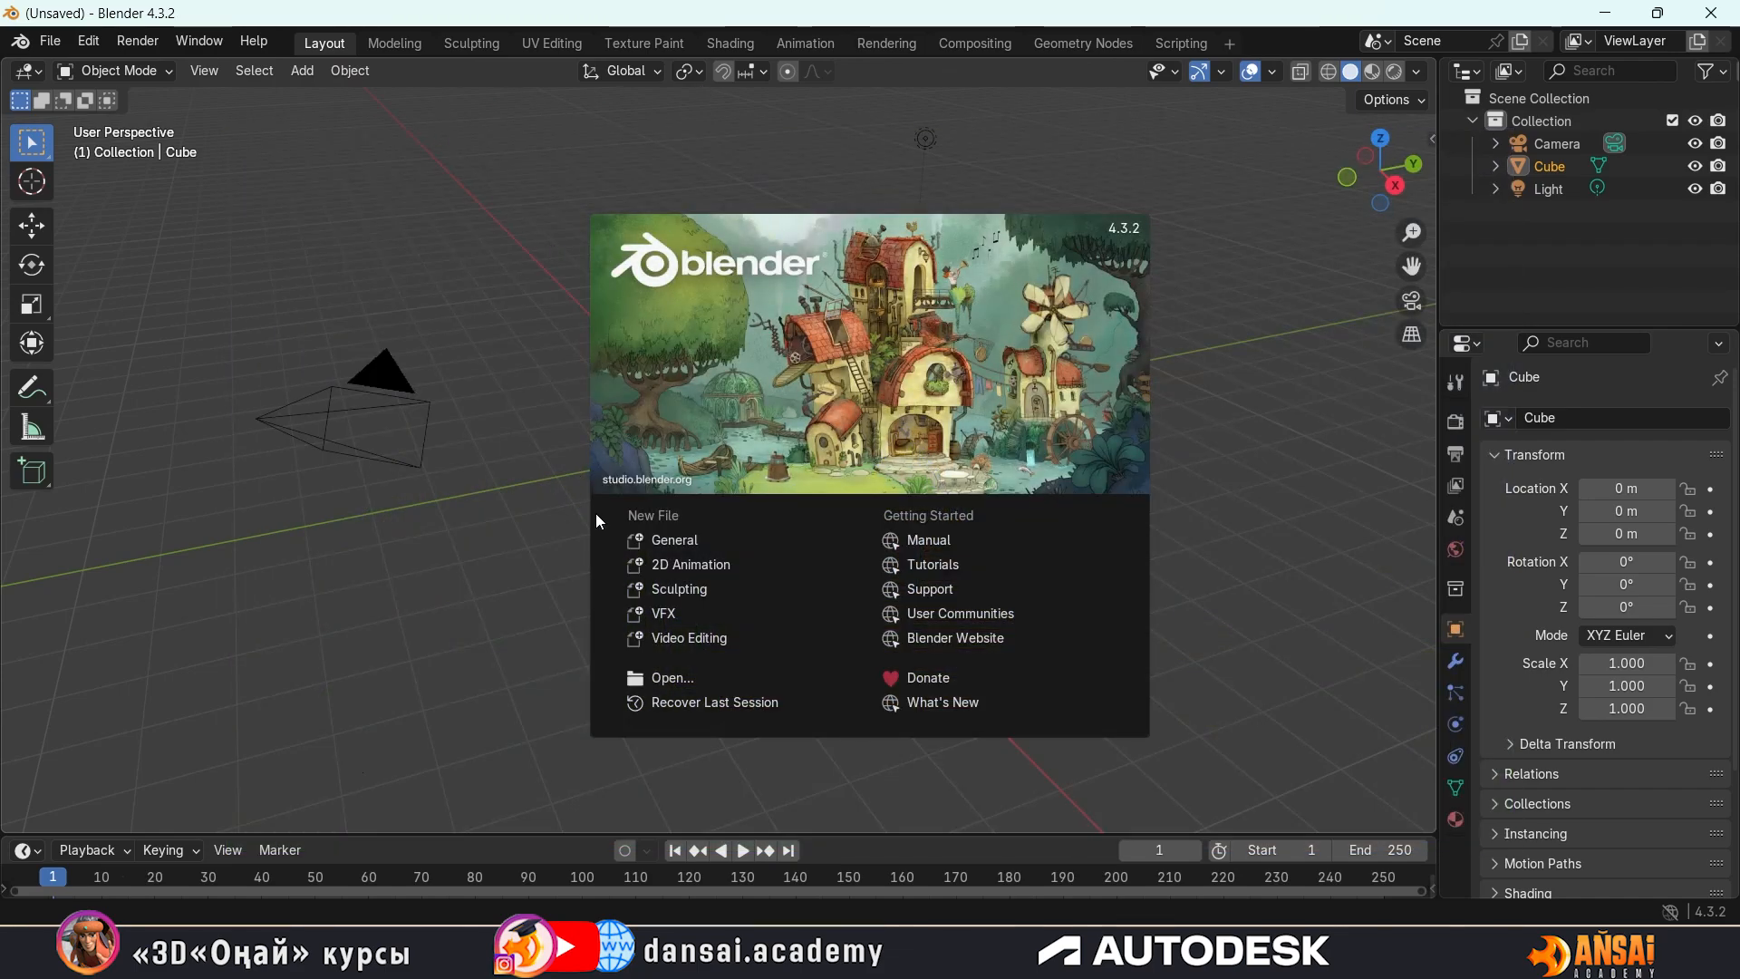
Start a new General file and delete all the default objects: the camera, cube and light
{"action": "left_click", "coordinate": [672, 540]}
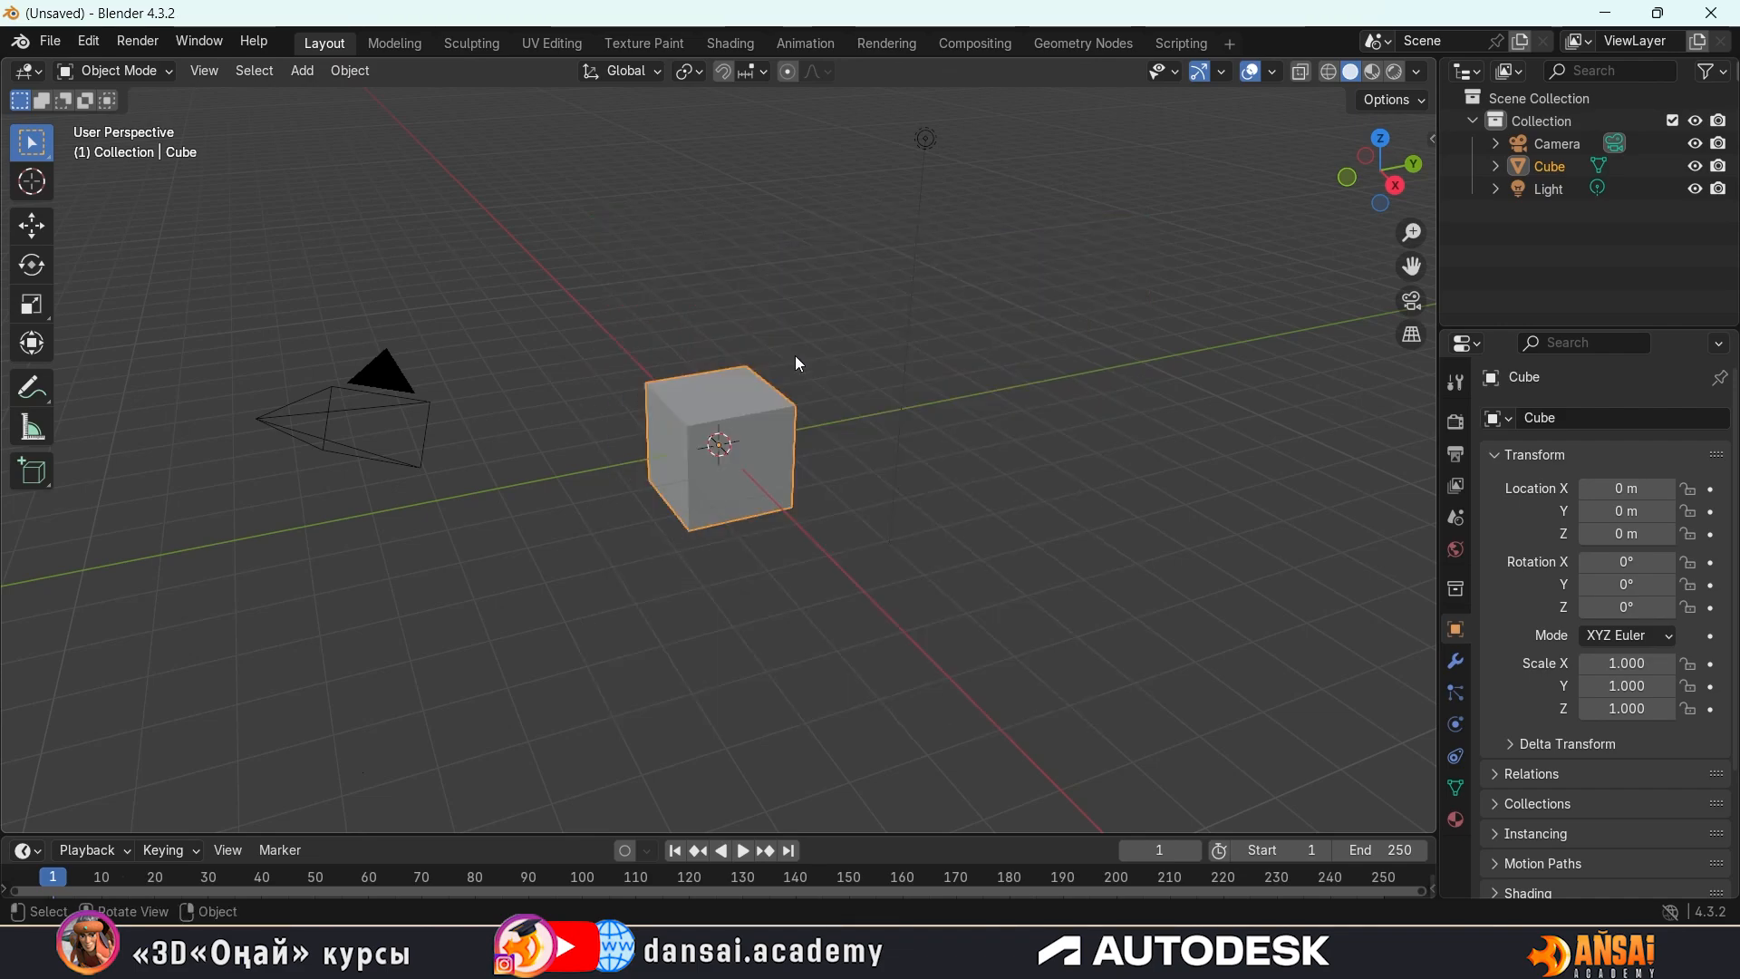
{"action": "scroll", "coordinate": [776, 346], "scroll_direction": "down", "scroll_amount": 3}
{"action": "scroll", "coordinate": [799, 351], "scroll_direction": "up", "scroll_amount": 1}
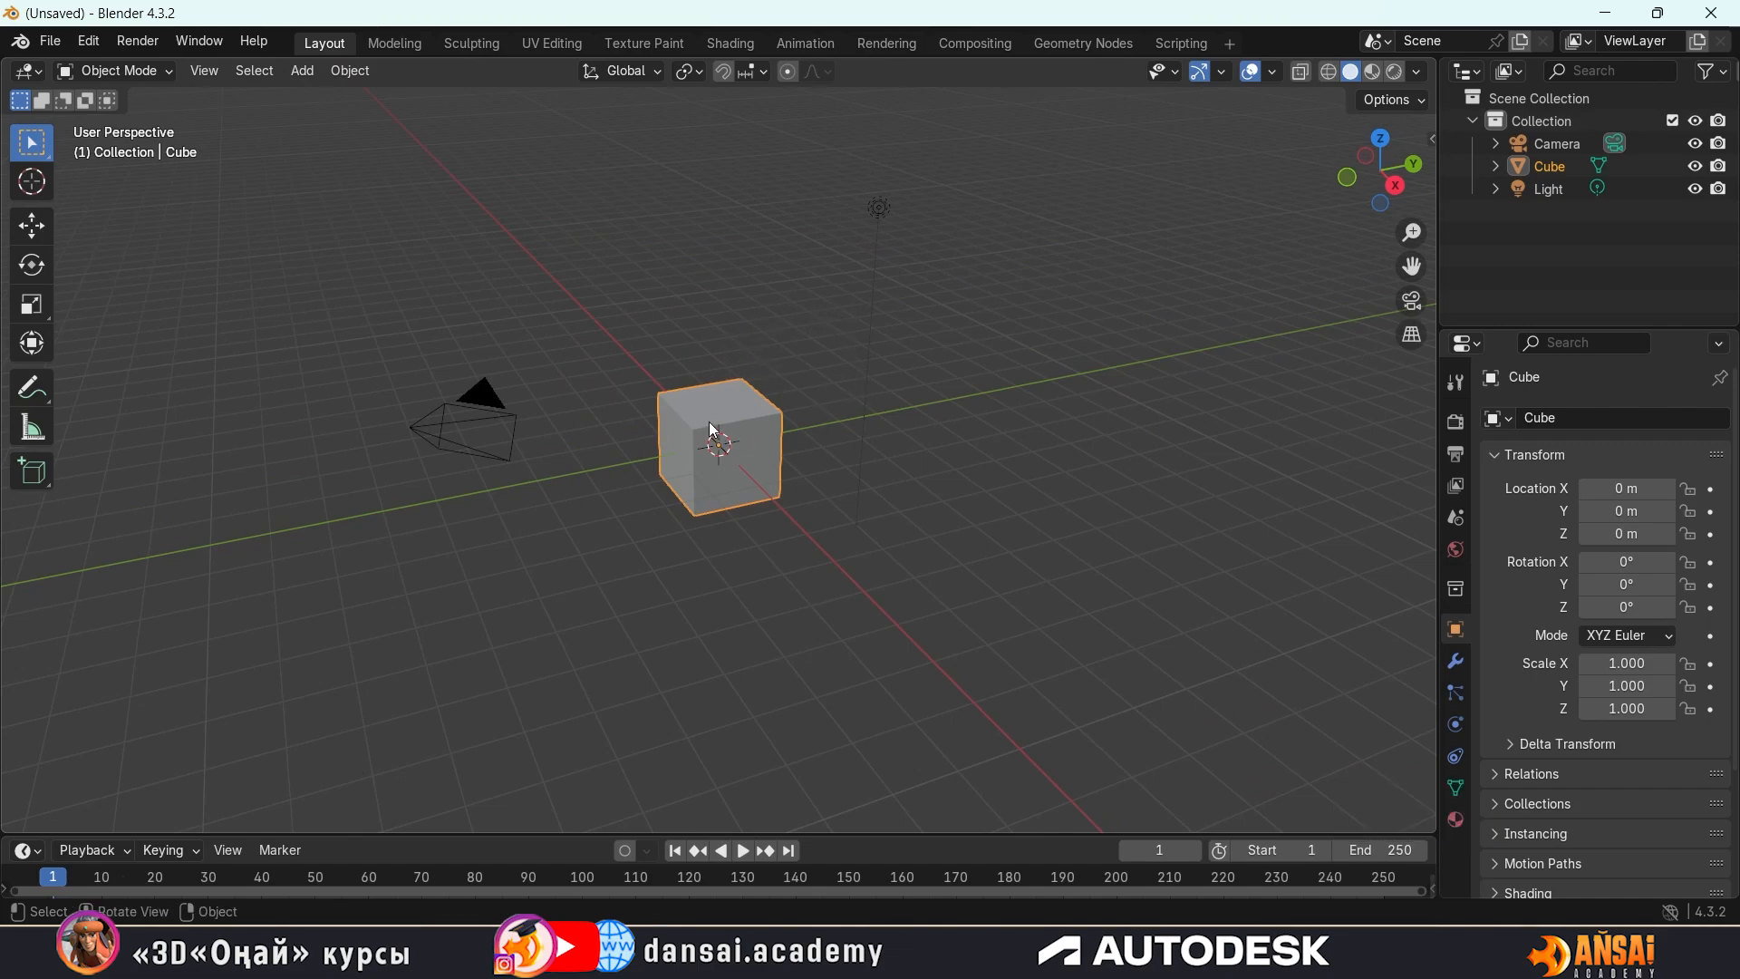
{"action": "key", "text": "a"}
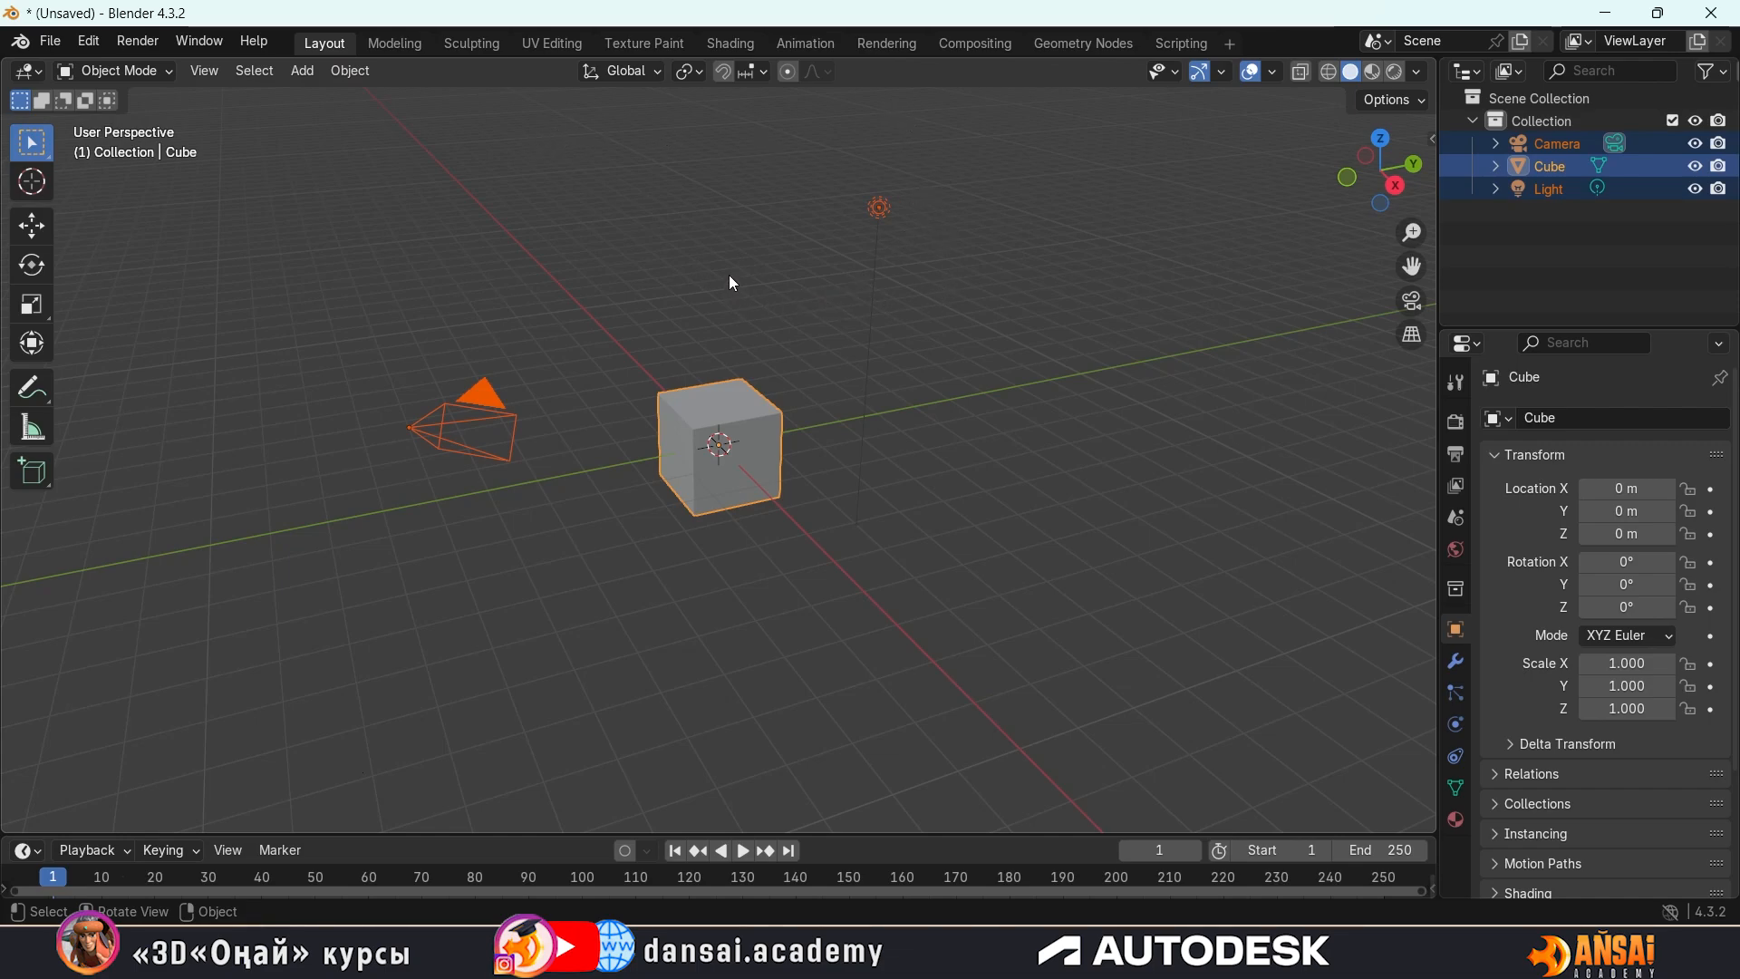
{"action": "key", "text": "x"}
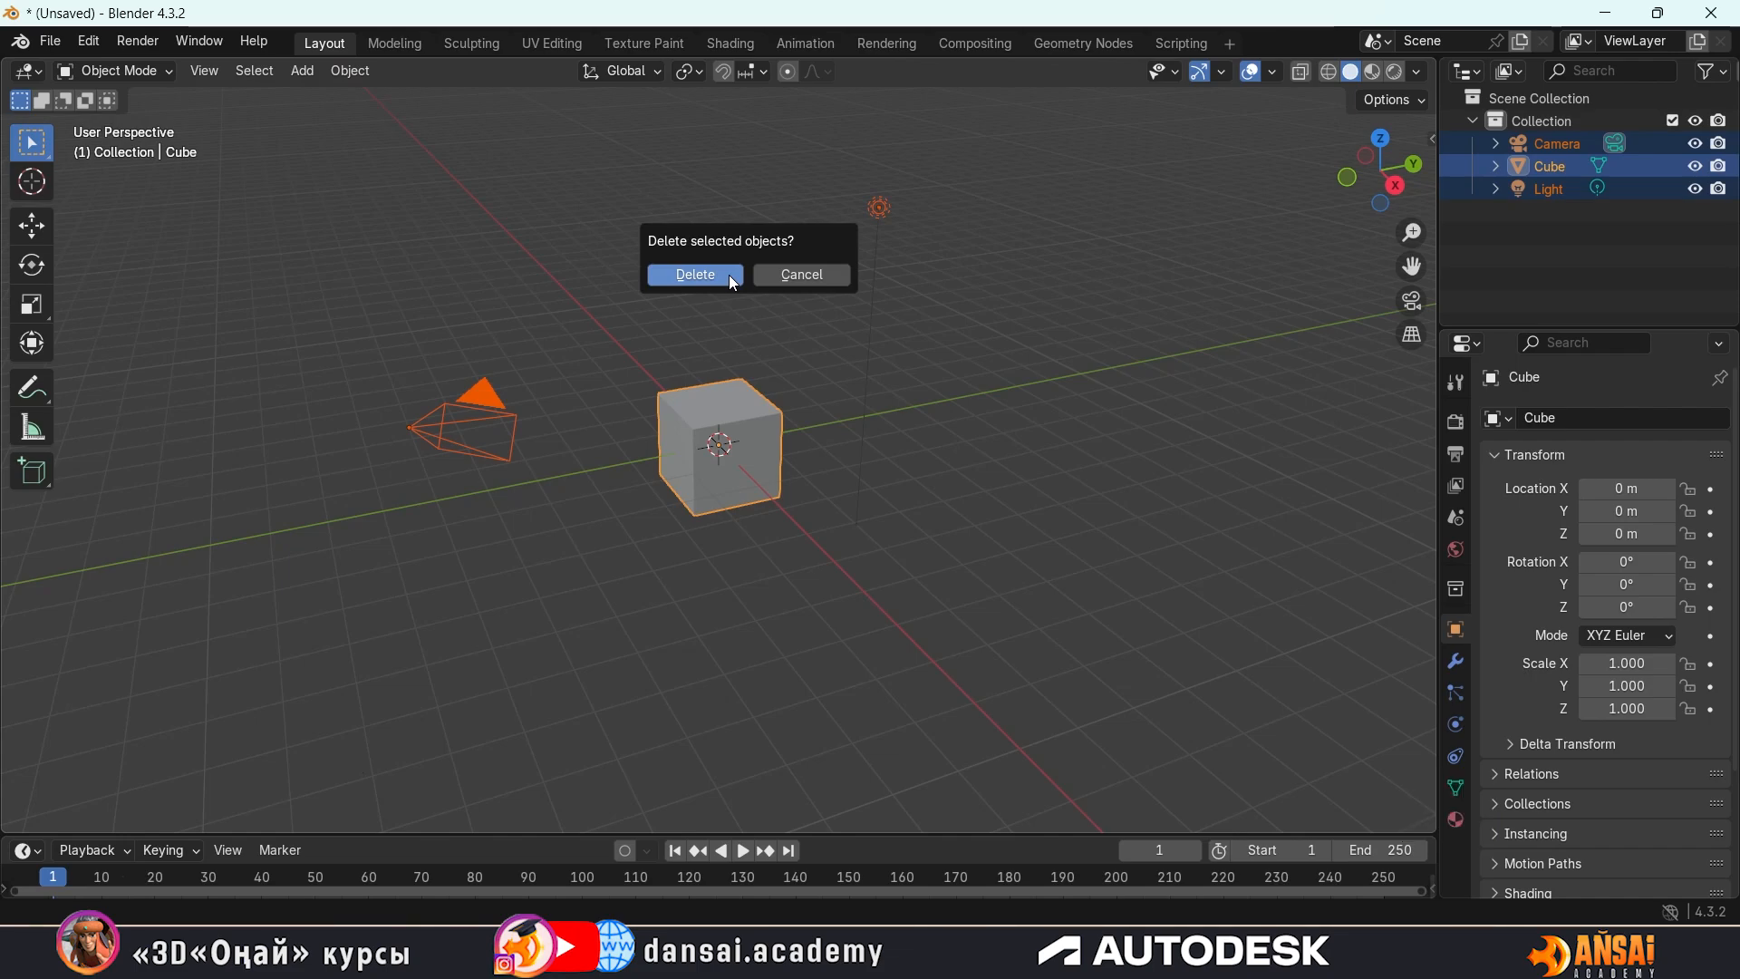
{"action": "left_click", "coordinate": [730, 273]}
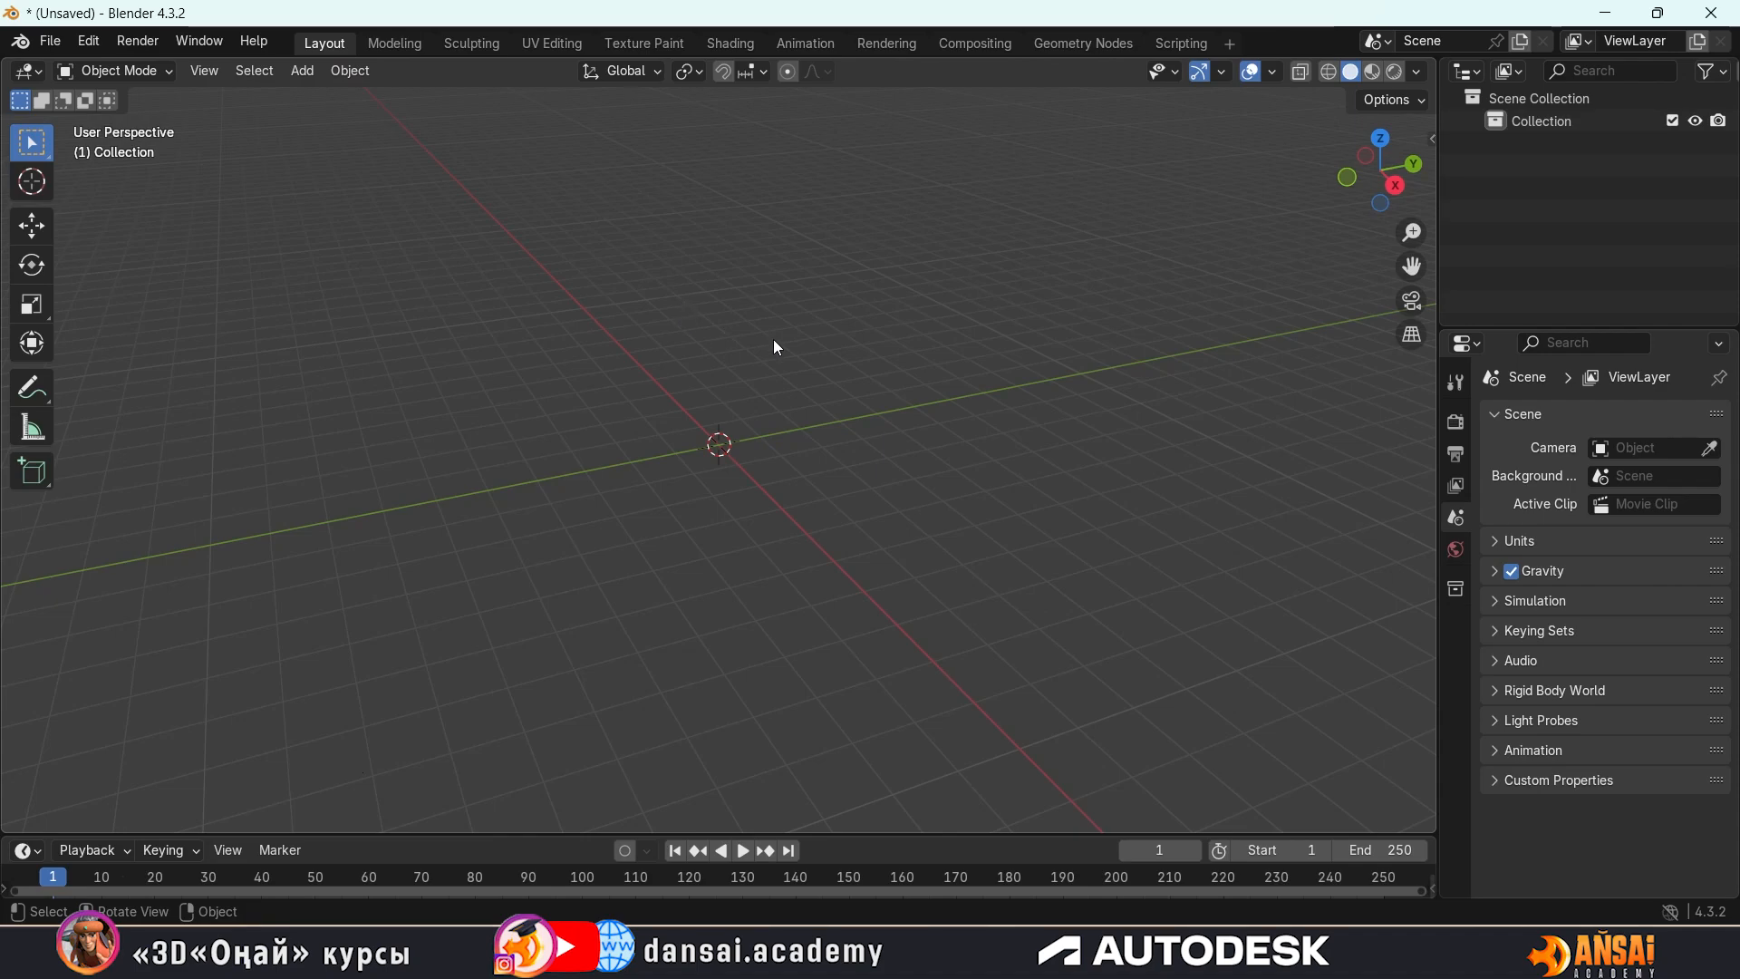
Add a mesh cube at the centre of the empty scene
{"action": "key", "text": "shift"}
{"action": "key", "text": "shift+a"}
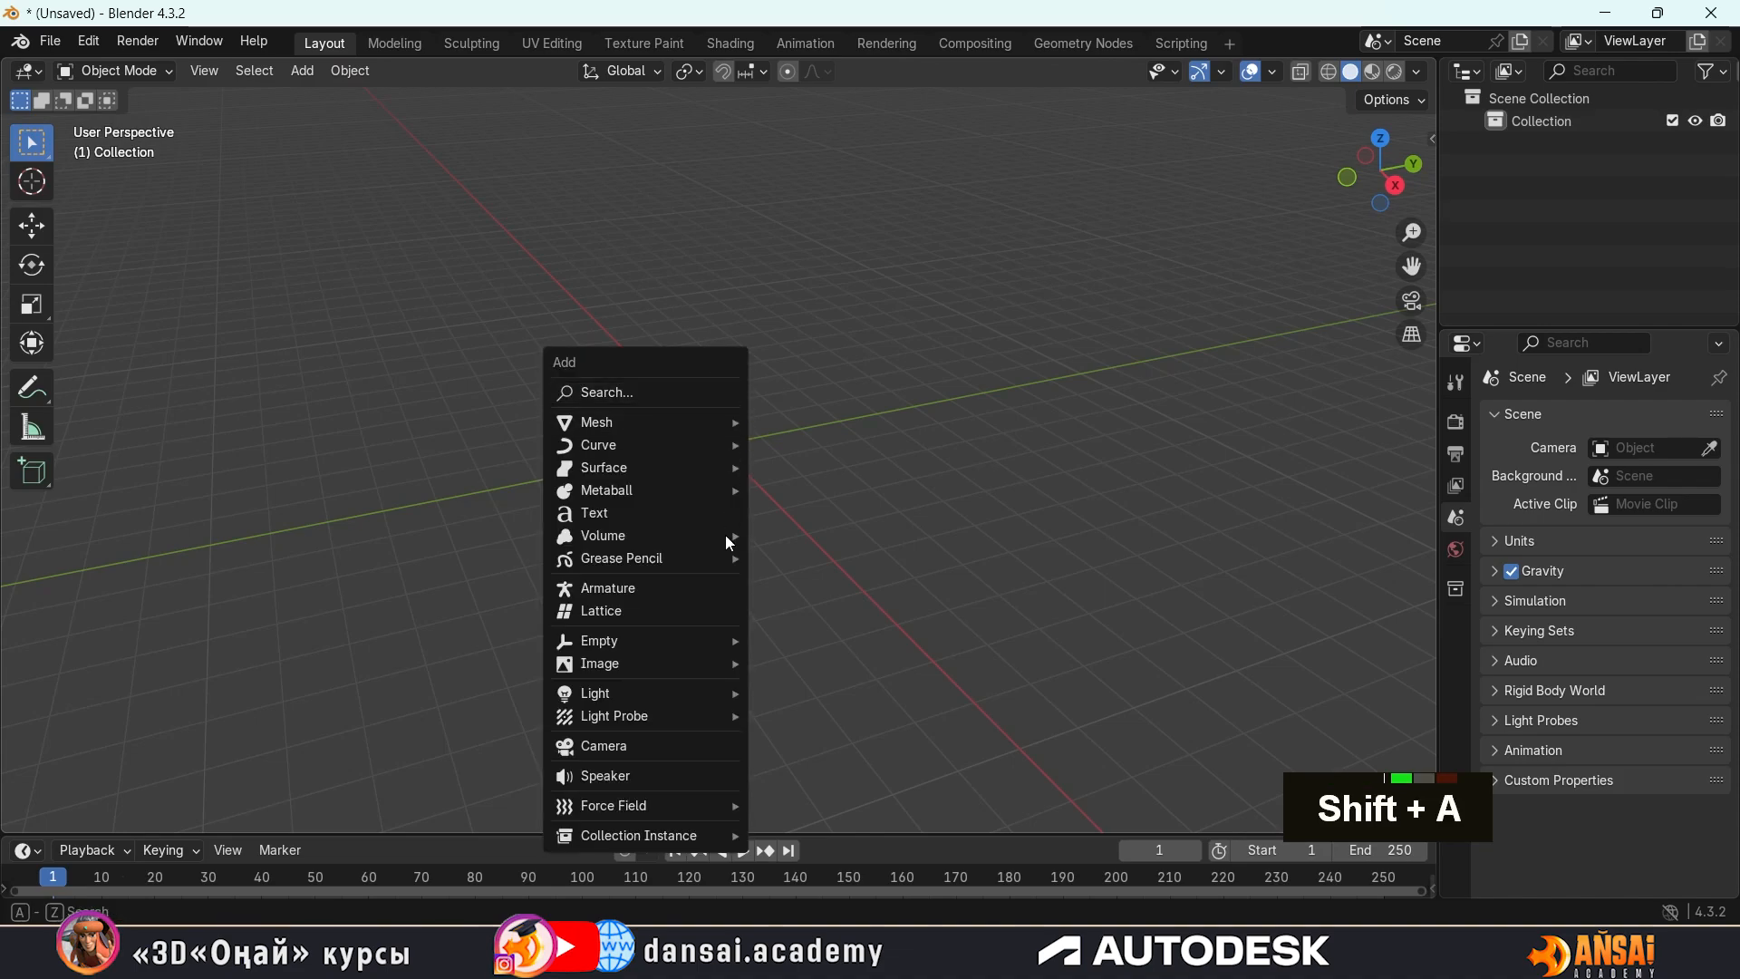
{"action": "mouse_move", "coordinate": [689, 423]}
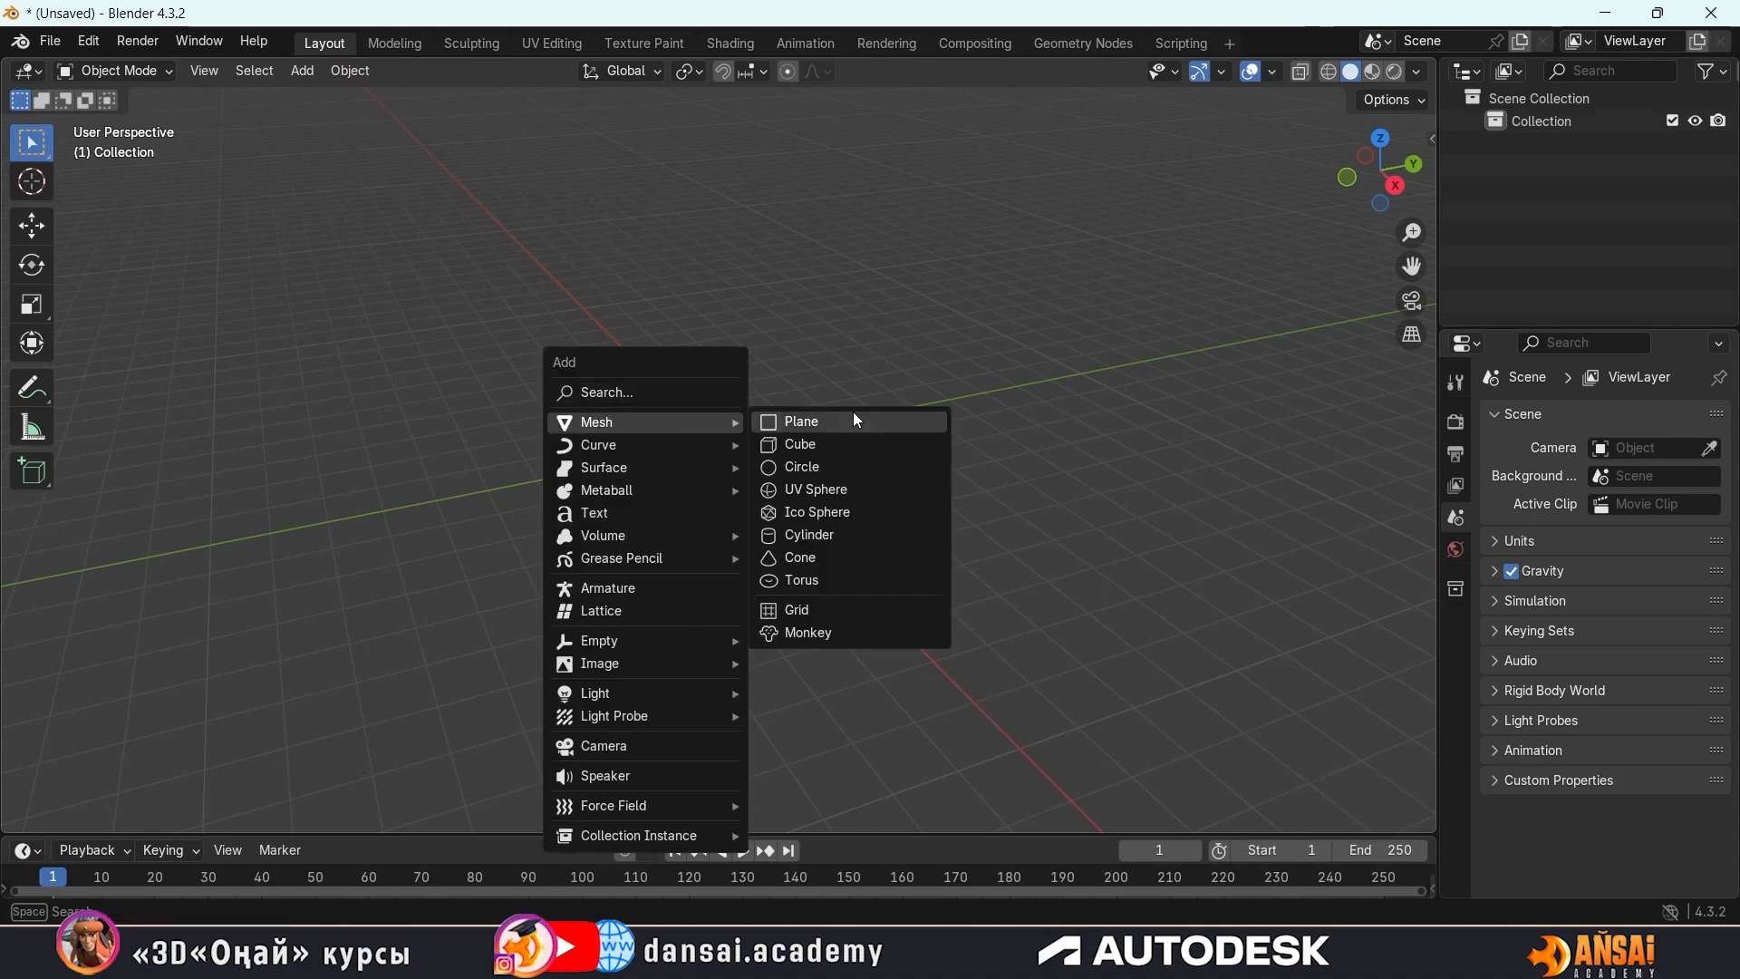
{"action": "left_click", "coordinate": [816, 441]}
{"action": "scroll", "coordinate": [737, 443], "scroll_direction": "up", "scroll_amount": 2}
{"action": "mouse_move", "coordinate": [885, 476]}
{"action": "middle_mouse_down"}
{"action": "mouse_move", "coordinate": [743, 409]}
{"action": "mouse_move", "coordinate": [971, 372]}
{"action": "mouse_move", "coordinate": [758, 471]}
{"action": "mouse_move", "coordinate": [971, 403]}
{"action": "mouse_move", "coordinate": [689, 439]}
{"action": "mouse_move", "coordinate": [952, 402]}
{"action": "mouse_move", "coordinate": [727, 397]}
{"action": "mouse_move", "coordinate": [887, 439]}
{"action": "mouse_move", "coordinate": [812, 467]}
{"action": "mouse_move", "coordinate": [926, 489]}
{"action": "mouse_move", "coordinate": [868, 491]}
{"action": "mouse_move", "coordinate": [914, 488]}
{"action": "mouse_move", "coordinate": [850, 458]}
{"action": "mouse_move", "coordinate": [883, 459]}
{"action": "mouse_move", "coordinate": [828, 465]}
{"action": "mouse_move", "coordinate": [808, 439]}
{"action": "mouse_move", "coordinate": [857, 439]}
{"action": "mouse_move", "coordinate": [859, 489]}
{"action": "middle_mouse_up"}
{"action": "scroll", "coordinate": [906, 481], "scroll_direction": "down", "scroll_amount": 3}
{"action": "scroll", "coordinate": [890, 480], "scroll_direction": "up", "scroll_amount": 2}
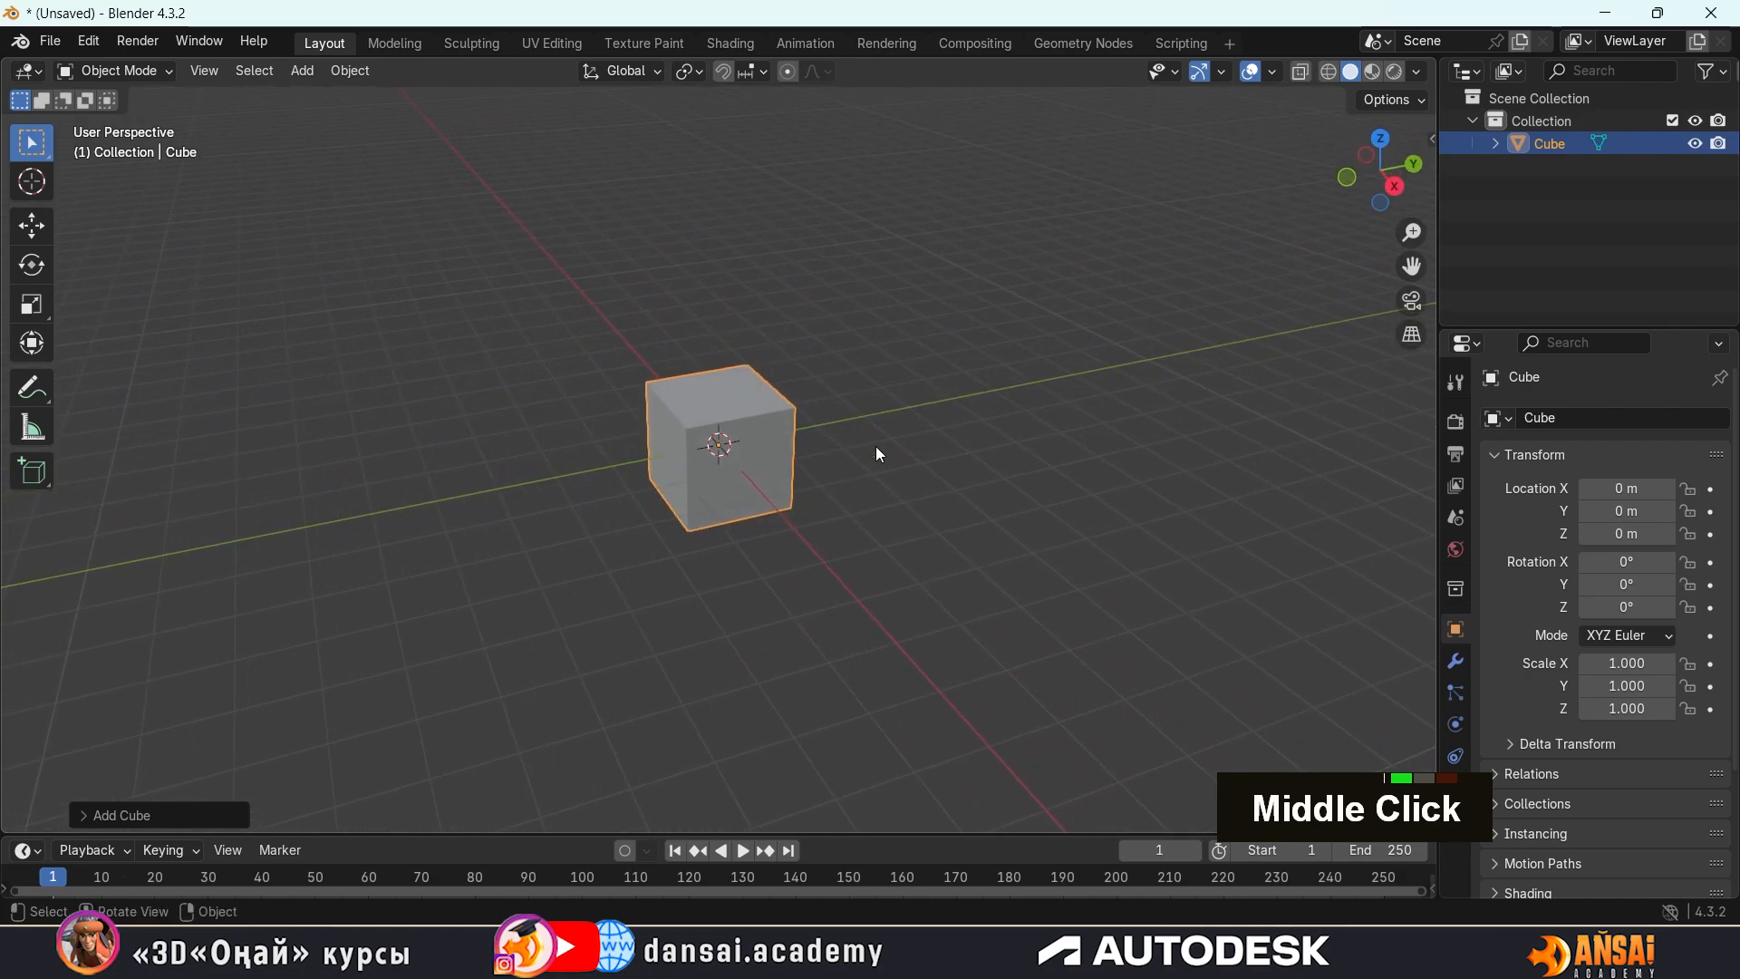
{"action": "middle_click_drag", "start_coordinate": [683, 375], "coordinate": [722, 414]}
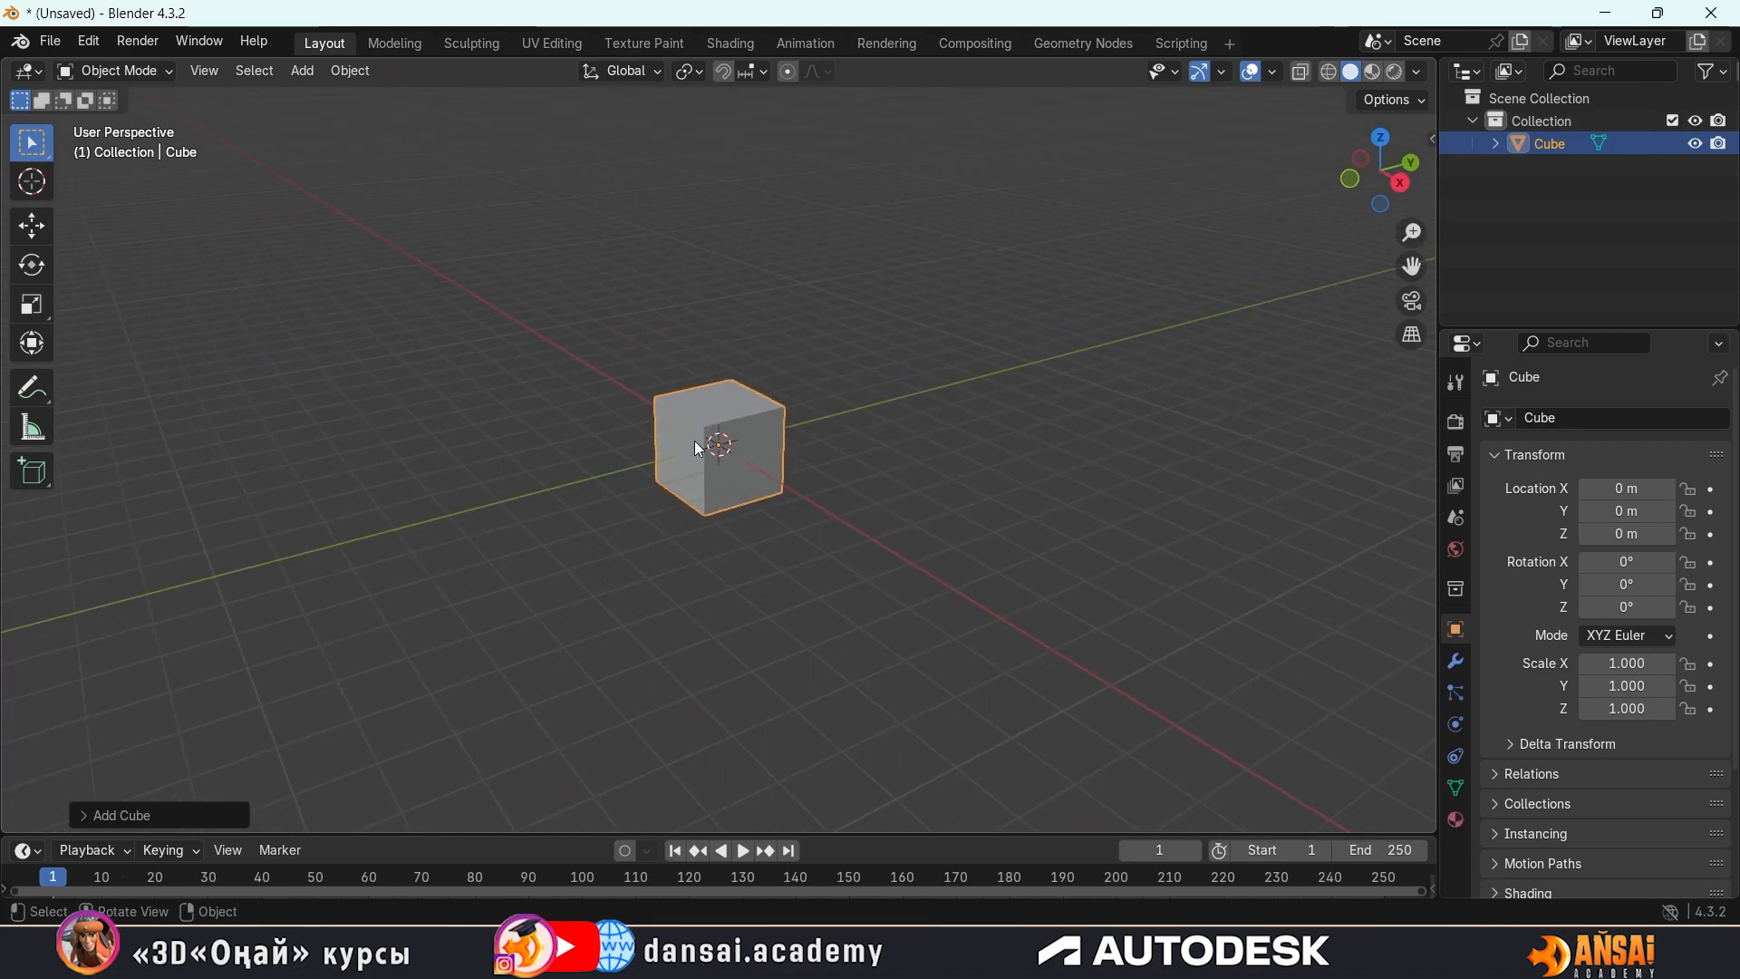
Scale the cube up uniformly on all axes to about 3.146
{"action": "key", "text": "s"}
{"action": "key", "text": "Escape"}
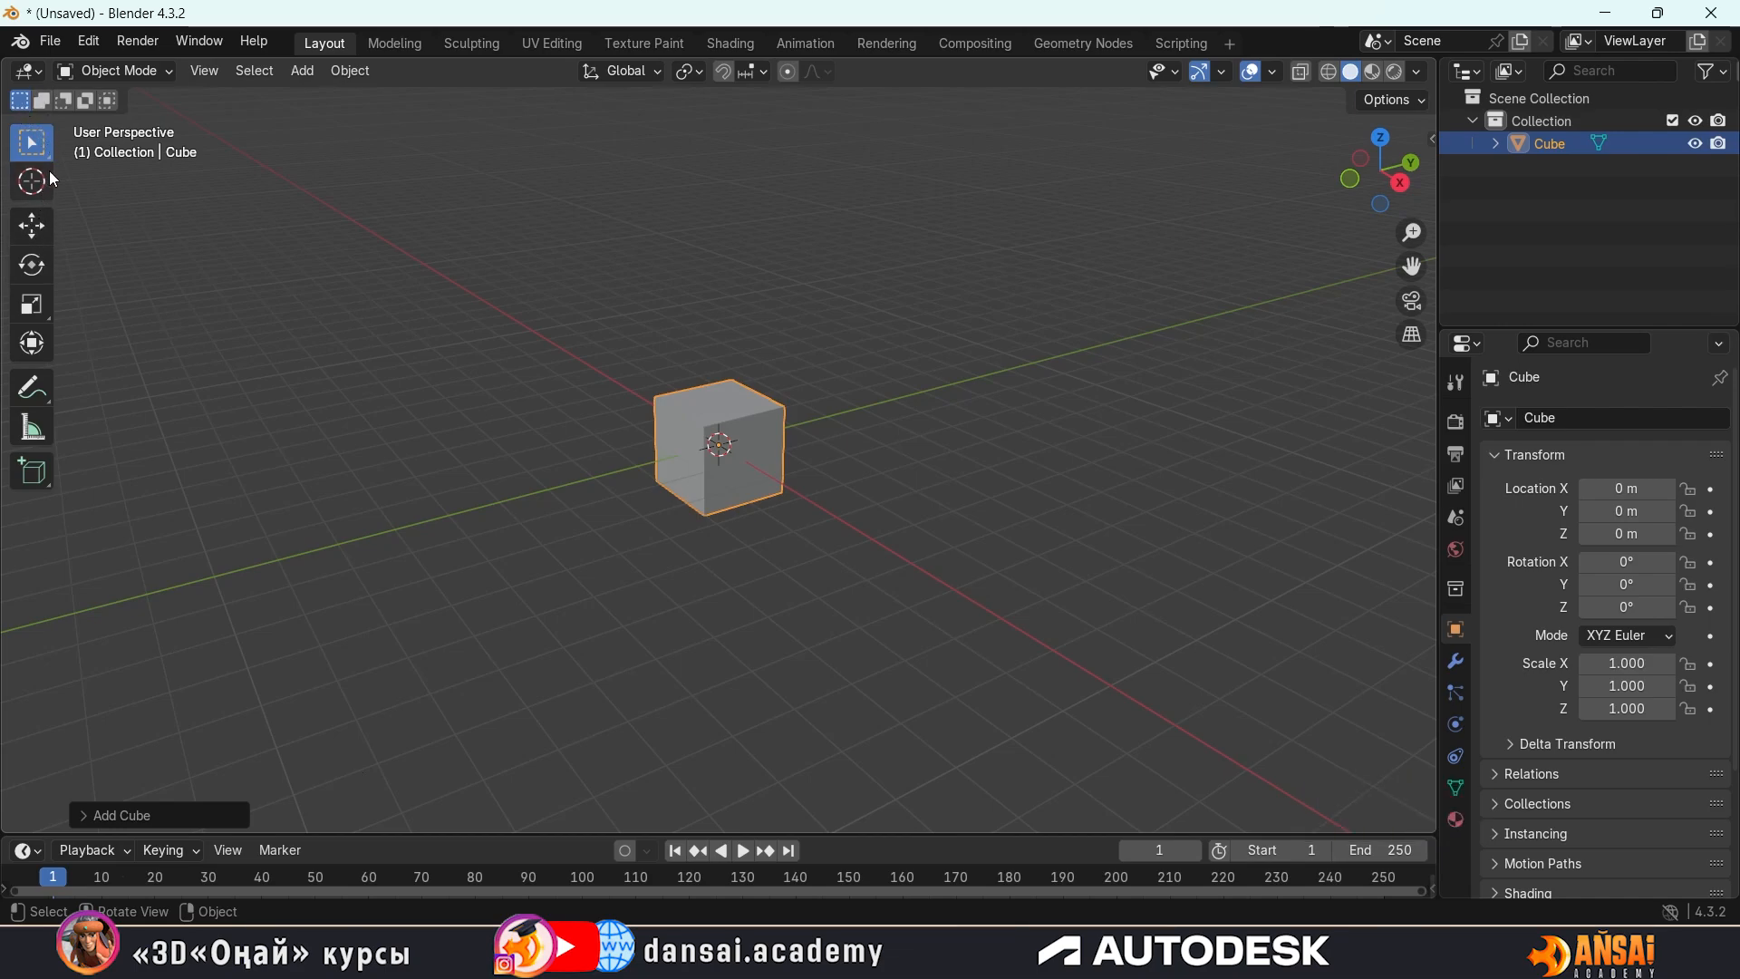
{"action": "left_click", "coordinate": [29, 313]}
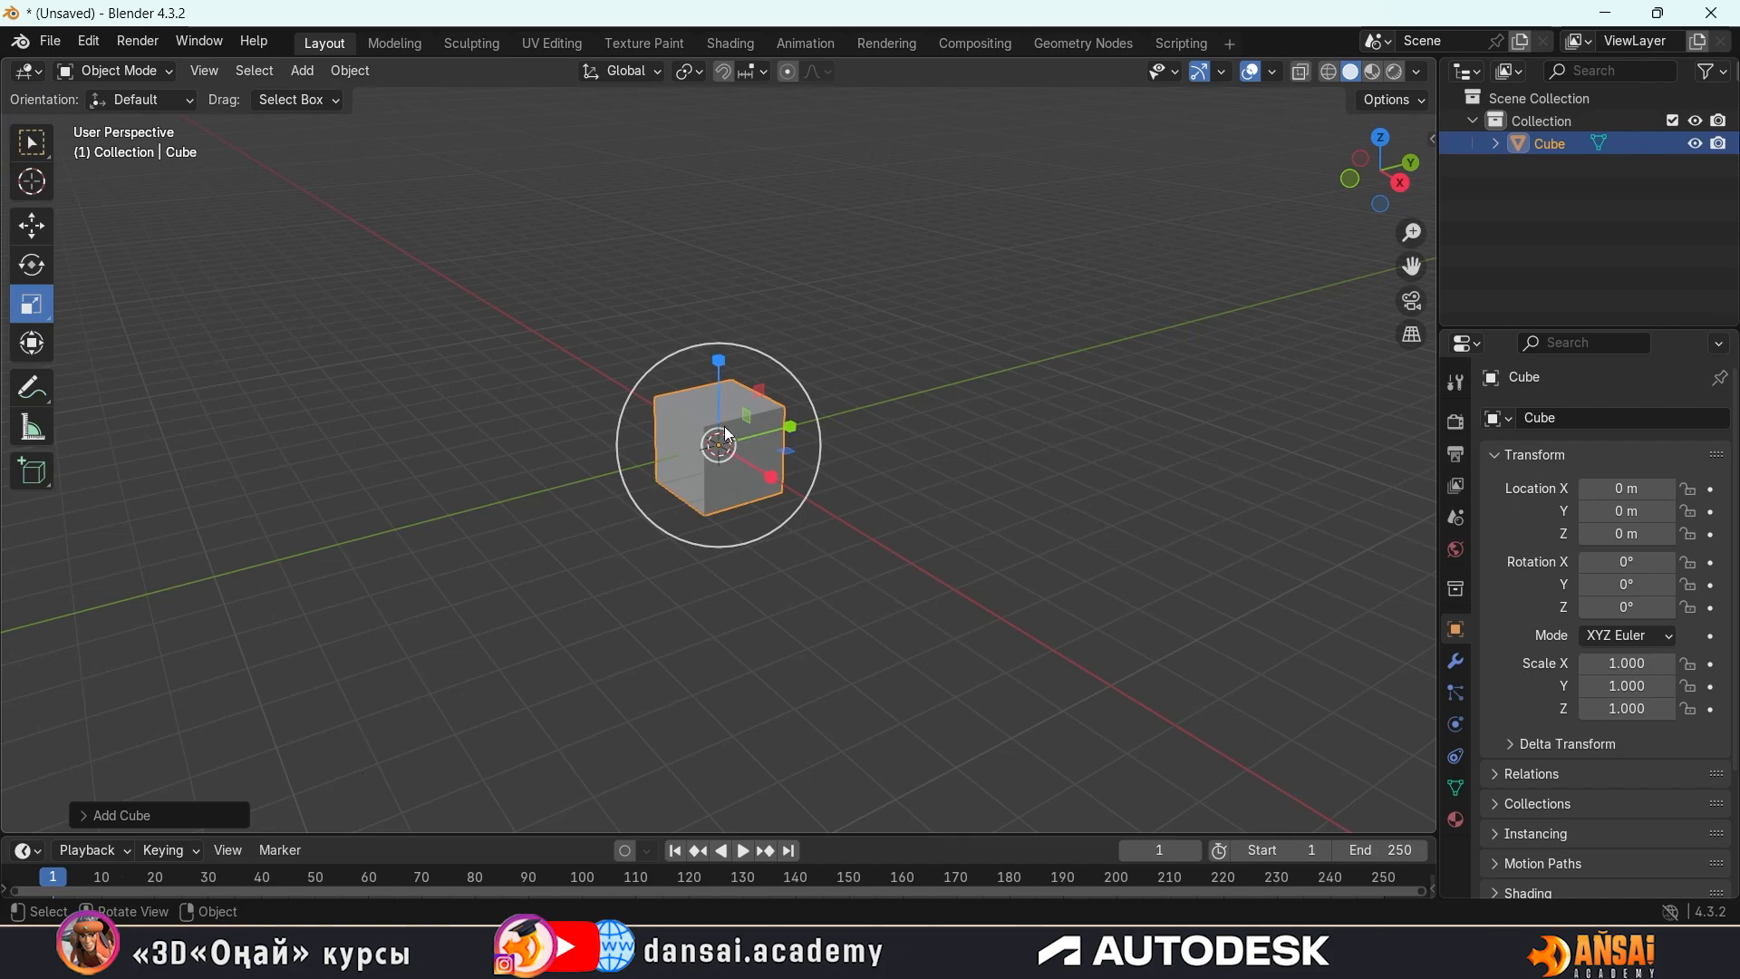
{"action": "left_click_drag", "start_coordinate": [802, 389], "coordinate": [983, 256]}
{"action": "middle_click_drag", "start_coordinate": [983, 256], "coordinate": [997, 421]}
{"action": "left_click_drag", "start_coordinate": [794, 368], "coordinate": [785, 376]}
{"action": "mouse_move", "coordinate": [920, 426]}
{"action": "middle_mouse_down"}
{"action": "mouse_move", "coordinate": [928, 461]}
{"action": "mouse_move", "coordinate": [933, 444]}
{"action": "mouse_move", "coordinate": [824, 412]}
{"action": "mouse_move", "coordinate": [860, 410]}
{"action": "mouse_move", "coordinate": [871, 462]}
{"action": "mouse_move", "coordinate": [951, 435]}
{"action": "mouse_move", "coordinate": [924, 420]}
{"action": "middle_mouse_up"}
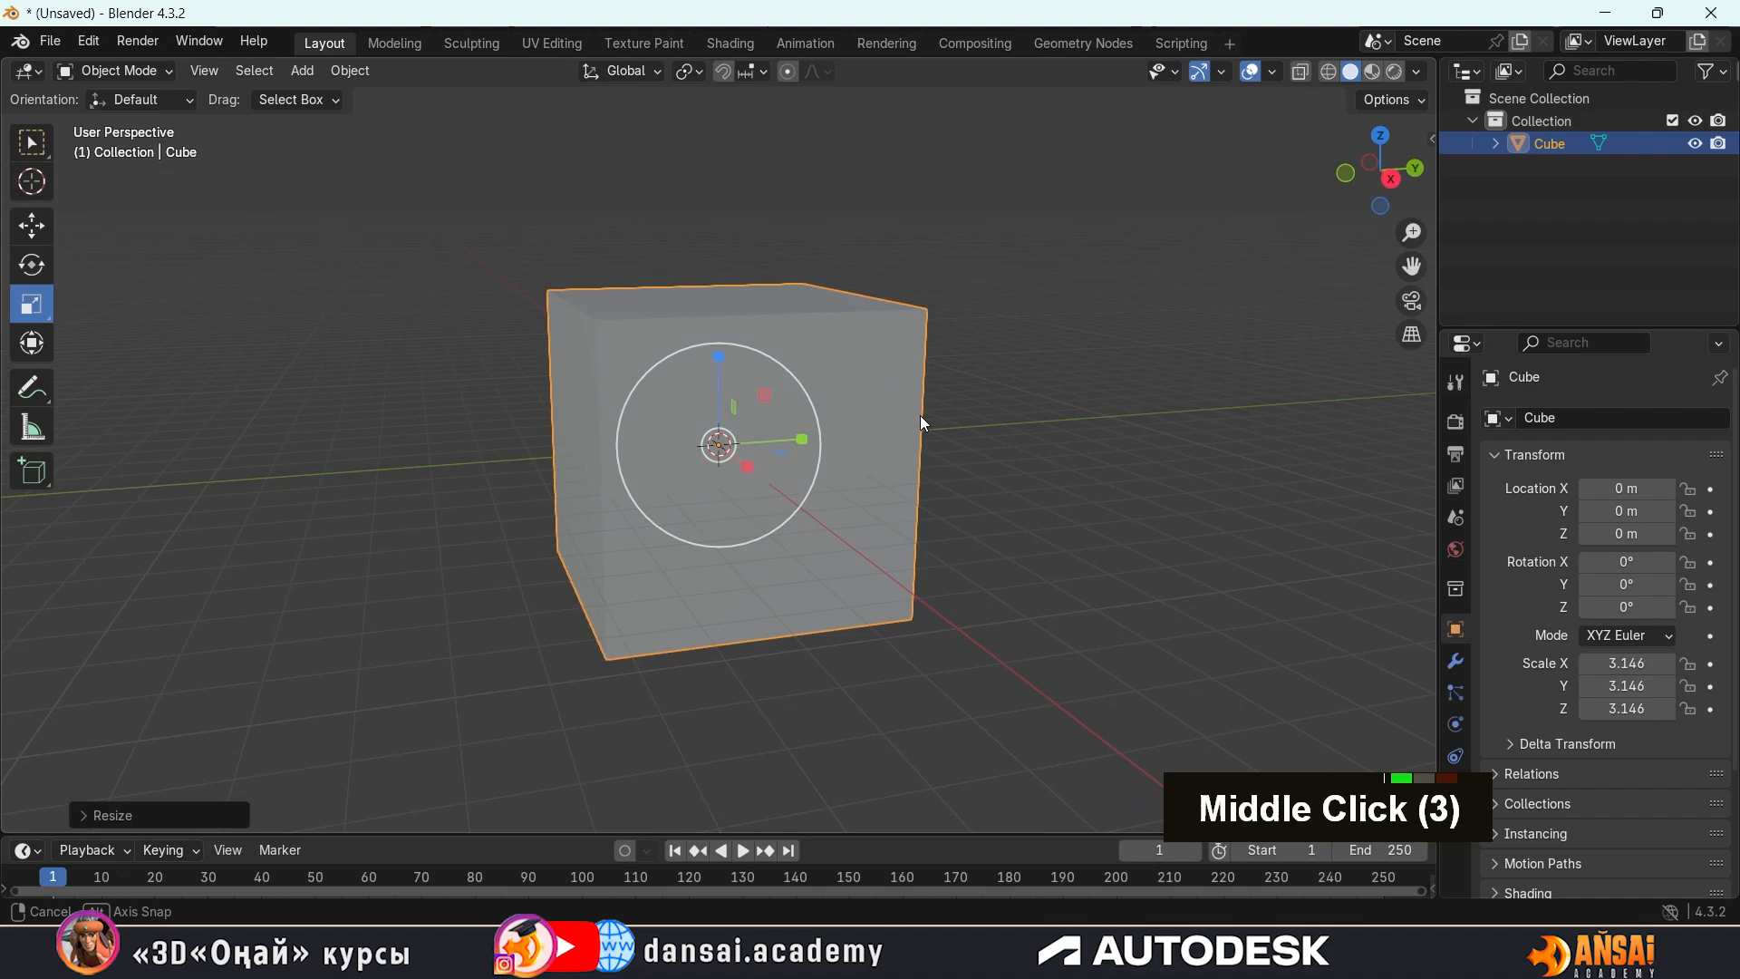
{"action": "scroll", "coordinate": [913, 422], "scroll_direction": "down", "scroll_amount": 1}
{"action": "mouse_move", "coordinate": [966, 326]}
{"action": "middle_mouse_down"}
{"action": "mouse_move", "coordinate": [825, 288]}
{"action": "mouse_move", "coordinate": [800, 324]}
{"action": "mouse_move", "coordinate": [981, 340]}
{"action": "middle_mouse_up"}
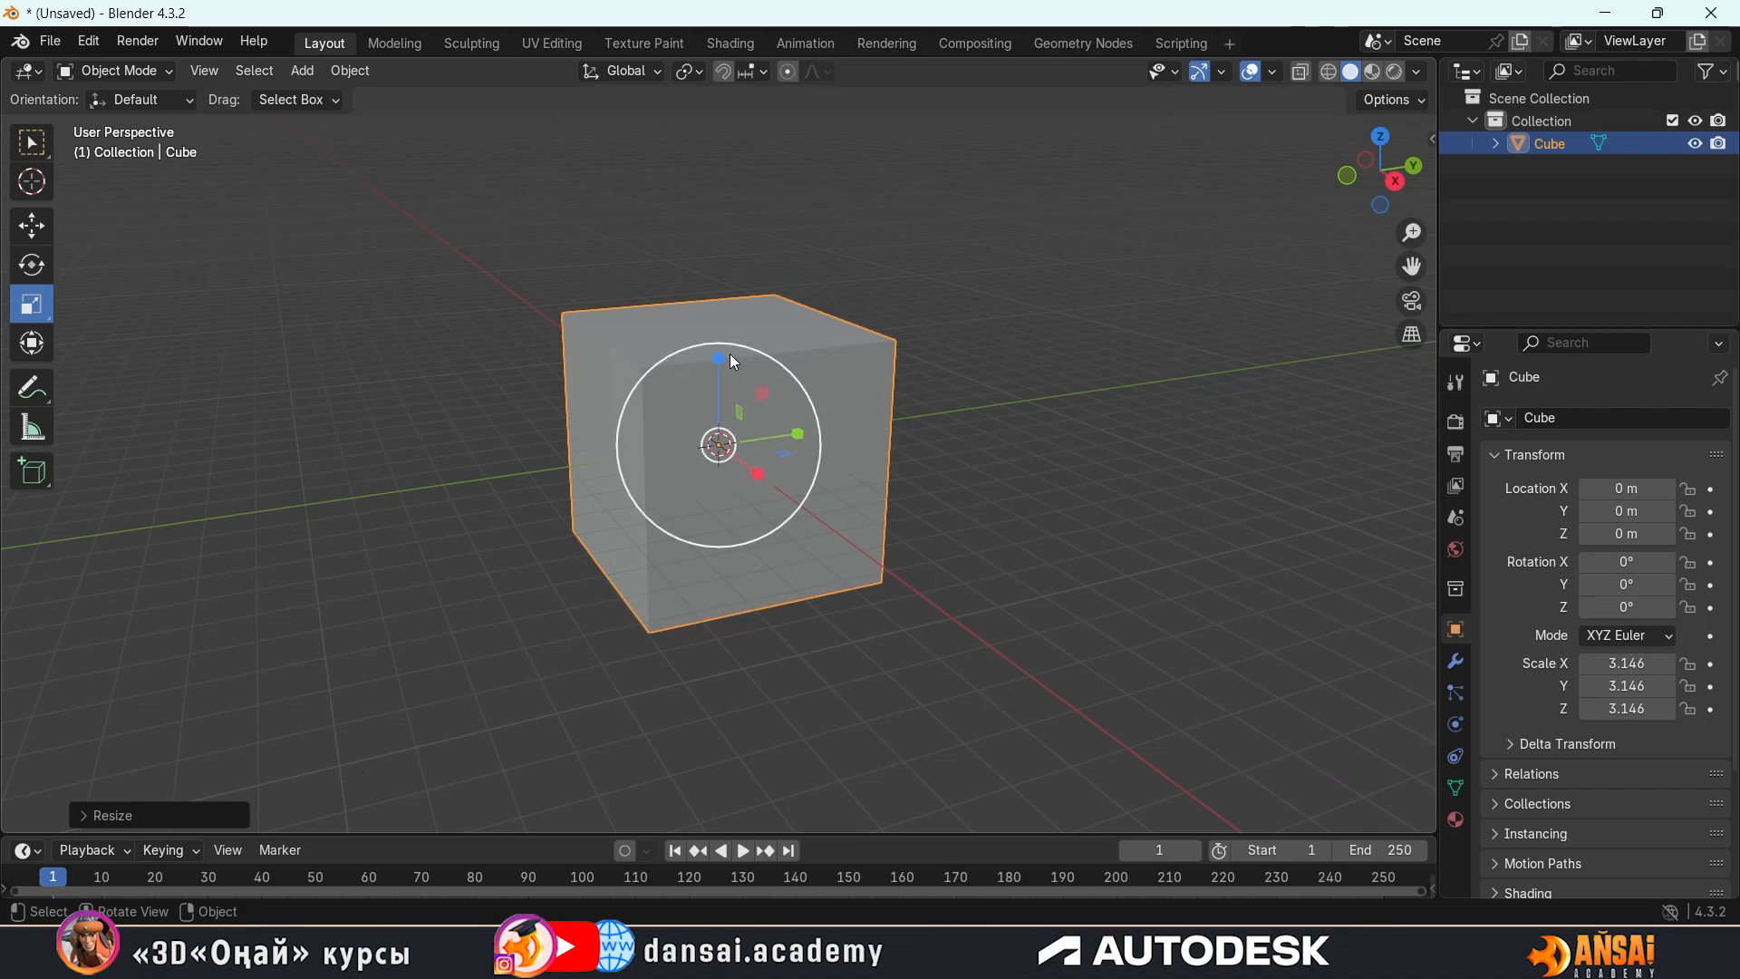
Switch the cube from Object Mode to Edit Mode
{"action": "key", "text": "Tab"}
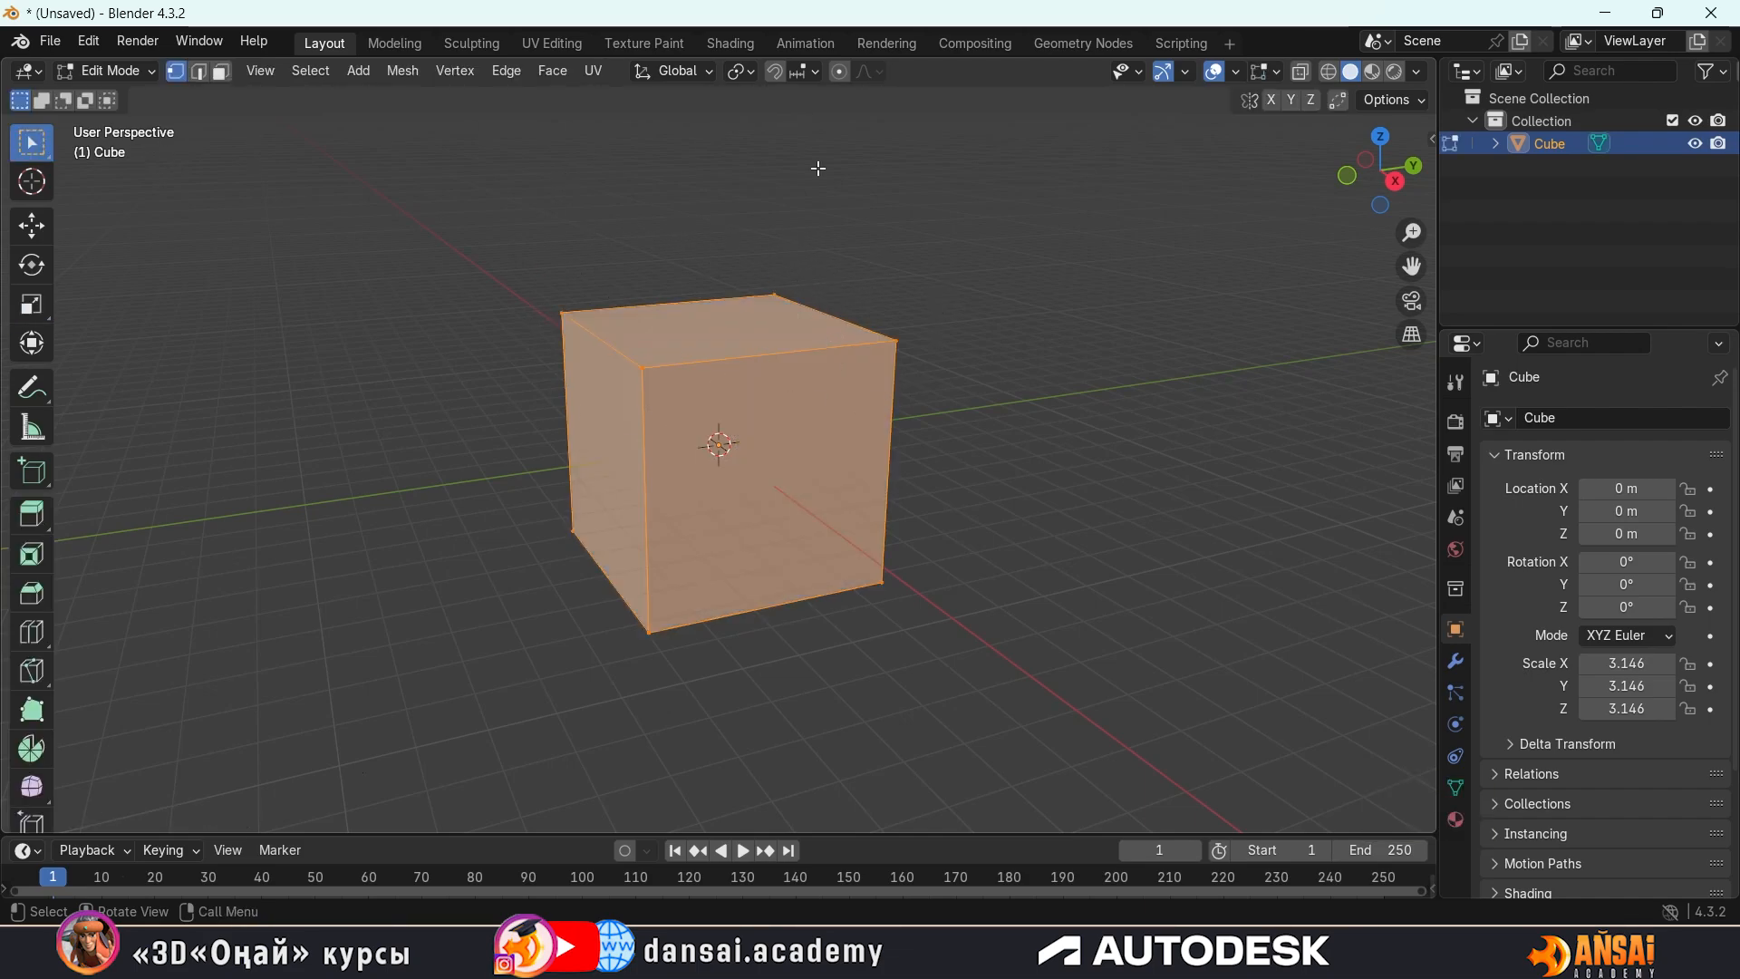
{"action": "key", "text": "Tab"}
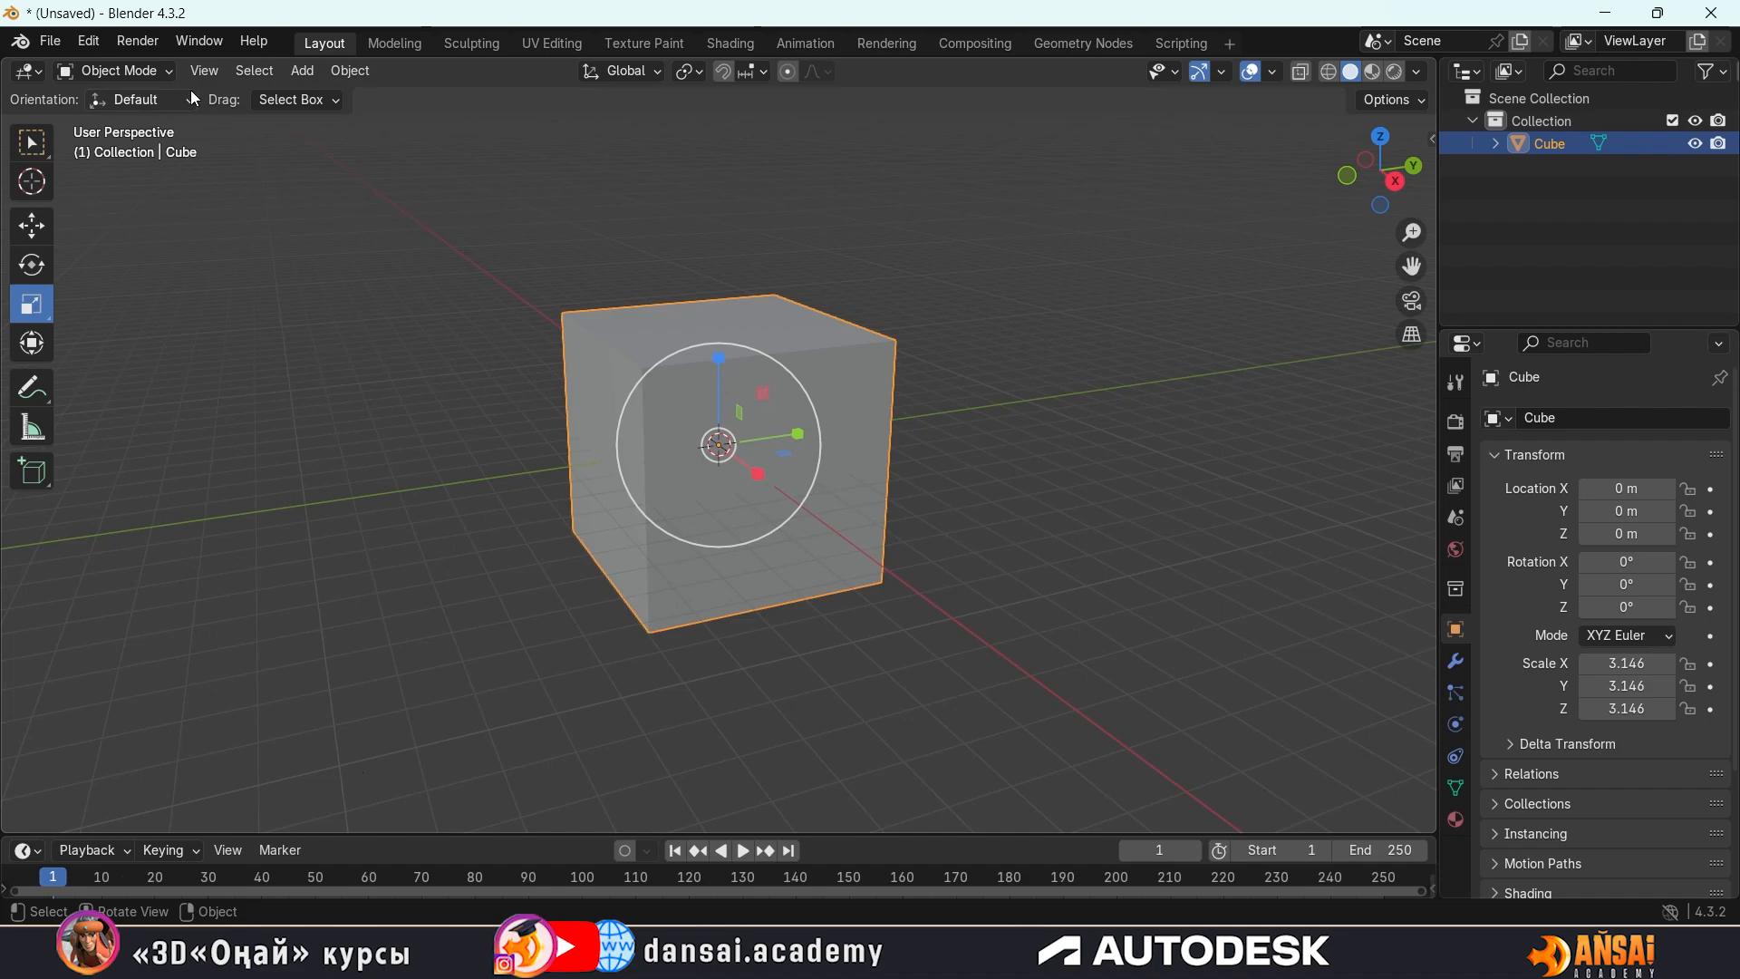
{"action": "left_click", "coordinate": [139, 72]}
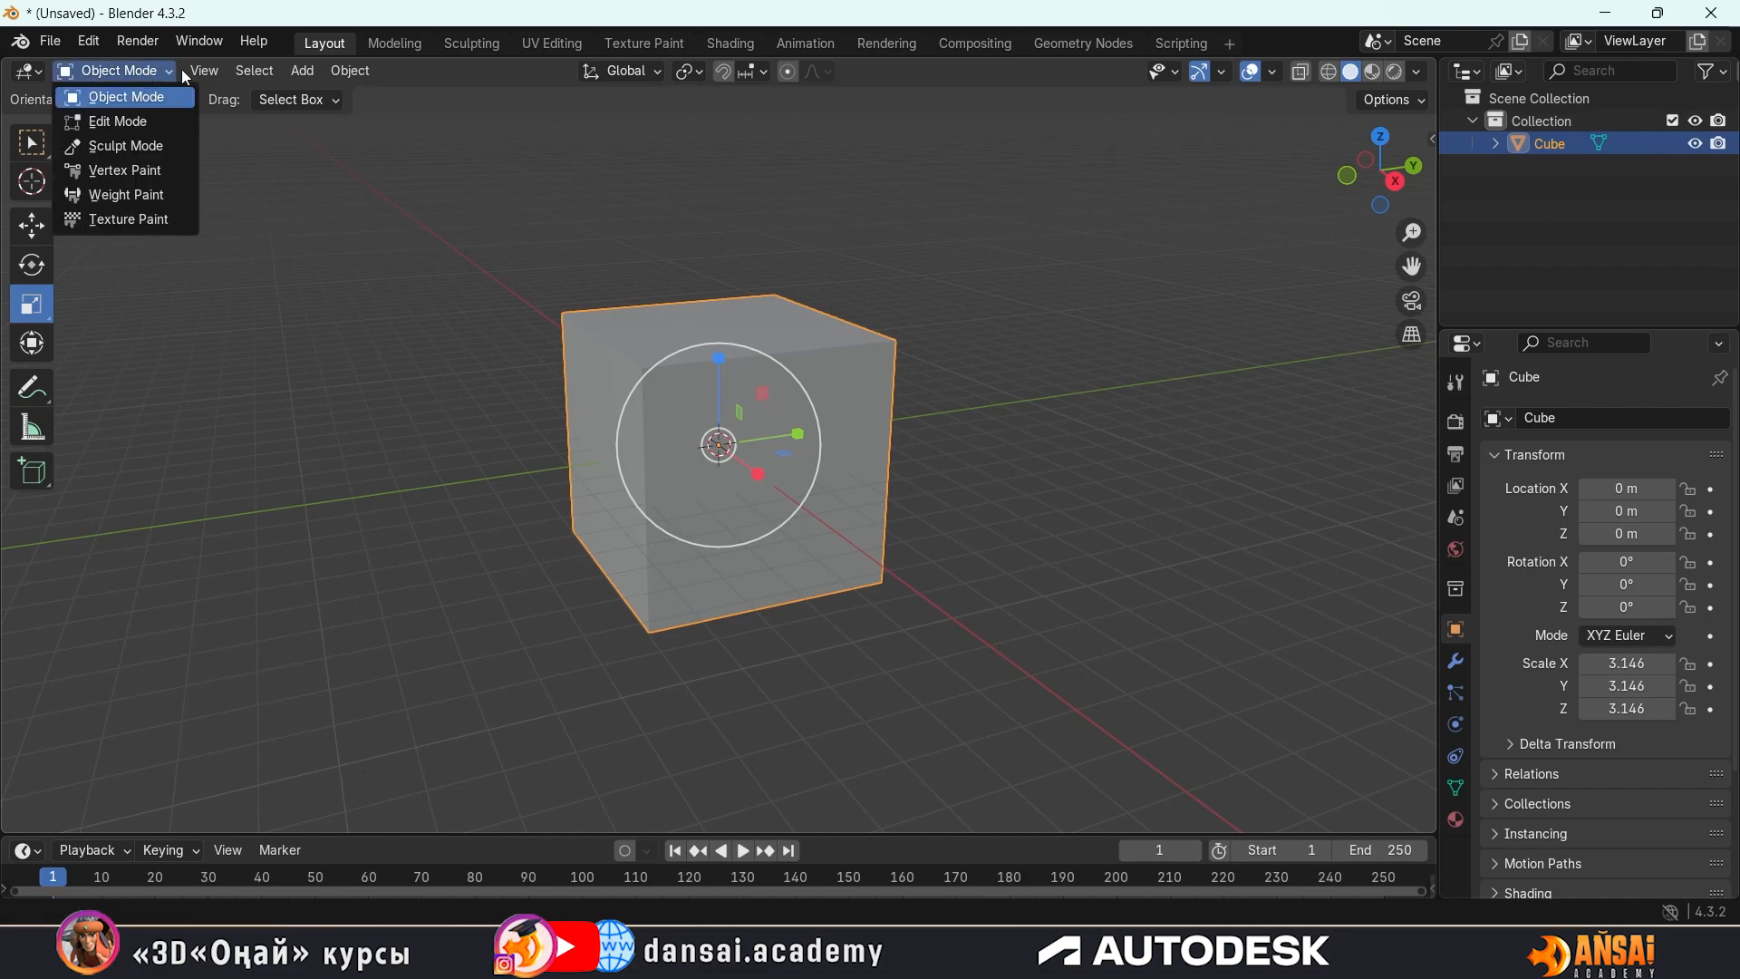
{"action": "left_click", "coordinate": [103, 69]}
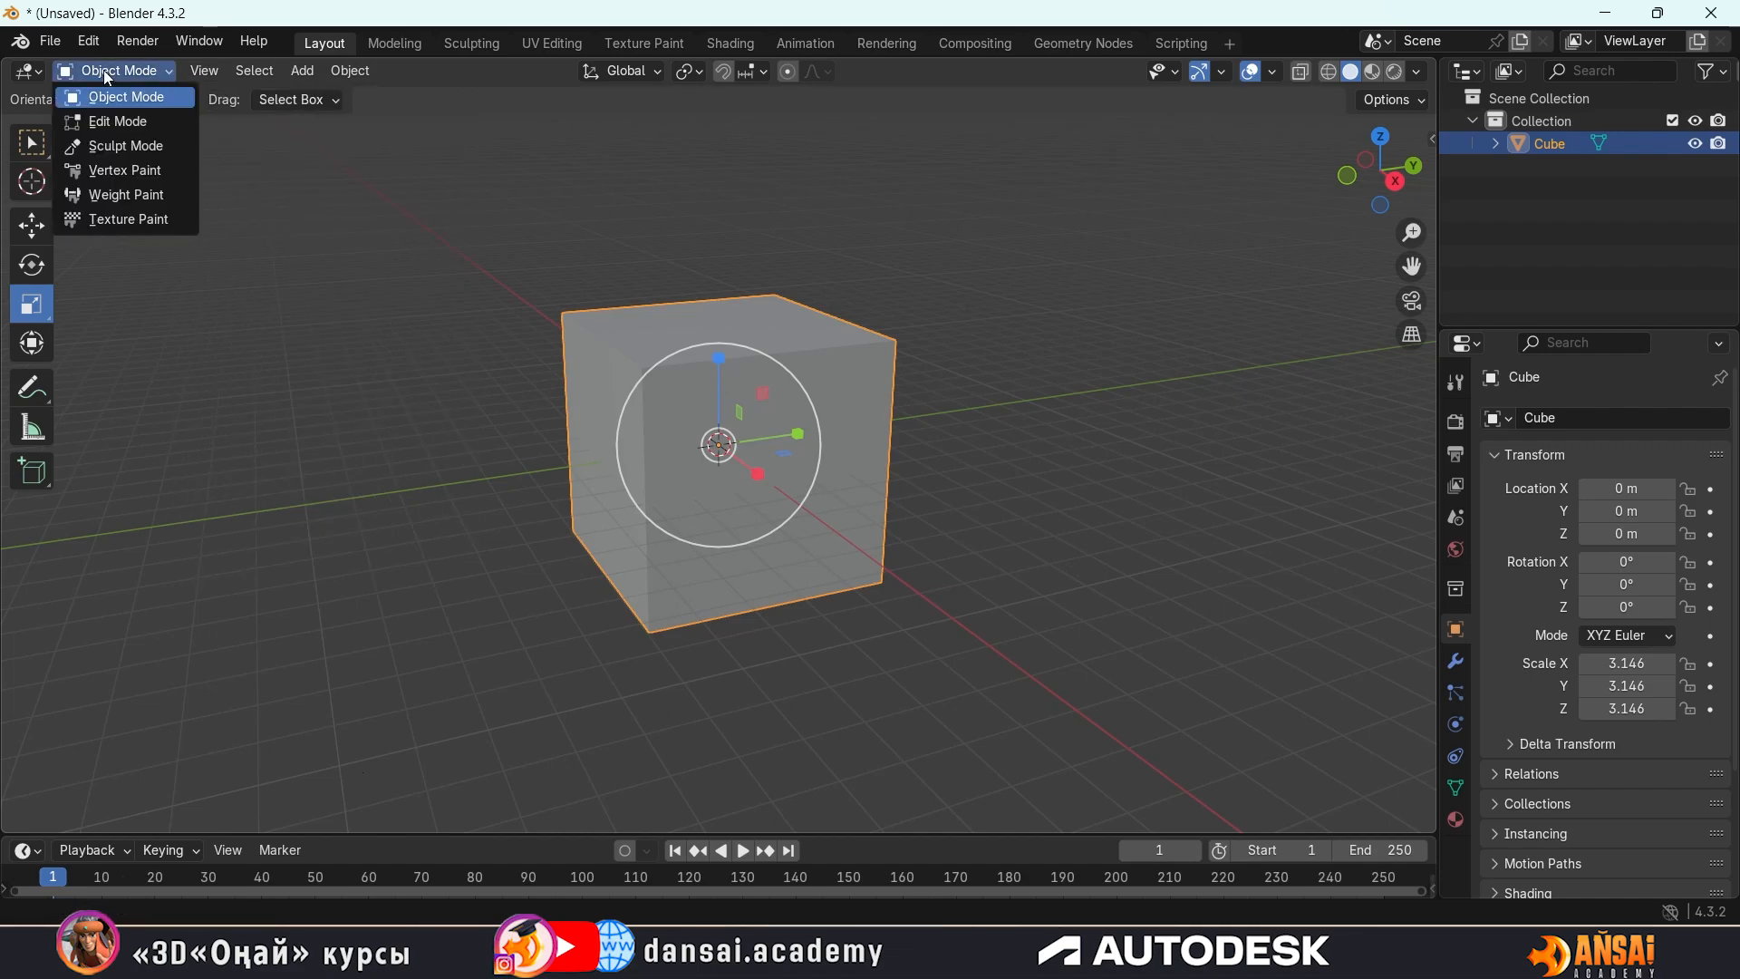
{"action": "left_click", "coordinate": [101, 122]}
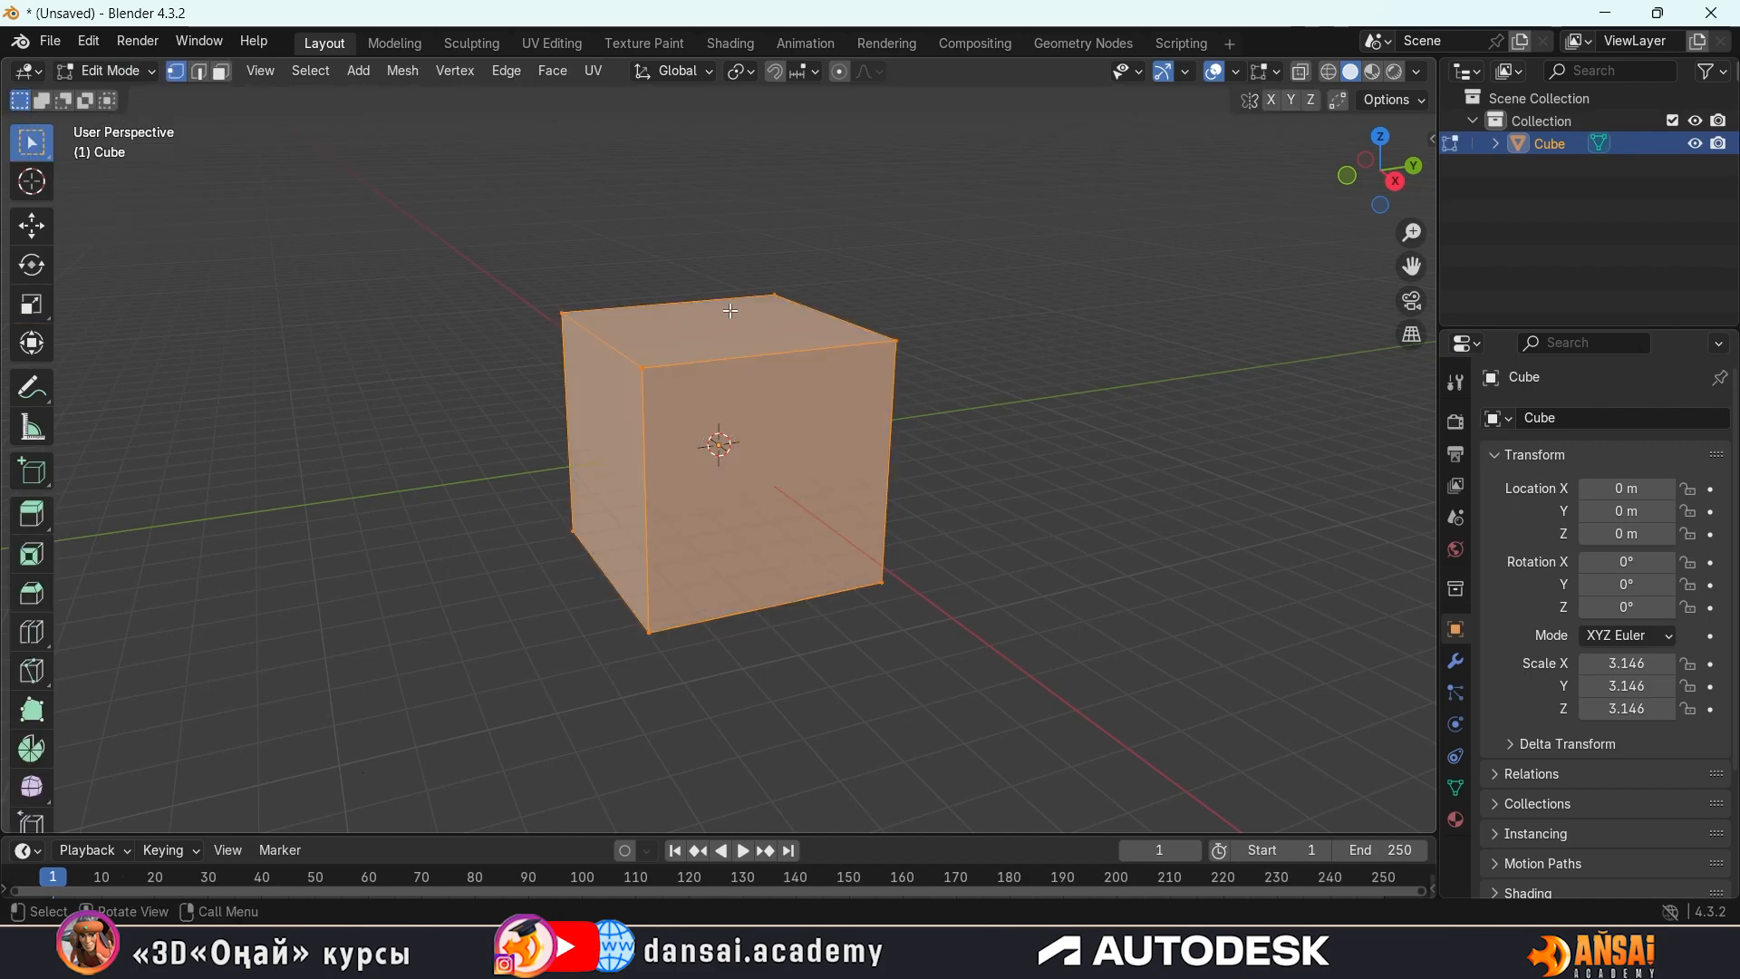
{"action": "key", "text": "Tab"}
{"action": "key", "text": "Tab"}
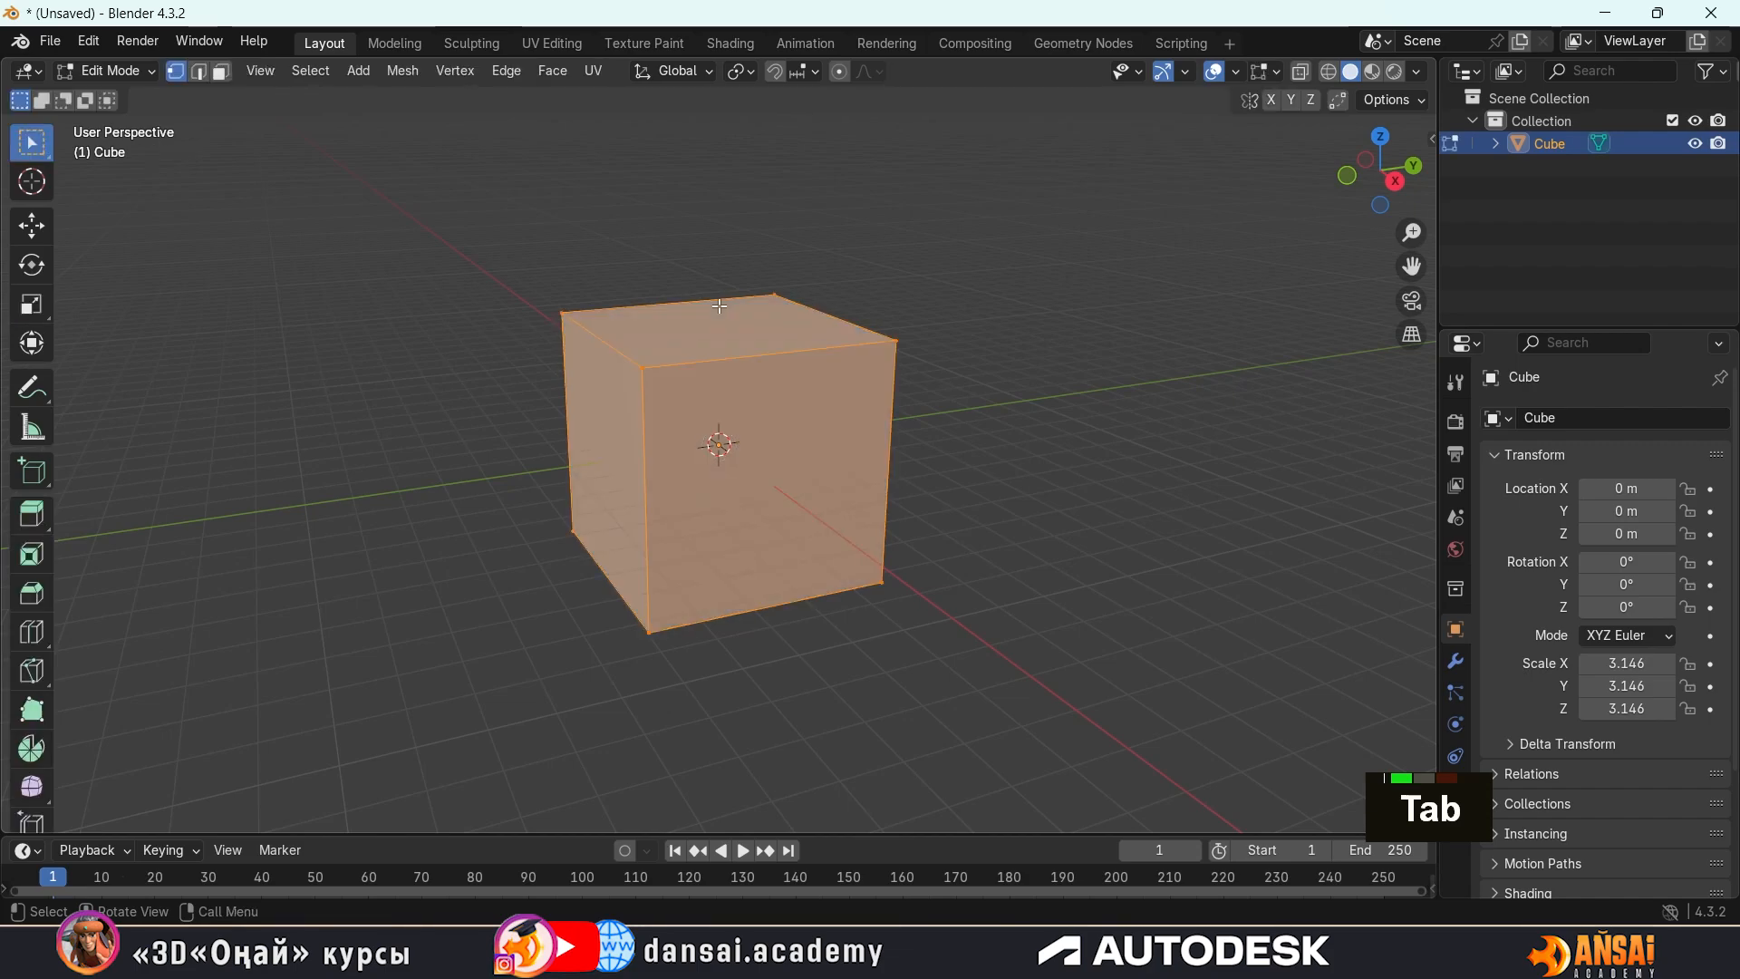
{"action": "mouse_move", "coordinate": [1002, 342]}
{"action": "middle_mouse_down"}
{"action": "mouse_move", "coordinate": [819, 284]}
{"action": "mouse_move", "coordinate": [426, 299]}
{"action": "mouse_move", "coordinate": [1042, 333]}
{"action": "mouse_move", "coordinate": [944, 353]}
{"action": "mouse_move", "coordinate": [960, 357]}
{"action": "mouse_move", "coordinate": [1037, 323]}
{"action": "mouse_move", "coordinate": [1018, 353]}
{"action": "mouse_move", "coordinate": [899, 294]}
{"action": "mouse_move", "coordinate": [815, 313]}
{"action": "mouse_move", "coordinate": [1019, 331]}
{"action": "mouse_move", "coordinate": [975, 334]}
{"action": "mouse_move", "coordinate": [970, 357]}
{"action": "middle_mouse_up"}
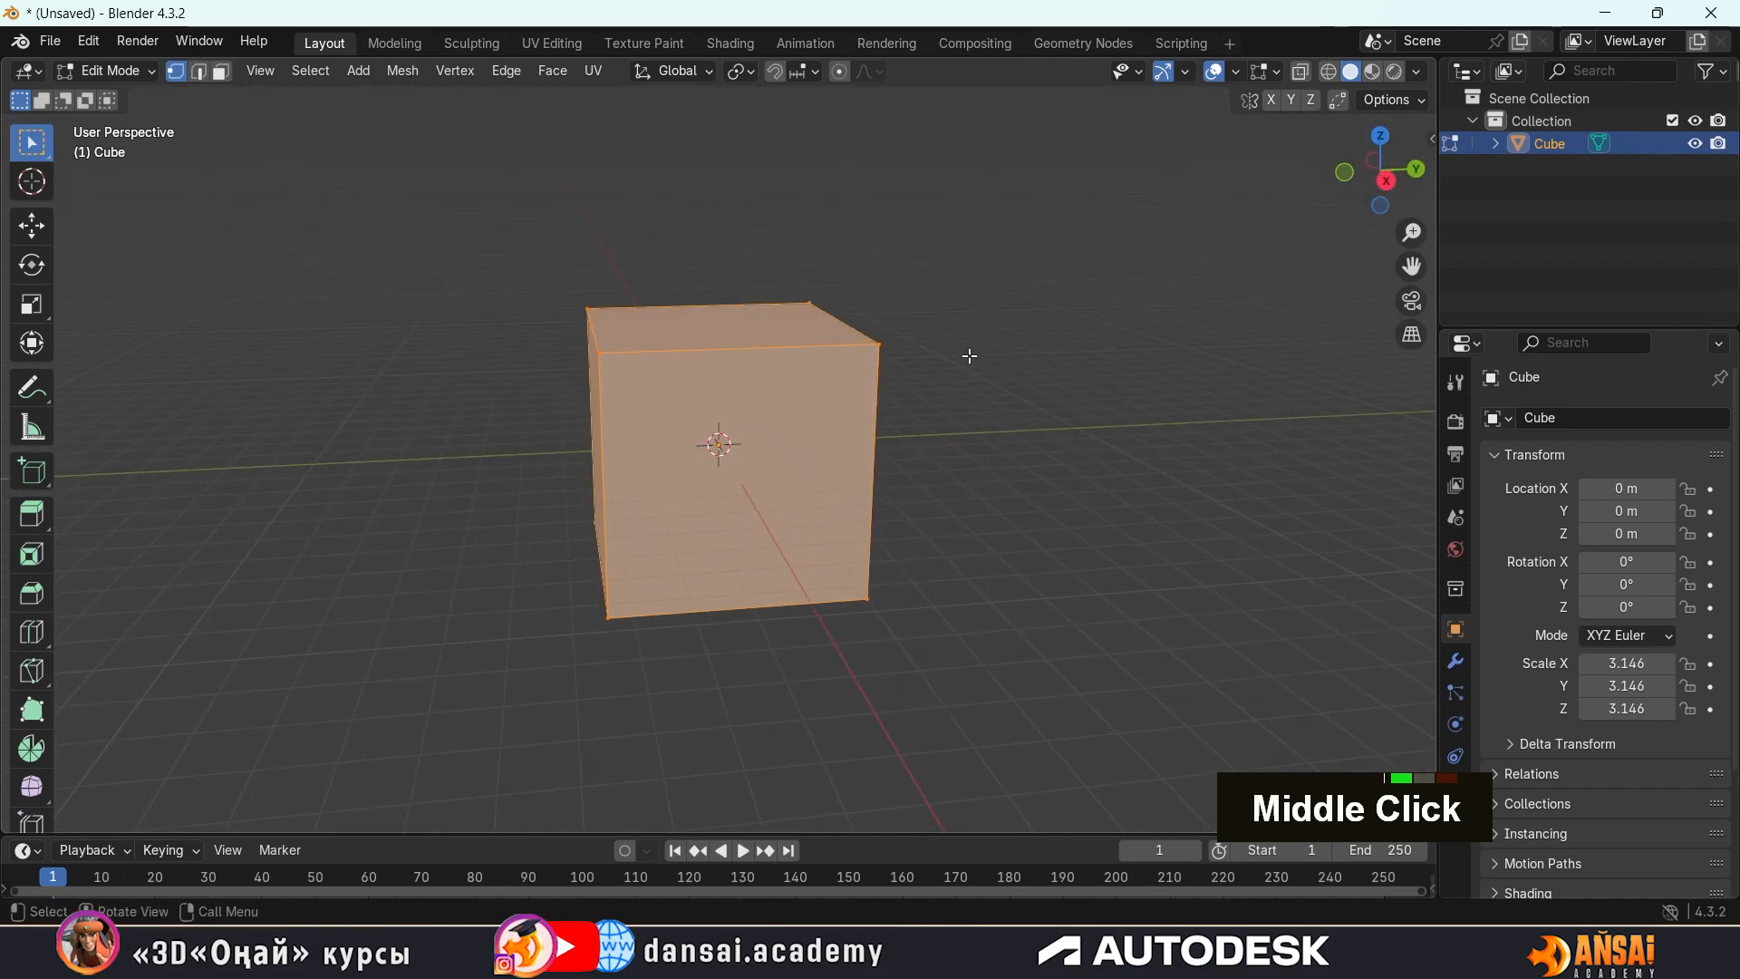
{"action": "middle_click_drag", "start_coordinate": [876, 204], "coordinate": [702, 270]}
{"action": "middle_click_drag", "start_coordinate": [757, 436], "coordinate": [677, 247]}
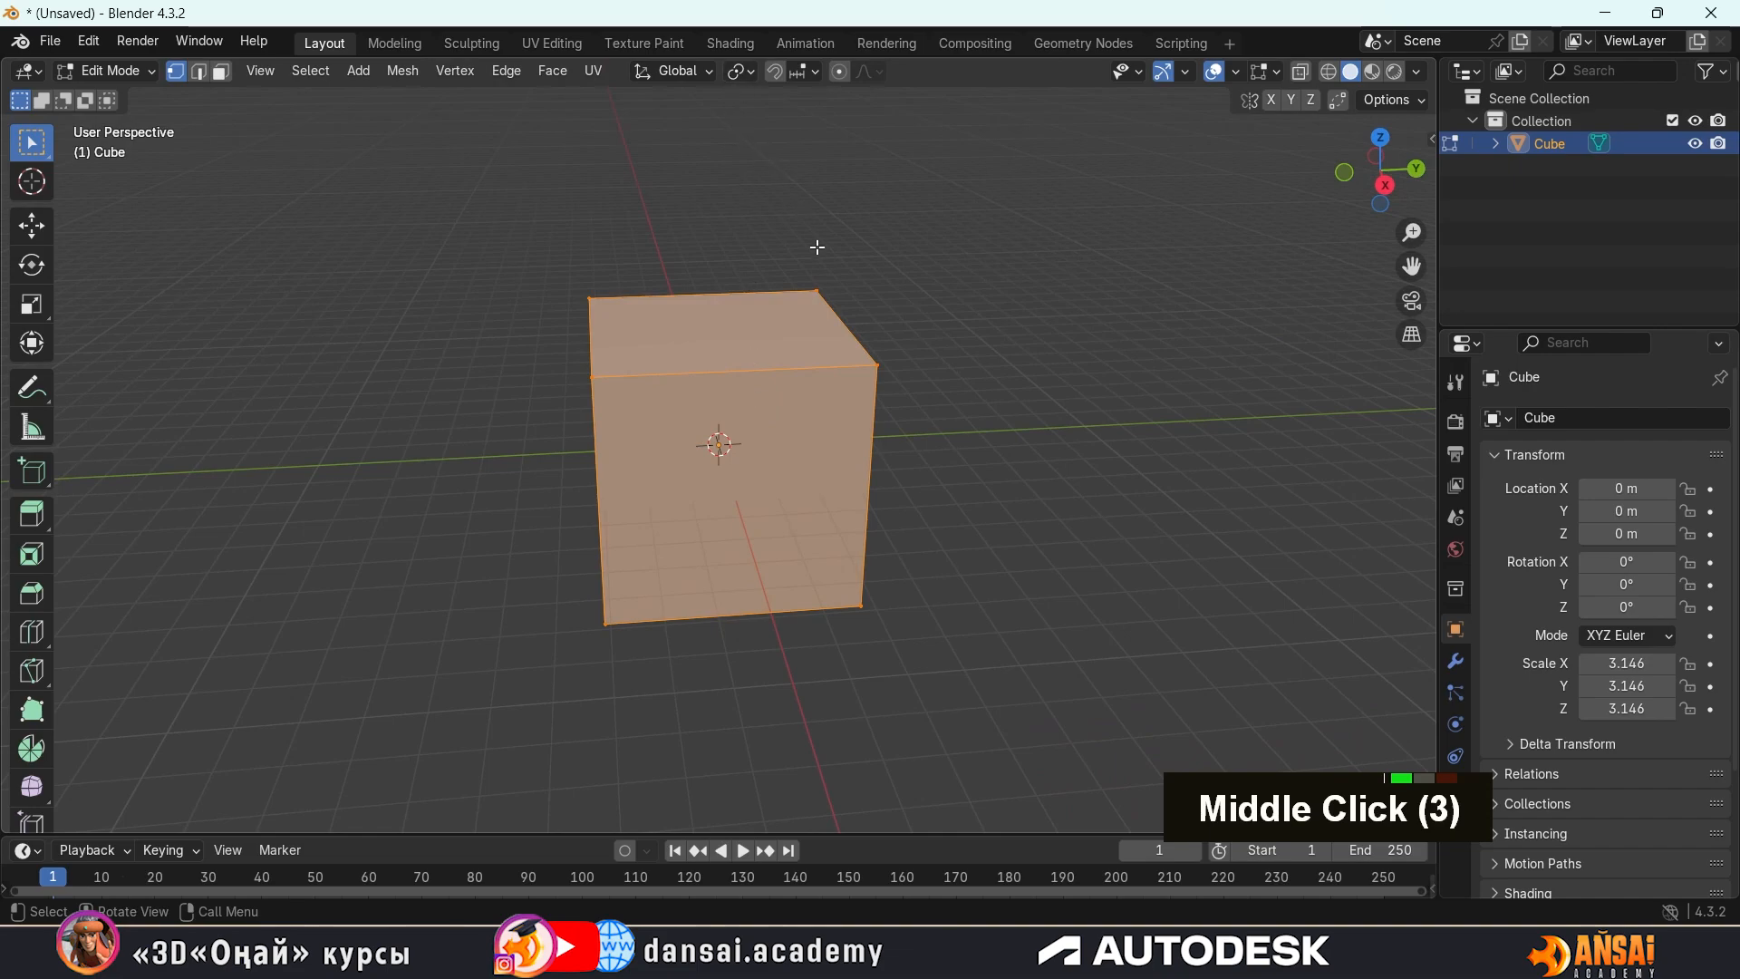
{"action": "mouse_move", "coordinate": [816, 245]}
{"action": "middle_mouse_down"}
{"action": "mouse_move", "coordinate": [816, 197]}
{"action": "mouse_move", "coordinate": [838, 242]}
{"action": "middle_mouse_up"}
{"action": "middle_click_drag", "start_coordinate": [908, 375], "coordinate": [780, 377]}
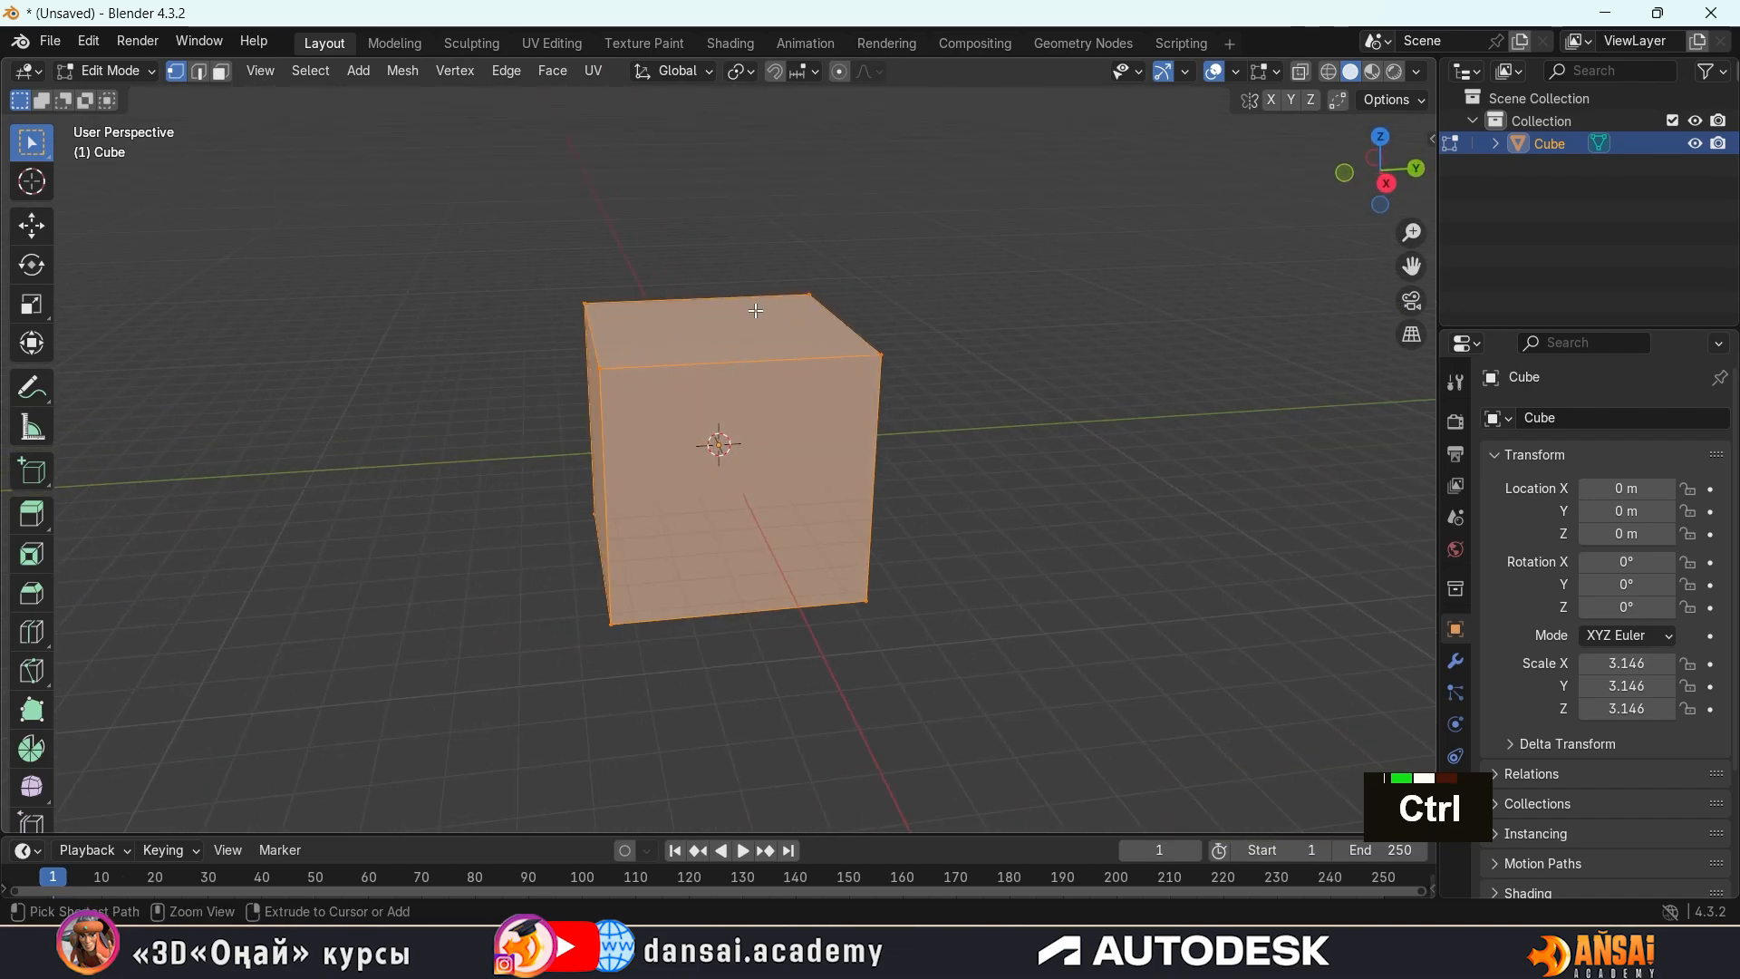
{"action": "key", "text": "ctrl+r"}
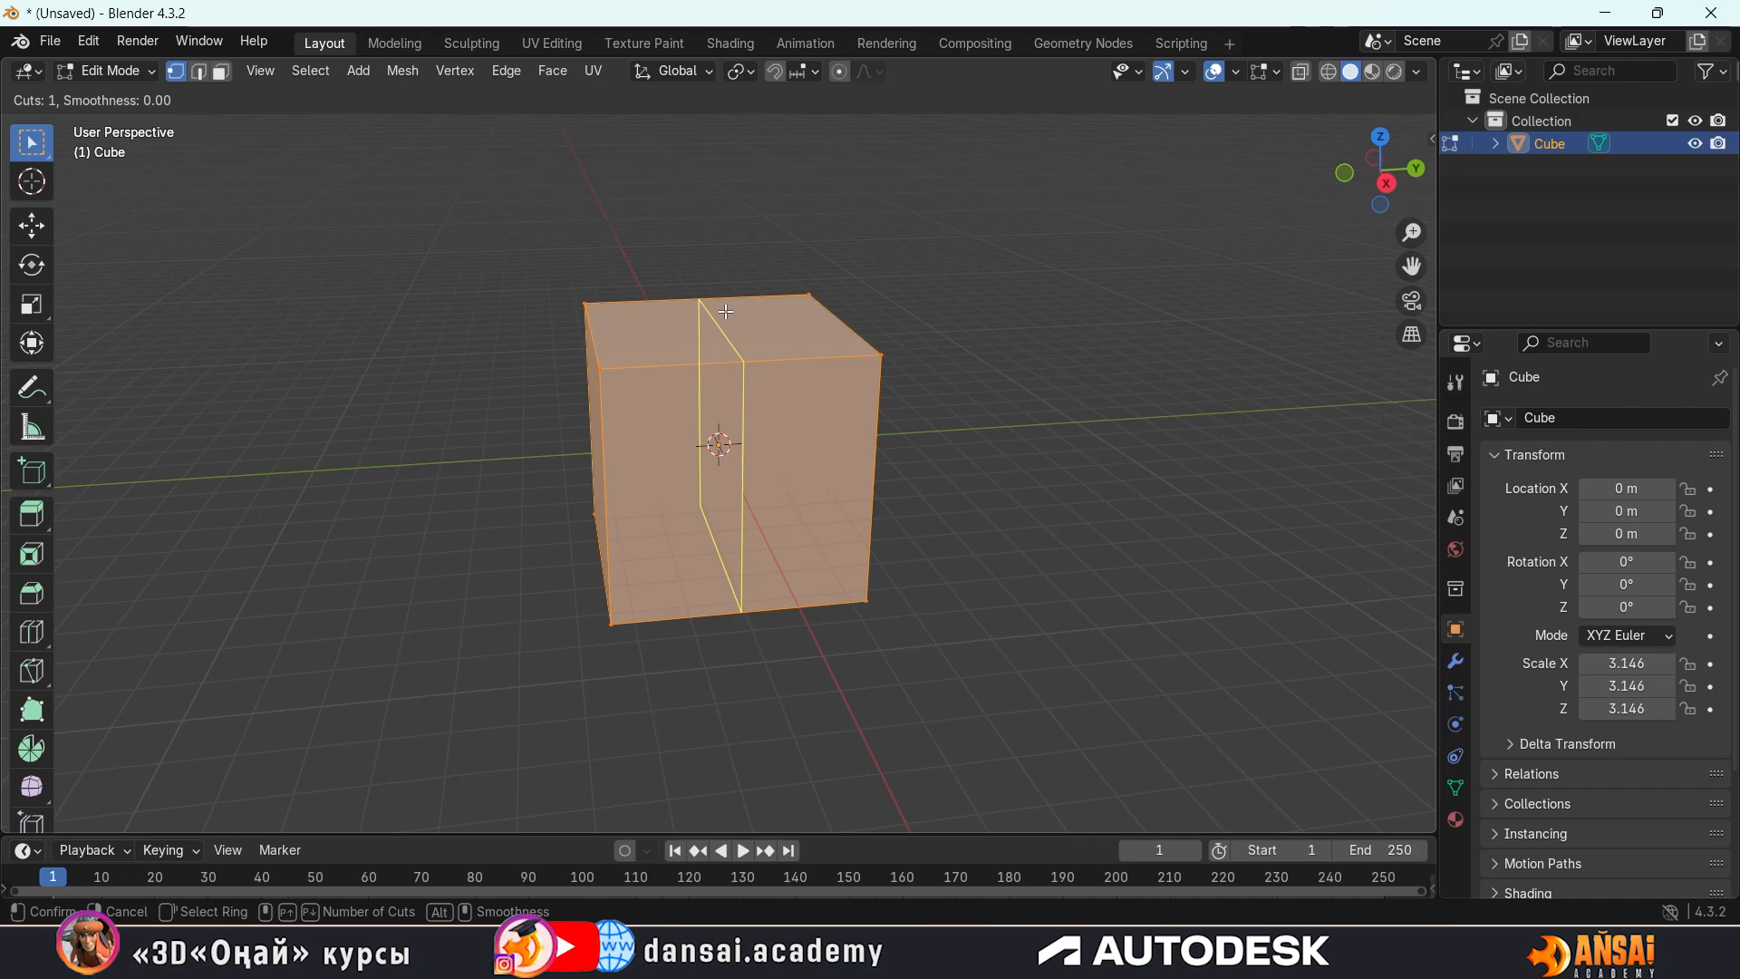
{"action": "key", "text": "Escape"}
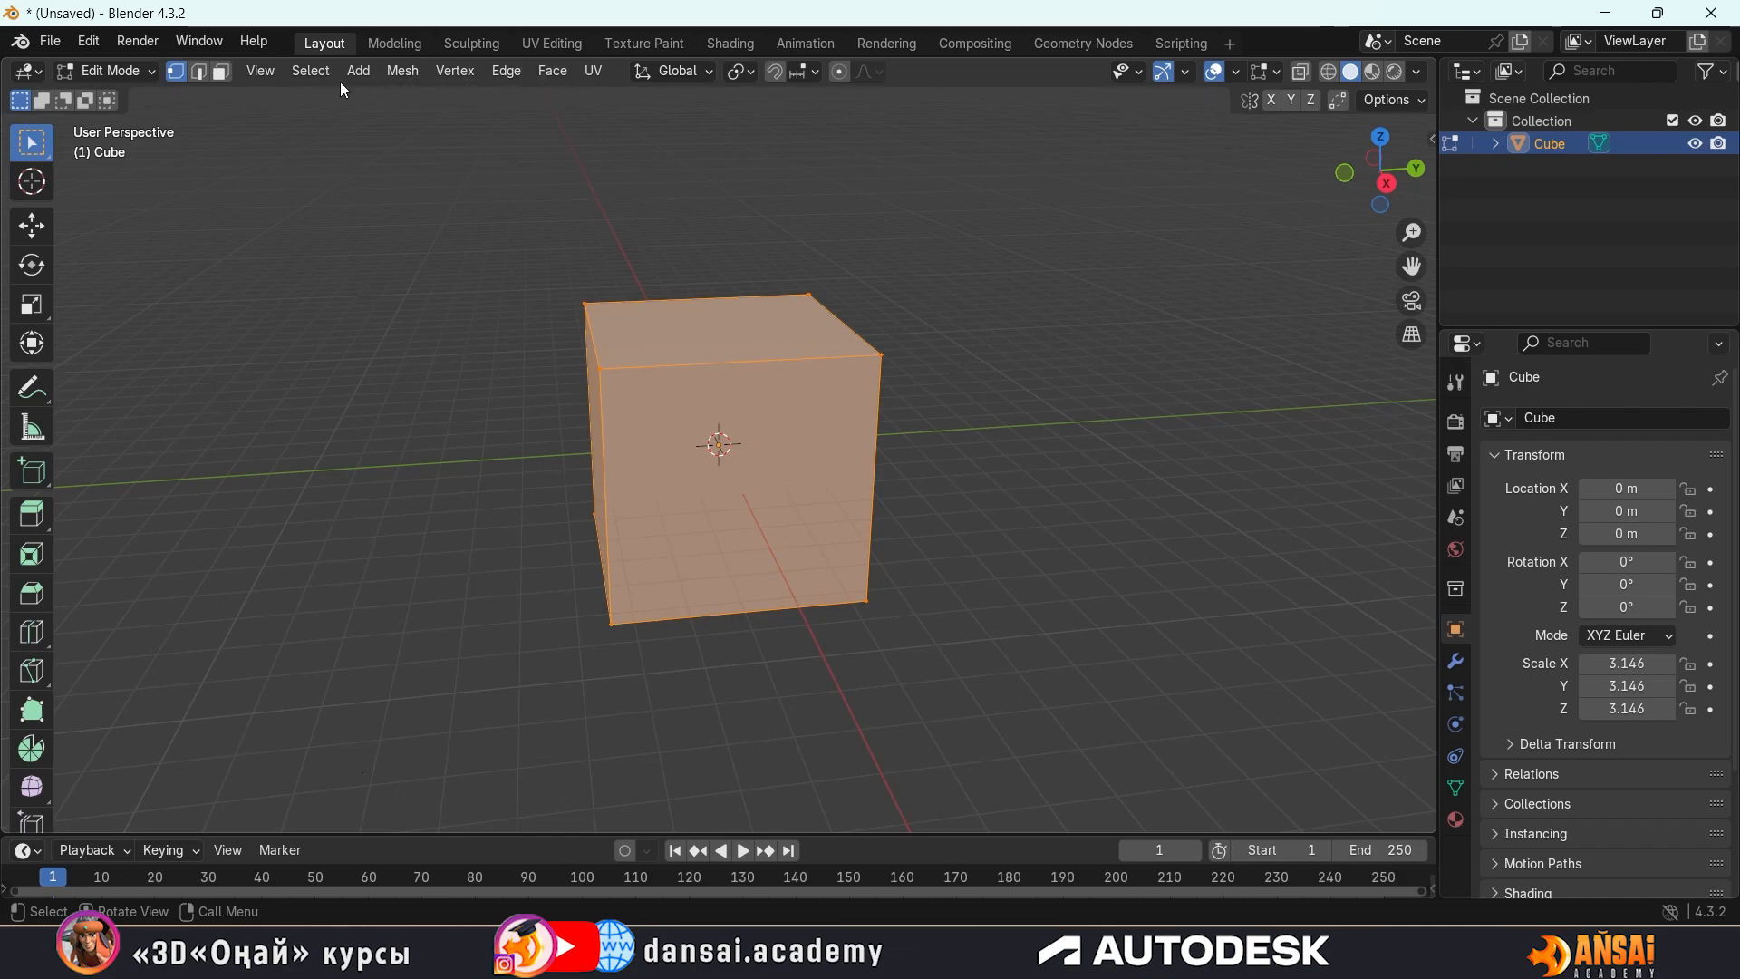
{"action": "left_click", "coordinate": [507, 69]}
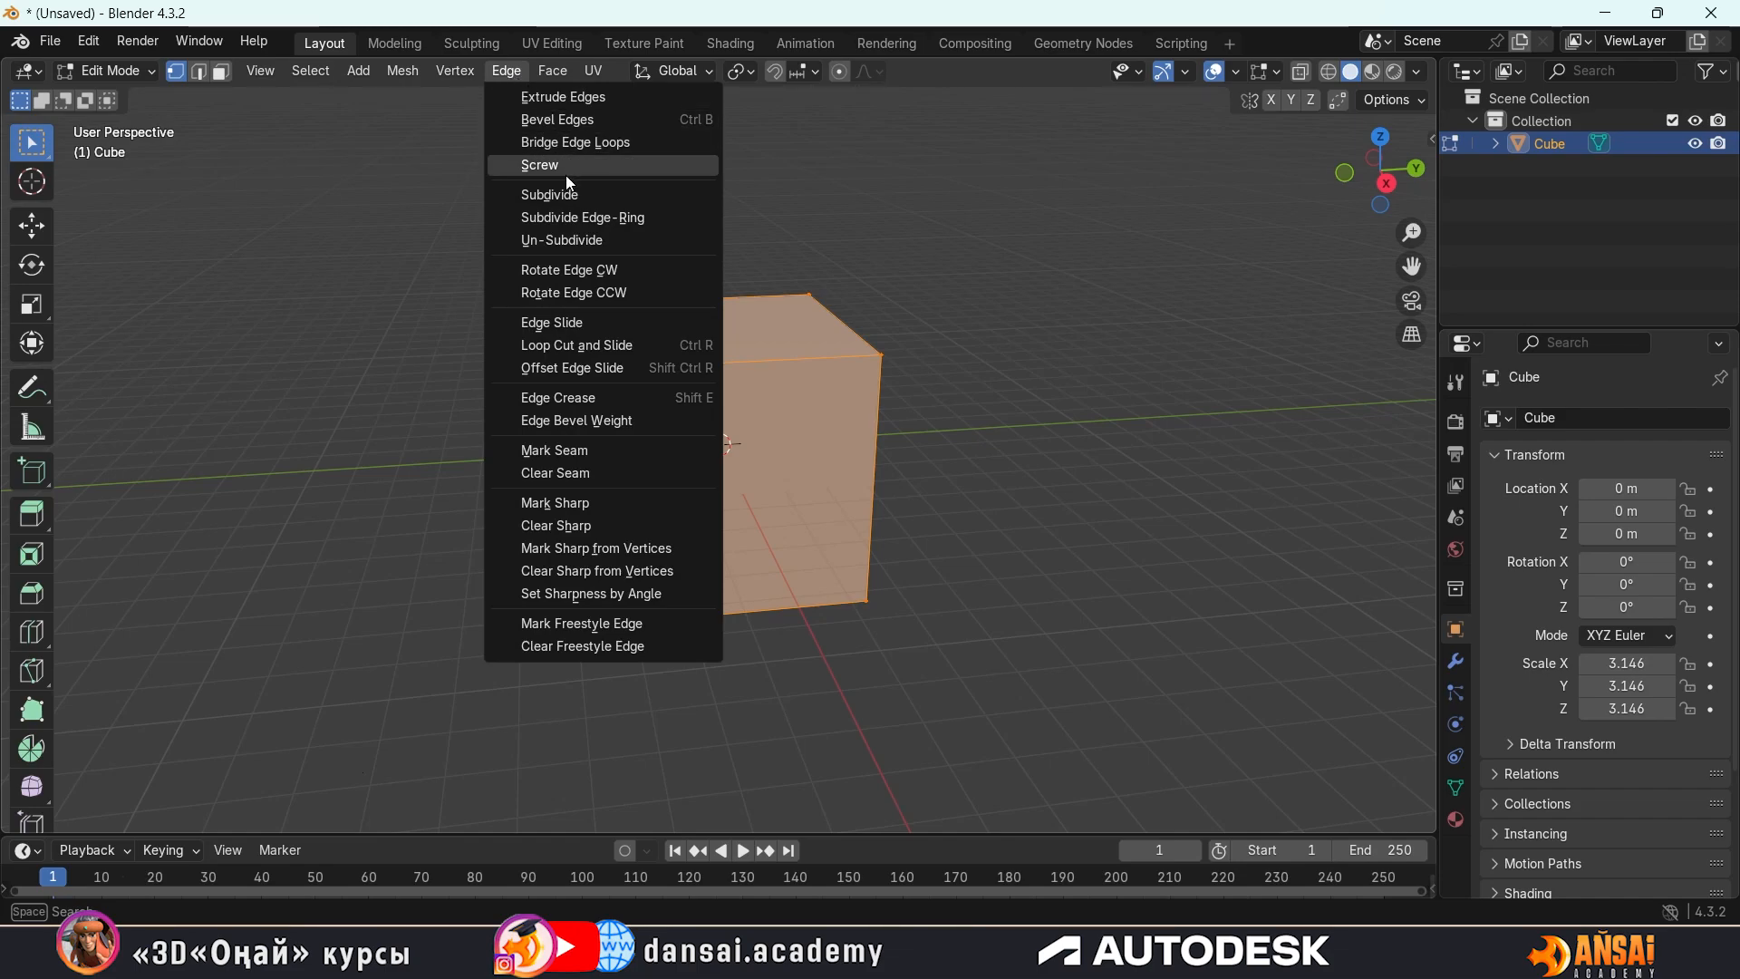
{"action": "left_click", "coordinate": [524, 63]}
{"action": "left_click", "coordinate": [513, 71]}
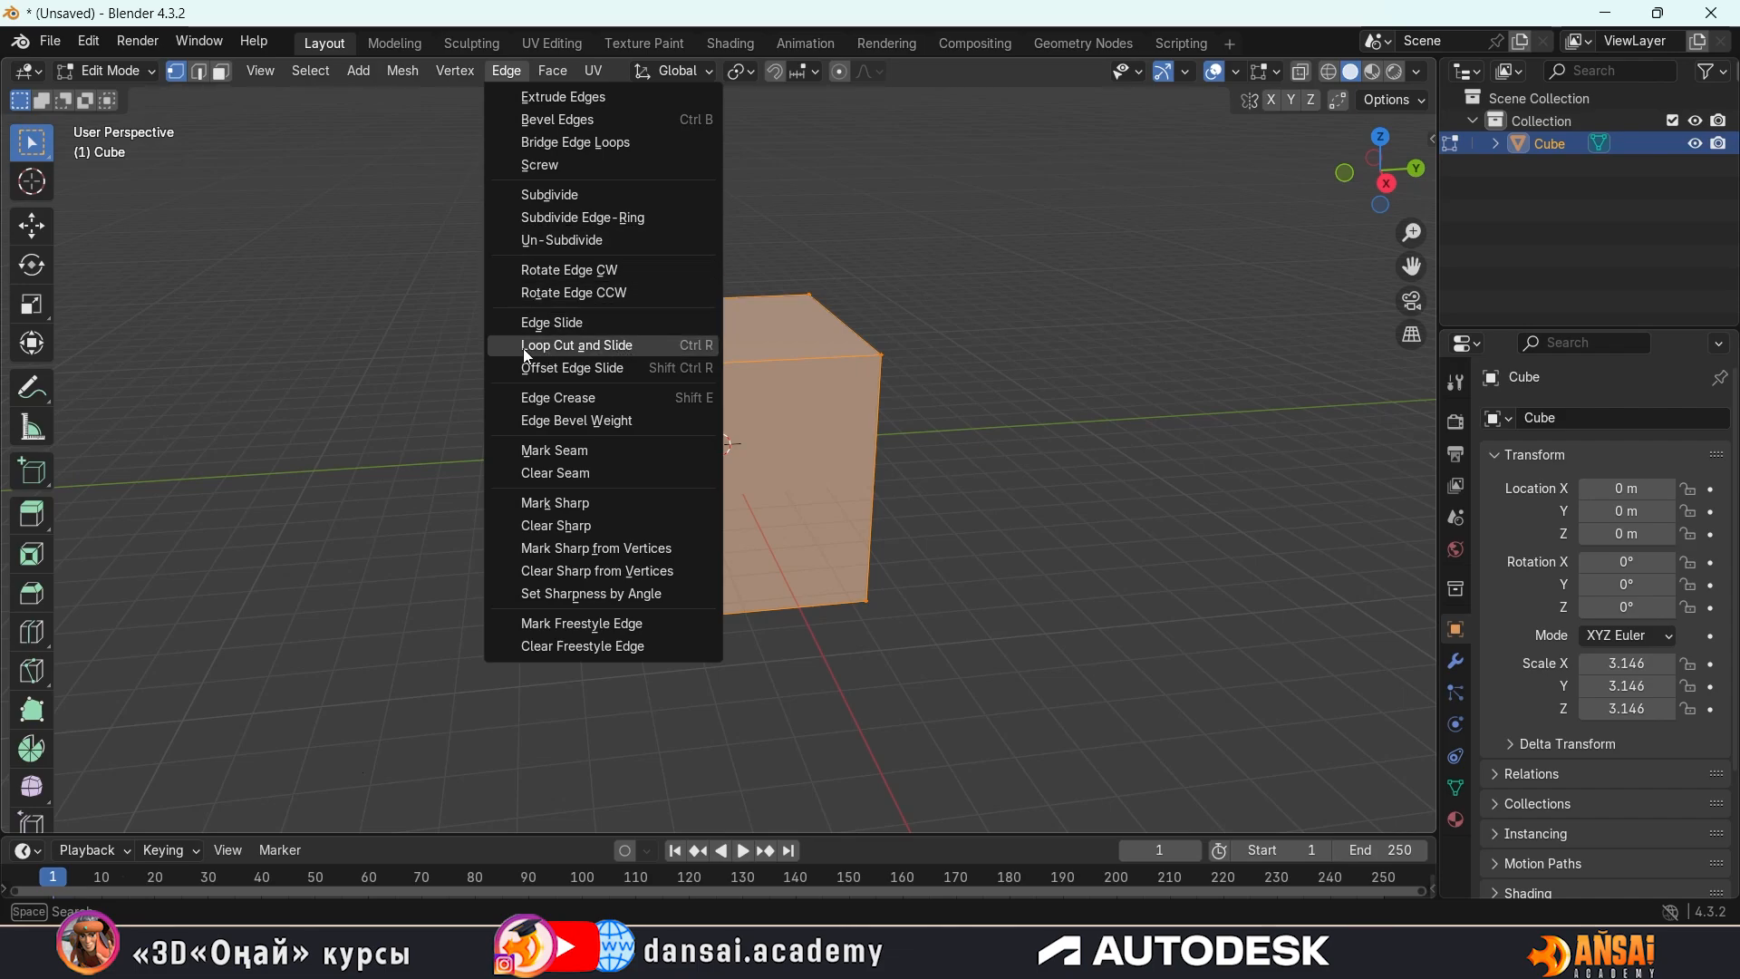
{"action": "left_click", "coordinate": [595, 344]}
{"action": "key", "text": "Escape"}
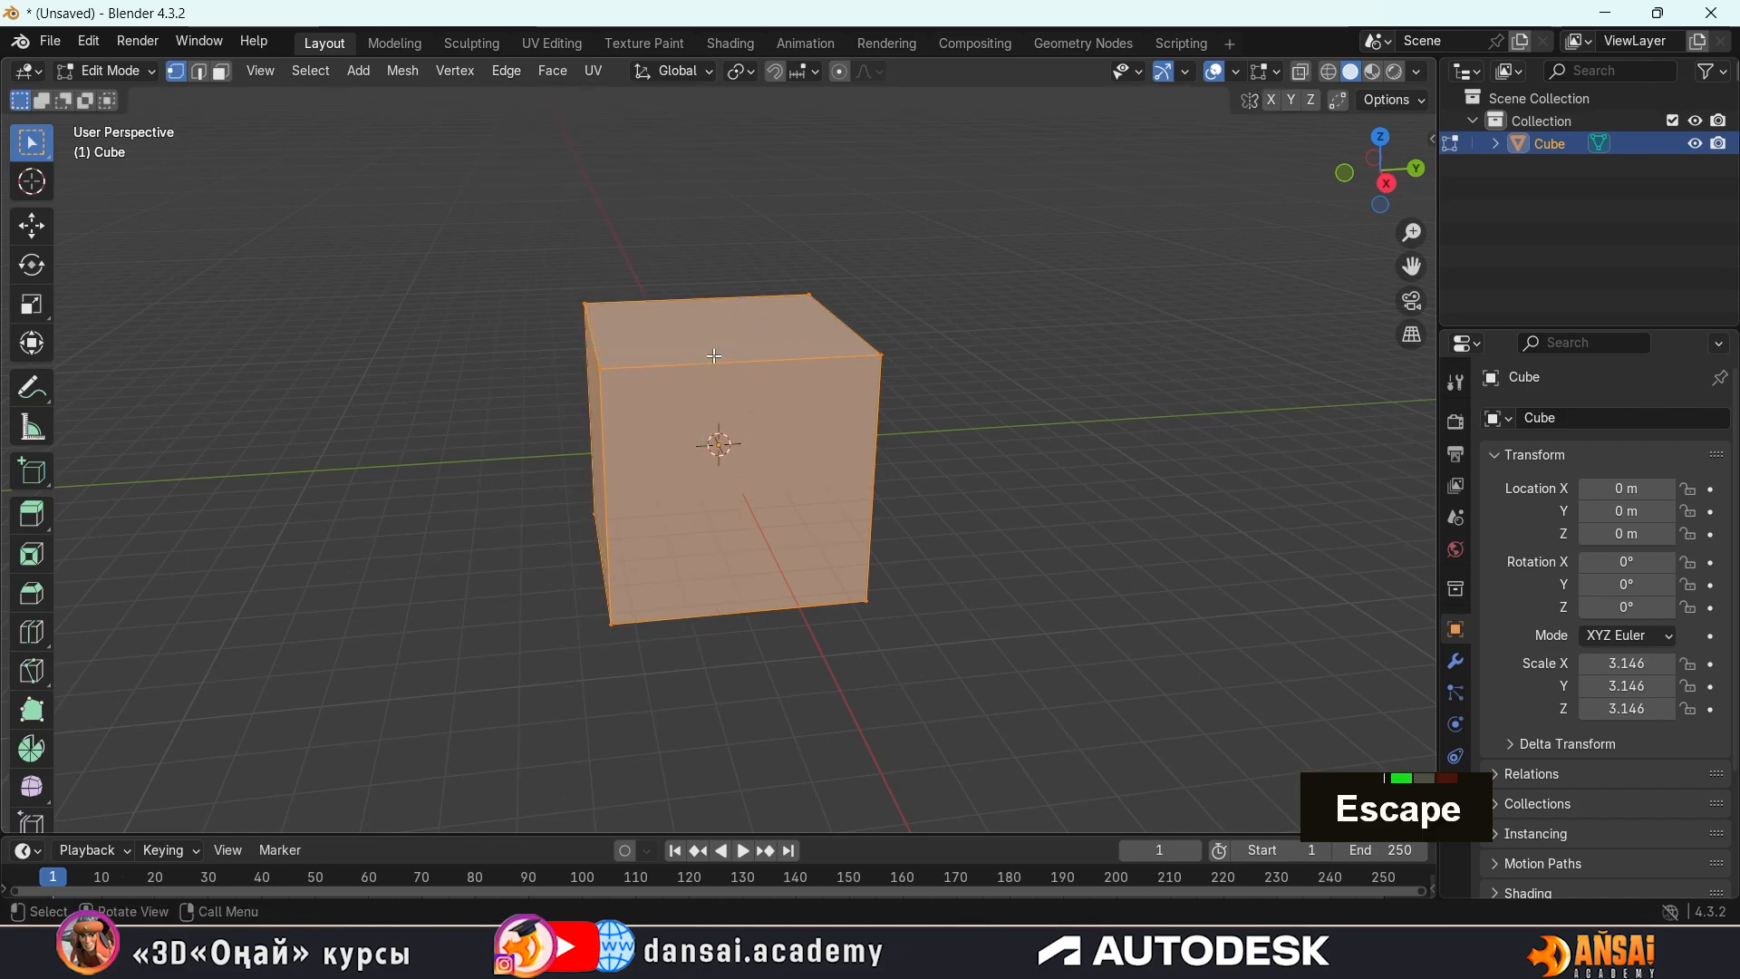
Add one centred vertical loop cut around the cube, crossing its top and front faces, without sliding it
{"action": "key", "text": "ctrl+r"}
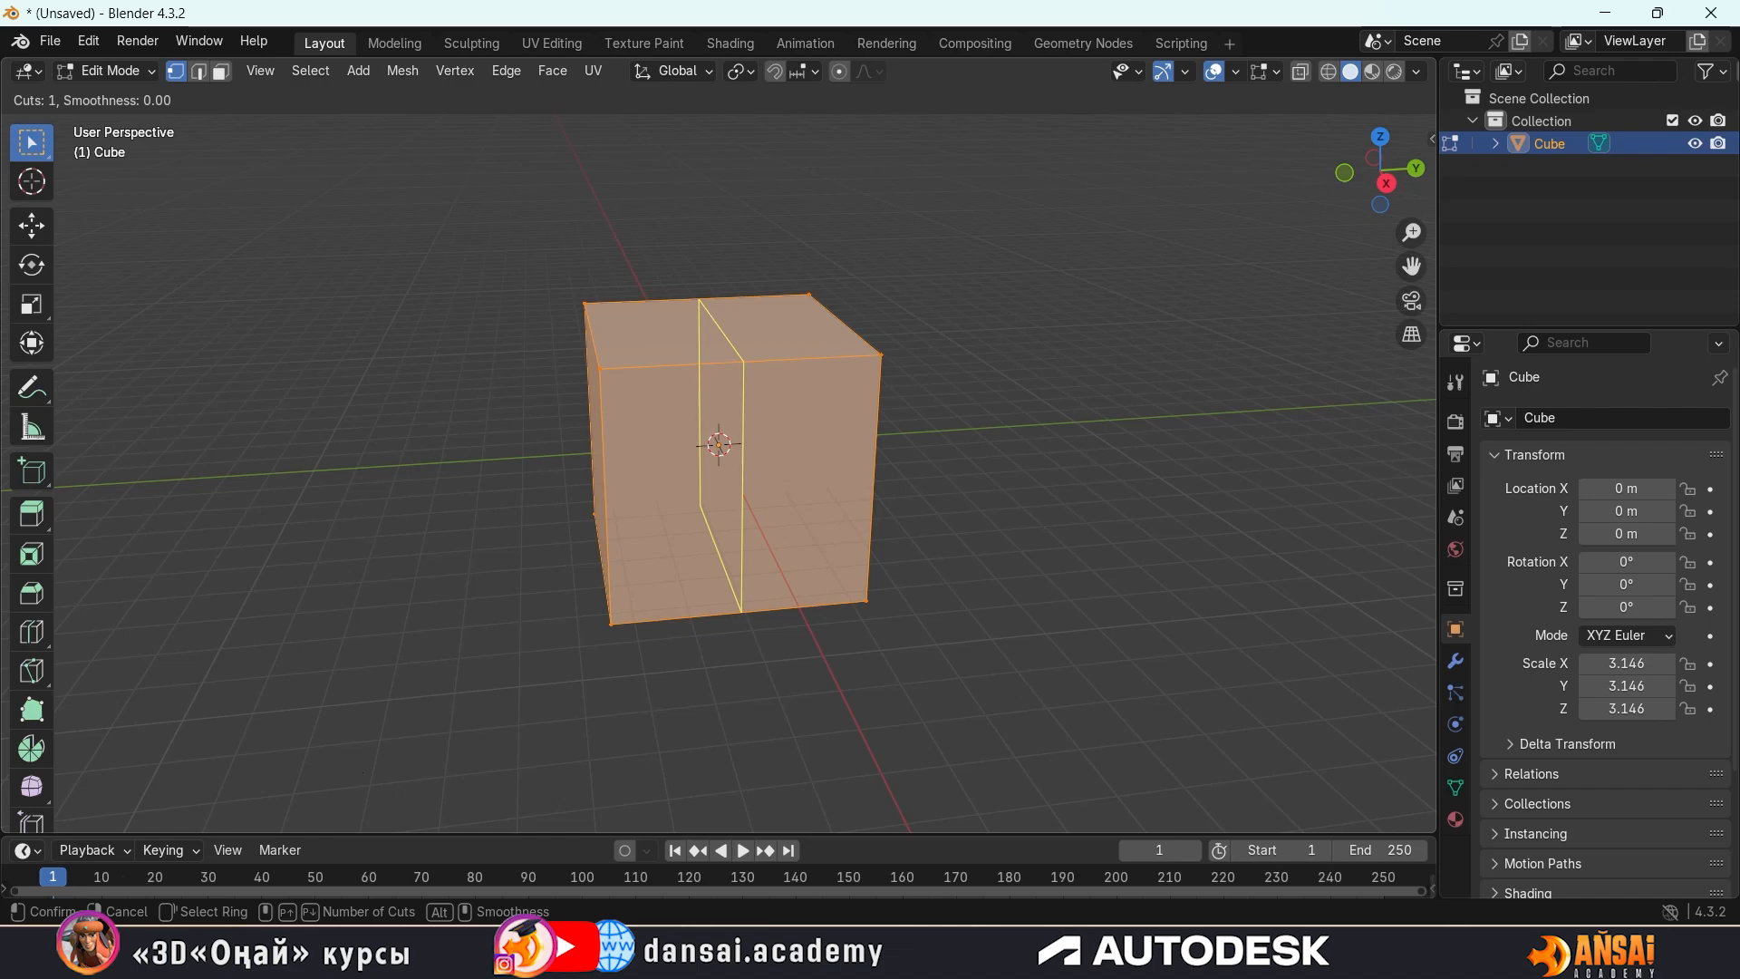
{"action": "left_click", "coordinate": [722, 318]}
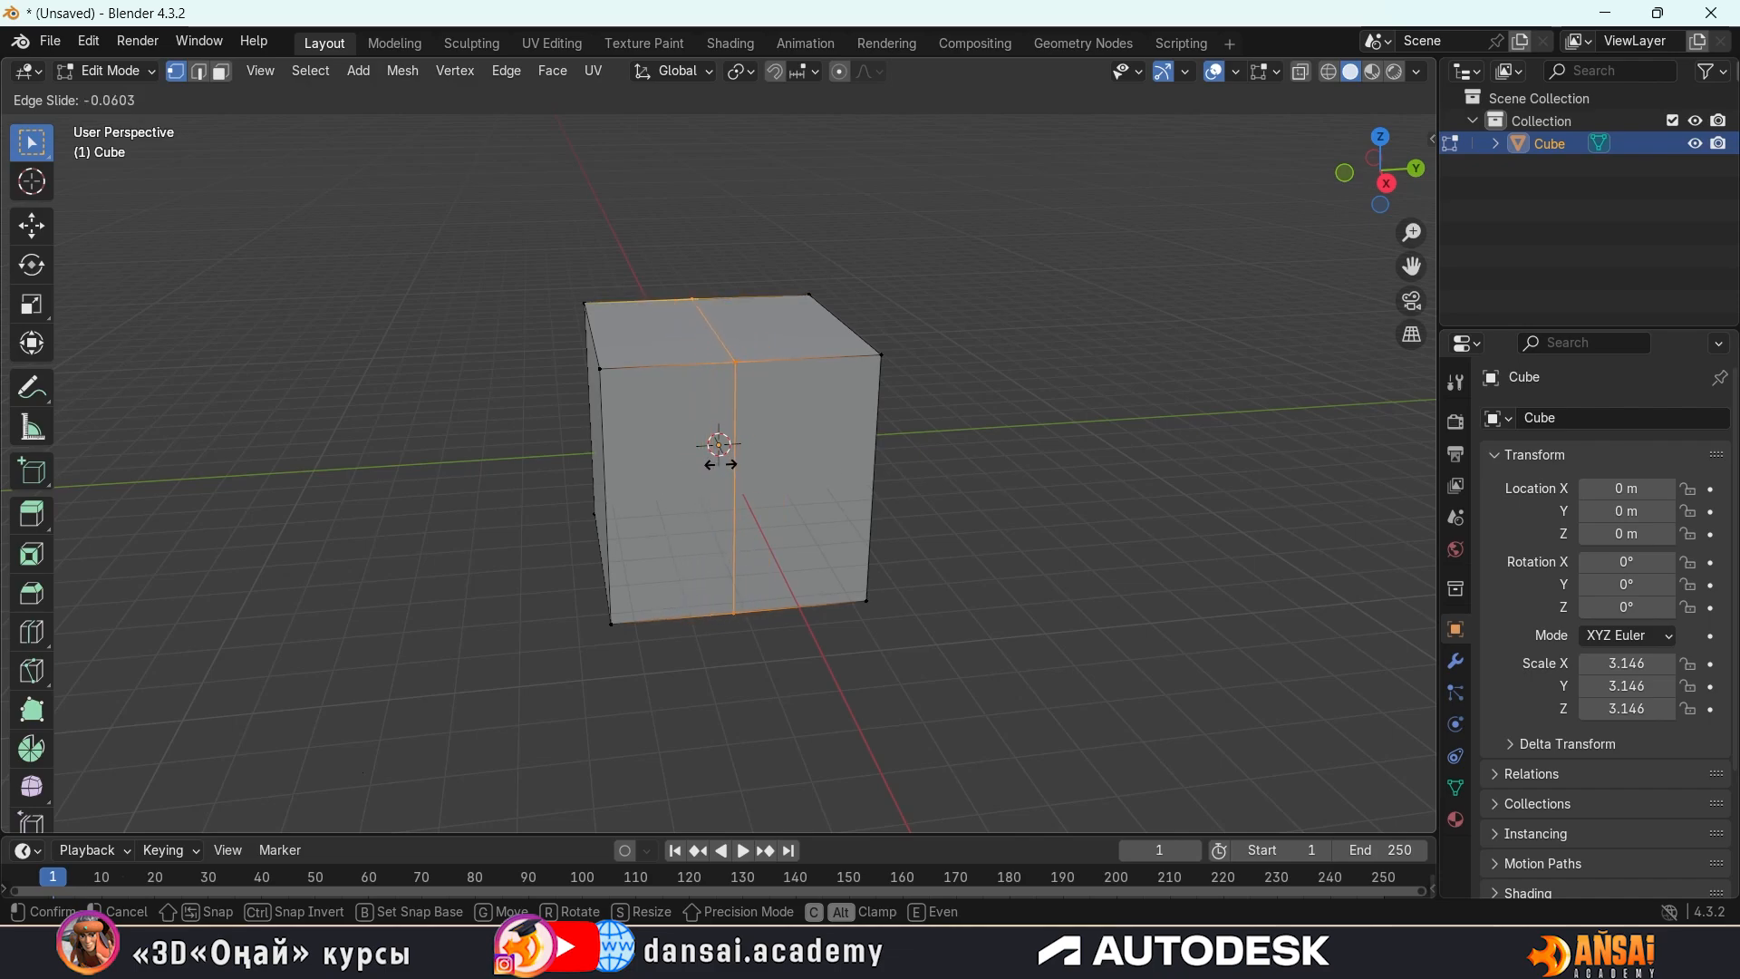
{"action": "key", "text": "Escape"}
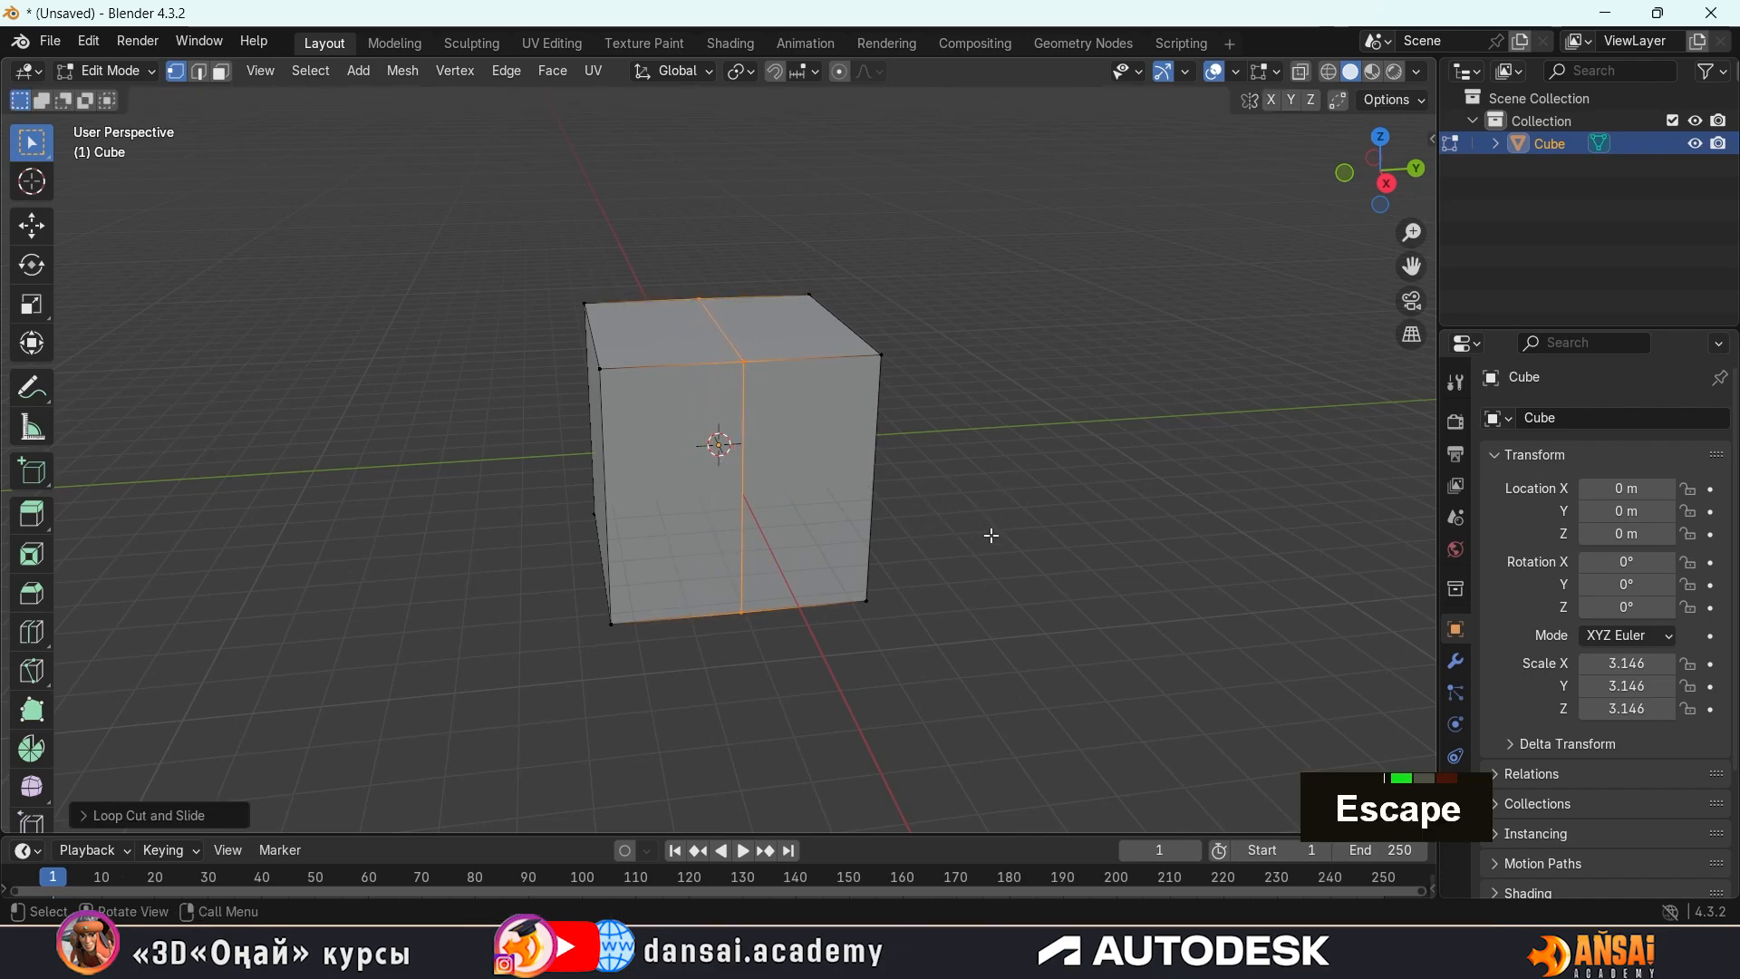
Select the front and back top vertices of the centre loop cut and activate the Move tool
{"action": "mouse_move", "coordinate": [983, 528]}
{"action": "middle_mouse_down"}
{"action": "mouse_move", "coordinate": [967, 535]}
{"action": "mouse_move", "coordinate": [960, 478]}
{"action": "mouse_move", "coordinate": [1053, 484]}
{"action": "mouse_move", "coordinate": [1061, 513]}
{"action": "mouse_move", "coordinate": [610, 606]}
{"action": "mouse_move", "coordinate": [489, 453]}
{"action": "mouse_move", "coordinate": [885, 501]}
{"action": "mouse_move", "coordinate": [936, 543]}
{"action": "mouse_move", "coordinate": [959, 501]}
{"action": "mouse_move", "coordinate": [1004, 529]}
{"action": "mouse_move", "coordinate": [979, 532]}
{"action": "mouse_move", "coordinate": [967, 478]}
{"action": "mouse_move", "coordinate": [979, 521]}
{"action": "mouse_move", "coordinate": [898, 482]}
{"action": "mouse_move", "coordinate": [862, 396]}
{"action": "mouse_move", "coordinate": [905, 342]}
{"action": "mouse_move", "coordinate": [1056, 346]}
{"action": "mouse_move", "coordinate": [1041, 474]}
{"action": "mouse_move", "coordinate": [952, 540]}
{"action": "mouse_move", "coordinate": [571, 574]}
{"action": "mouse_move", "coordinate": [464, 560]}
{"action": "mouse_move", "coordinate": [960, 559]}
{"action": "mouse_move", "coordinate": [955, 528]}
{"action": "mouse_move", "coordinate": [957, 552]}
{"action": "middle_mouse_up"}
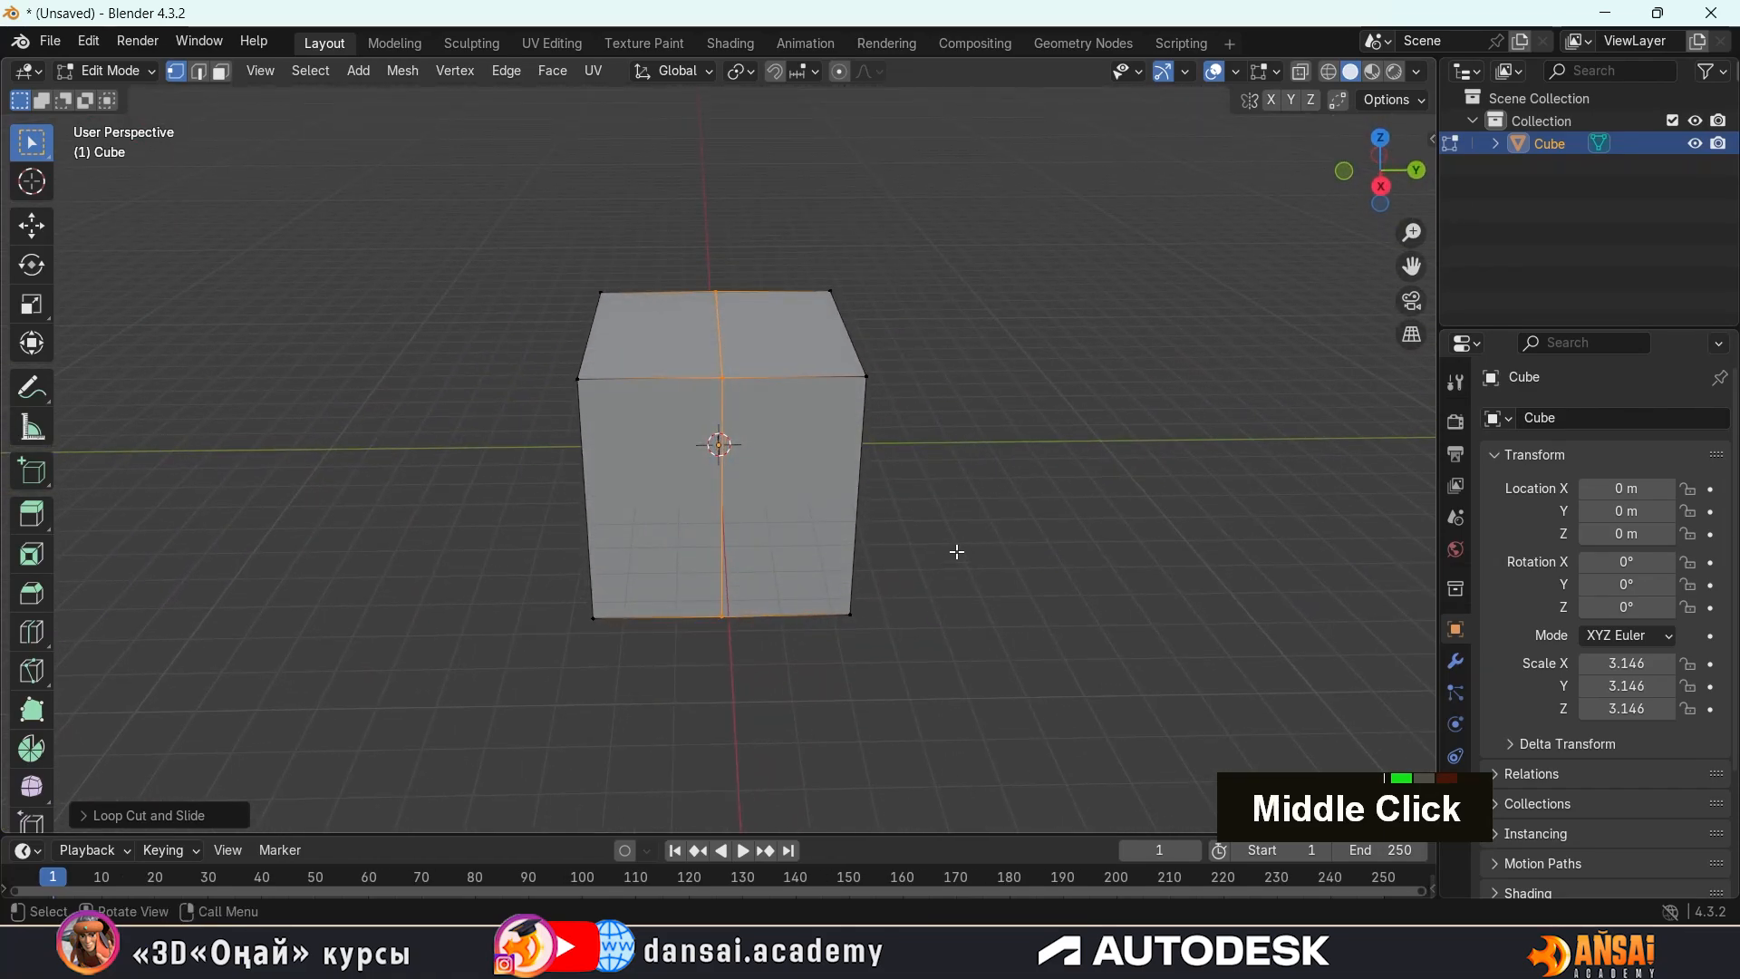
{"action": "left_click", "coordinate": [962, 431]}
{"action": "mouse_move", "coordinate": [951, 430]}
{"action": "middle_mouse_down"}
{"action": "mouse_move", "coordinate": [933, 427]}
{"action": "mouse_move", "coordinate": [1088, 438]}
{"action": "mouse_move", "coordinate": [1152, 483]}
{"action": "mouse_move", "coordinate": [1000, 464]}
{"action": "mouse_move", "coordinate": [975, 434]}
{"action": "middle_mouse_up"}
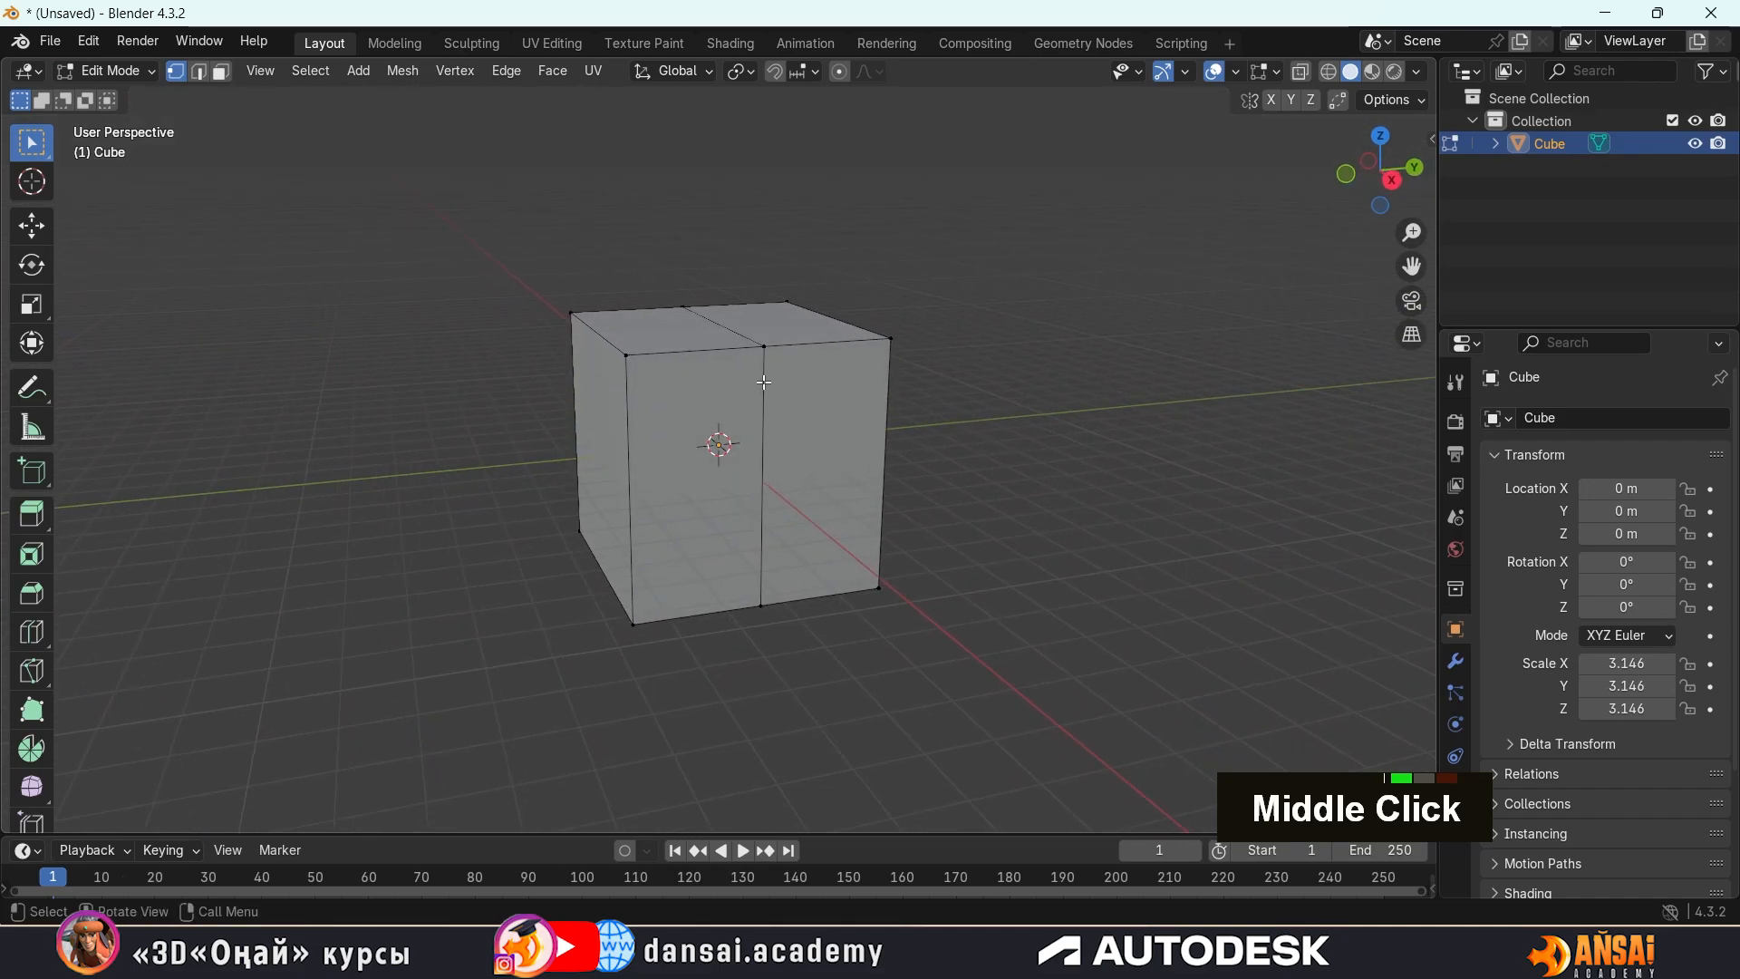
{"action": "left_click", "coordinate": [689, 305], "text": "shift"}
{"action": "middle_click_drag", "start_coordinate": [689, 305], "coordinate": [960, 362]}
{"action": "middle_click_drag", "start_coordinate": [980, 528], "coordinate": [1003, 425]}
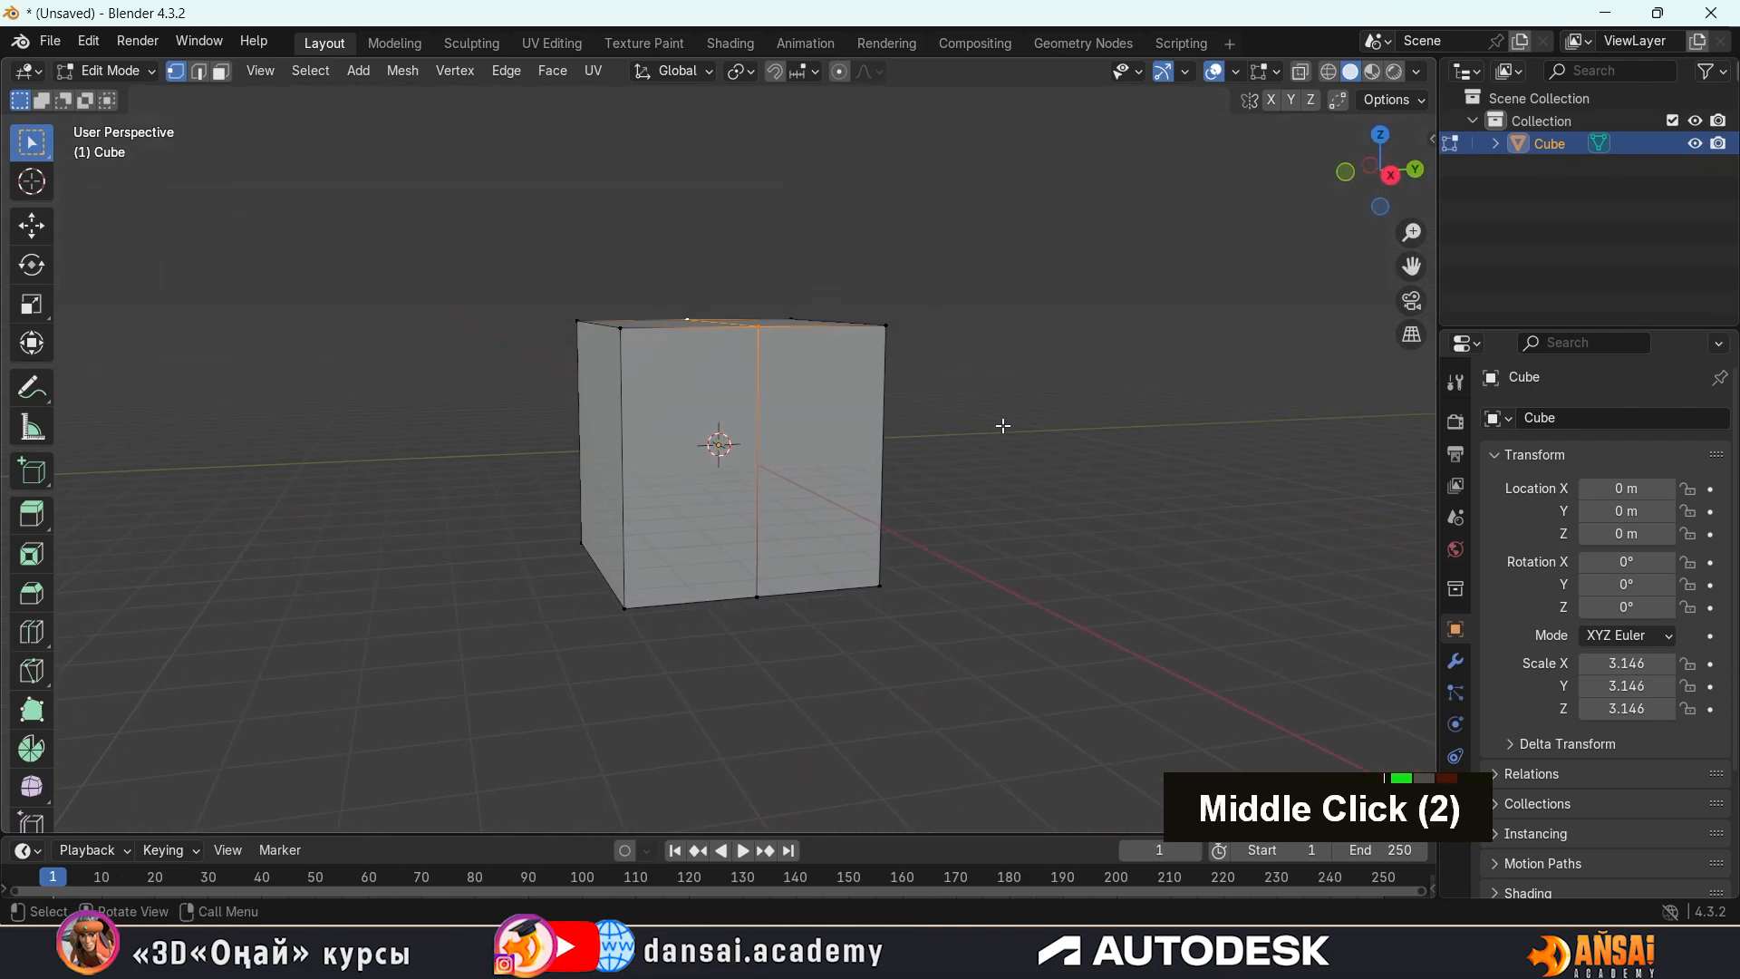
{"action": "left_click", "coordinate": [32, 231]}
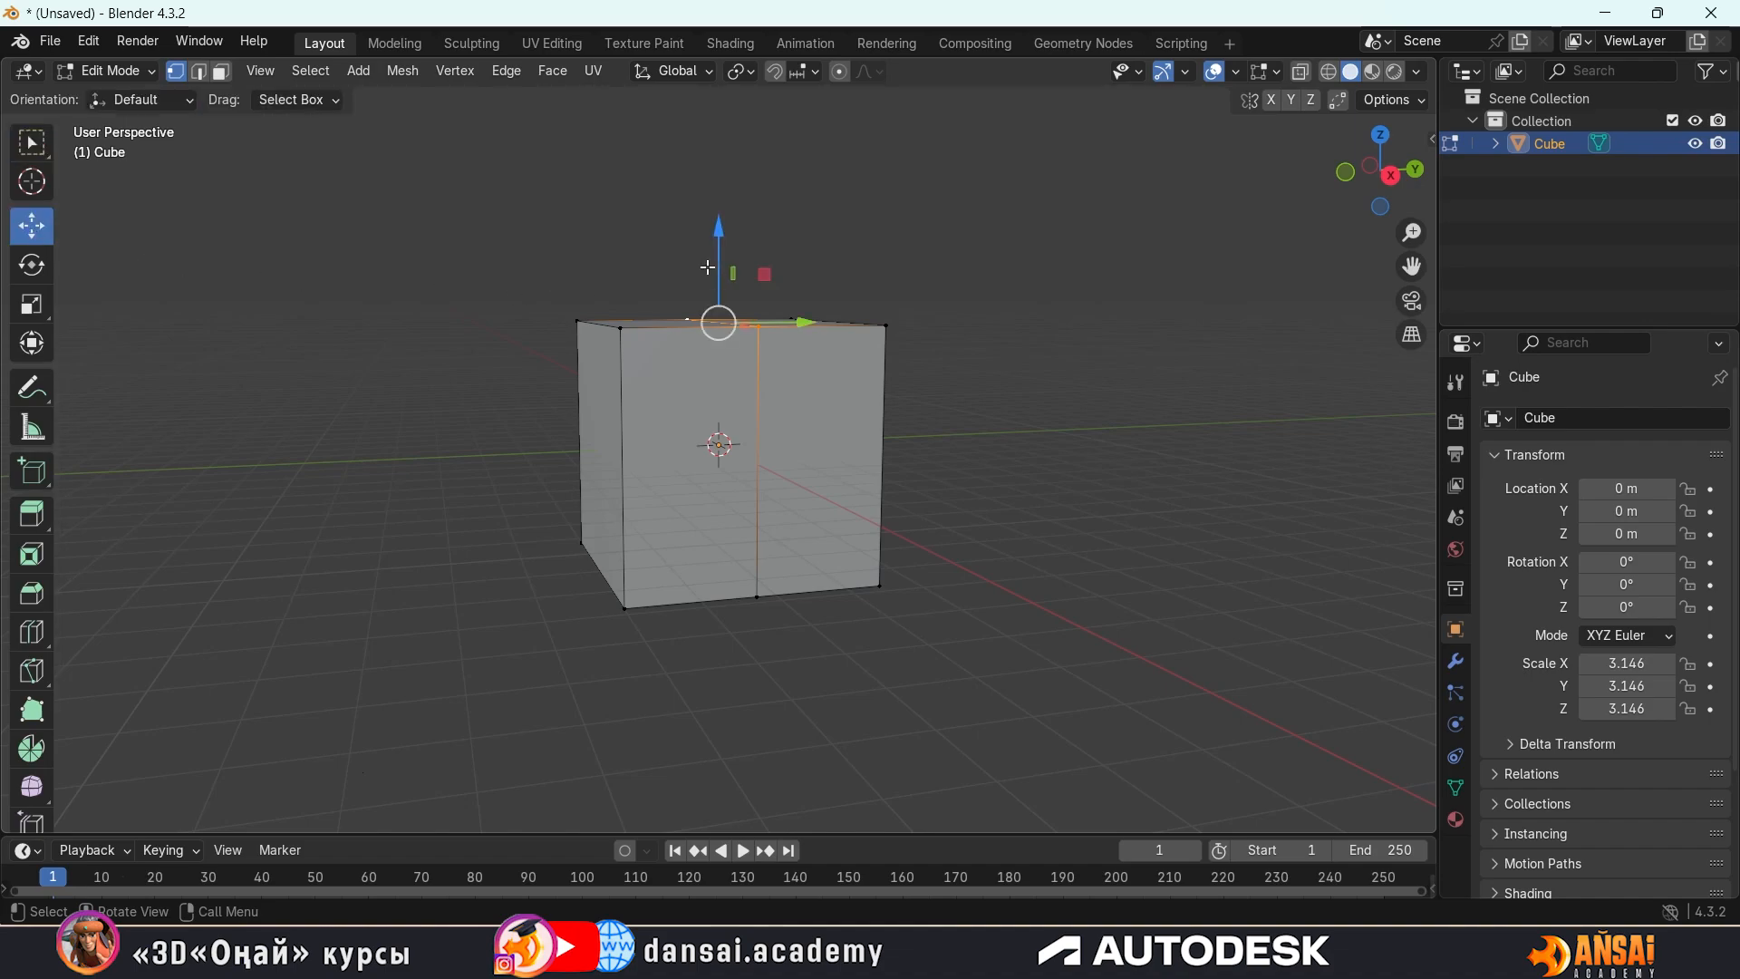
Try to move the two selected top middle vertices along the X axis, and undo that move
{"action": "middle_click_drag", "start_coordinate": [880, 236], "coordinate": [883, 316]}
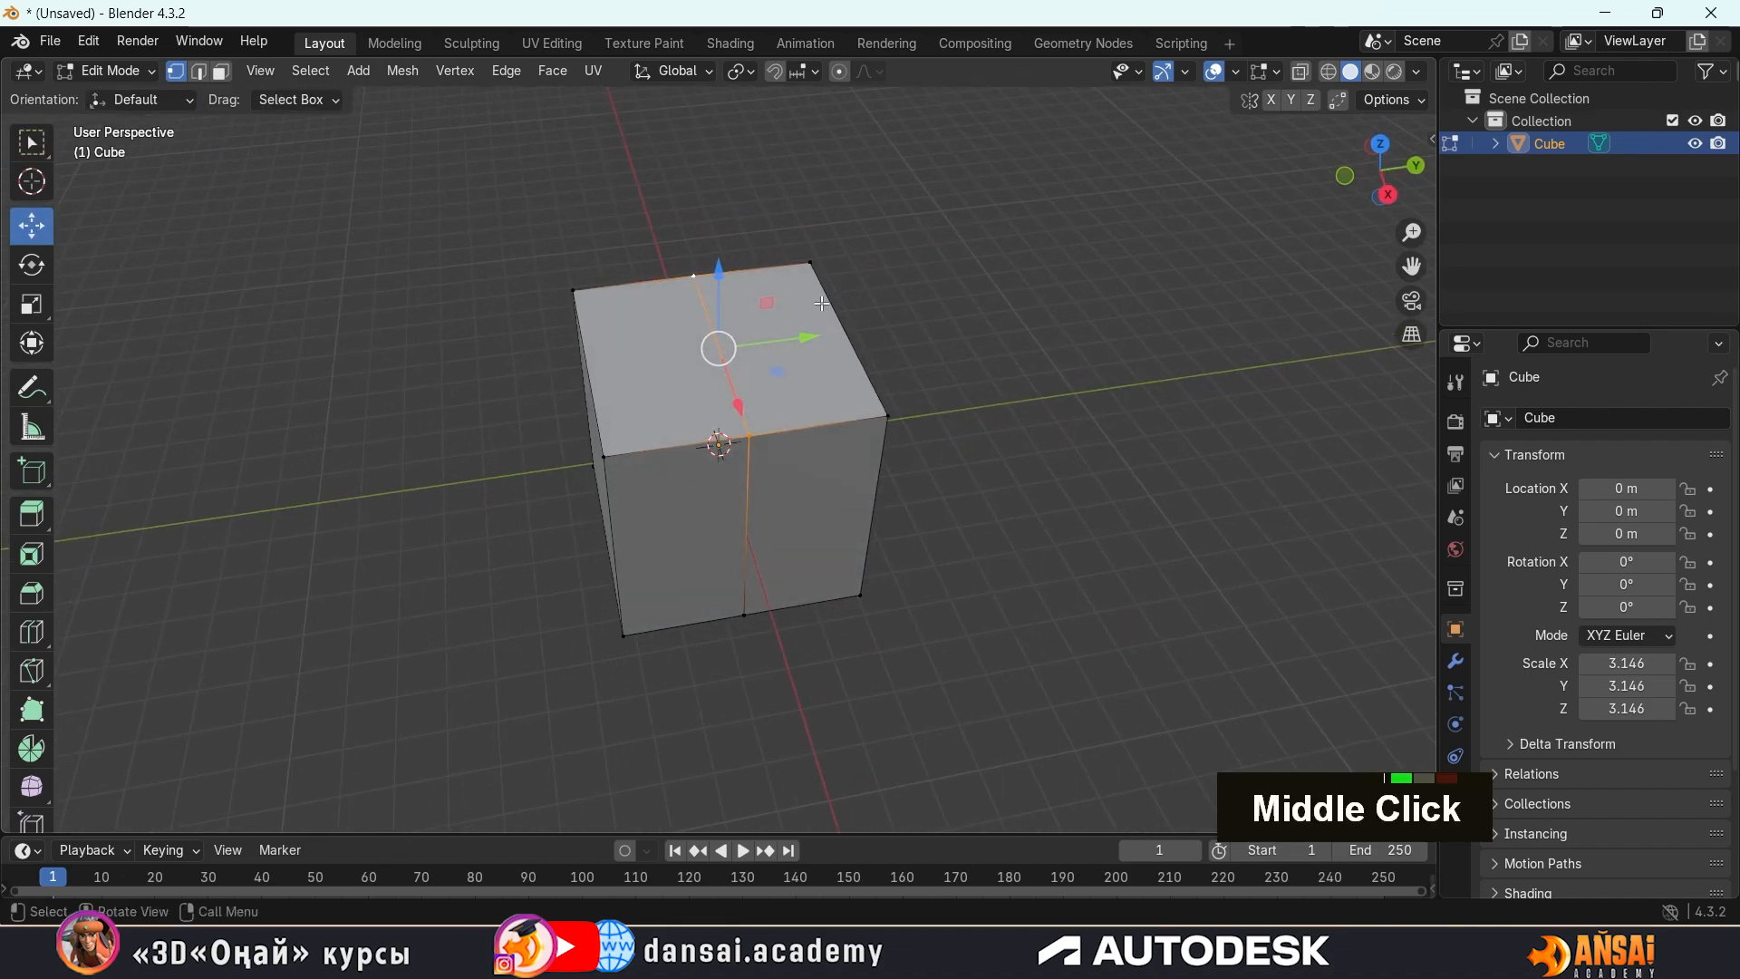
{"action": "left_click_drag", "start_coordinate": [733, 403], "coordinate": [720, 426]}
{"action": "key", "text": "ctrl+z"}
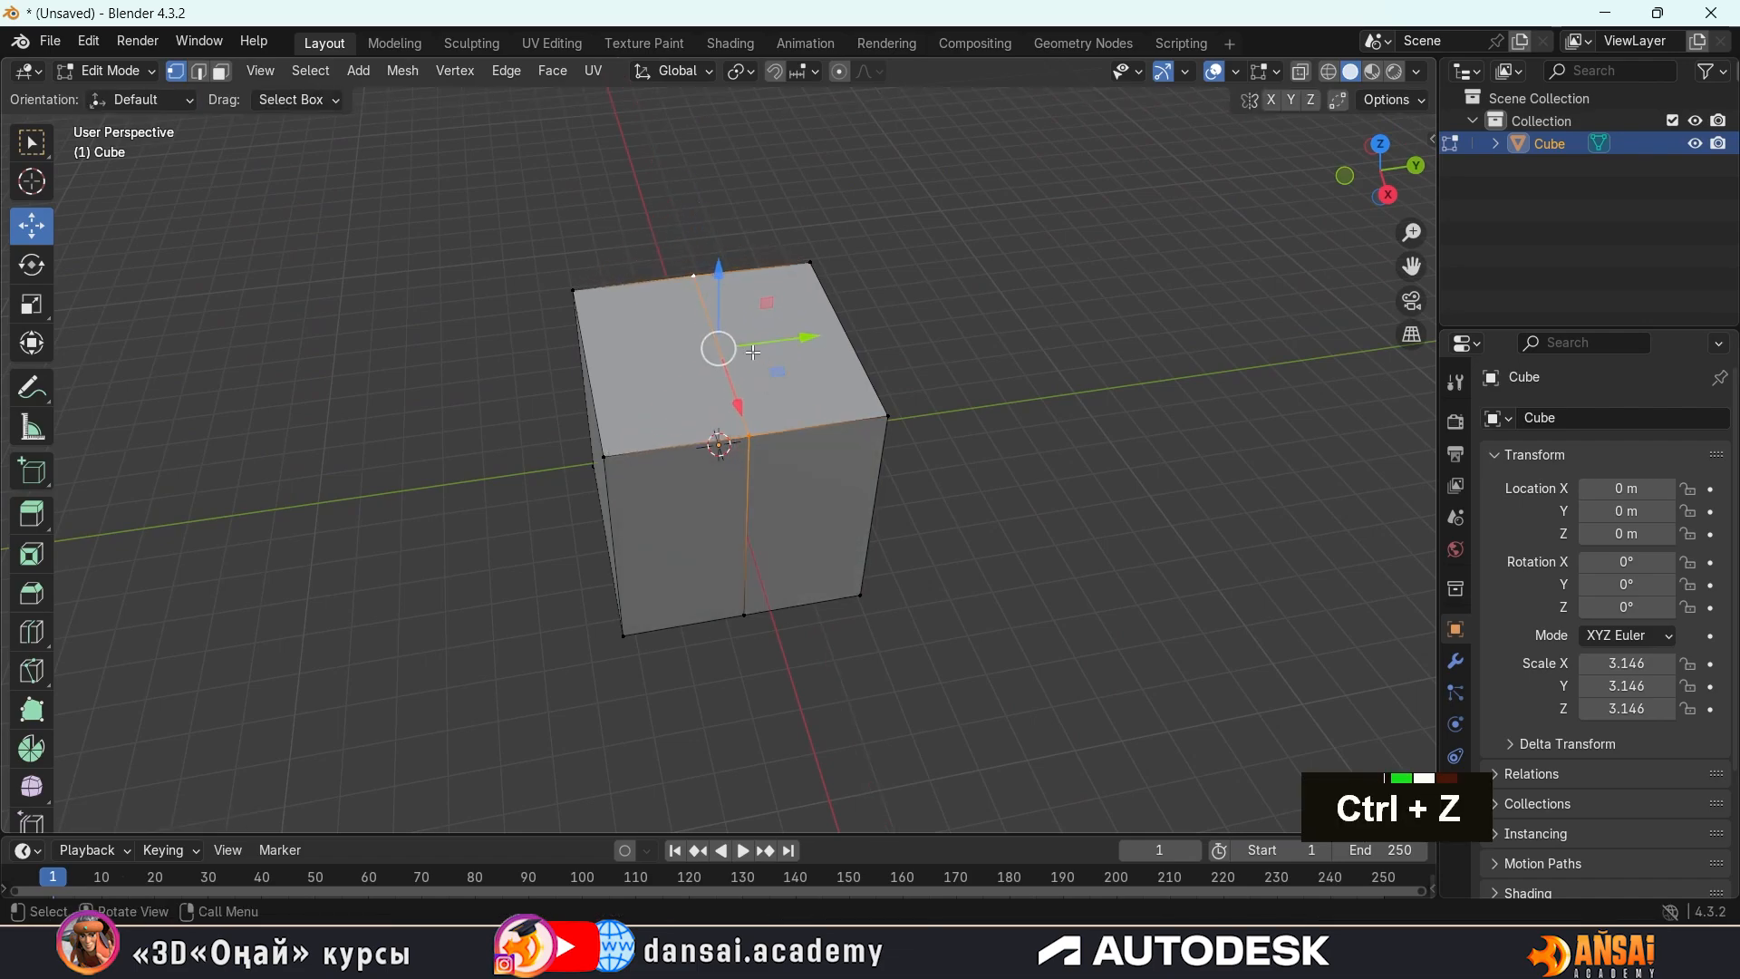
Raise the two selected top middle vertices along the global Z axis by about 5.02 m to form a gable roof
{"action": "middle_click_drag", "start_coordinate": [915, 330], "coordinate": [948, 223]}
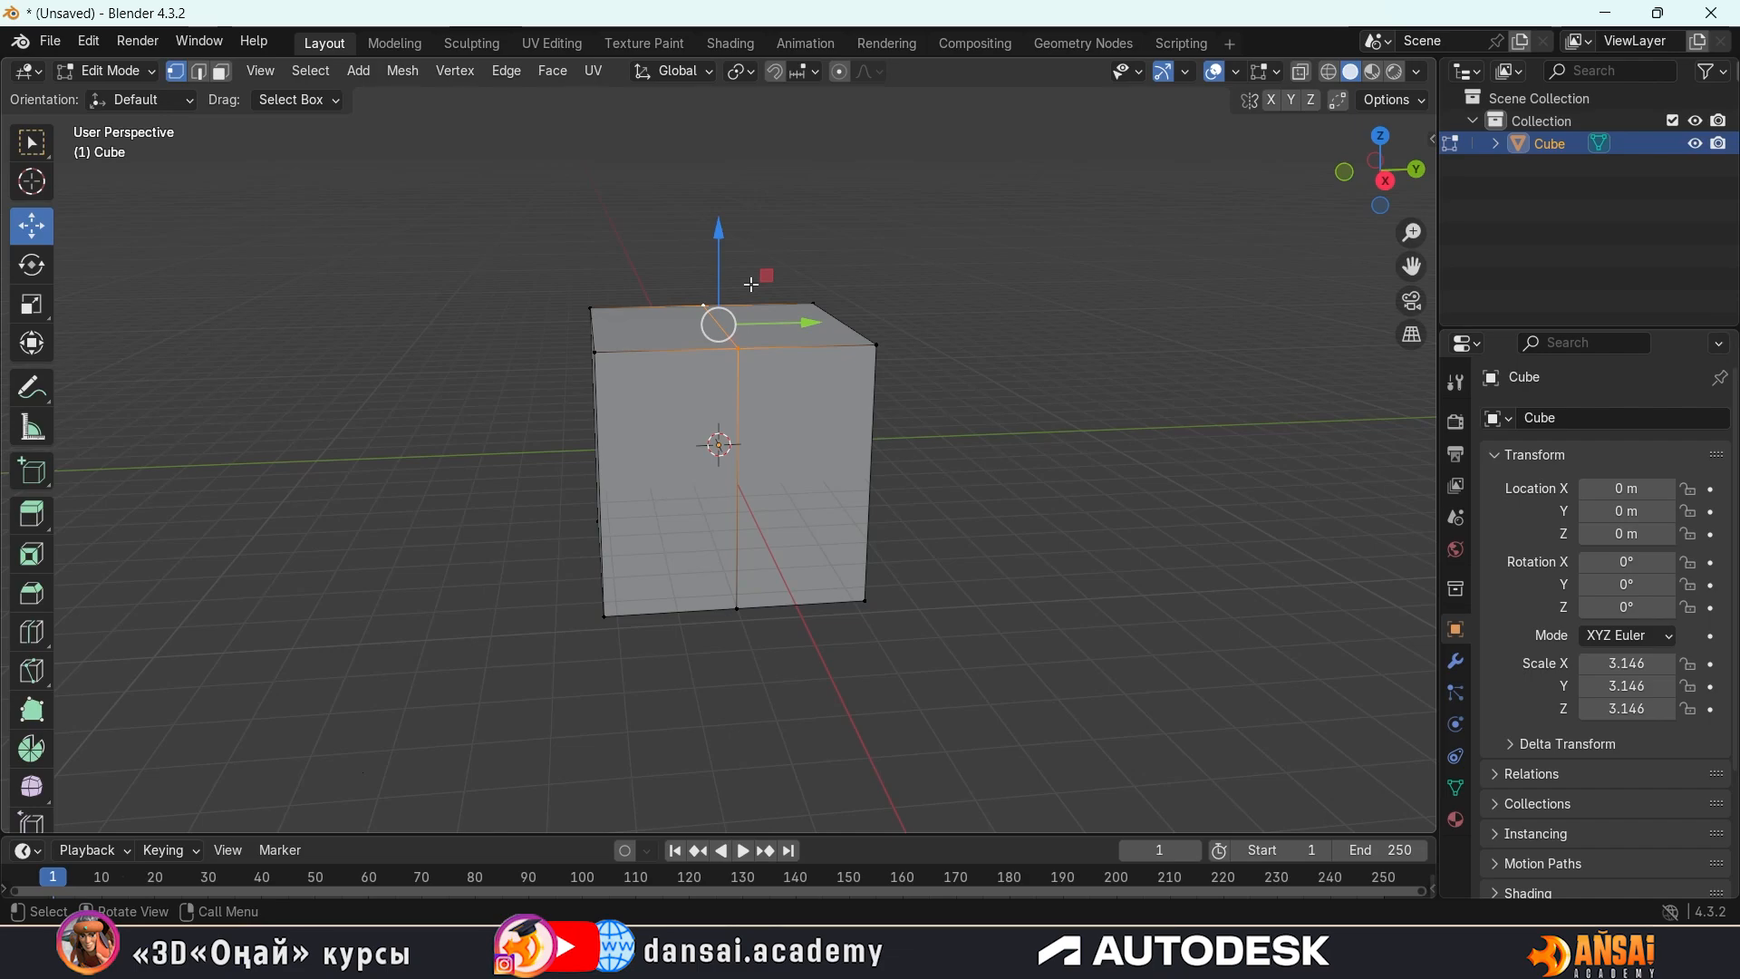
{"action": "key", "text": "g"}
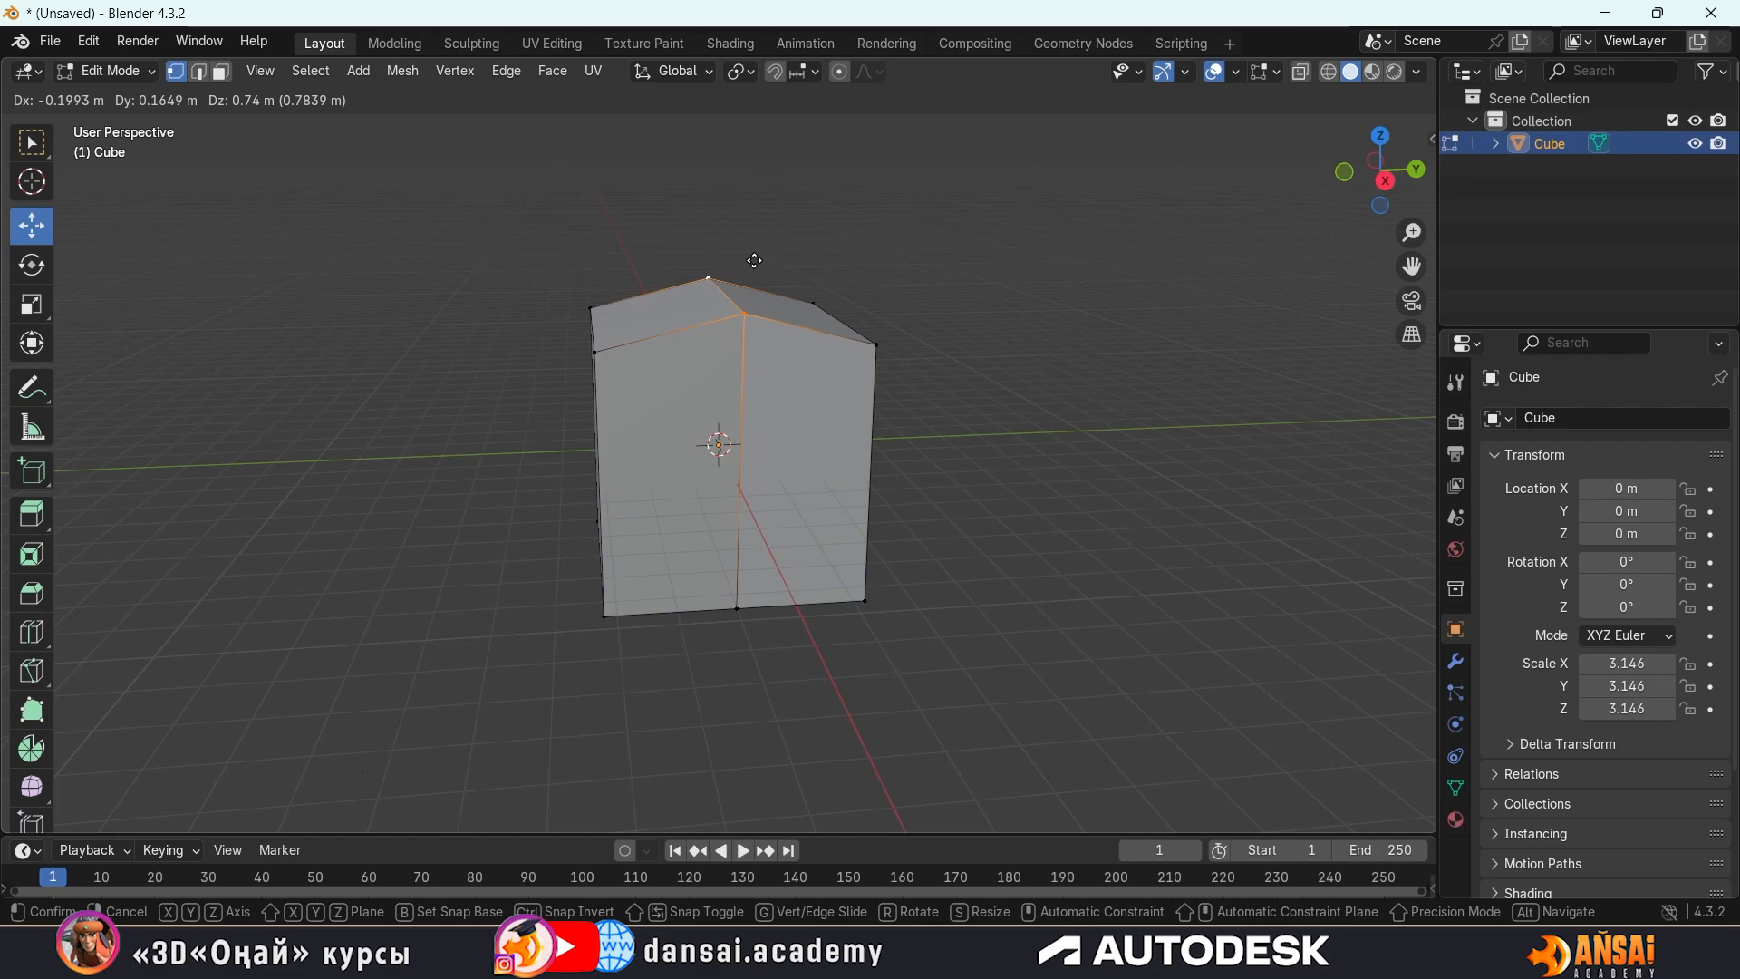
{"action": "key", "text": "z"}
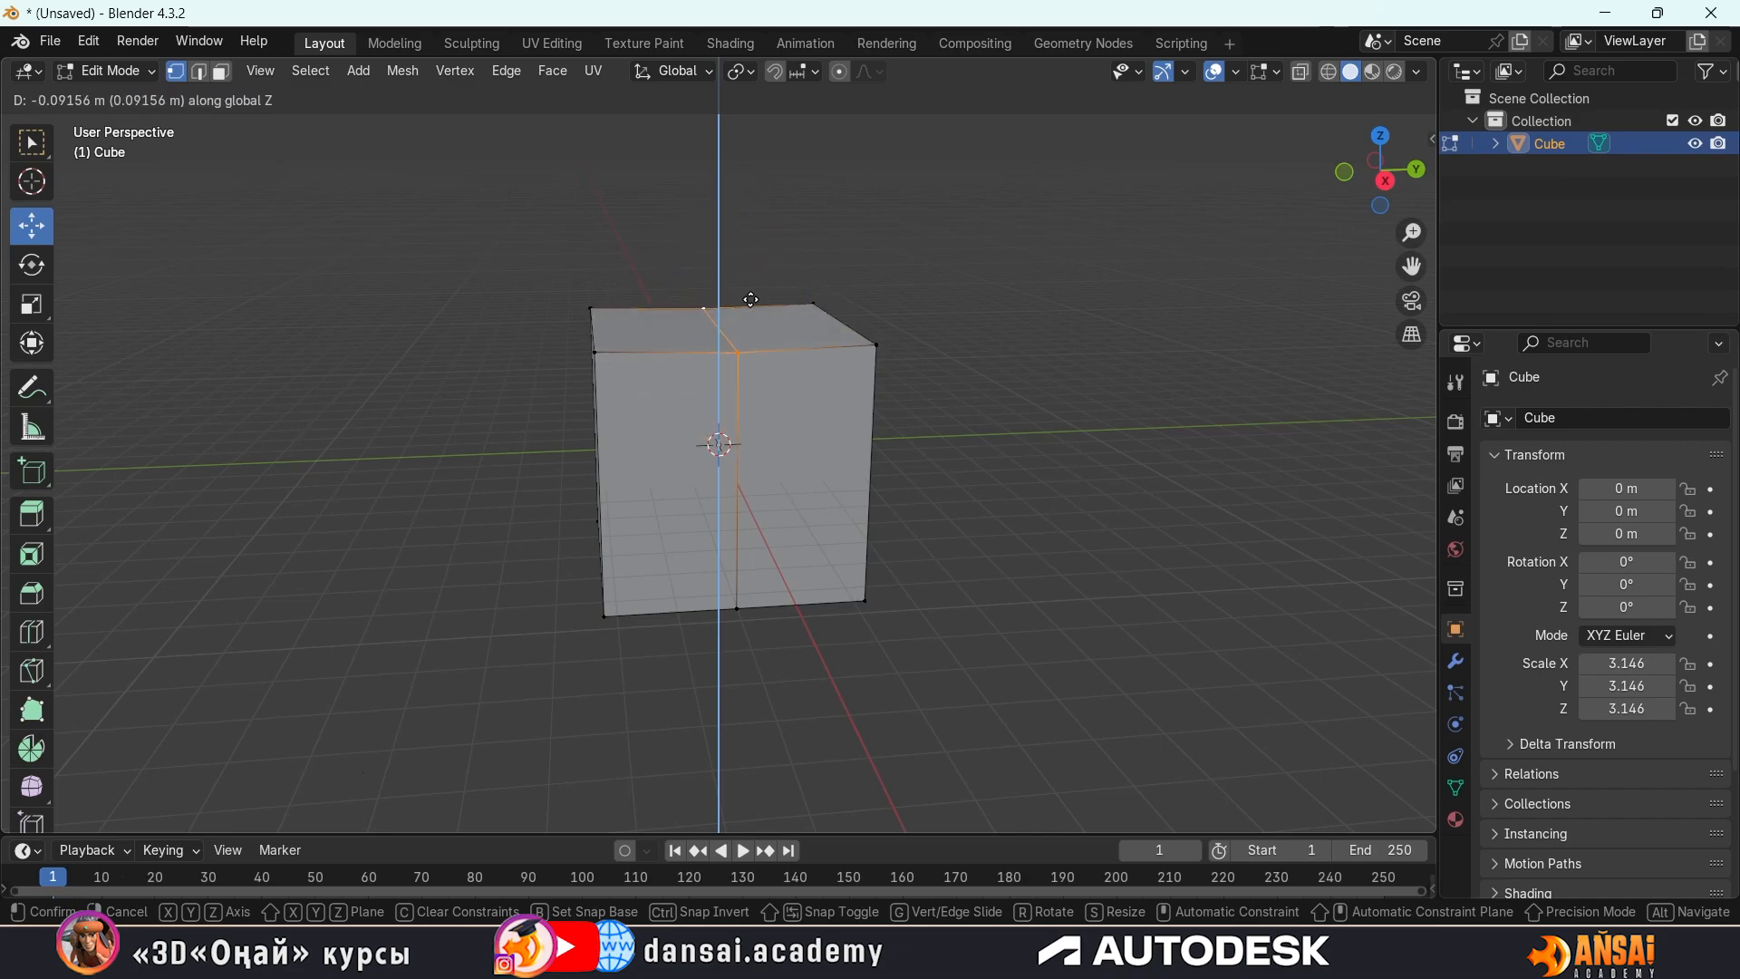
{"action": "key", "text": "x"}
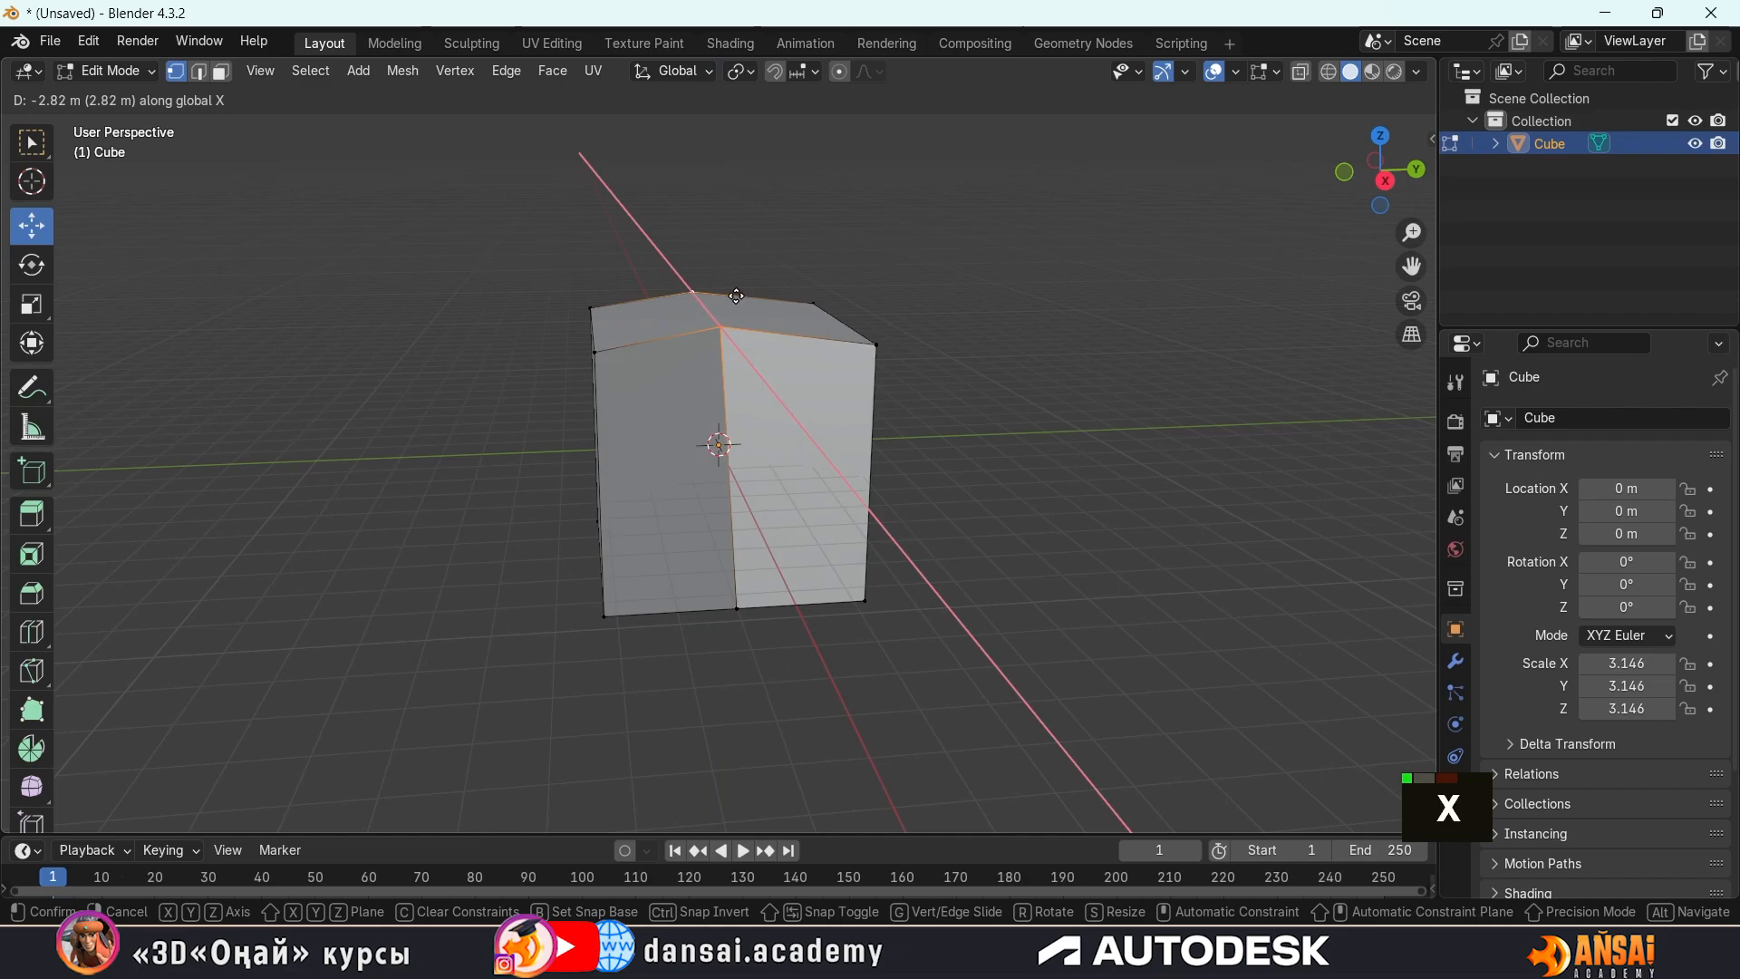
{"action": "key", "text": "y"}
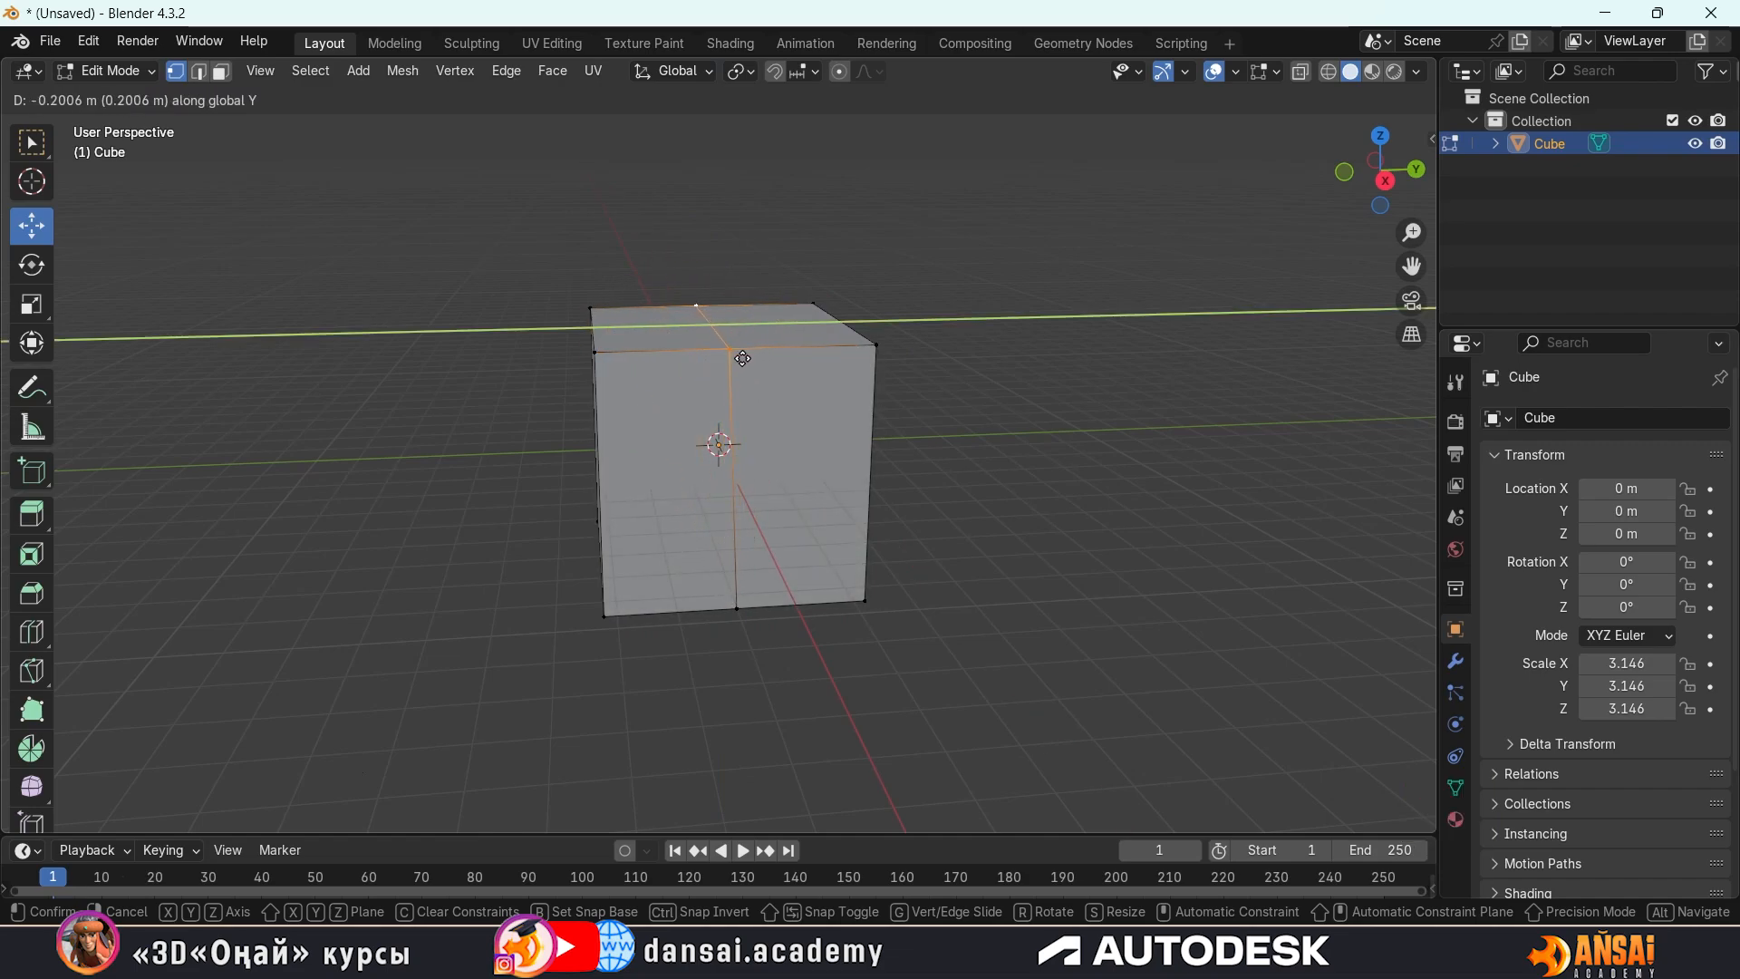
{"action": "key", "text": "z"}
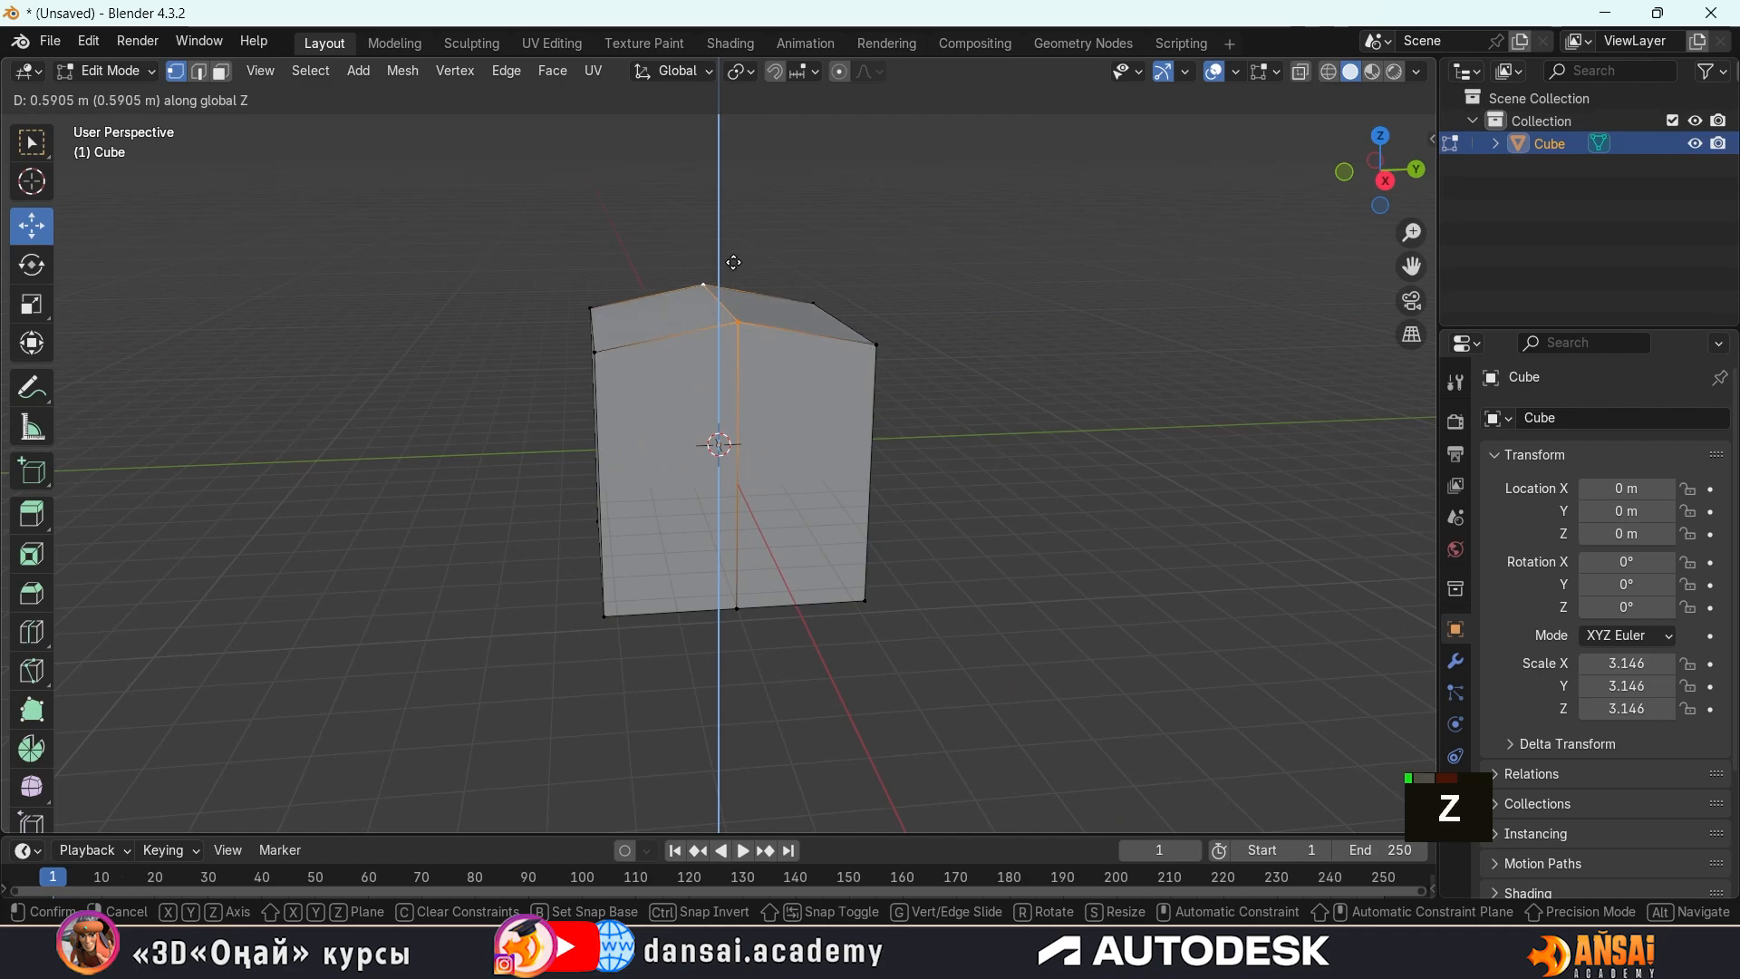
{"action": "left_click", "coordinate": [727, 79]}
Fine-tune the height of the roof ridge vertices with another move constrained to the Z axis
{"action": "scroll", "coordinate": [839, 310], "scroll_direction": "down", "scroll_amount": 2}
{"action": "mouse_move", "coordinate": [839, 311]}
{"action": "middle_mouse_down"}
{"action": "mouse_move", "coordinate": [819, 334]}
{"action": "mouse_move", "coordinate": [815, 277]}
{"action": "mouse_move", "coordinate": [847, 319]}
{"action": "middle_mouse_up"}
{"action": "key", "text": "g"}
{"action": "key", "text": "z"}
{"action": "left_click", "coordinate": [847, 304]}
Select the bottom vertices of the house and move them up along Z to about ground level, shortening the walls
{"action": "middle_click_drag", "start_coordinate": [1022, 323], "coordinate": [943, 423]}
{"action": "left_click", "coordinate": [1109, 312]}
{"action": "scroll", "coordinate": [1076, 350], "scroll_direction": "down", "scroll_amount": 2}
{"action": "left_click_drag", "start_coordinate": [586, 487], "coordinate": [920, 657]}
{"action": "middle_click_drag", "start_coordinate": [920, 656], "coordinate": [829, 602]}
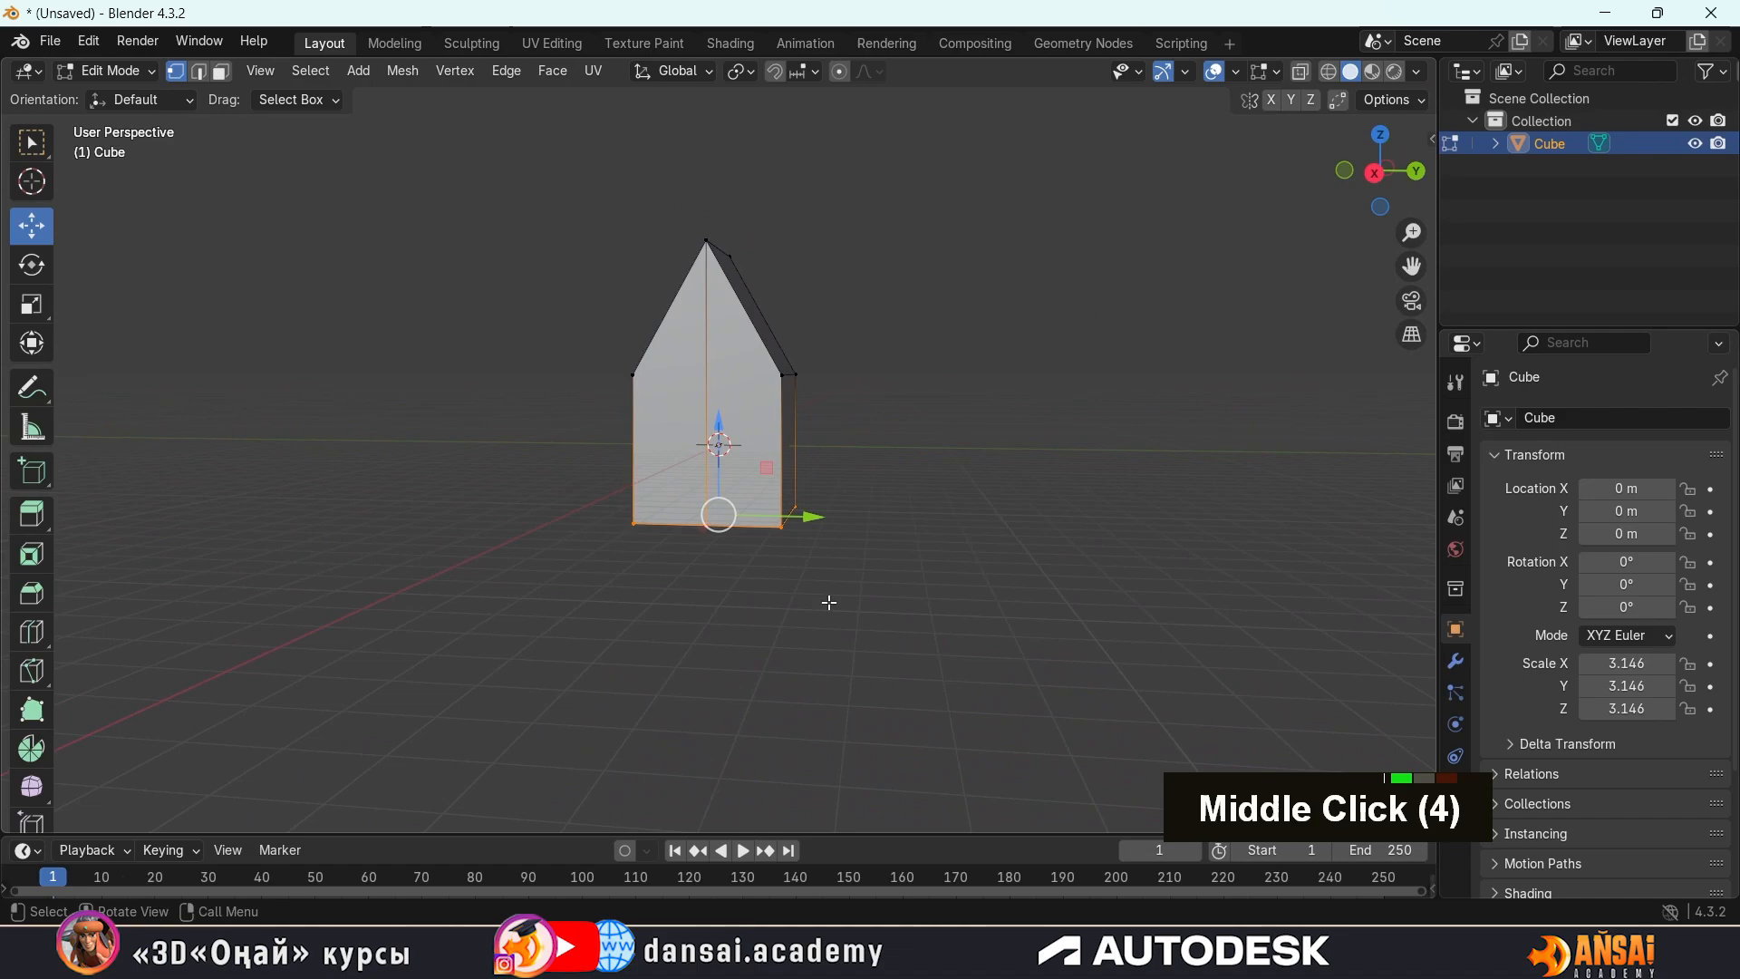
{"action": "middle_click_drag", "start_coordinate": [826, 448], "coordinate": [773, 464]}
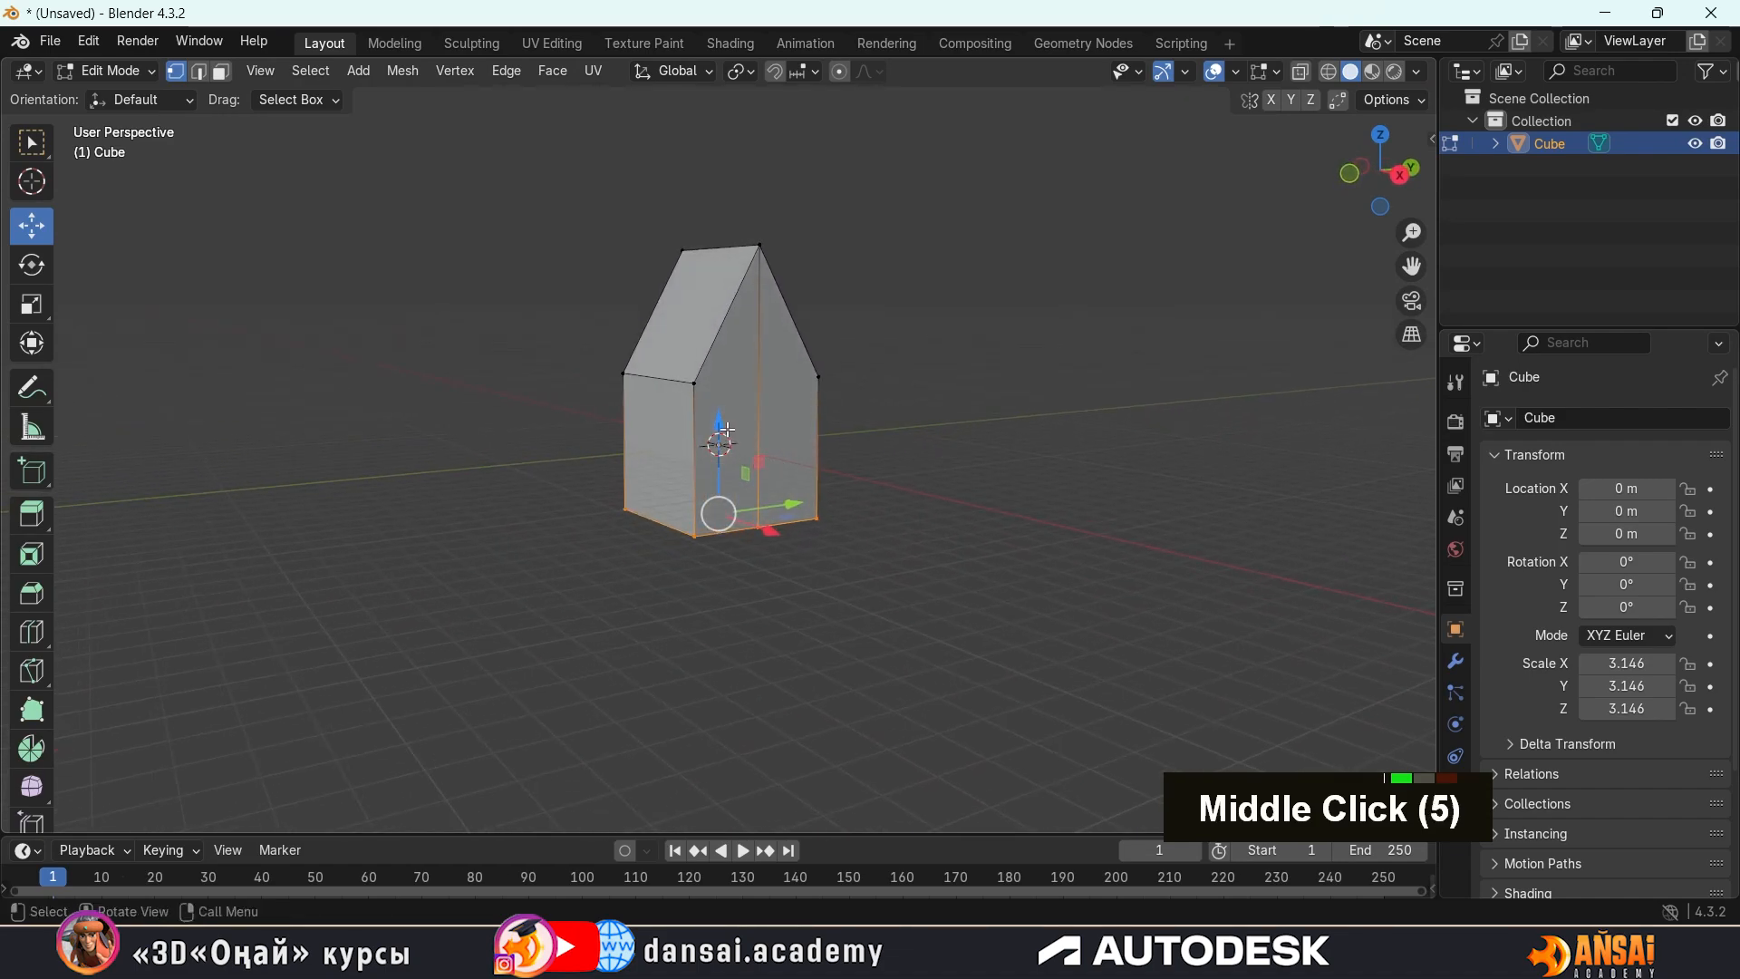
{"action": "left_click_drag", "start_coordinate": [726, 428], "coordinate": [742, 364]}
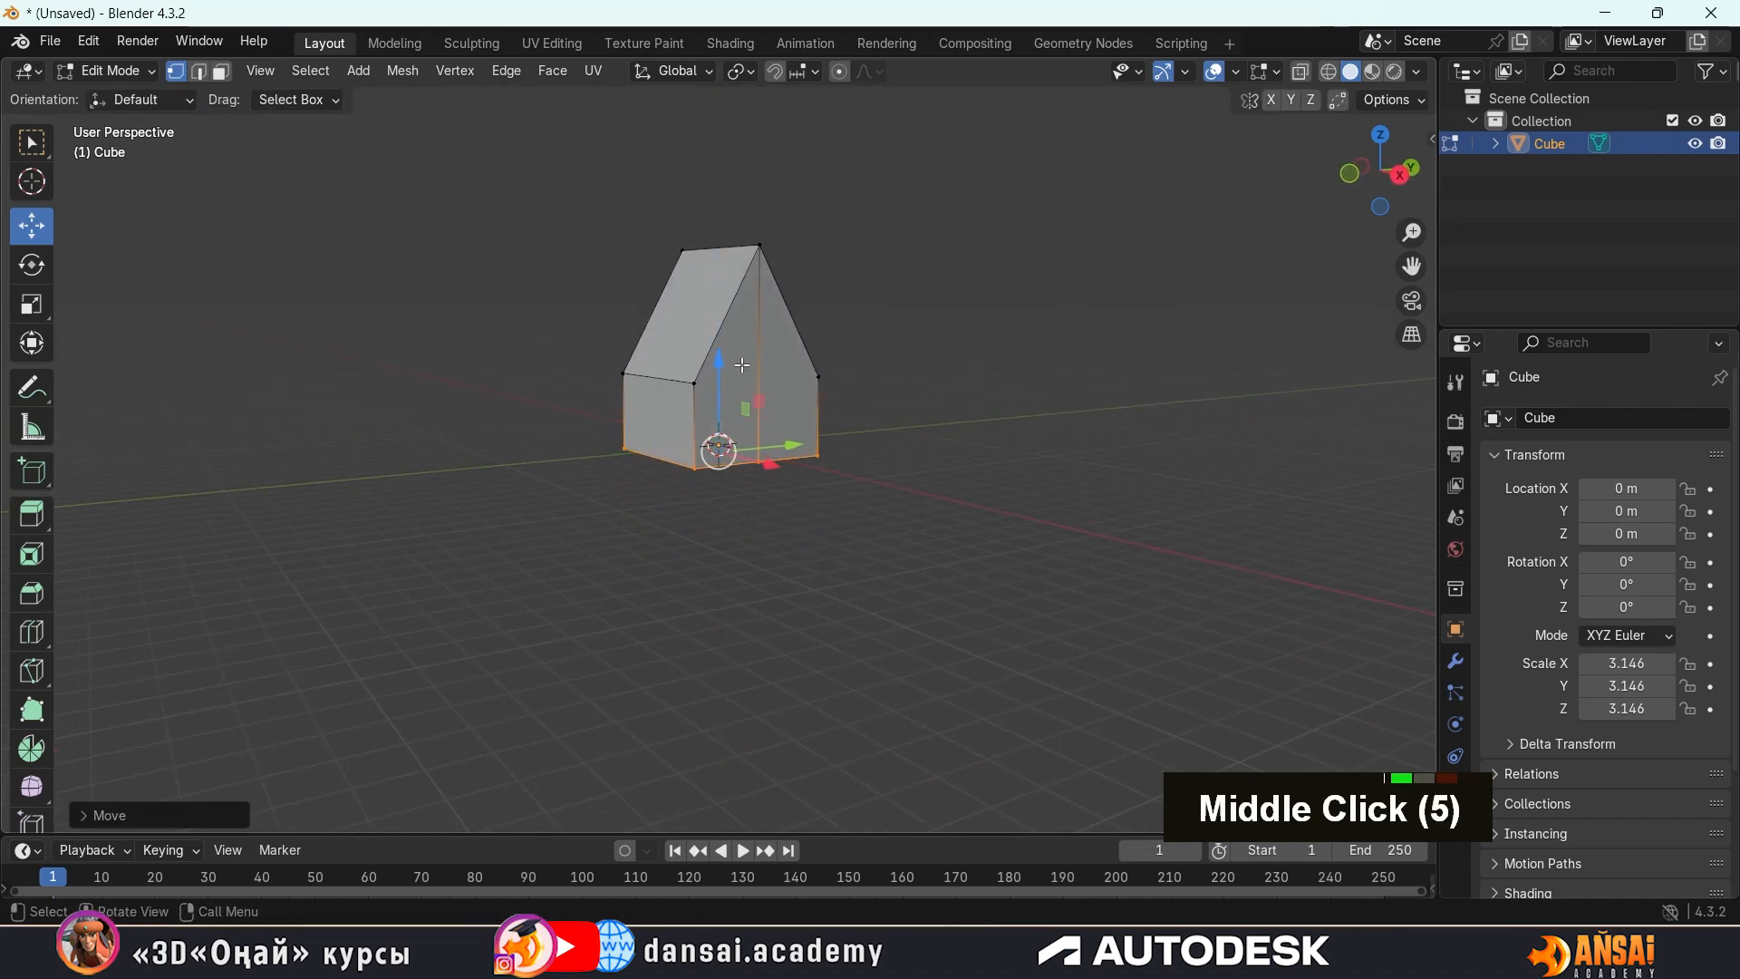
Return to Object Mode and deselect the house
{"action": "middle_click_drag", "start_coordinate": [742, 364], "coordinate": [1005, 241]}
{"action": "key", "text": "Tab"}
{"action": "left_click", "coordinate": [946, 337]}
Add a second mesh cube at the scene origin, inside the house
{"action": "key", "text": "shift"}
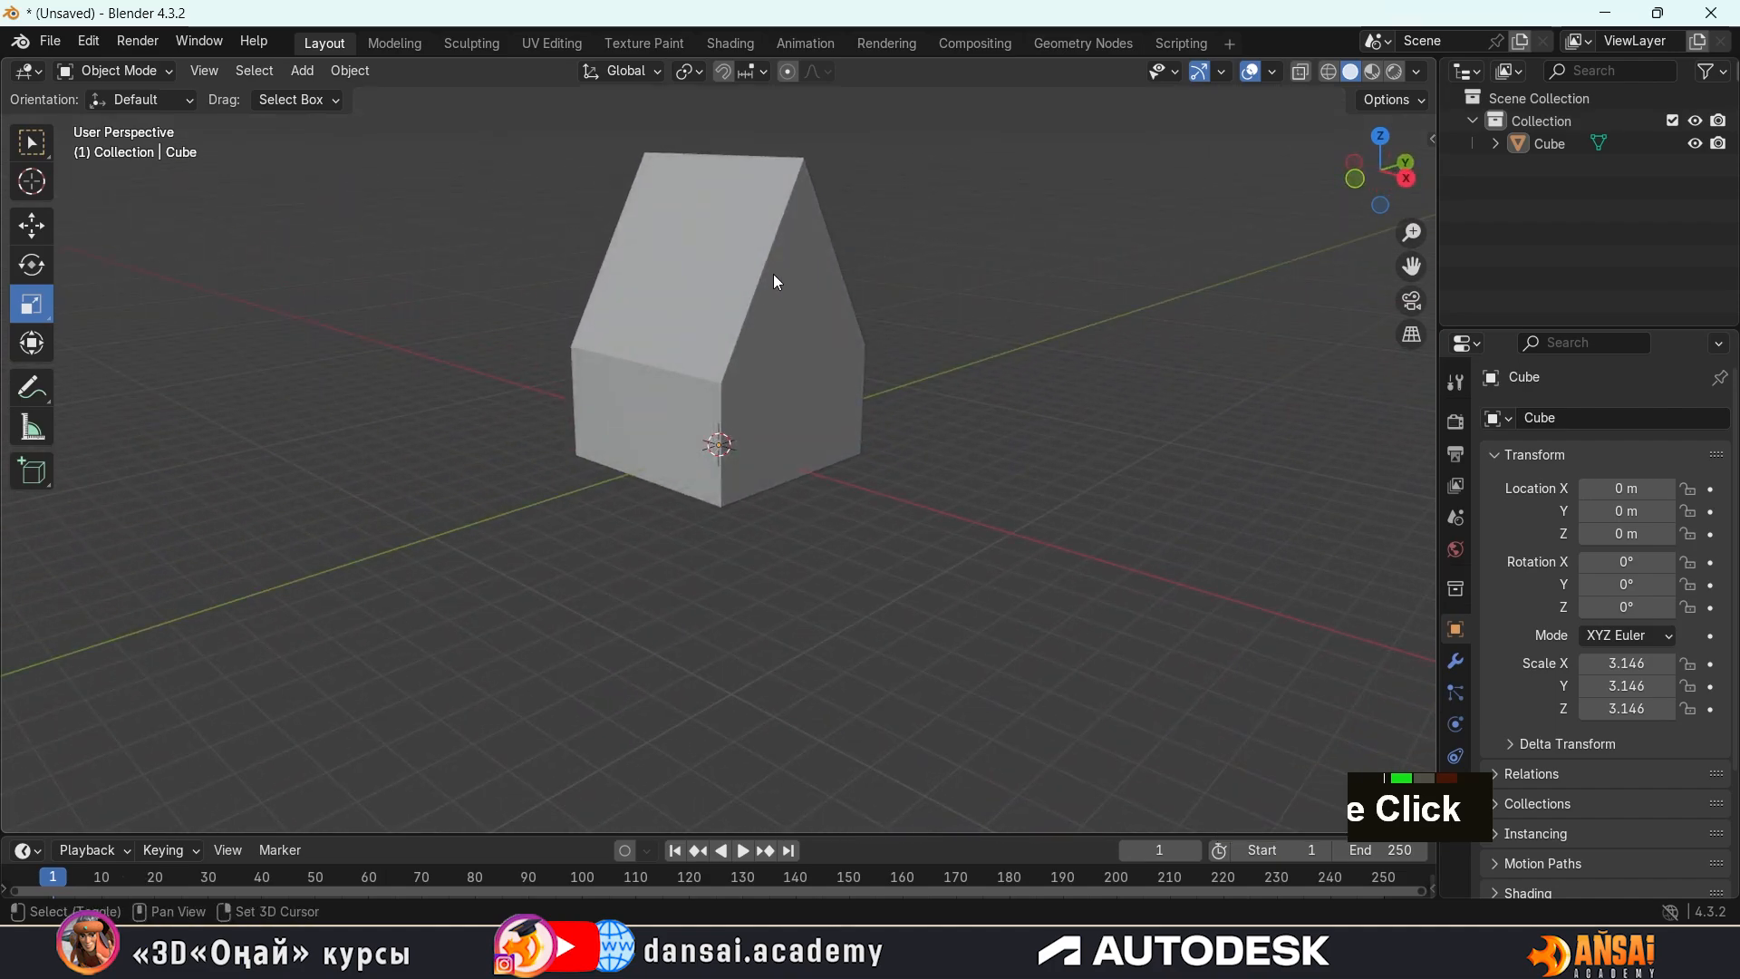
{"action": "key", "text": "shift"}
{"action": "key", "text": "shift"}
{"action": "key", "text": "shift"}
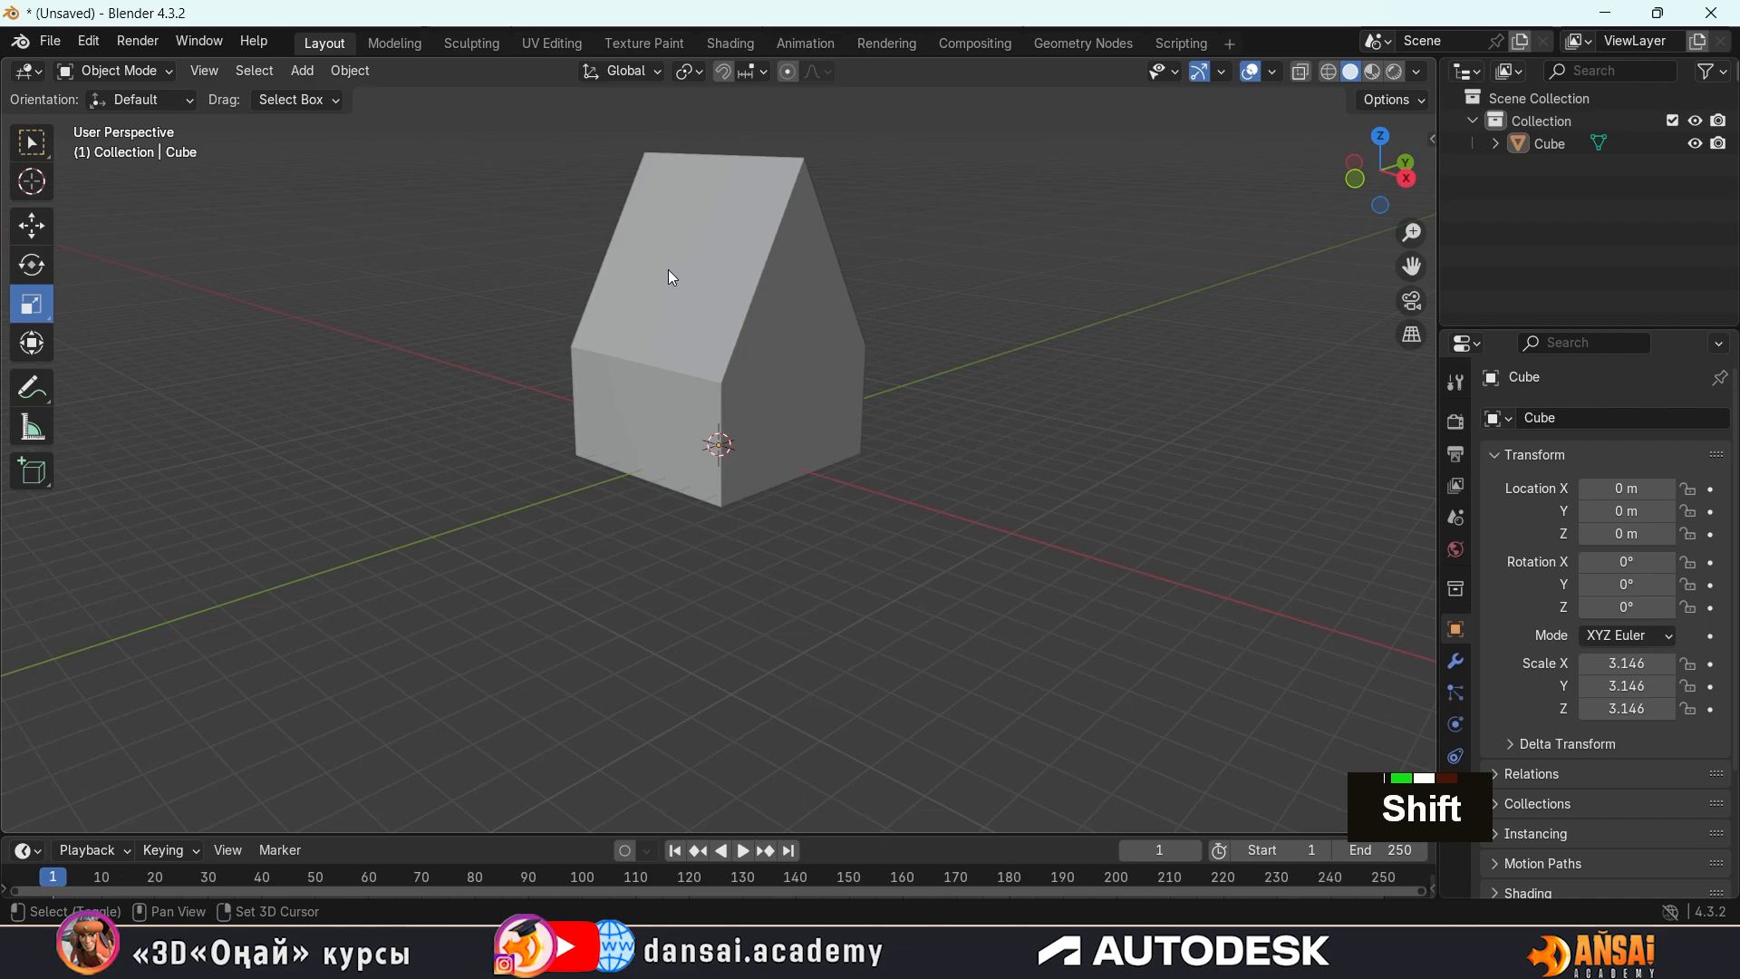
{"action": "key", "text": "shift+a"}
{"action": "mouse_move", "coordinate": [668, 270]}
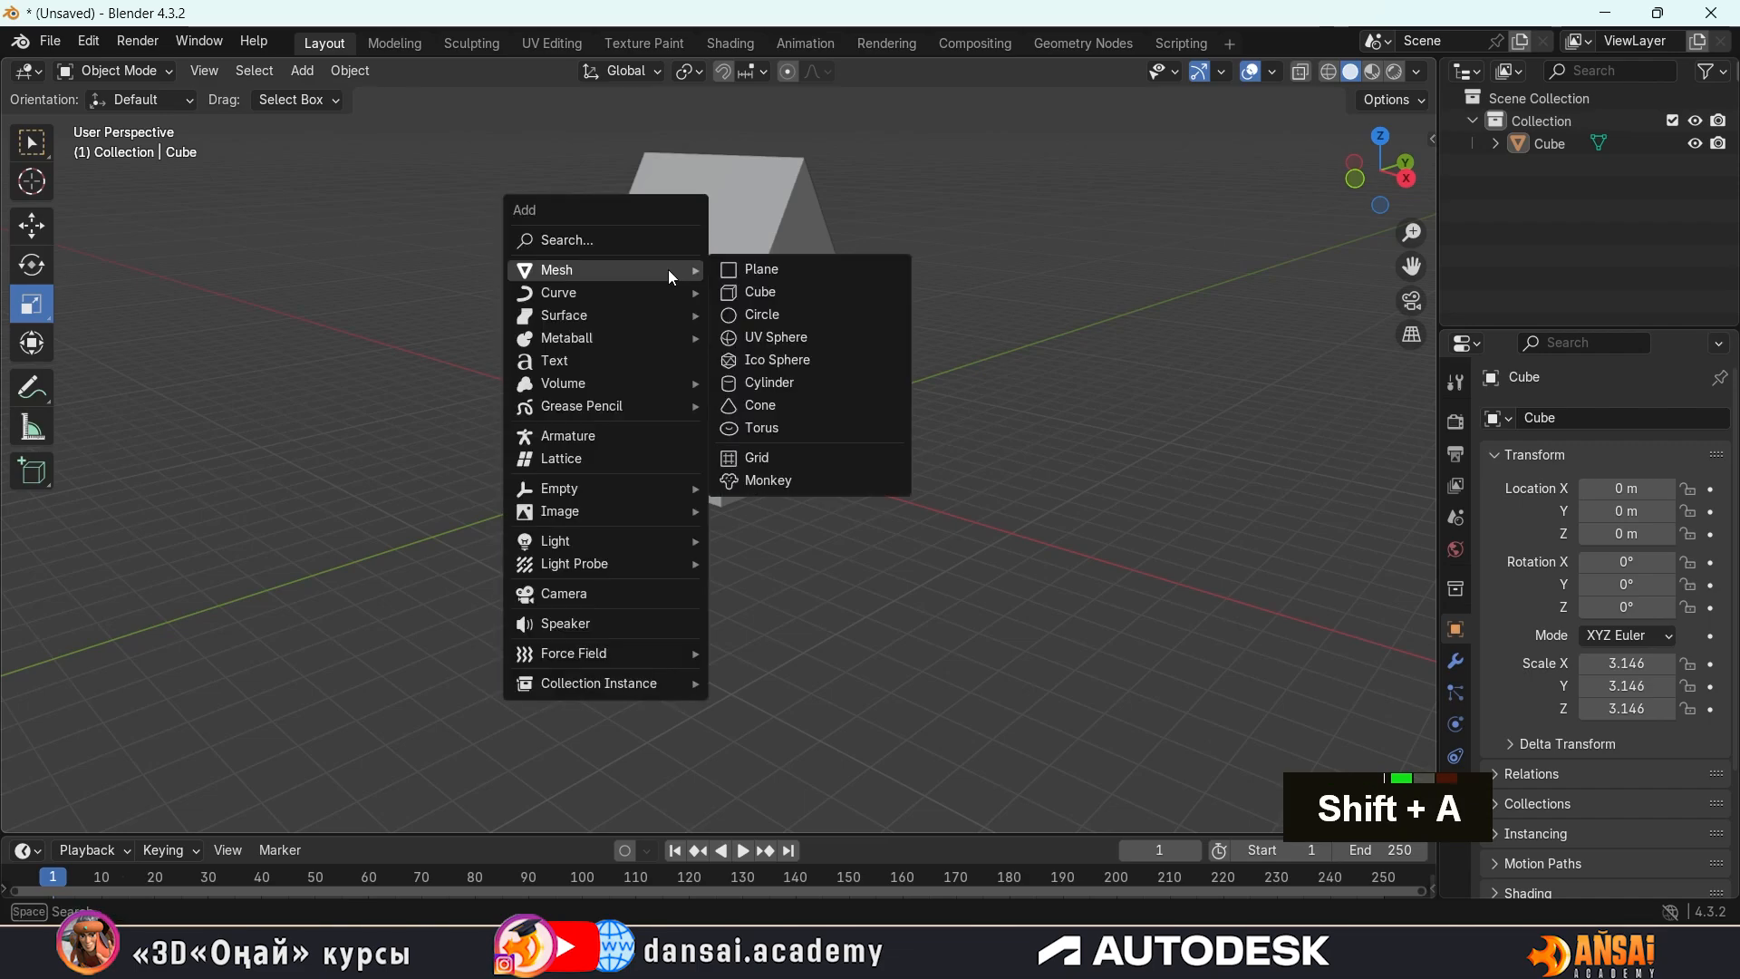
{"action": "left_click", "coordinate": [748, 292]}
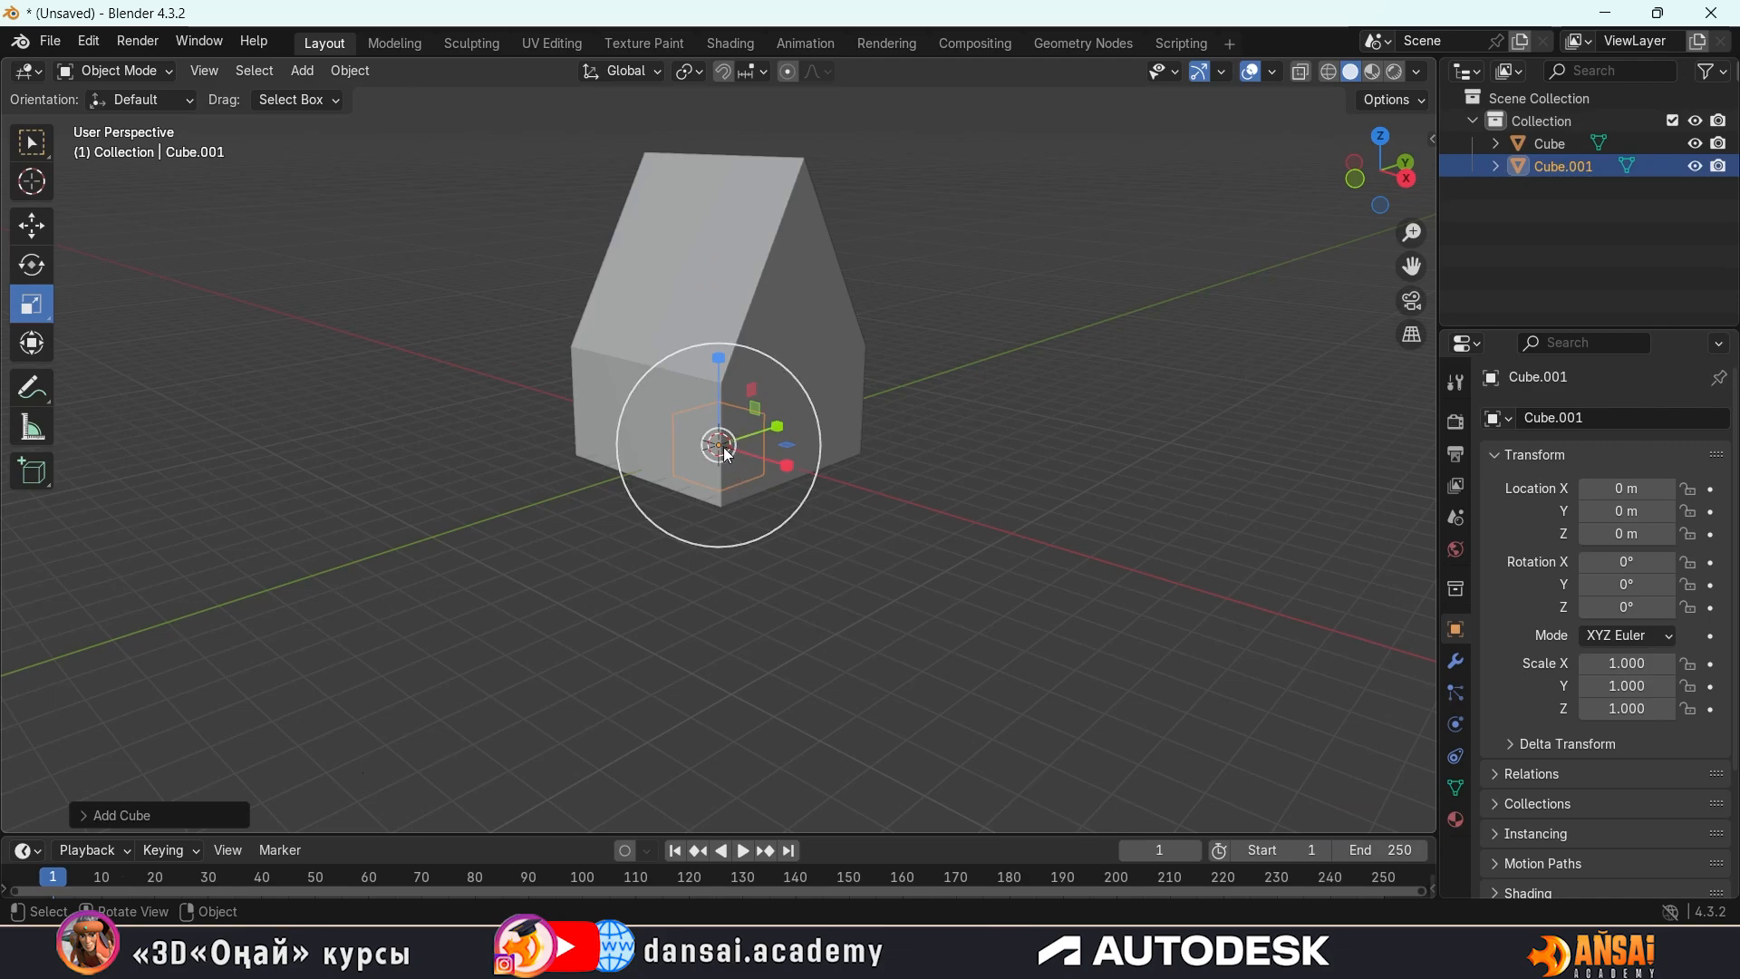
Move the new cube up along Z to about 8.004 m, level with the roof ridge
{"action": "key", "text": "w"}
{"action": "key", "text": "w"}
{"action": "key", "text": "g"}
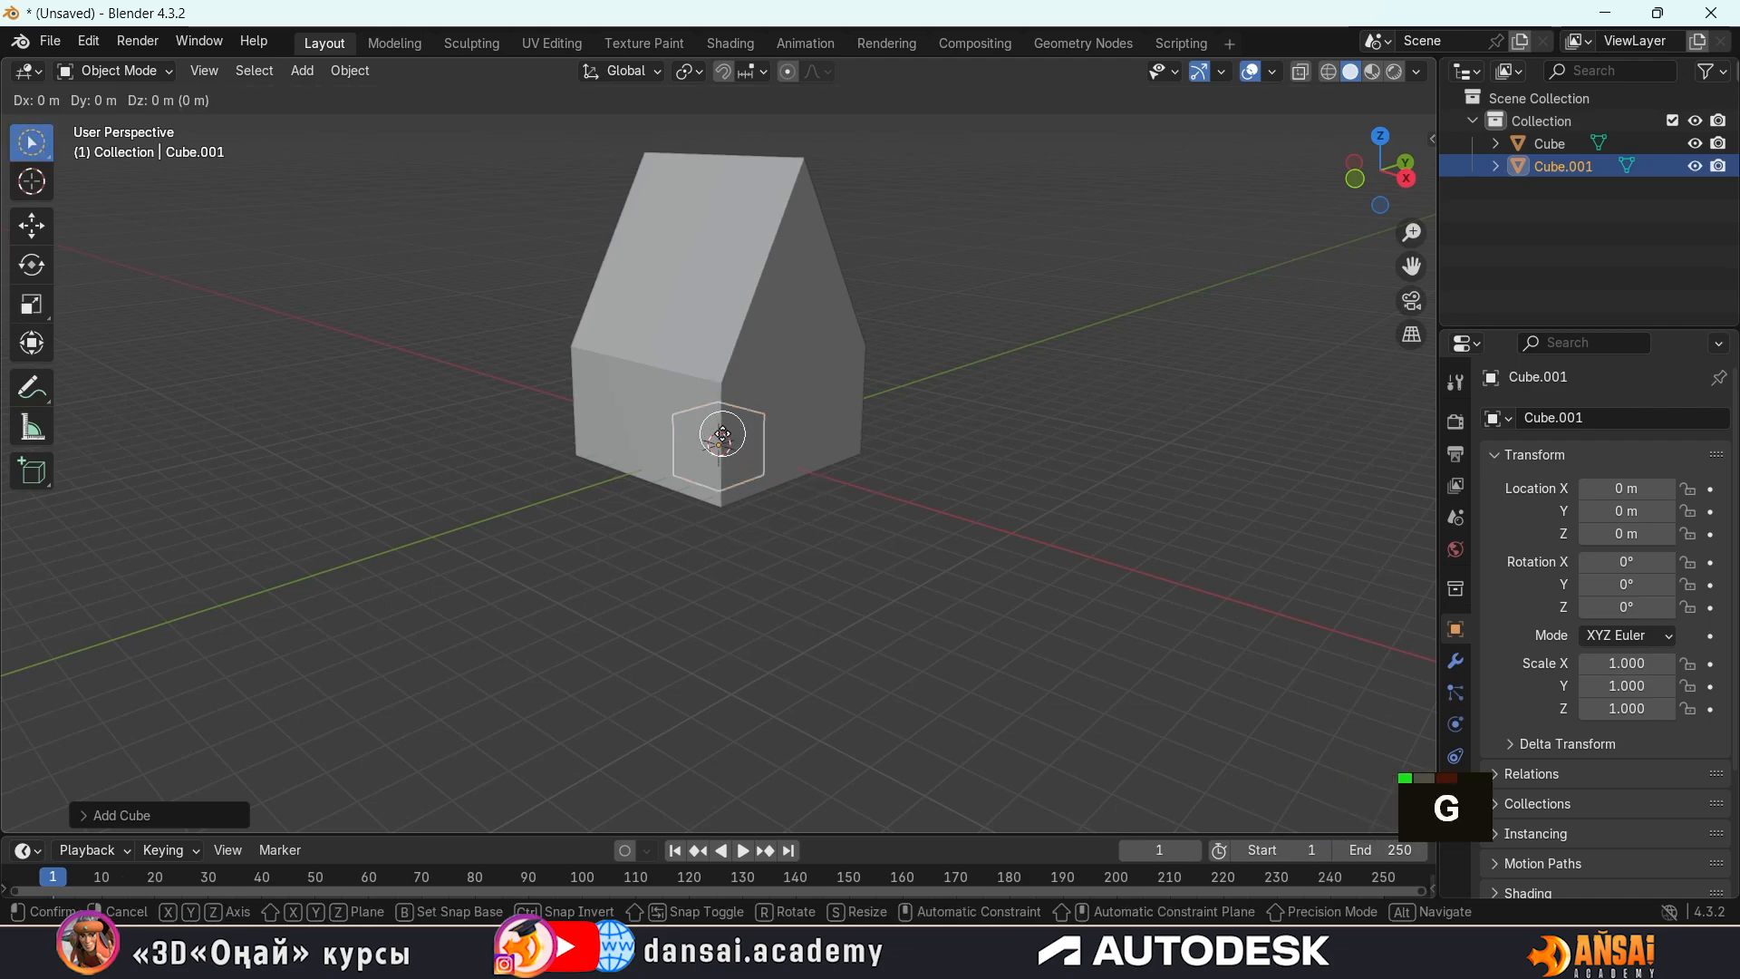
{"action": "key", "text": "z"}
{"action": "left_click", "coordinate": [730, 167]}
{"action": "key", "text": "w"}
{"action": "key", "text": "w"}
{"action": "key", "text": "w"}
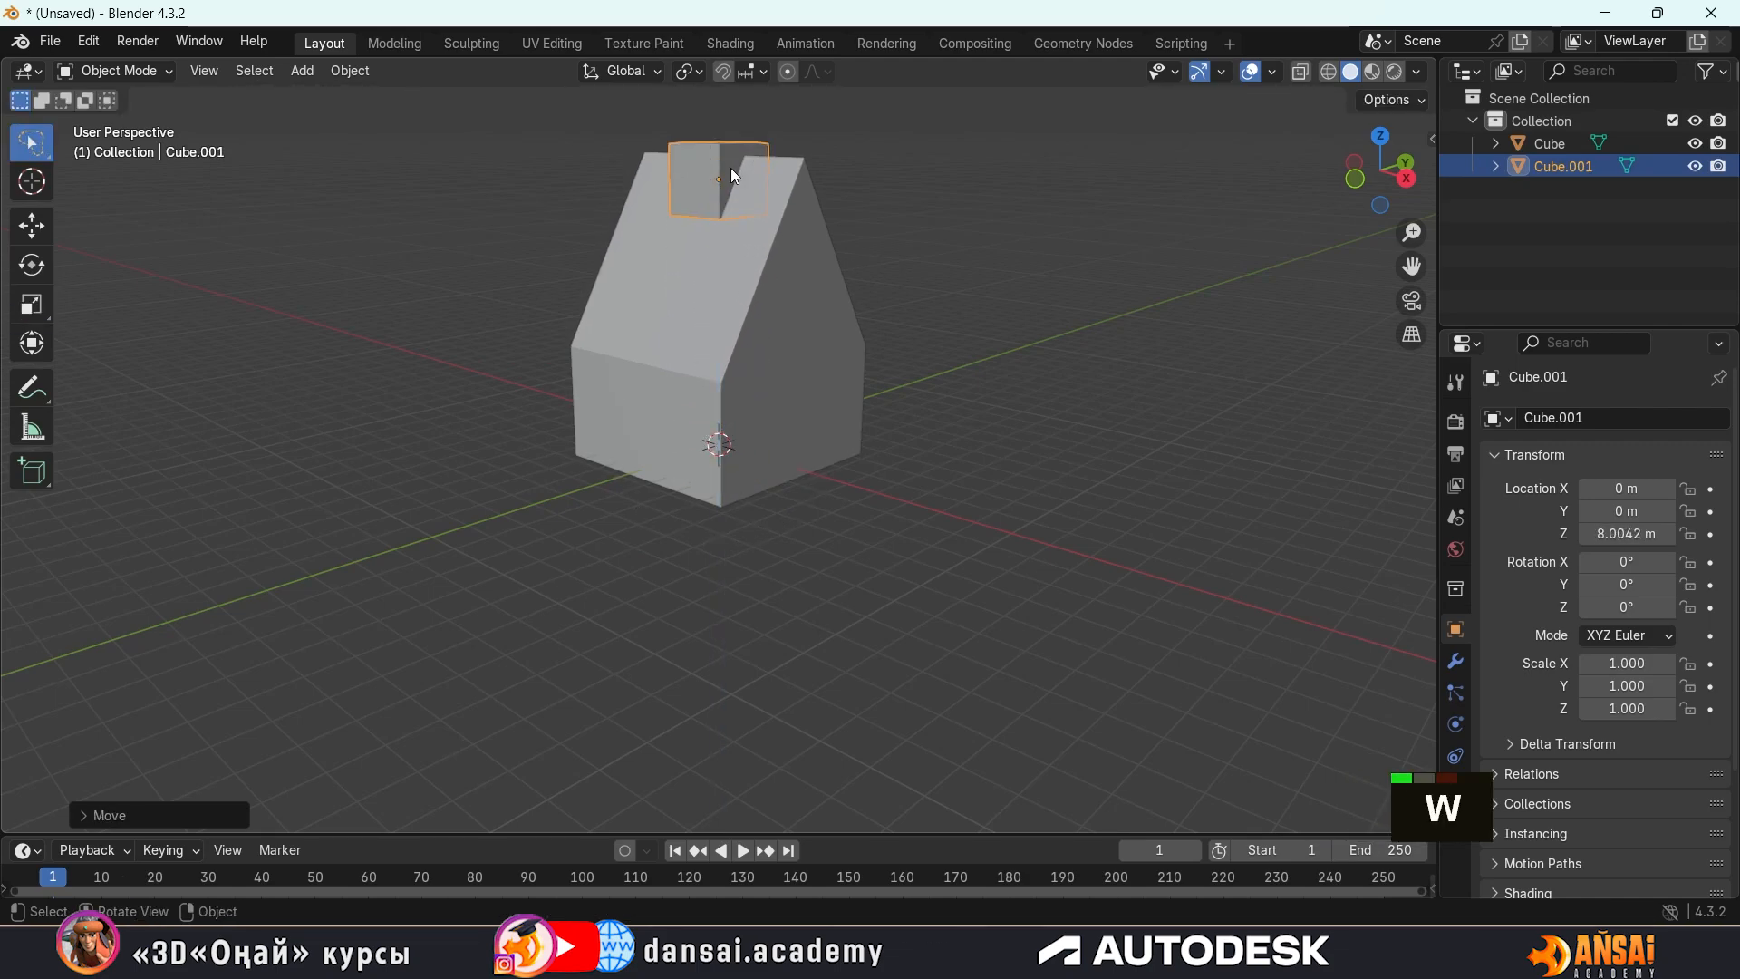
Move the small cube along Y to about -2.698 m, beside the roof slope
{"action": "middle_click_drag", "start_coordinate": [862, 215], "coordinate": [823, 315]}
{"action": "key", "text": "g"}
{"action": "key", "text": "x"}
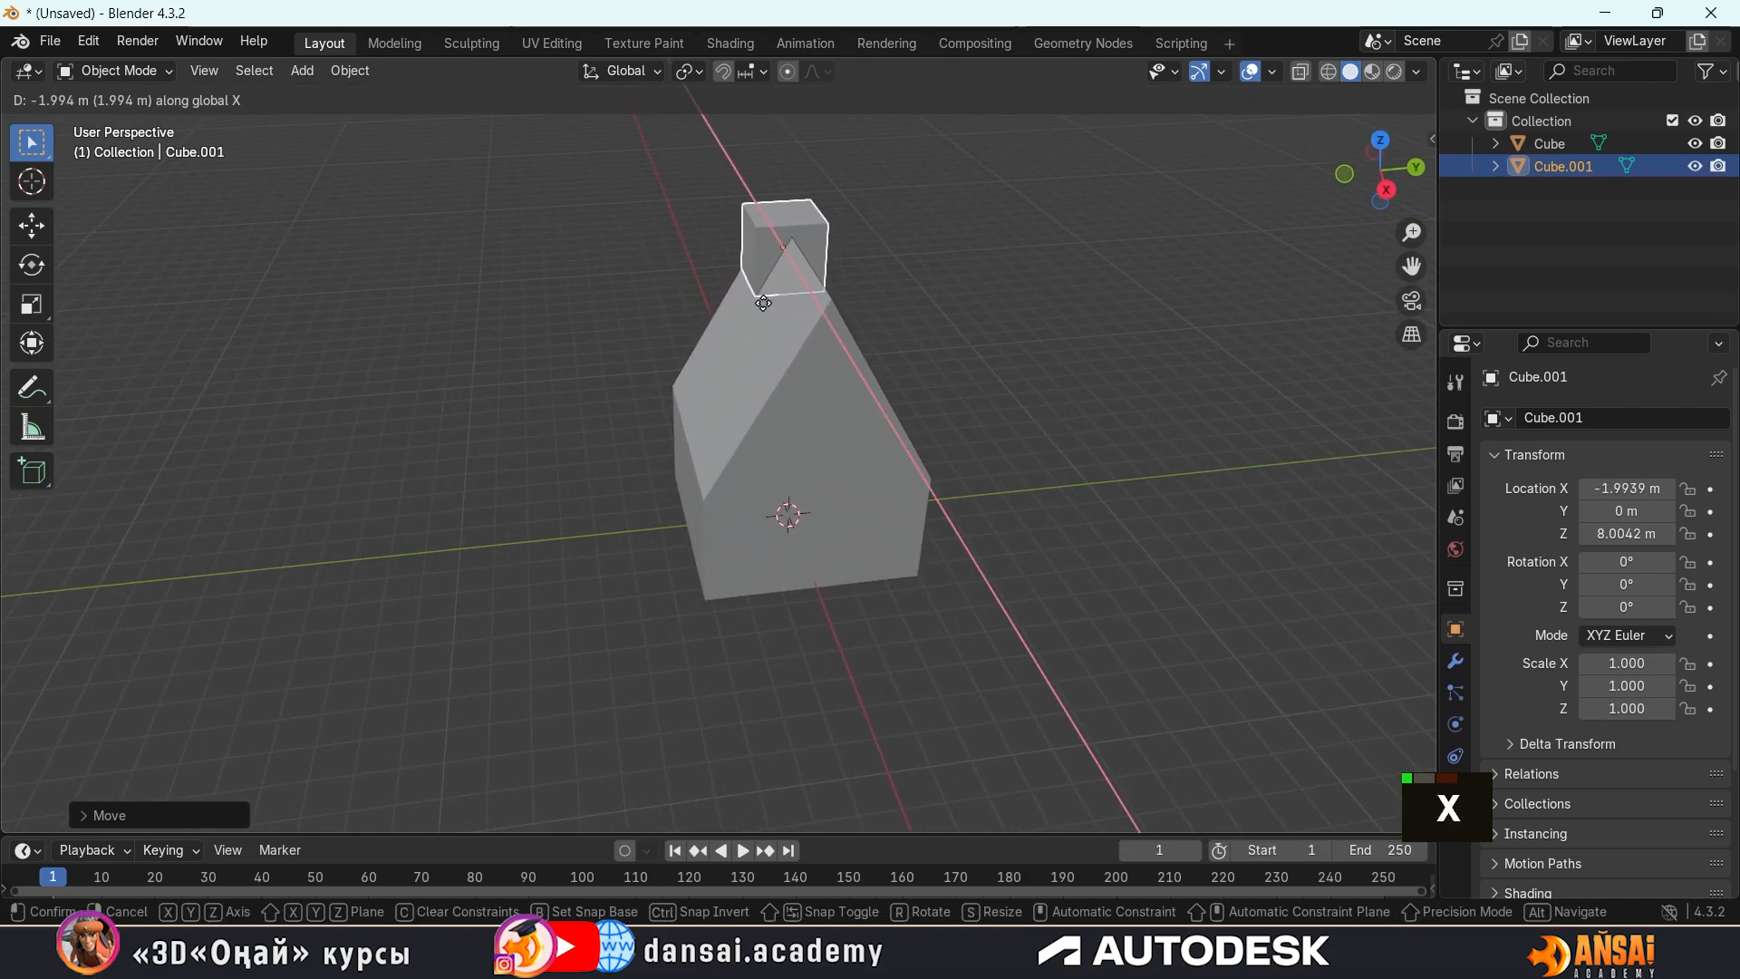
{"action": "key", "text": "y"}
{"action": "left_click", "coordinate": [726, 322]}
Flatten the small cube into a thin slab by scaling it along Z to about 0.137
{"action": "middle_click_drag", "start_coordinate": [760, 350], "coordinate": [807, 365]}
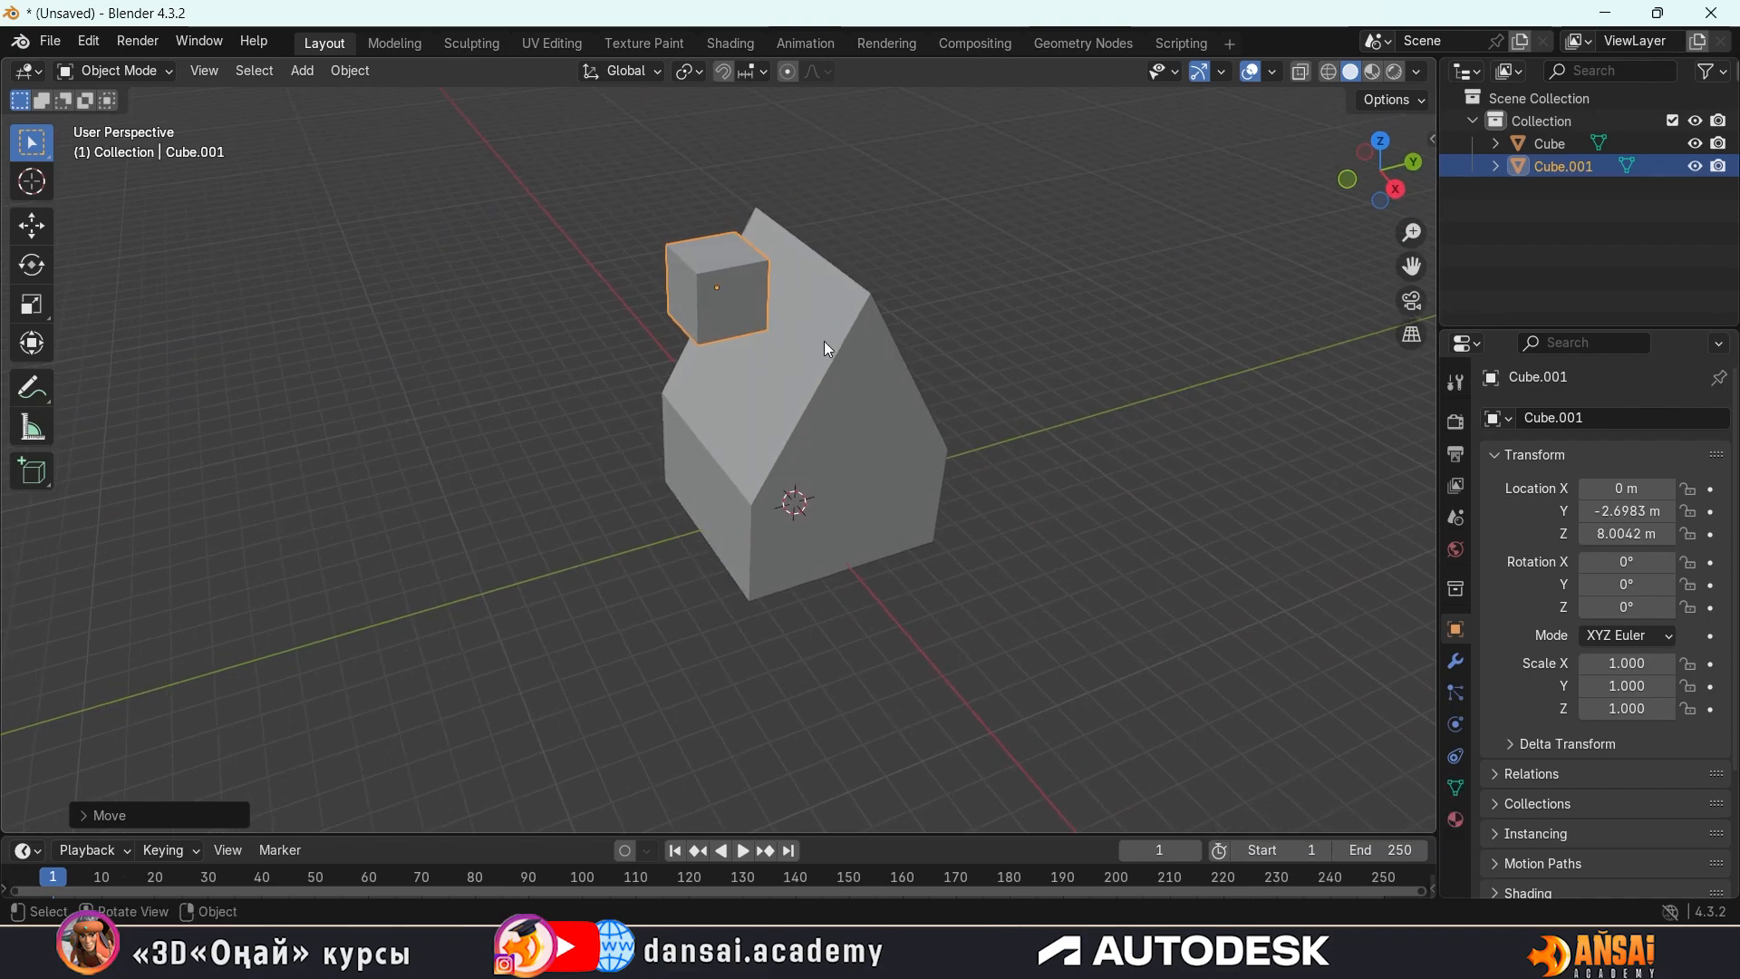
{"action": "middle_click_drag", "start_coordinate": [812, 320], "coordinate": [776, 294]}
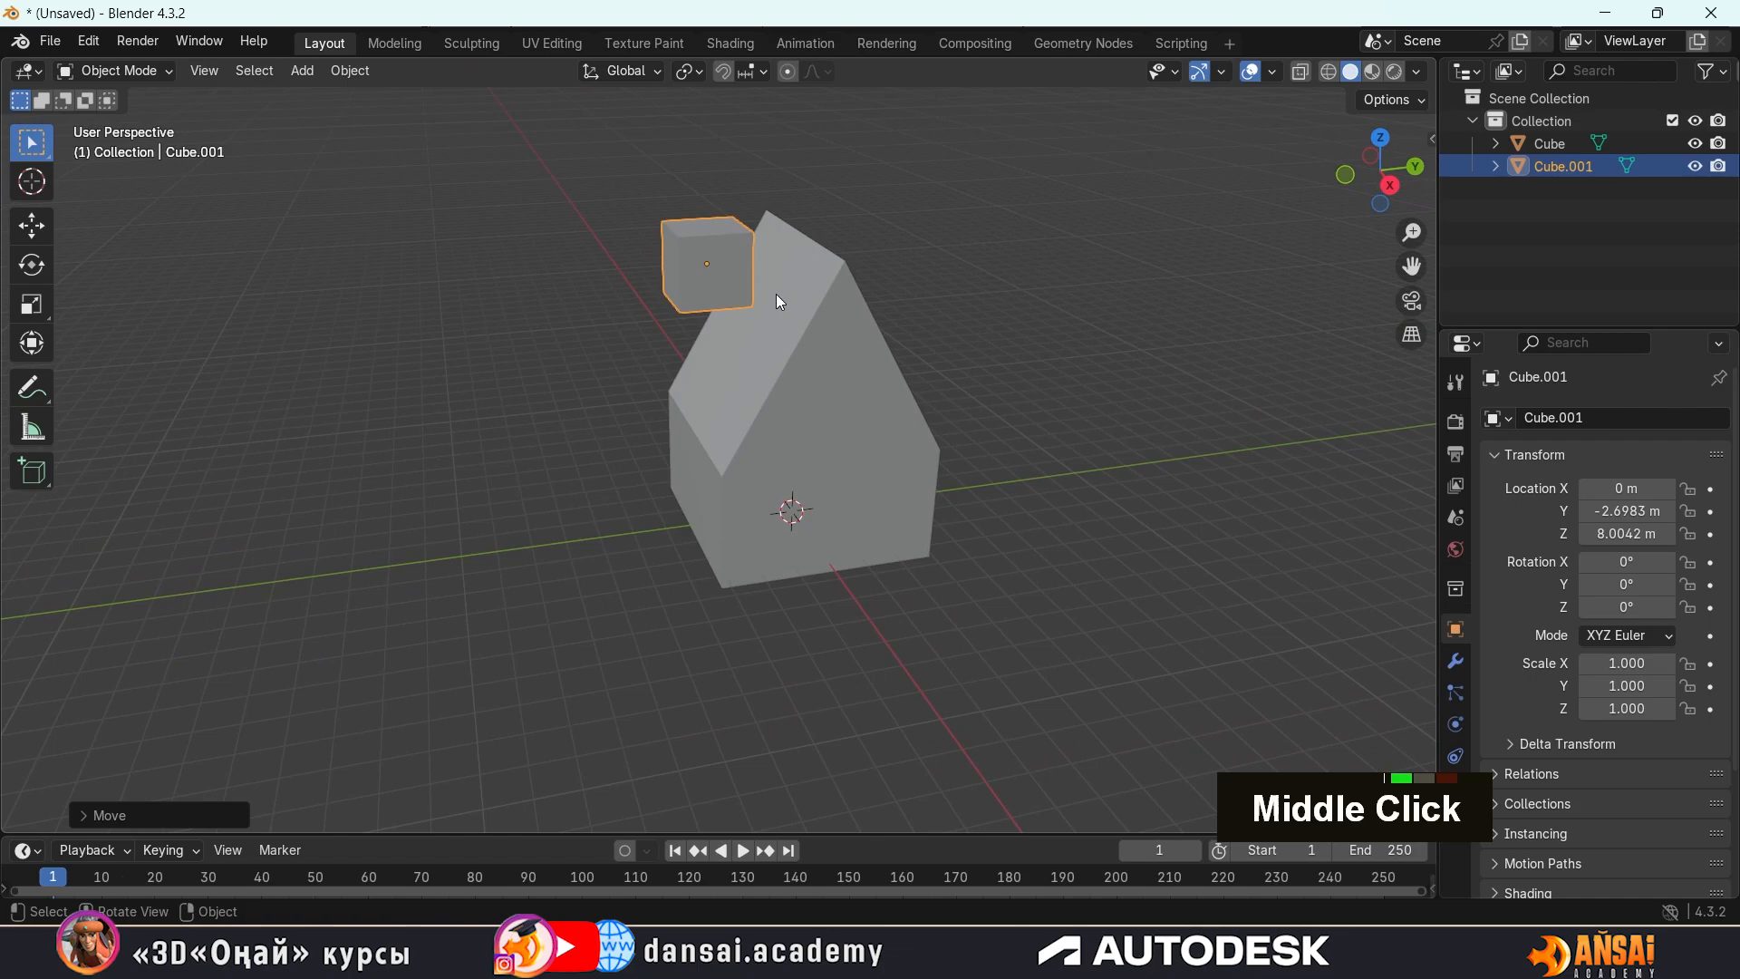
{"action": "key", "text": "s"}
{"action": "key", "text": "z"}
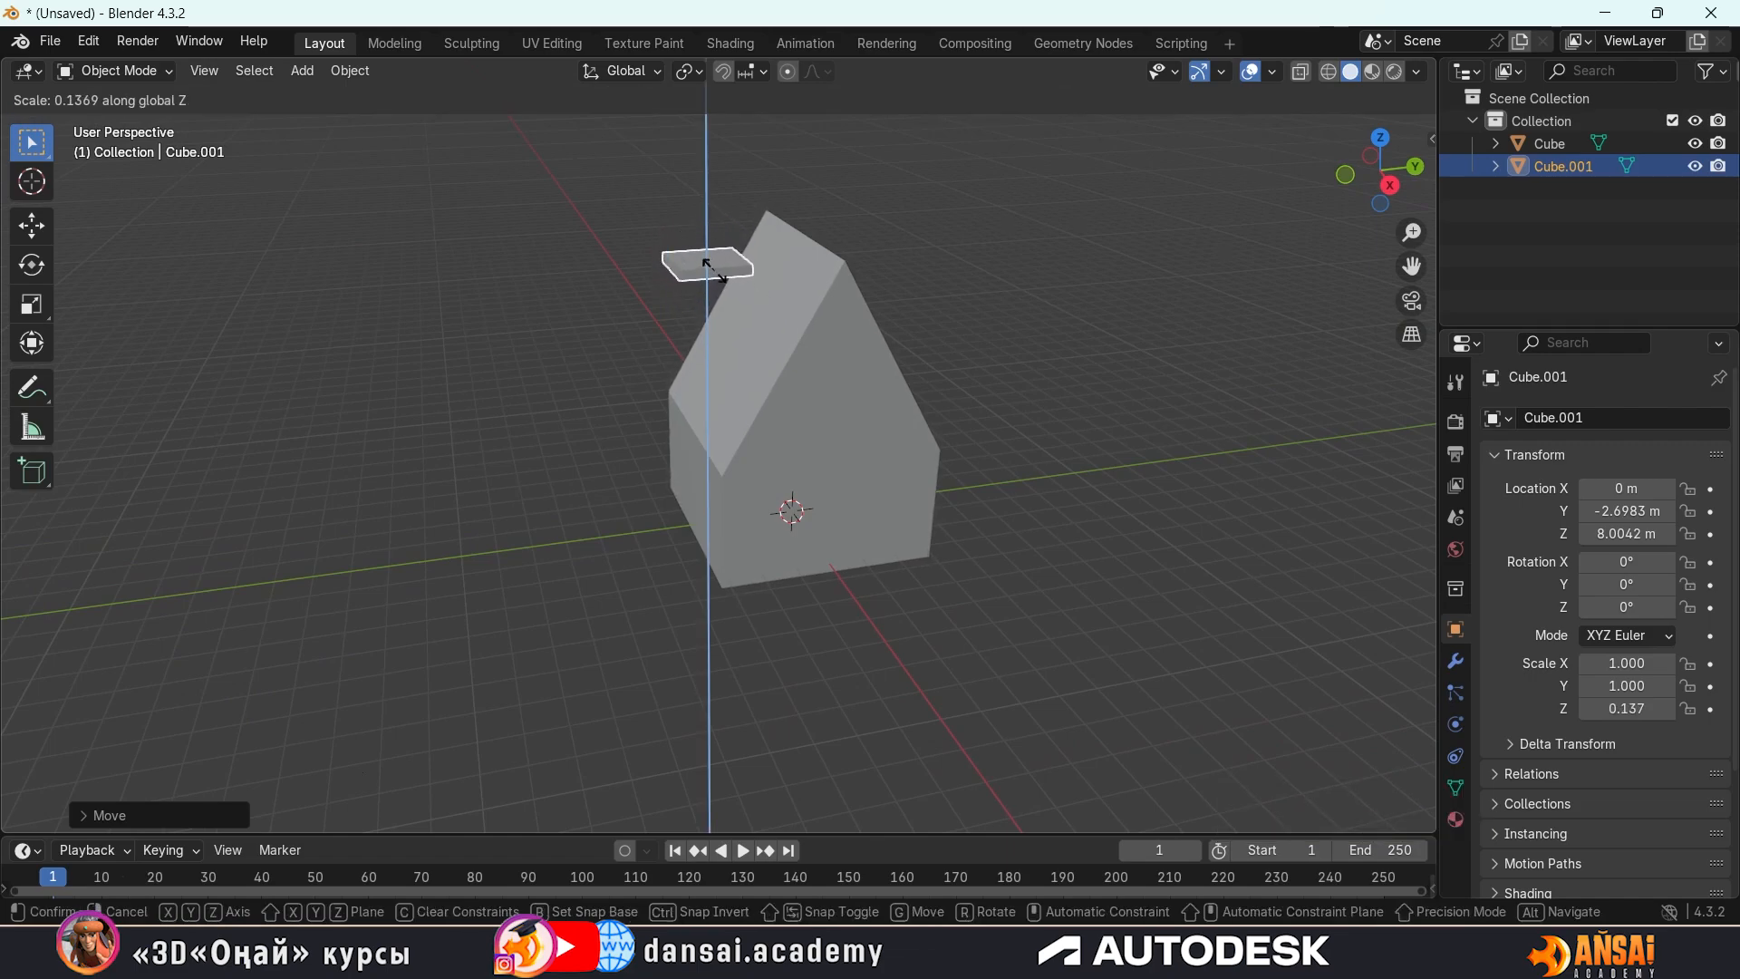
{"action": "left_click", "coordinate": [714, 270]}
Narrow the slab into a strip by scaling it along Y to about -0.266
{"action": "middle_click_drag", "start_coordinate": [715, 270], "coordinate": [721, 426]}
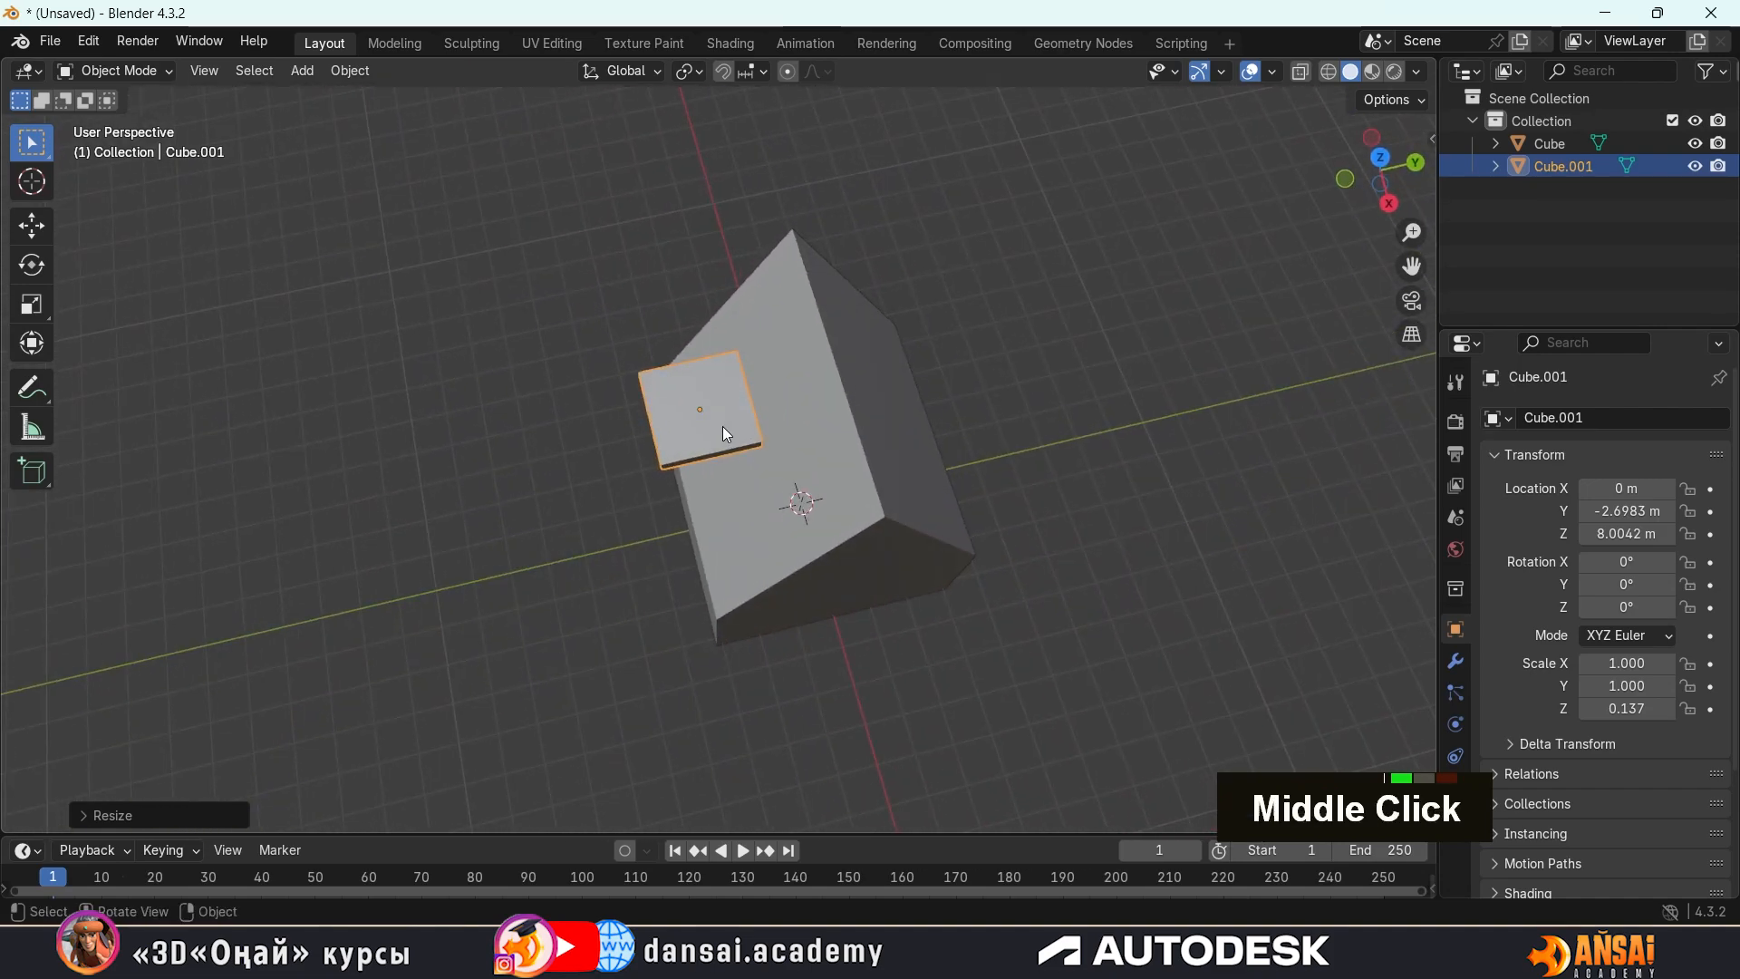
{"action": "key", "text": "s"}
{"action": "key", "text": "y"}
{"action": "left_click", "coordinate": [695, 414]}
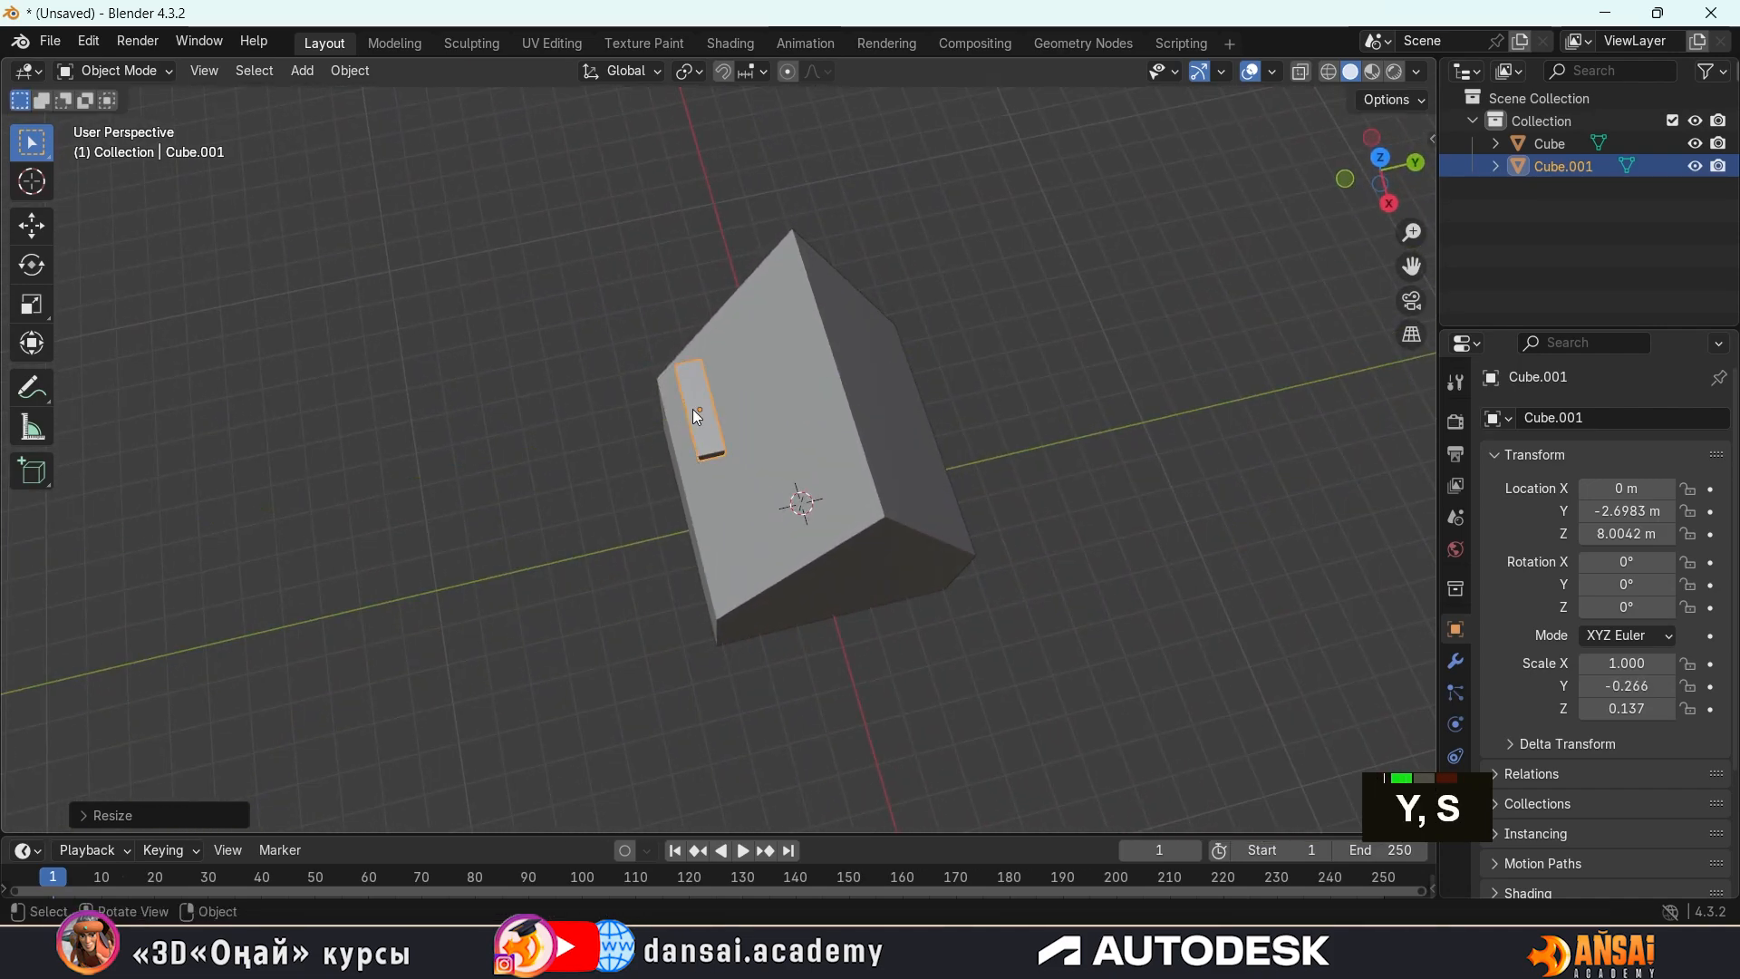
Lengthen the strip along X to a scale of about -3.188 to match the roof's length
{"action": "key", "text": "s"}
{"action": "key", "text": "x"}
{"action": "left_click", "coordinate": [729, 433]}
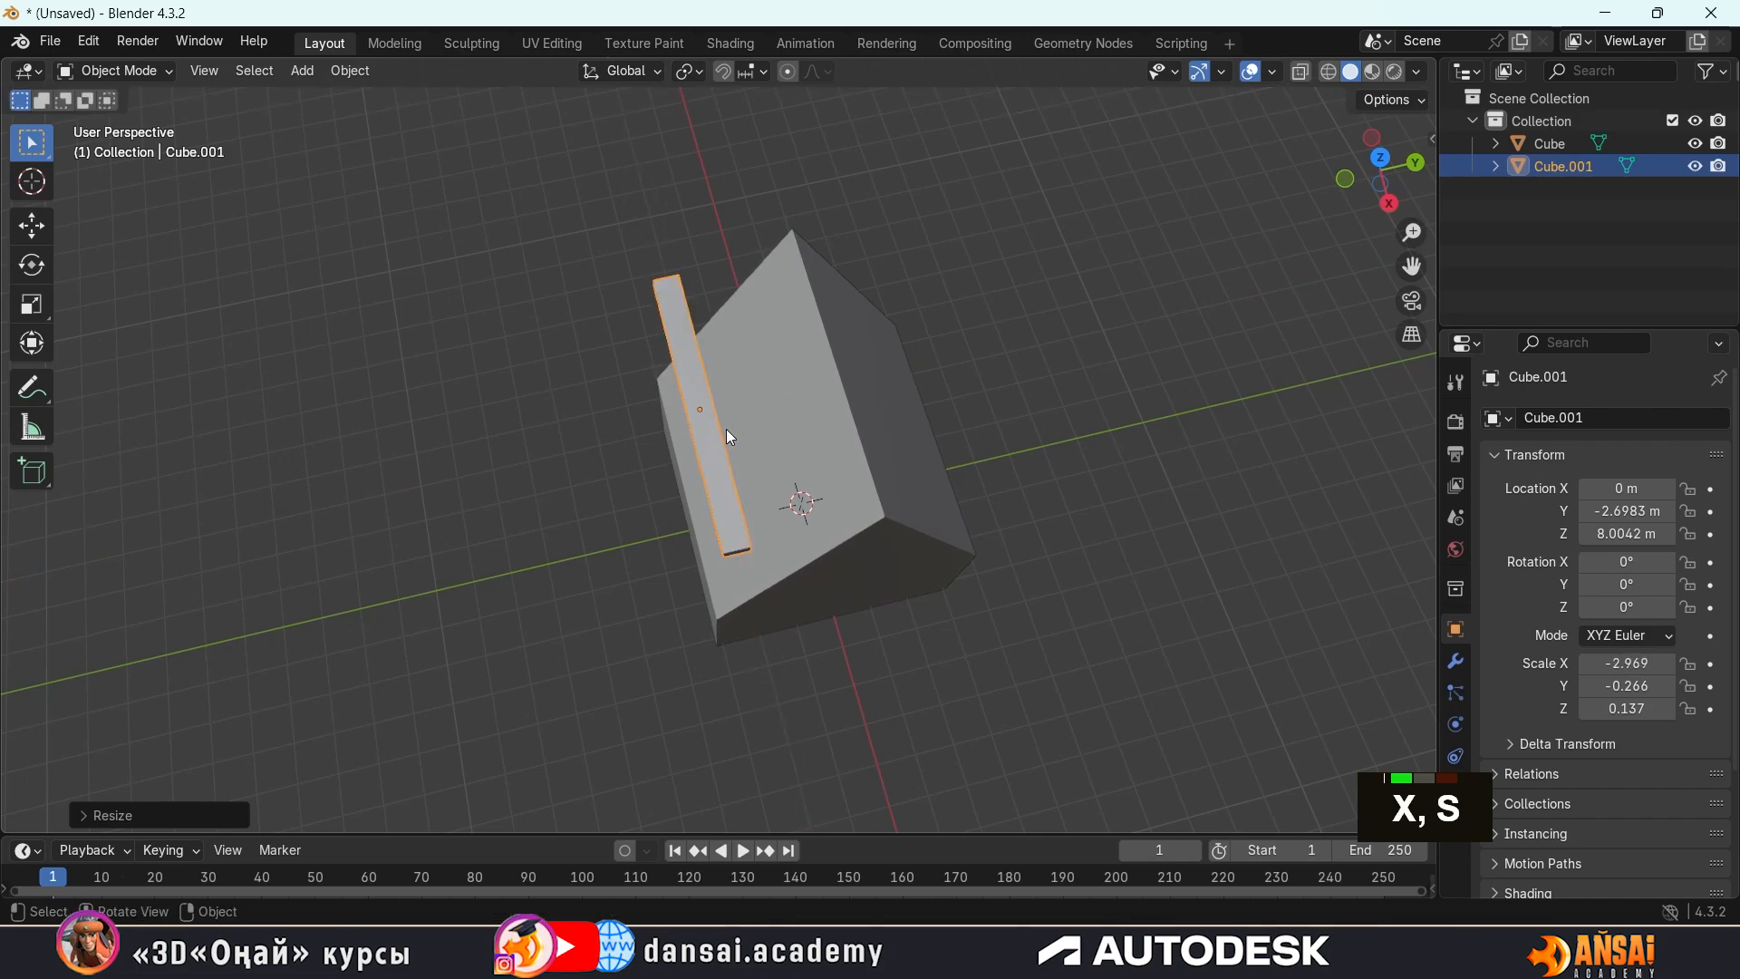
{"action": "middle_click_drag", "start_coordinate": [731, 436], "coordinate": [737, 274]}
{"action": "key", "text": "s"}
{"action": "key", "text": "x"}
{"action": "left_click", "coordinate": [970, 476]}
{"action": "right_click", "coordinate": [737, 273]}
Thin the roof strip further by scaling it along Z to about 0.067
{"action": "middle_click_drag", "start_coordinate": [870, 404], "coordinate": [810, 397]}
{"action": "key", "text": "s"}
{"action": "key", "text": "z"}
{"action": "left_click", "coordinate": [681, 216]}
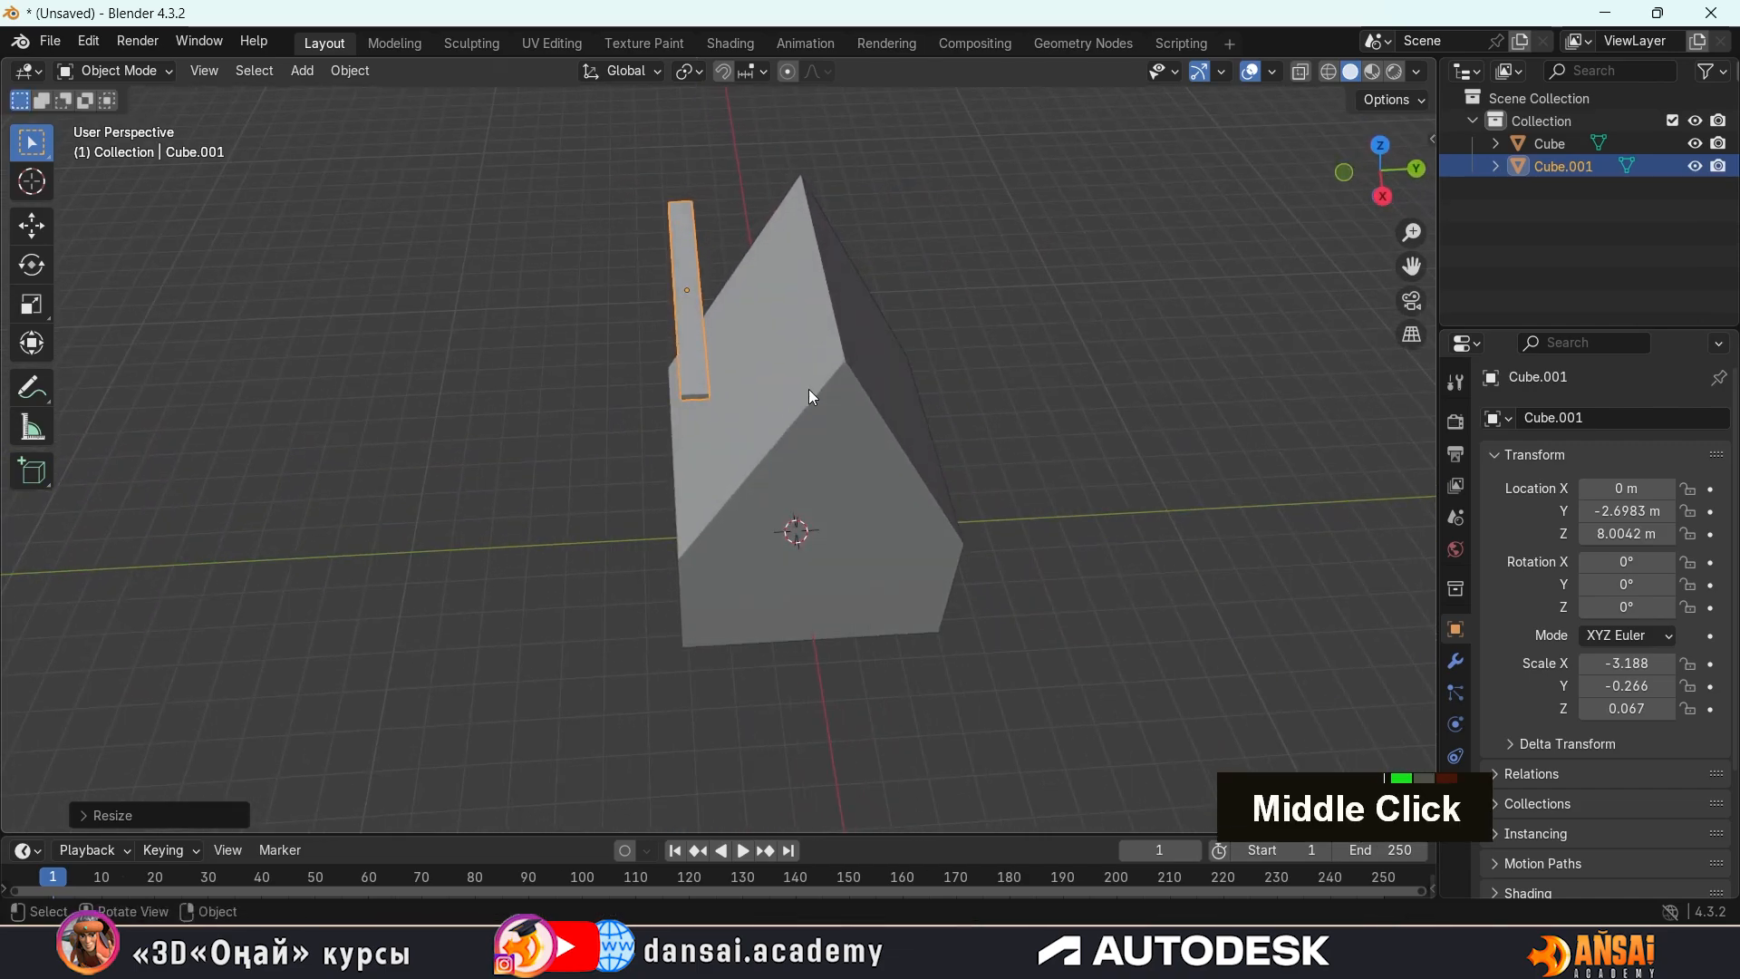
Move the roof strip along the global Y axis to about -0.62 m, next to the ridge
{"action": "key", "text": "g"}
{"action": "key", "text": "Escape"}
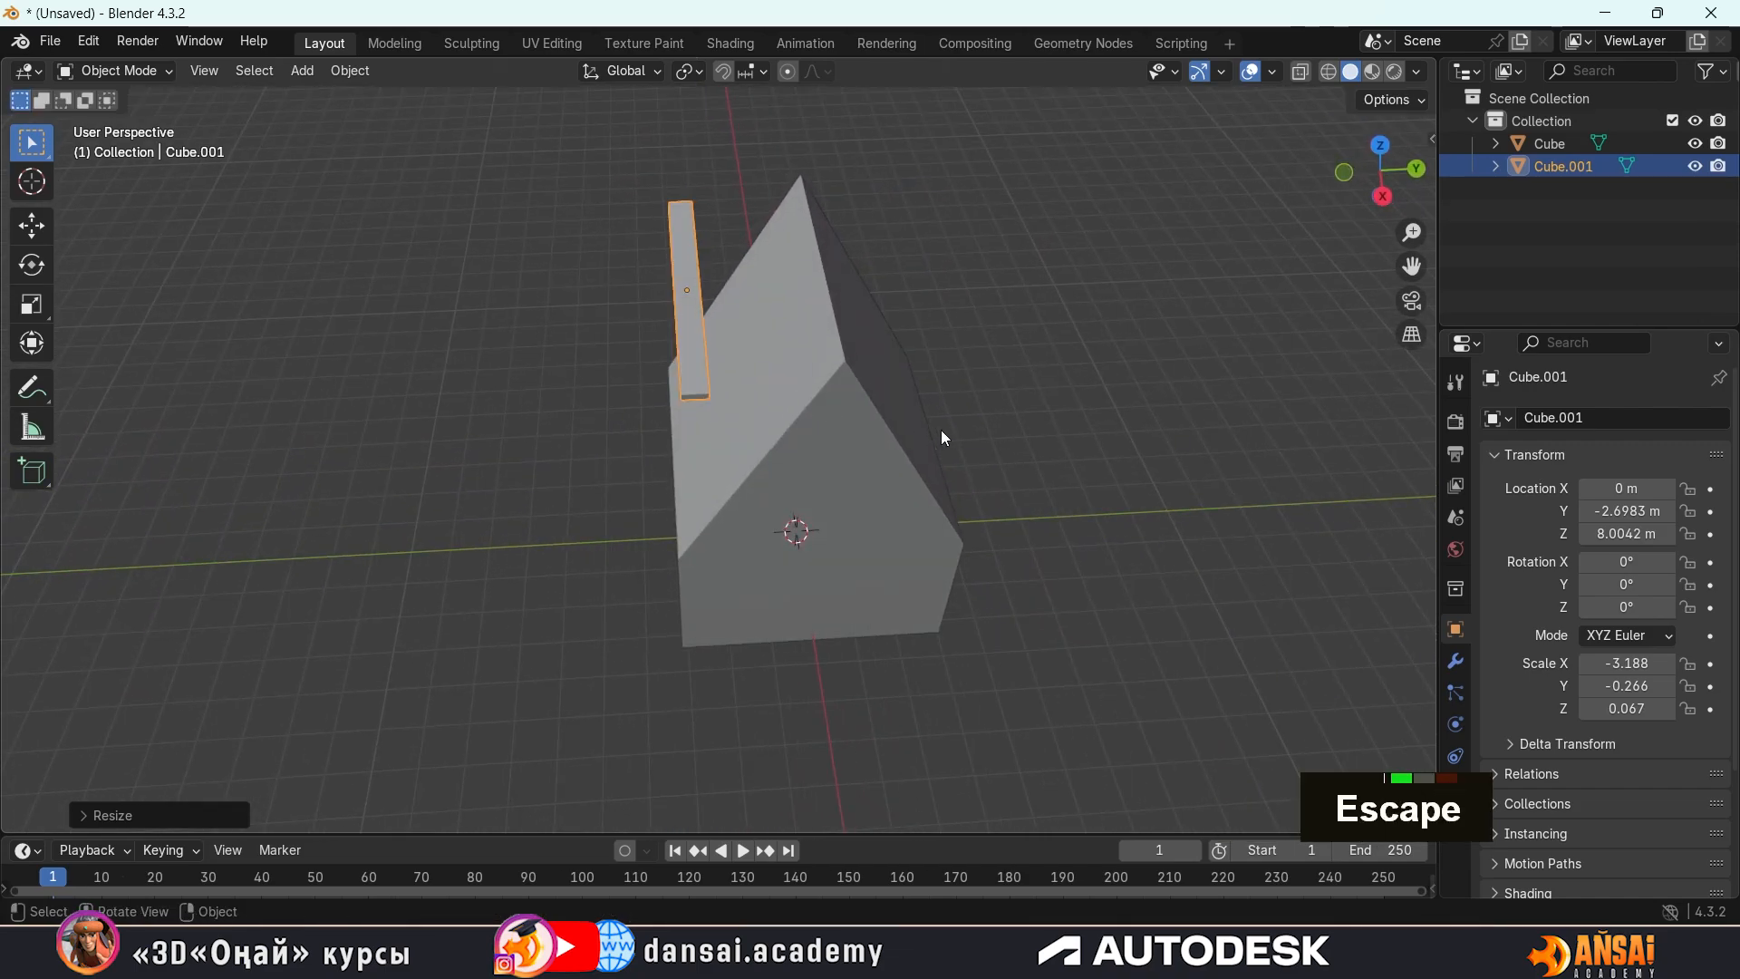
{"action": "mouse_move", "coordinate": [941, 429]}
{"action": "middle_mouse_down"}
{"action": "mouse_move", "coordinate": [977, 306]}
{"action": "mouse_move", "coordinate": [912, 394]}
{"action": "mouse_move", "coordinate": [928, 419]}
{"action": "middle_mouse_up"}
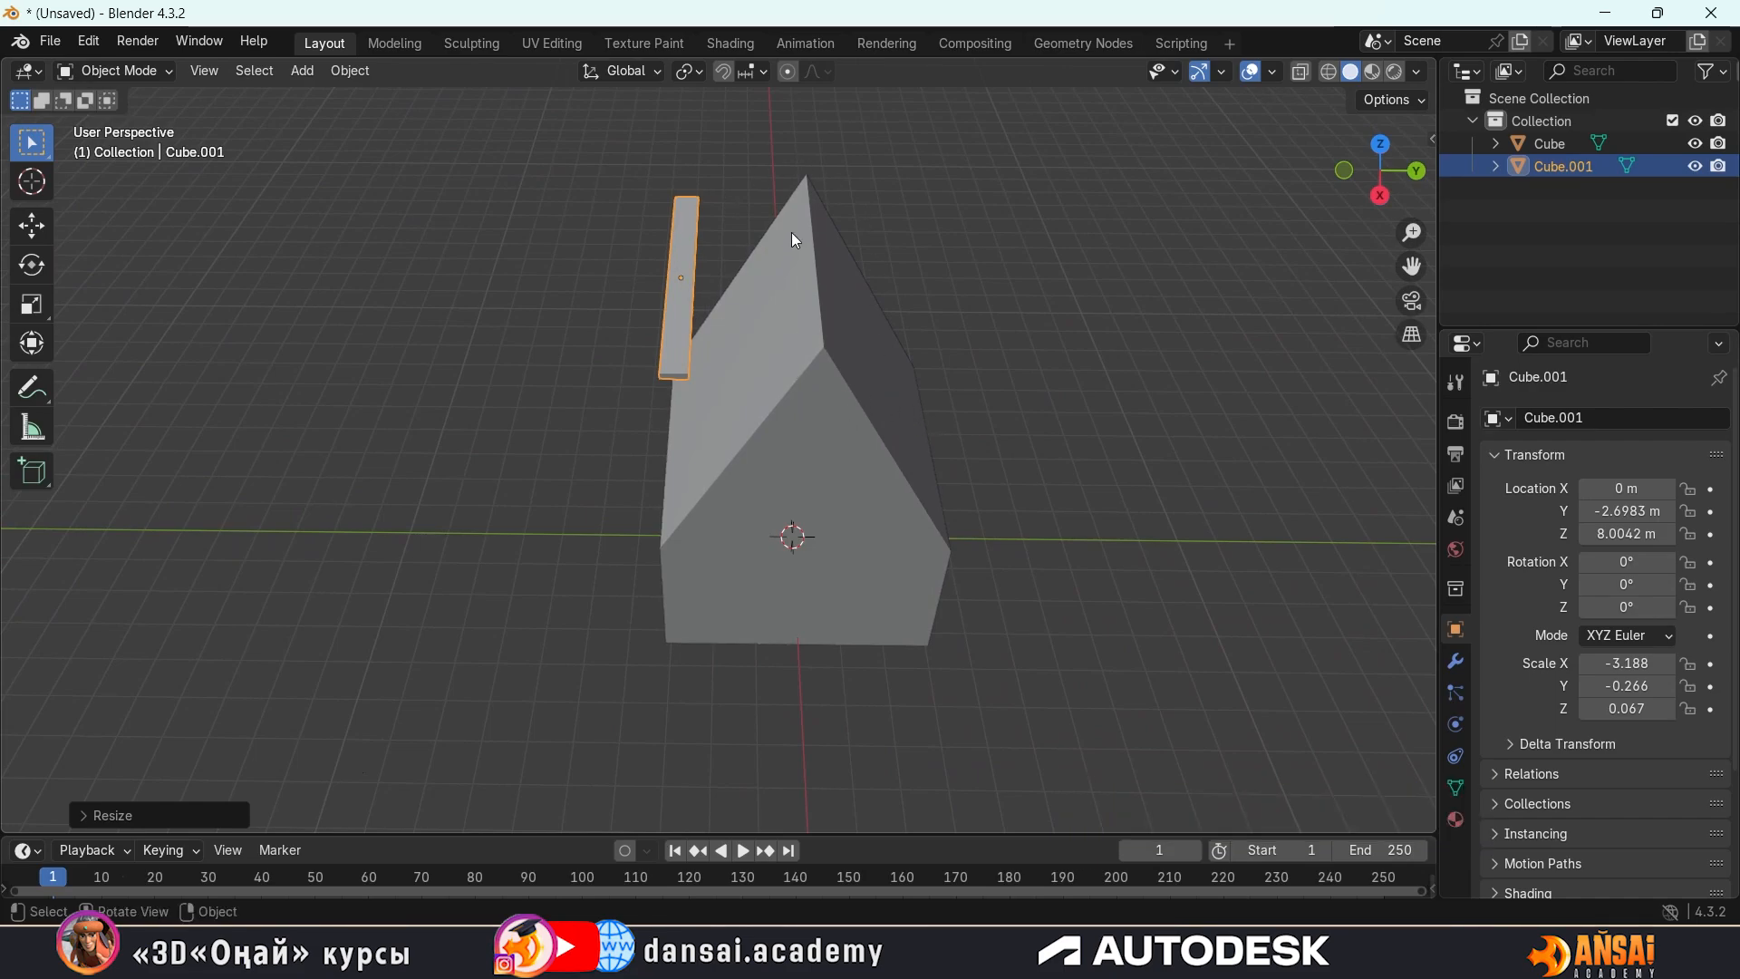
{"action": "key", "text": "y"}
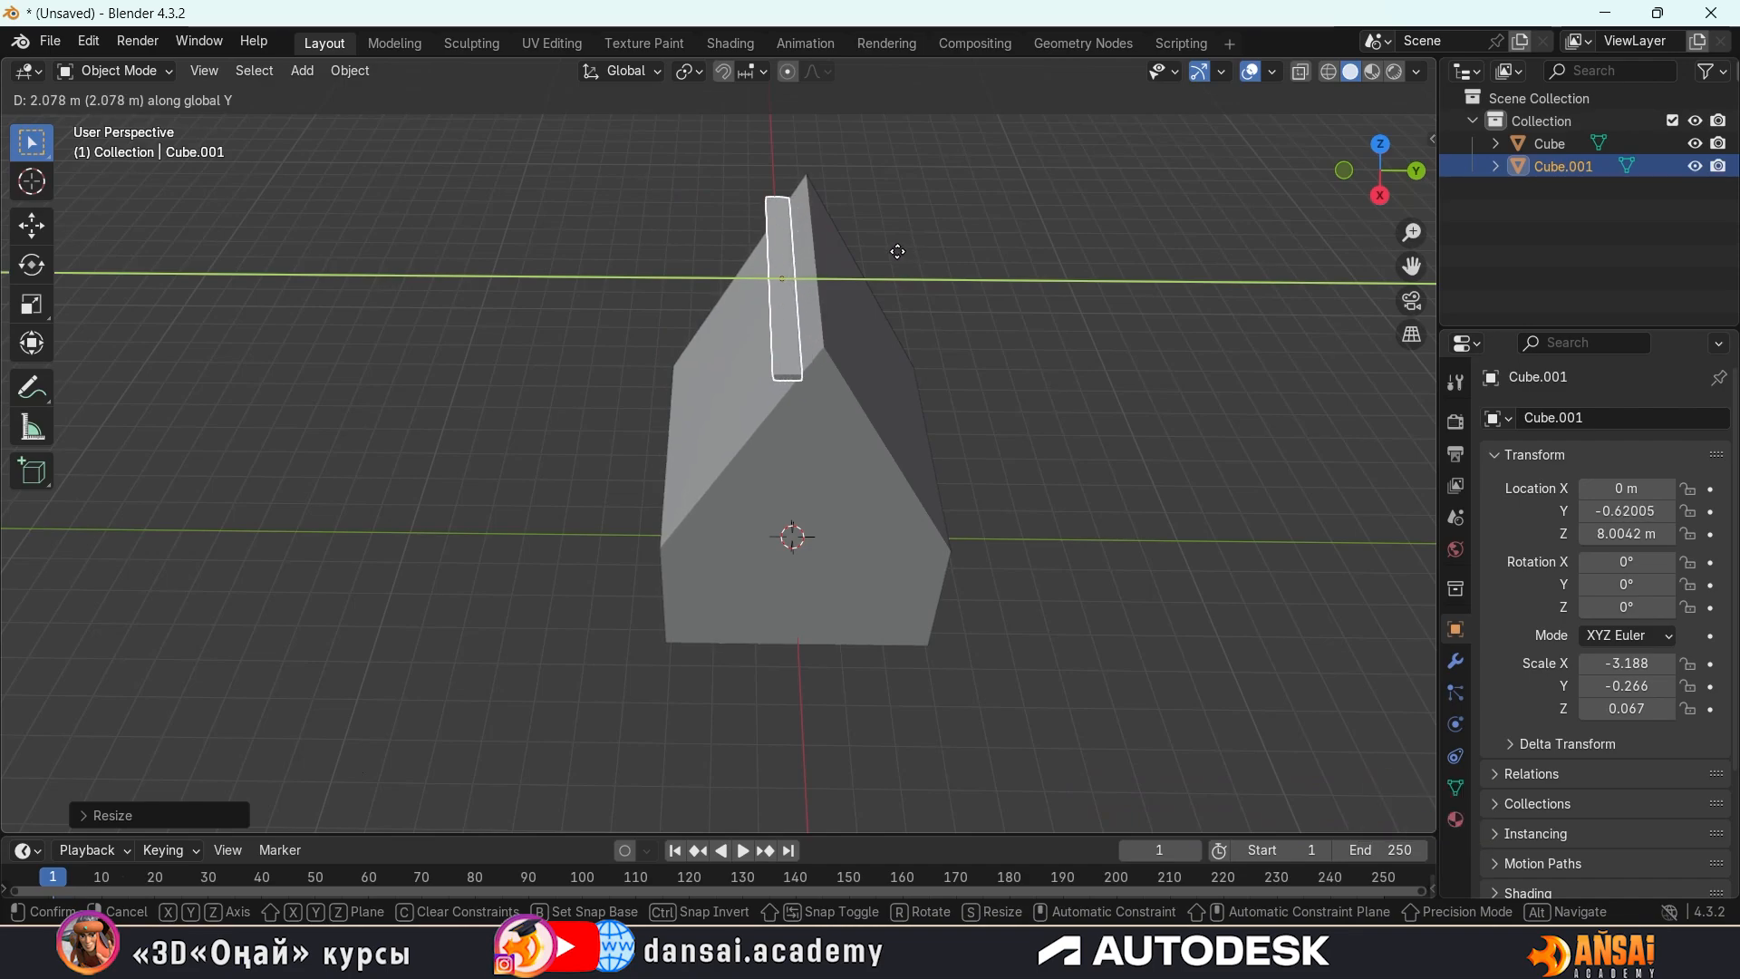
{"action": "left_click", "coordinate": [901, 261]}
Rotate the roof strip about the global X axis to about 51.17° to tilt it along the roof slope
{"action": "middle_click_drag", "start_coordinate": [899, 268], "coordinate": [779, 324]}
{"action": "scroll", "coordinate": [888, 187], "scroll_direction": "up", "scroll_amount": 1}
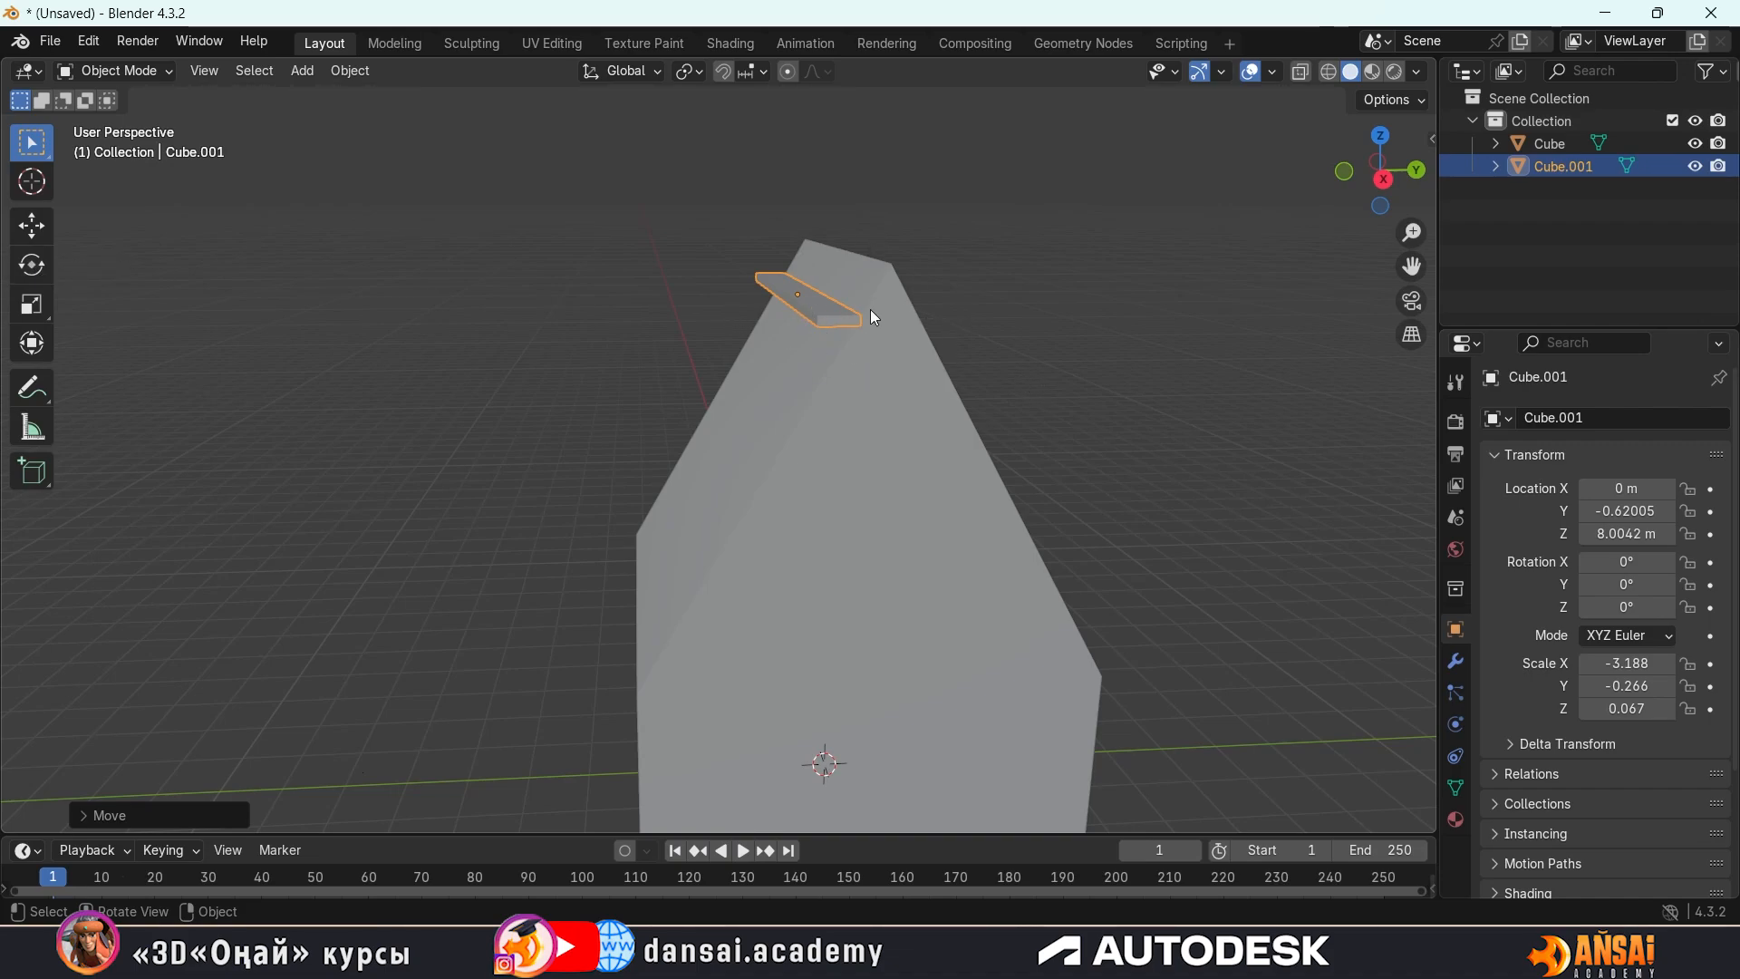
{"action": "key", "text": "r"}
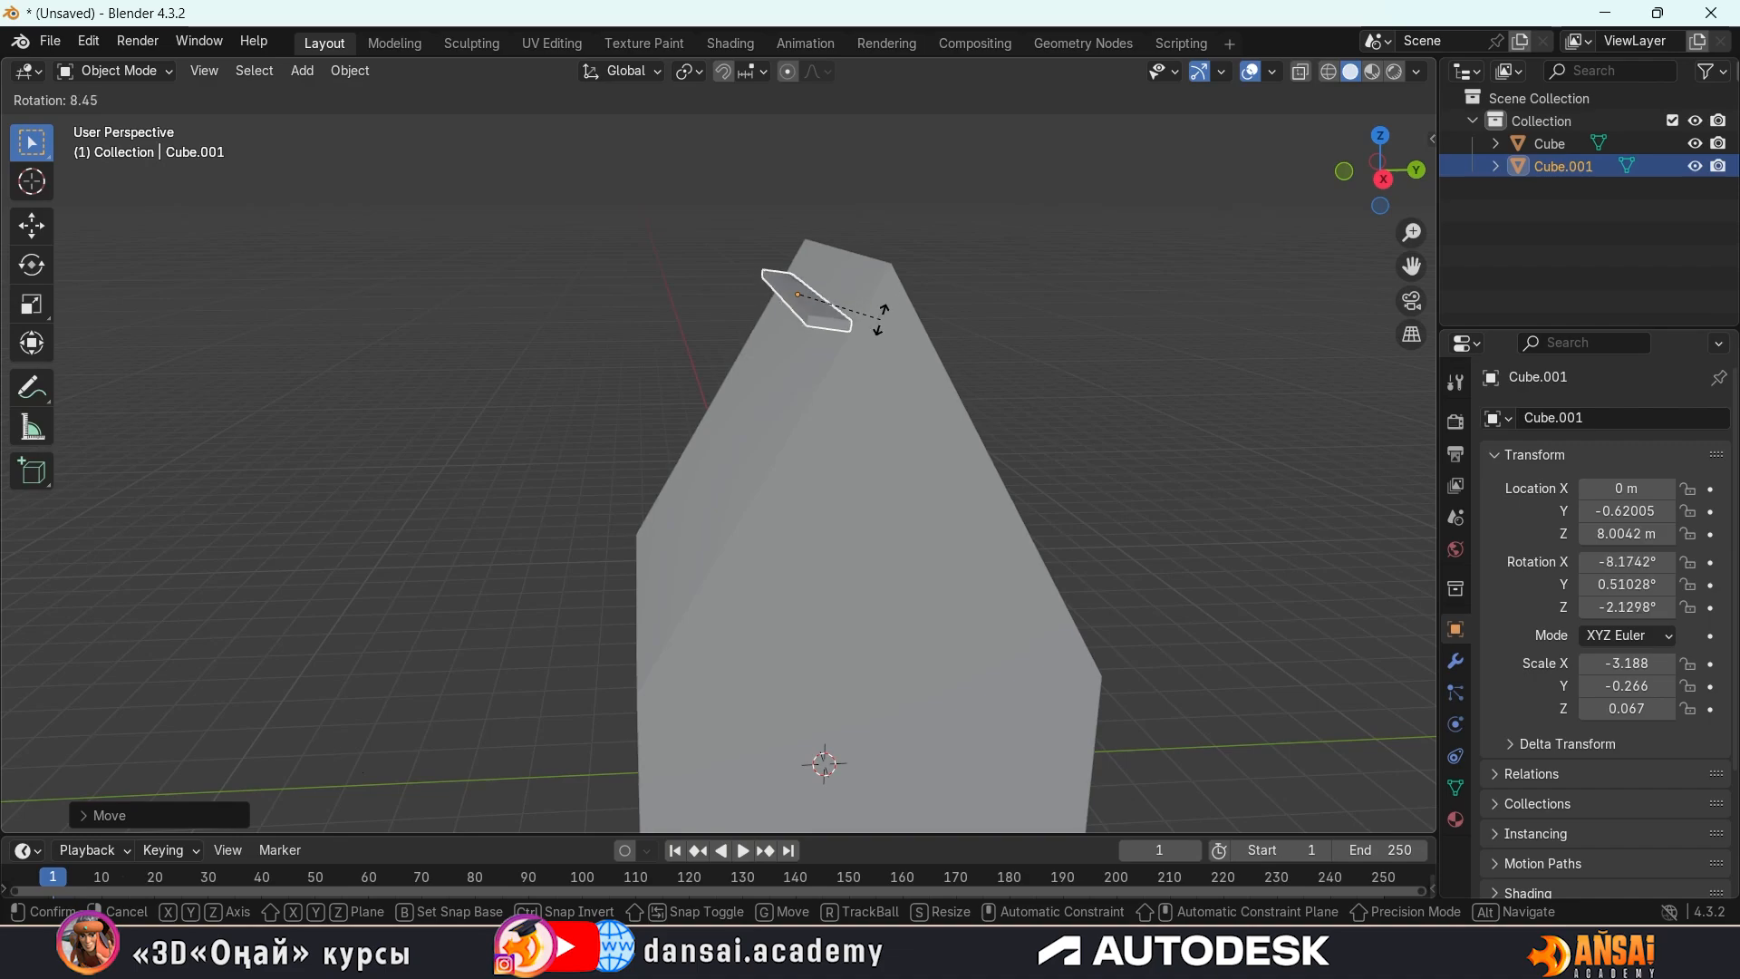
{"action": "key", "text": "z"}
{"action": "key", "text": "x"}
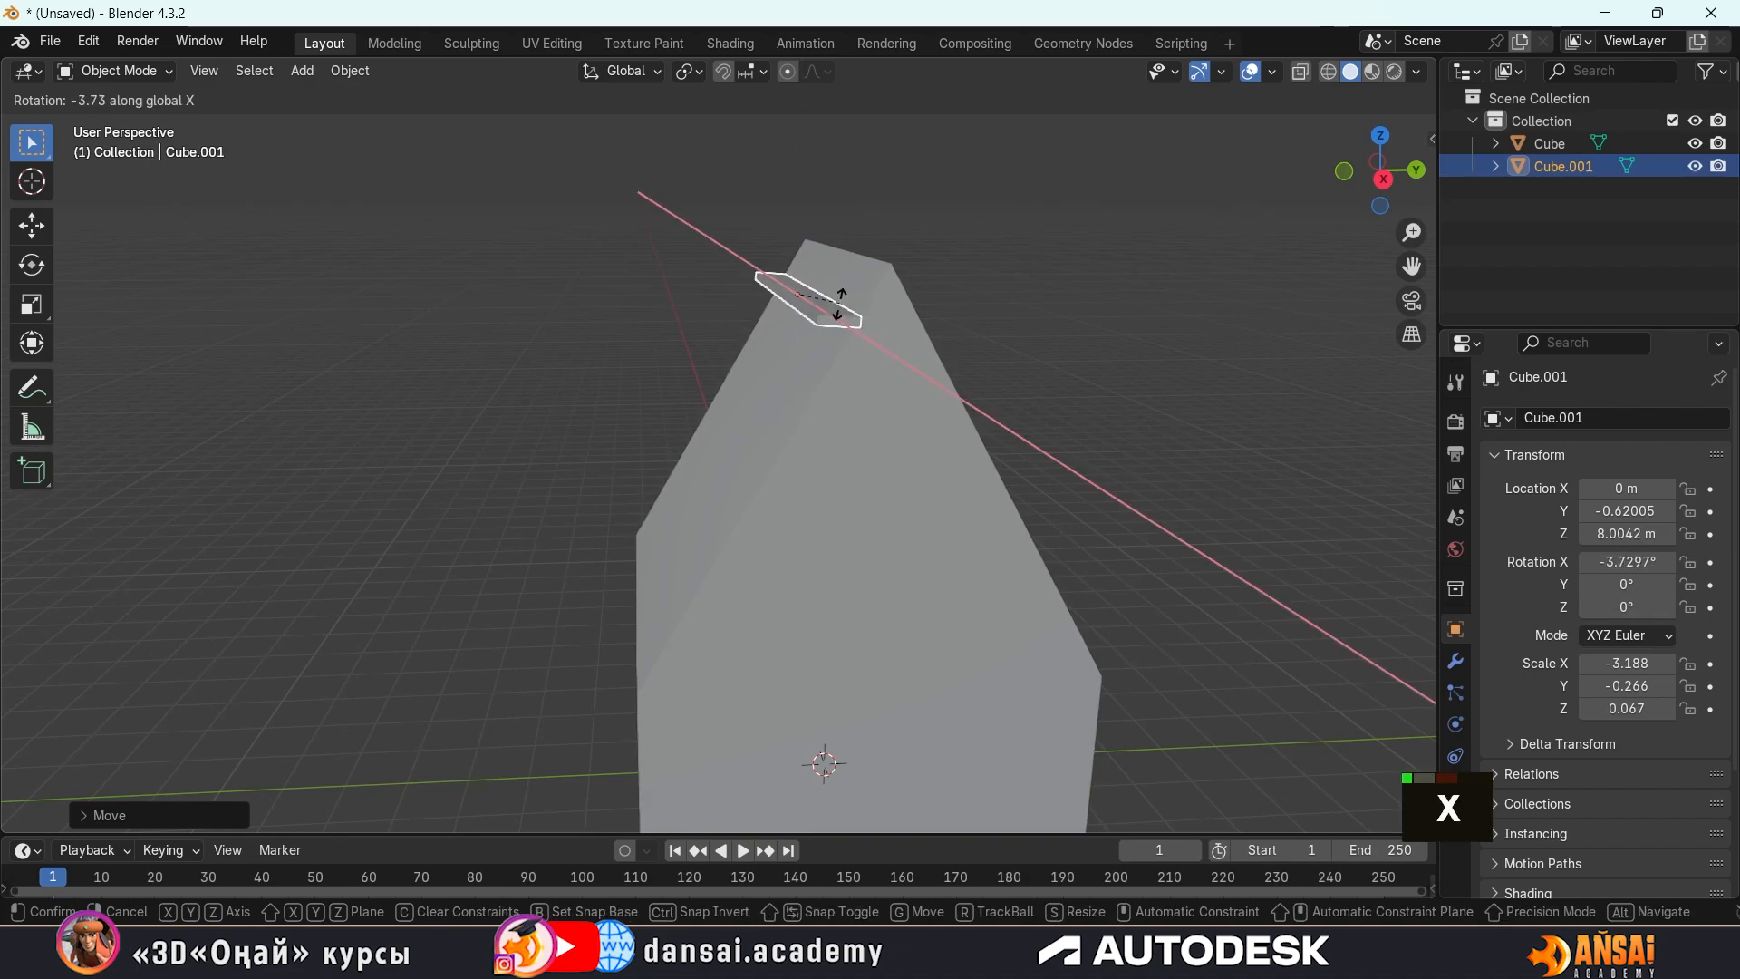
{"action": "key", "text": "y"}
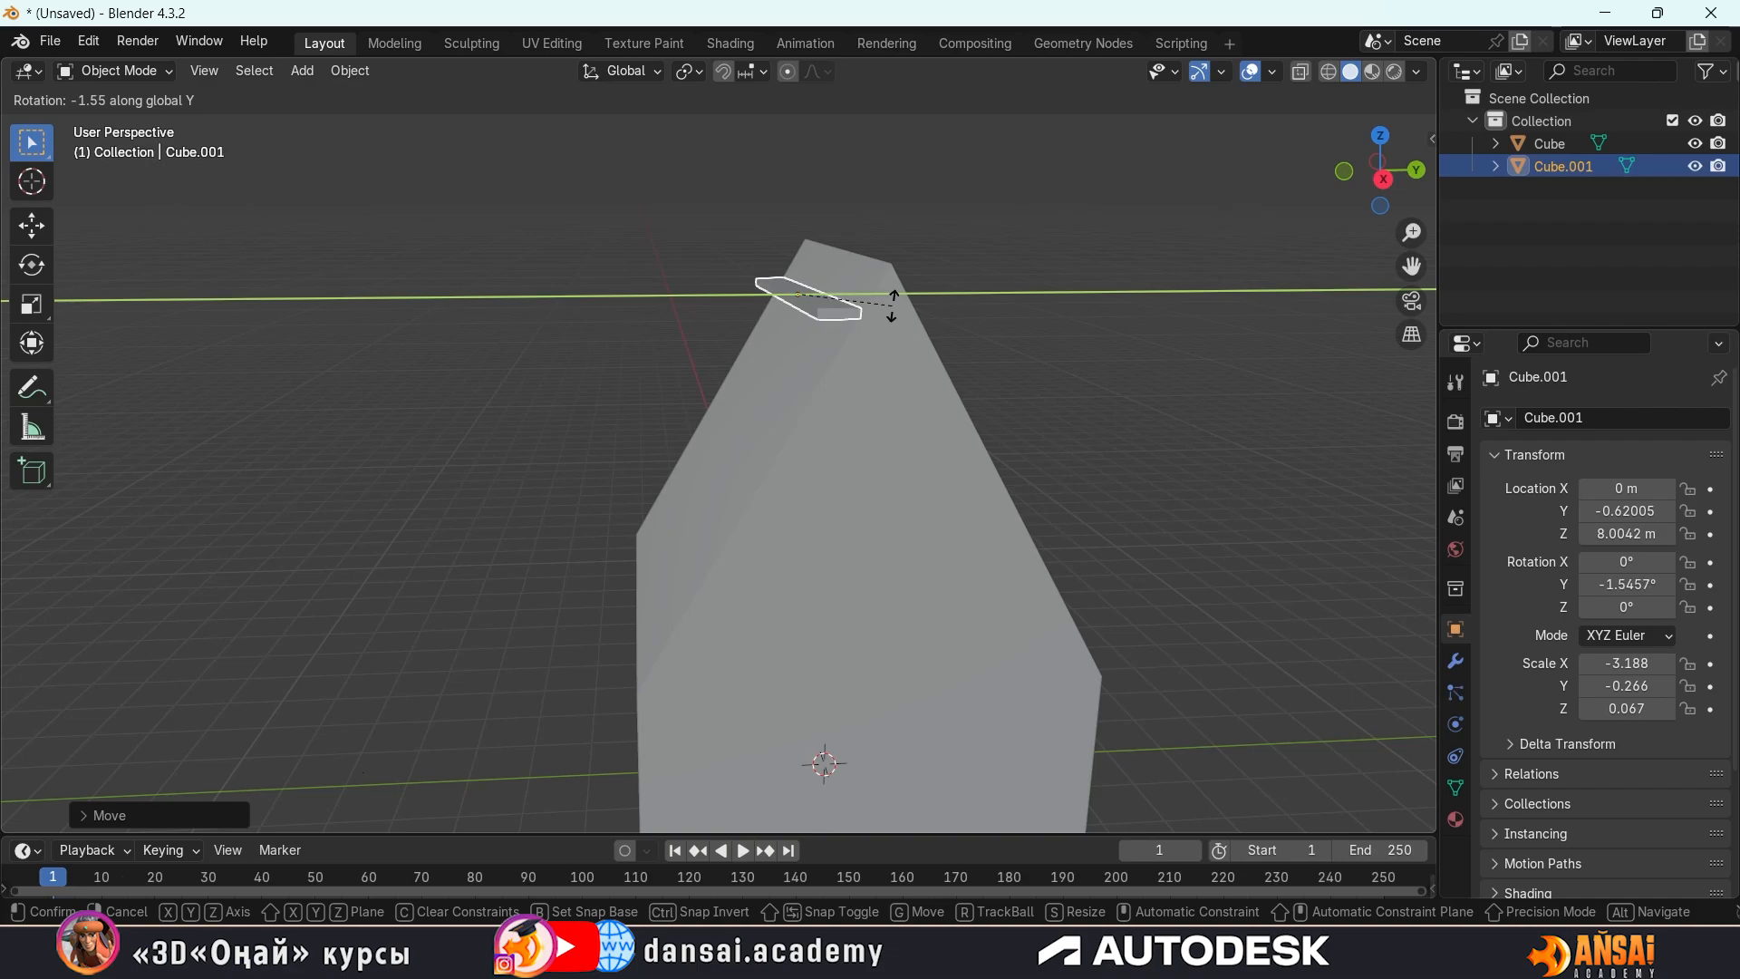
{"action": "key", "text": "x"}
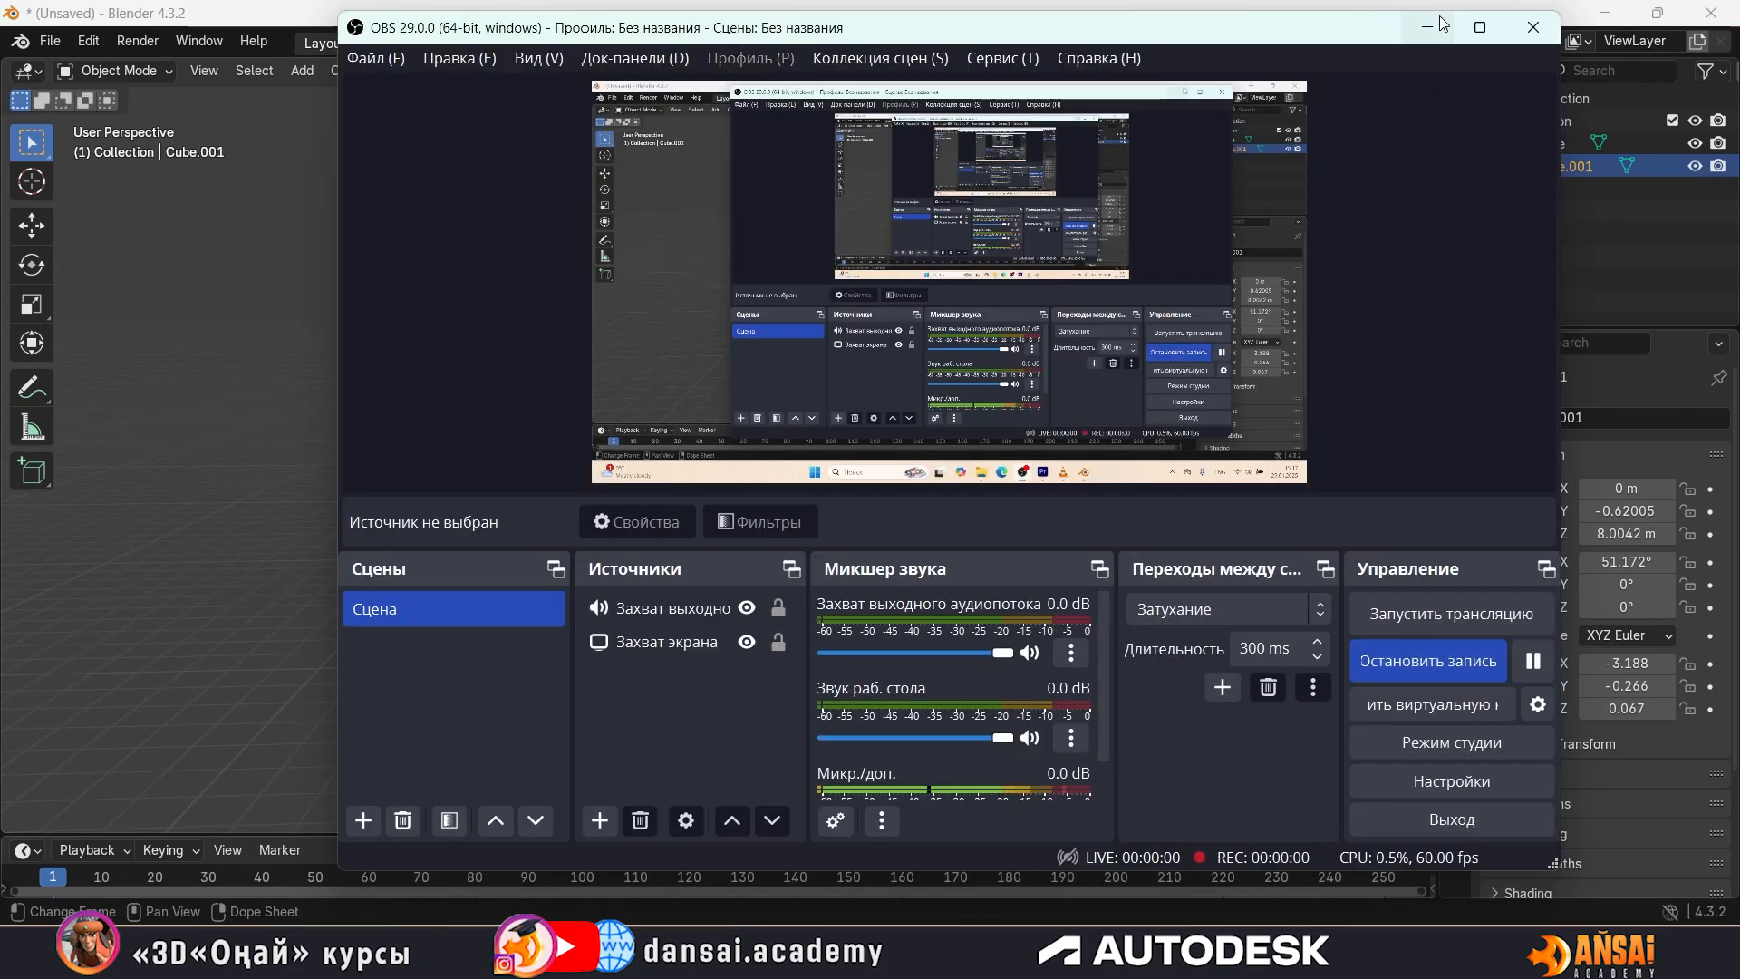
{"action": "left_click", "coordinate": [1442, 20]}
Try to raise the tilted roof strip along the global Z axis to about 8.56 m
{"action": "middle_click_drag", "start_coordinate": [600, 301], "coordinate": [680, 330]}
{"action": "middle_click_drag", "start_coordinate": [789, 368], "coordinate": [692, 297], "text": "shift"}
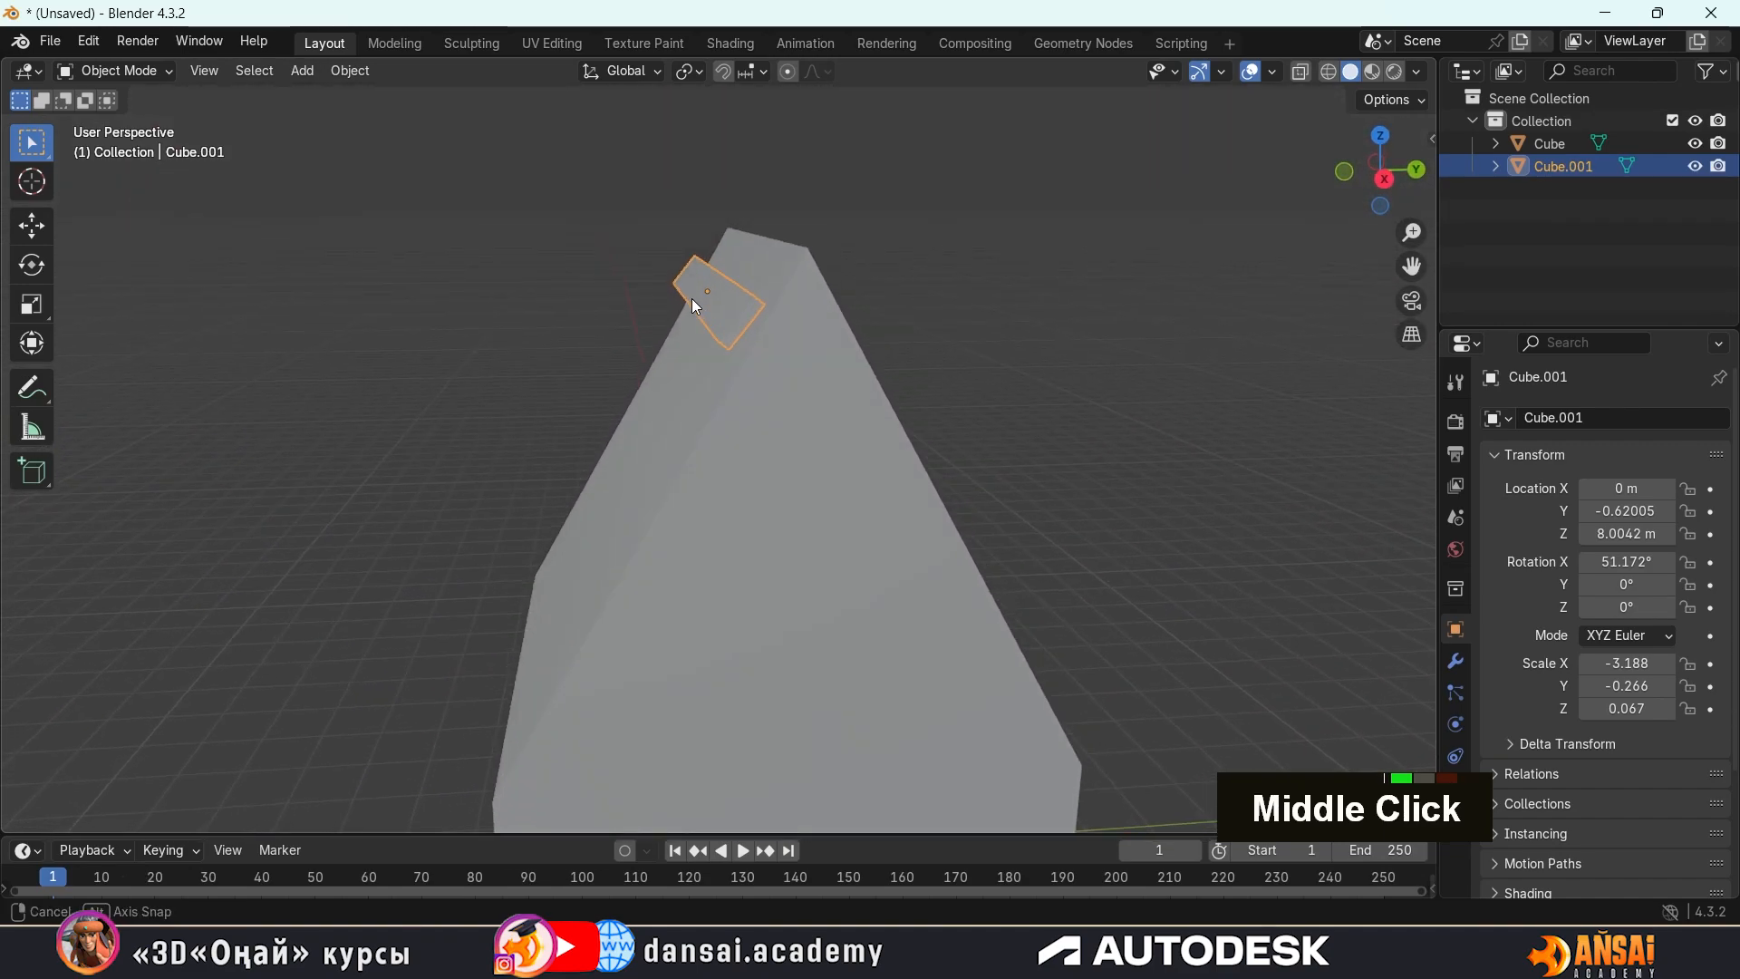
{"action": "middle_click_drag", "start_coordinate": [875, 313], "coordinate": [831, 316]}
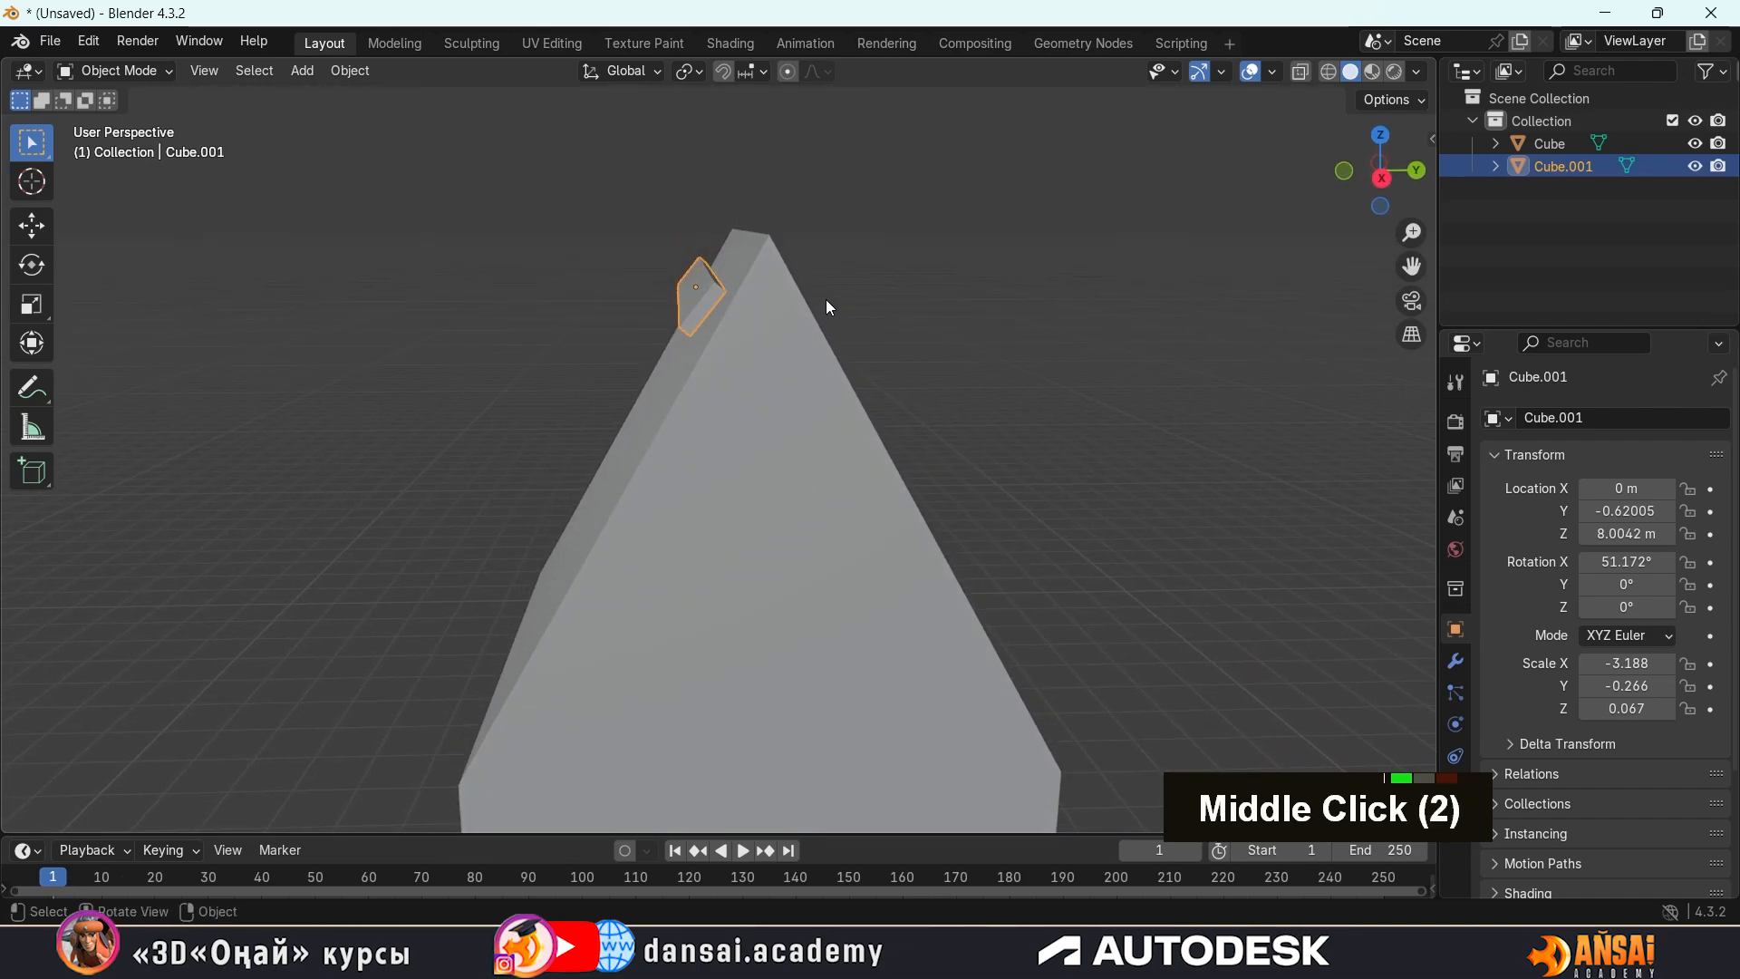
{"action": "key", "text": "g"}
{"action": "key", "text": "z"}
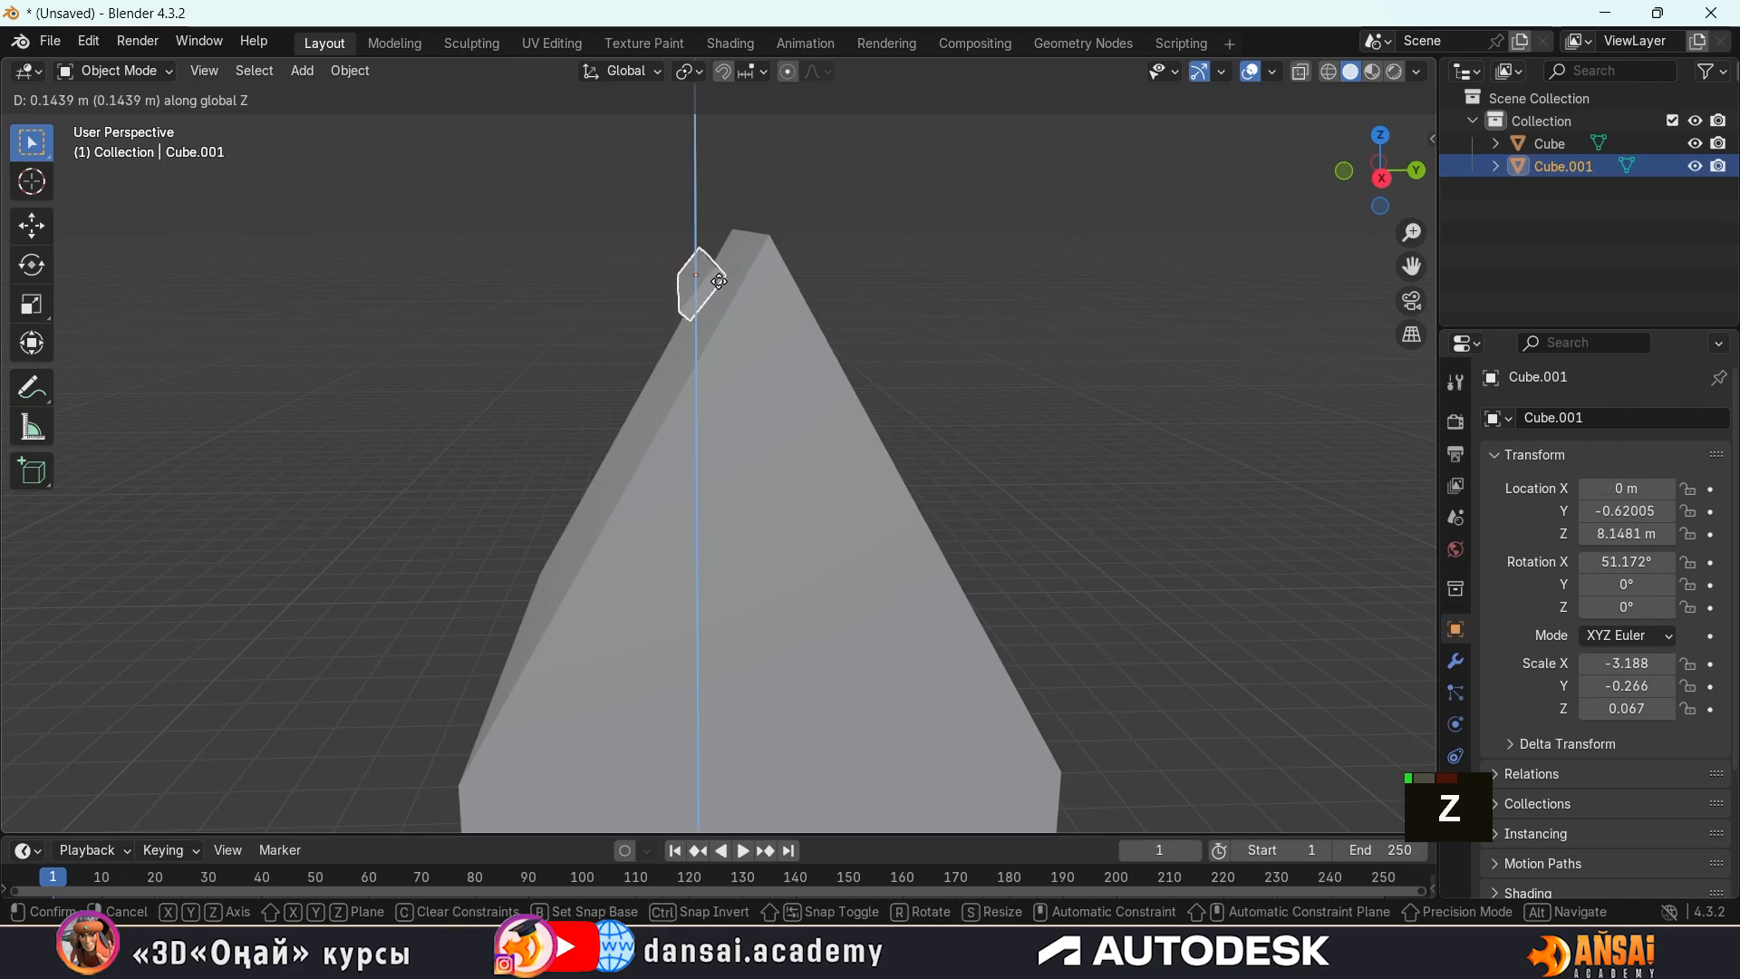
{"action": "left_click", "coordinate": [731, 249]}
Try to shift the roof strip along the global Y axis toward the ridge, and undo this move and the raise
{"action": "middle_click_drag", "start_coordinate": [731, 249], "coordinate": [726, 290]}
{"action": "key", "text": "g"}
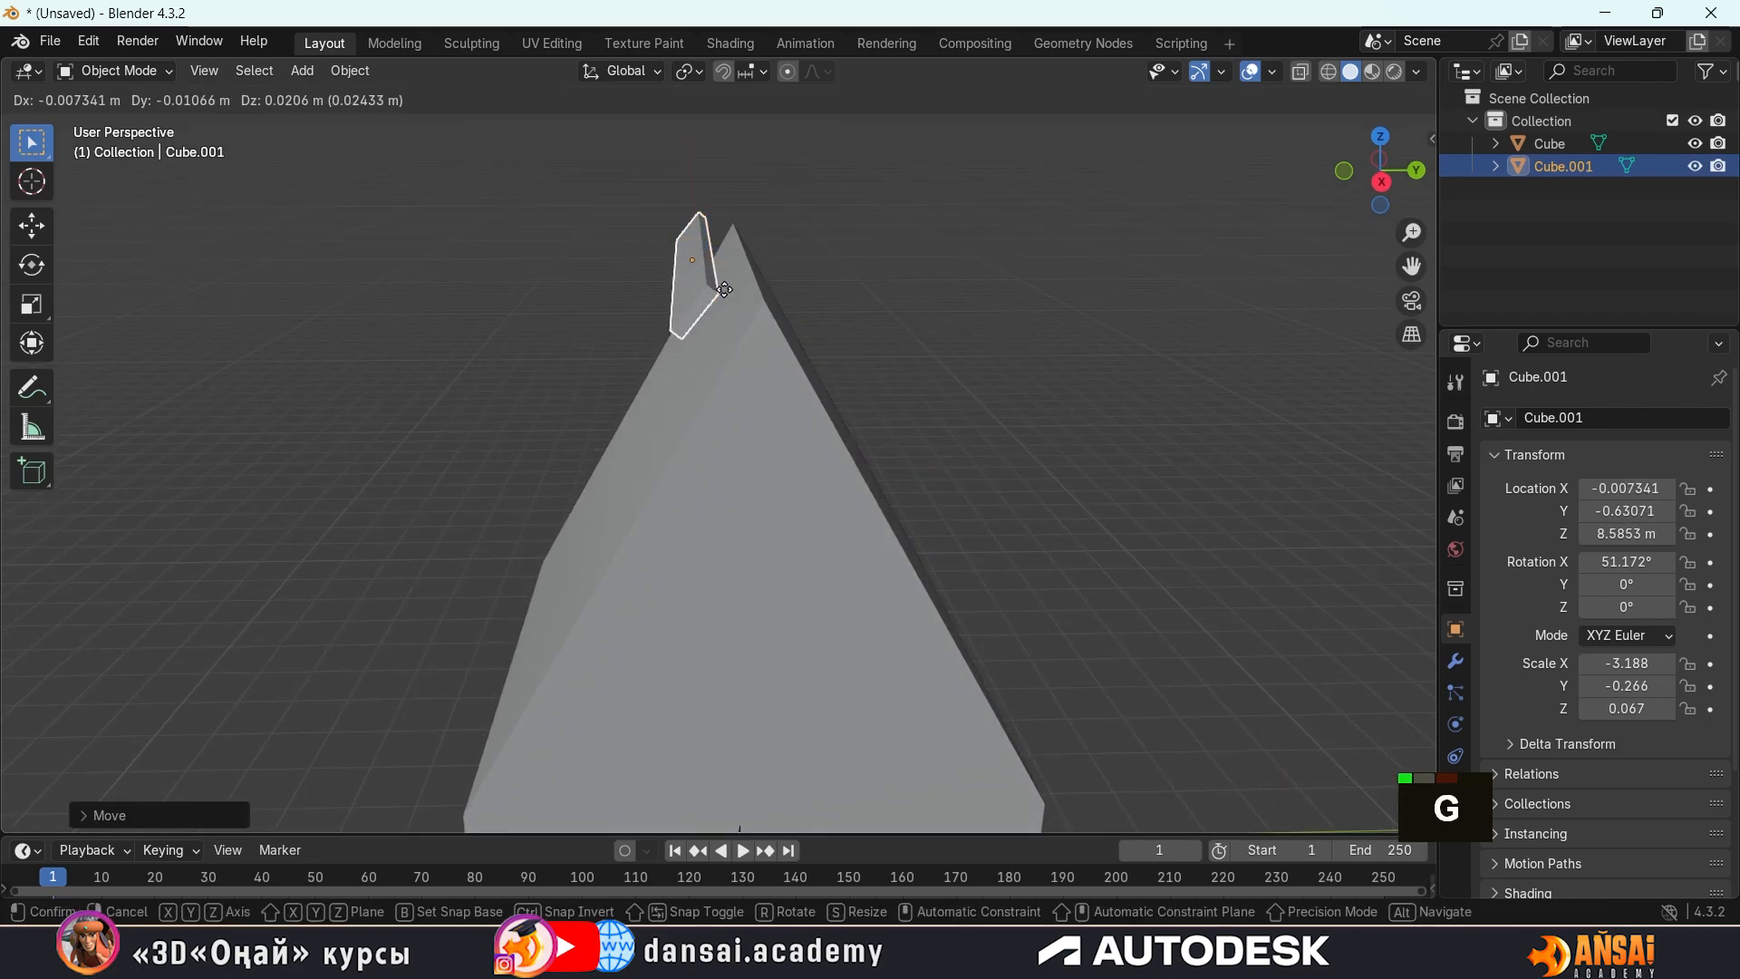
{"action": "key", "text": "y"}
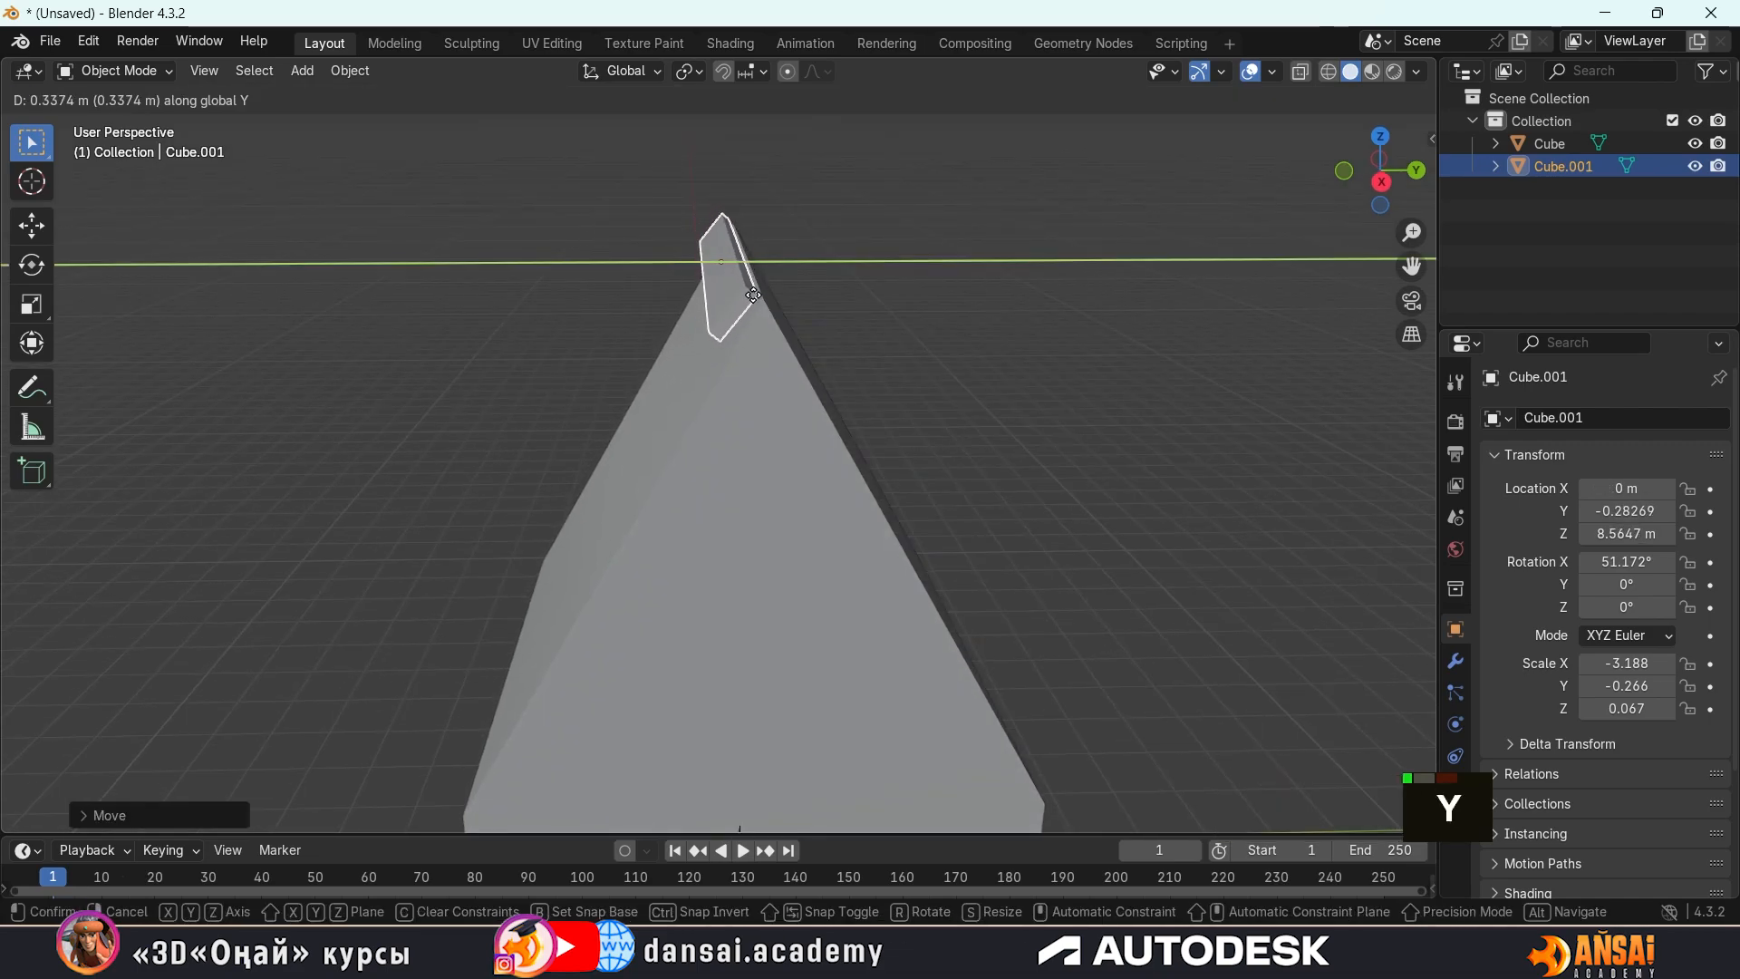
{"action": "left_click", "coordinate": [788, 282]}
{"action": "middle_click_drag", "start_coordinate": [789, 282], "coordinate": [785, 247]}
{"action": "key", "text": "ctrl+z"}
{"action": "key", "text": "ctrl+z"}
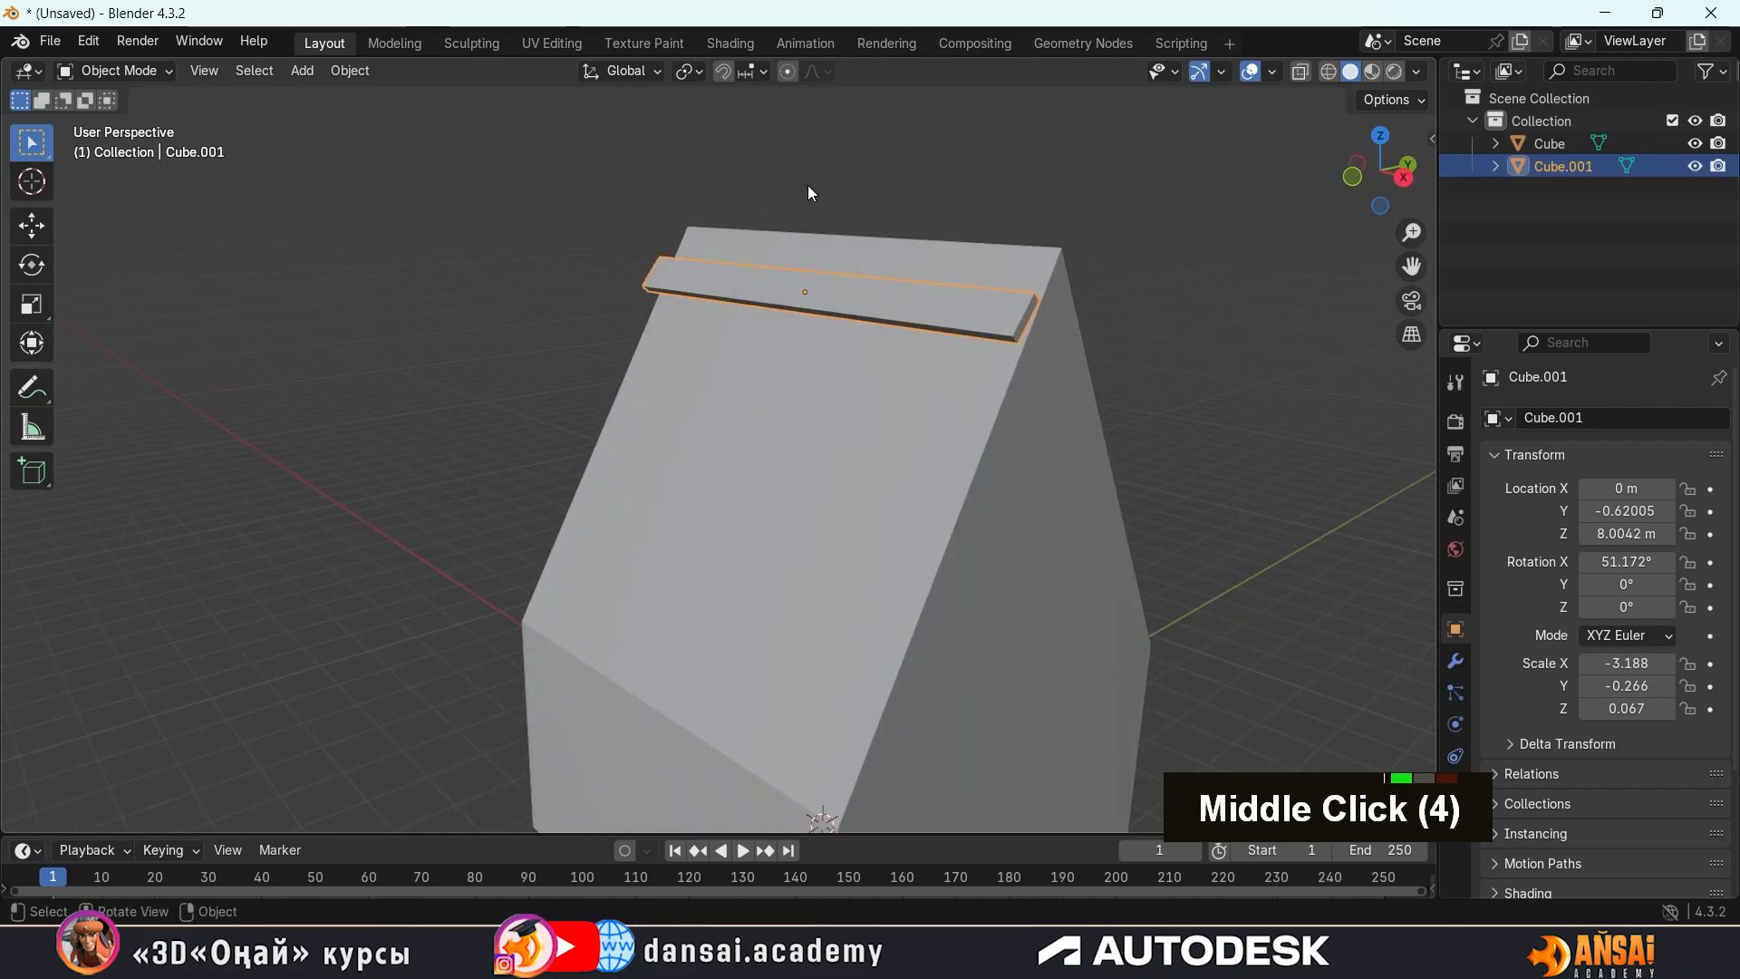
Examine from the gable end how the tilted strip sits against the roof slope
{"action": "middle_click_drag", "start_coordinate": [946, 296], "coordinate": [619, 192]}
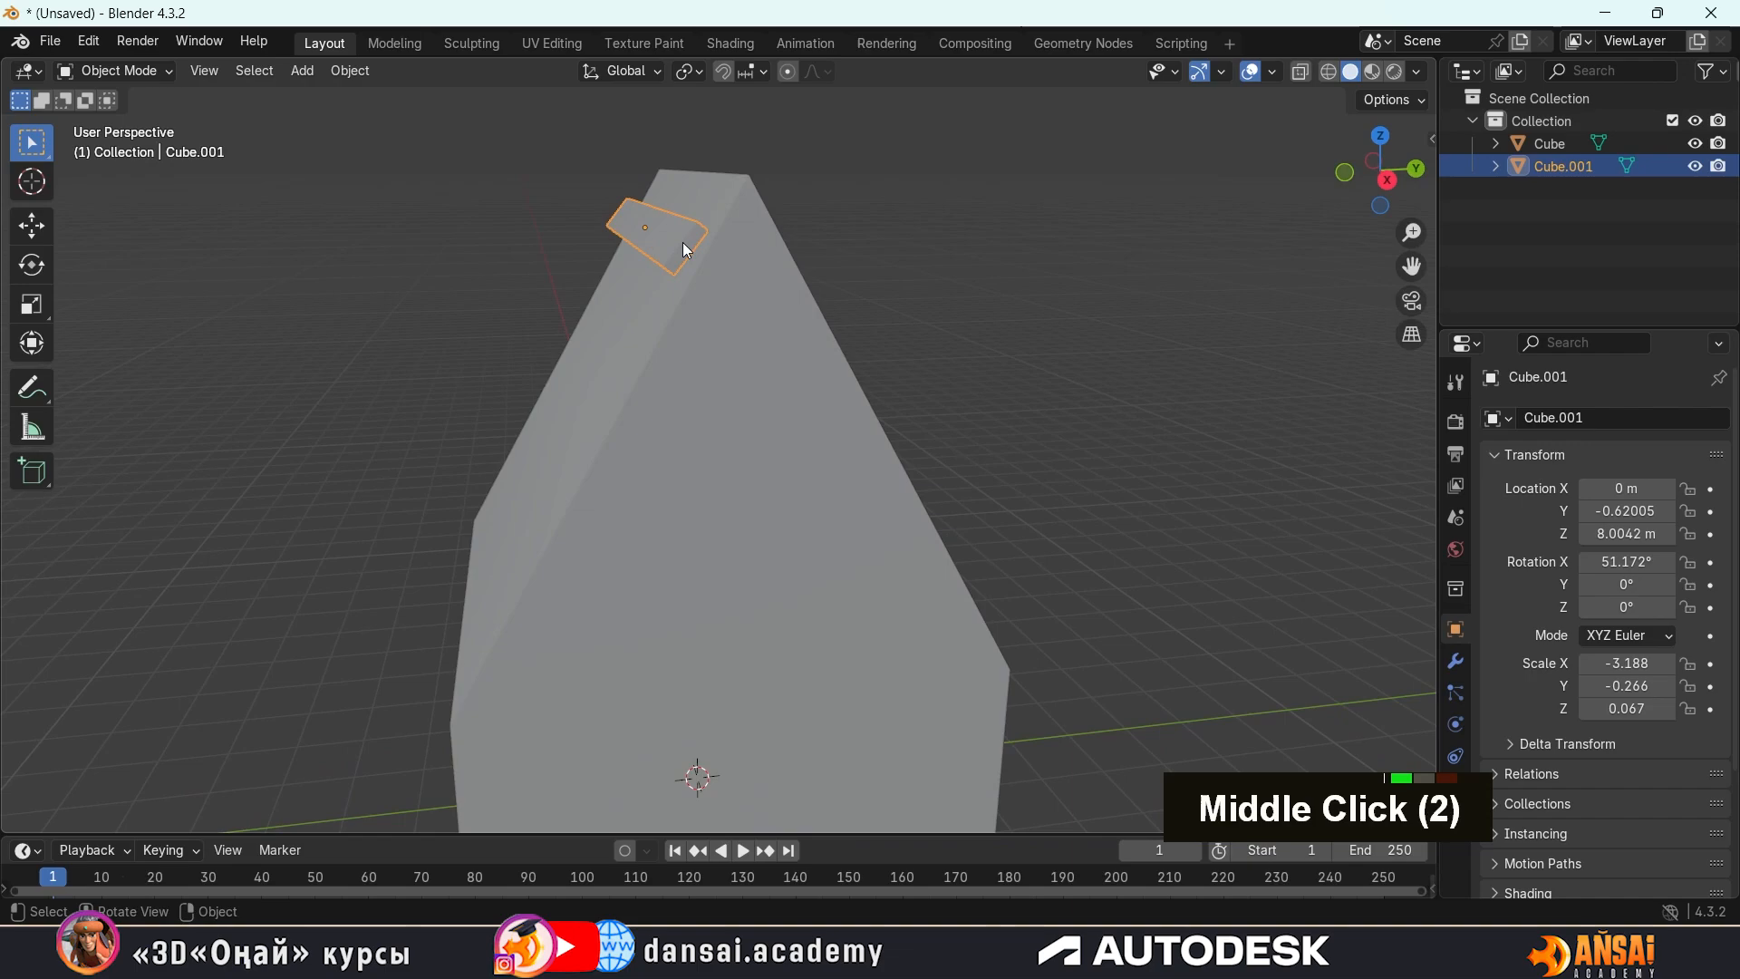
{"action": "middle_click_drag", "start_coordinate": [688, 247], "coordinate": [672, 248]}
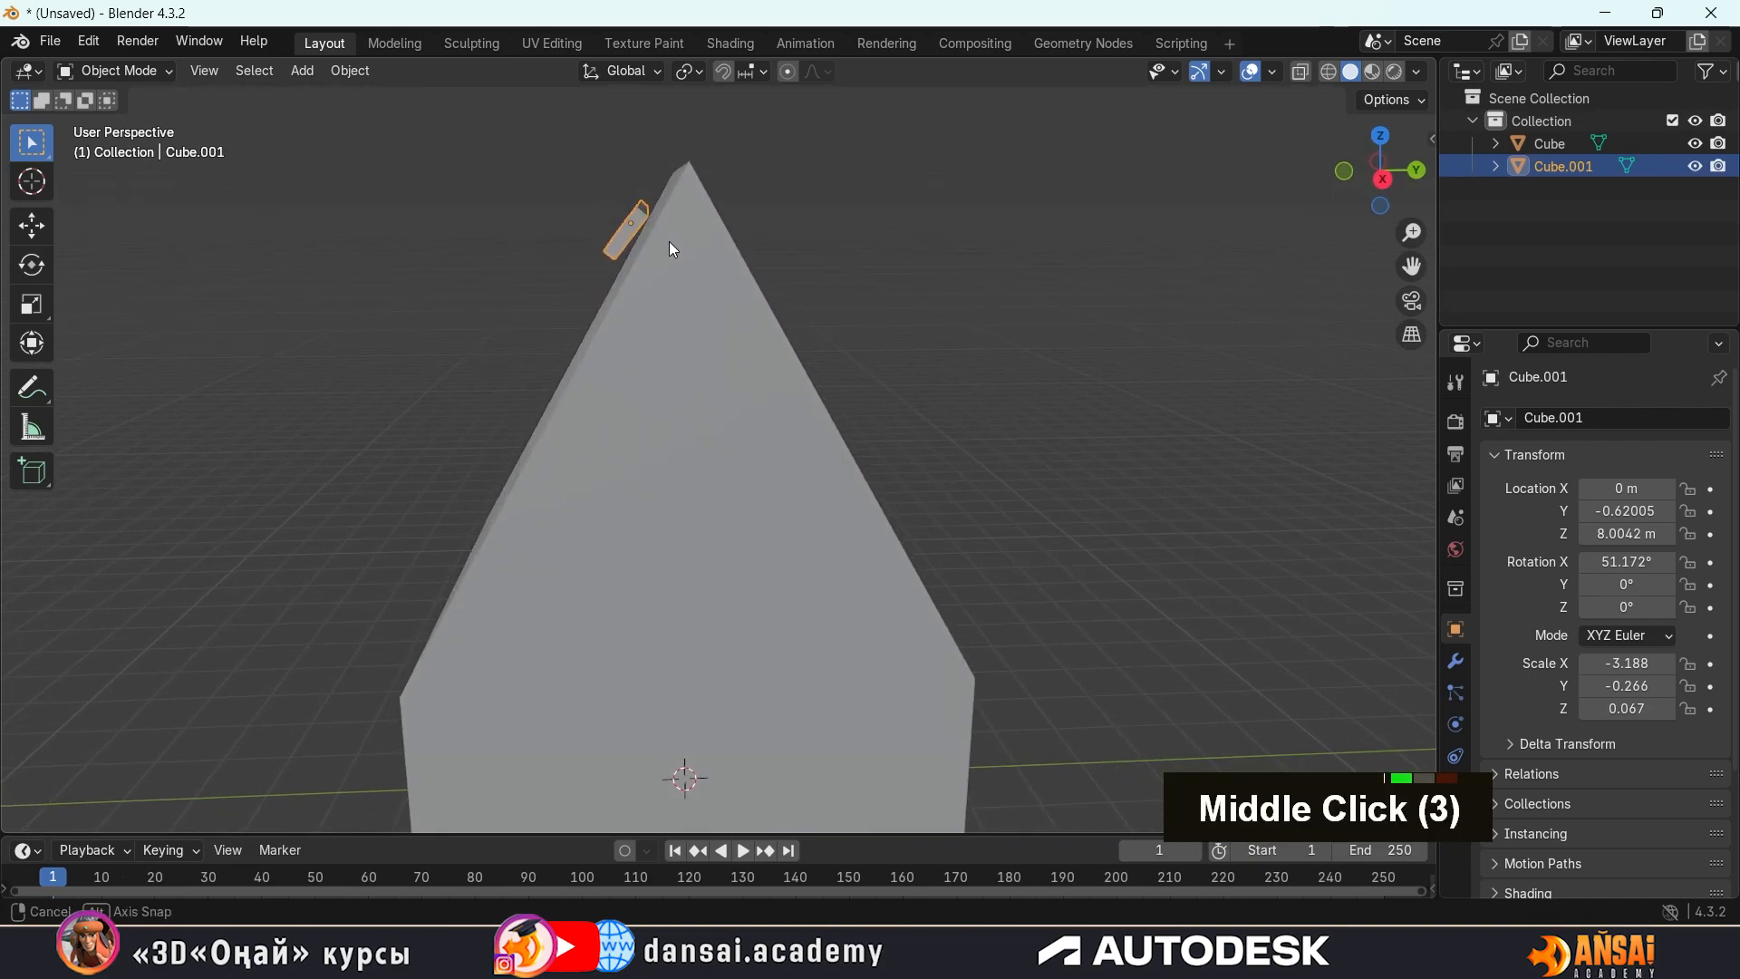
{"action": "scroll", "coordinate": [645, 253], "scroll_direction": "down", "scroll_amount": 2}
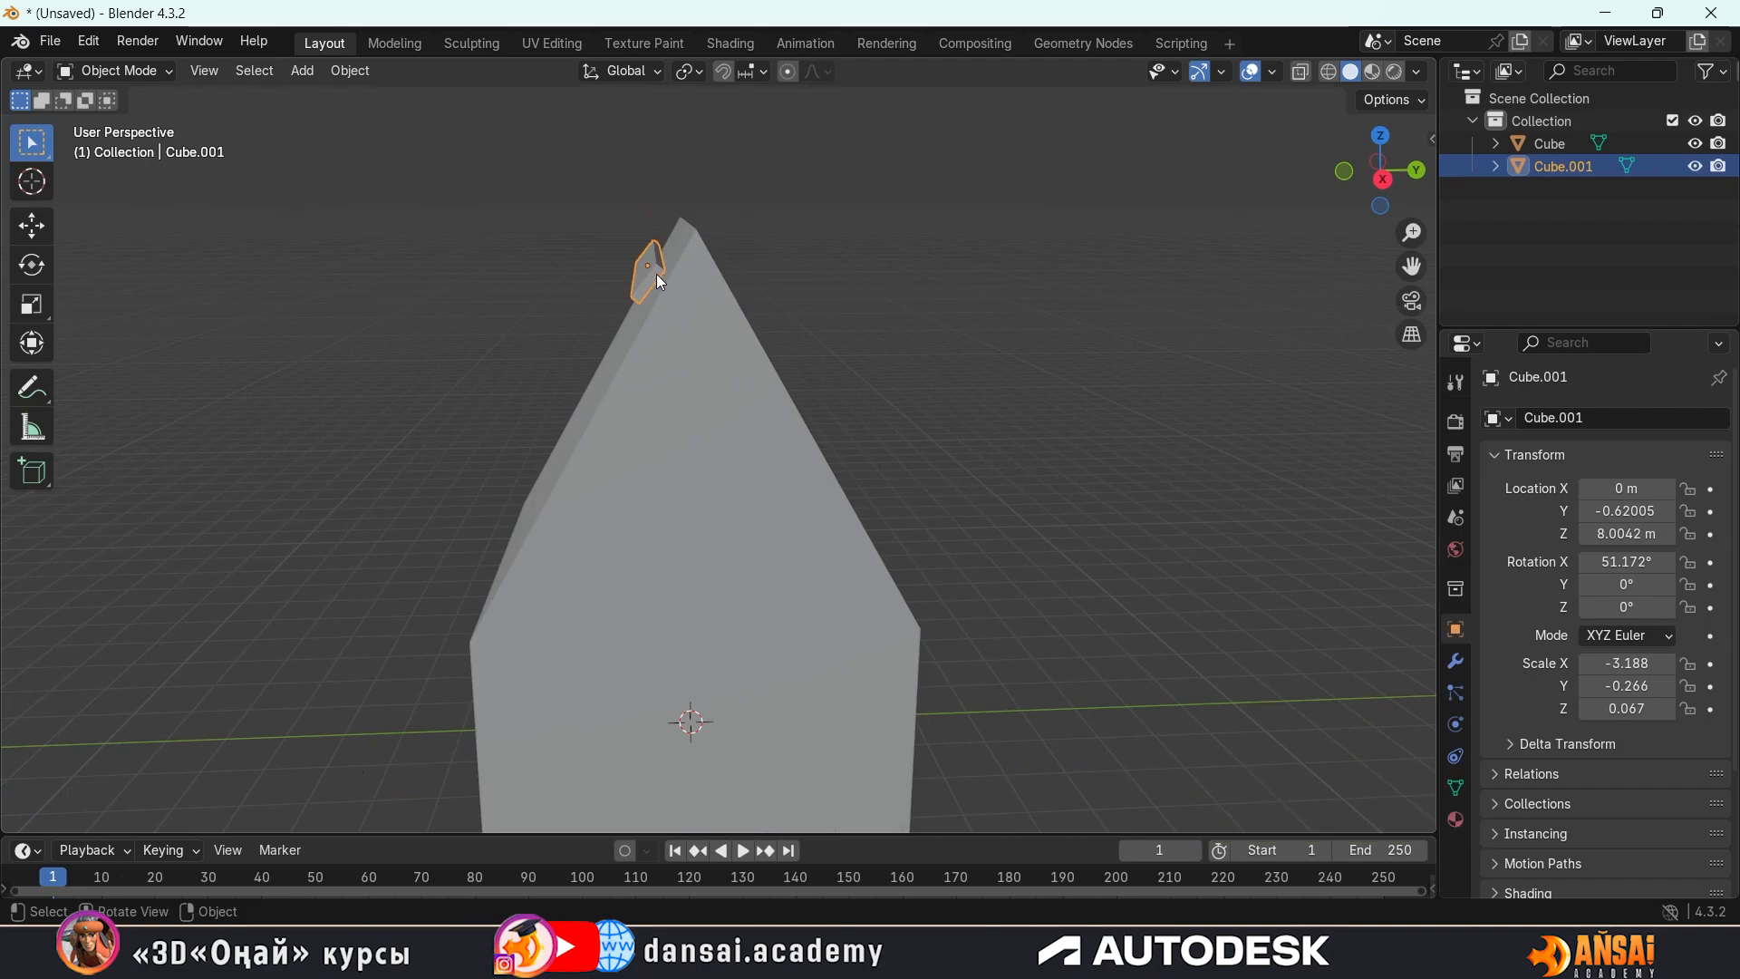
{"action": "middle_click_drag", "start_coordinate": [693, 342], "coordinate": [760, 385], "text": "shift"}
{"action": "scroll", "coordinate": [734, 359], "scroll_direction": "down", "scroll_amount": 2}
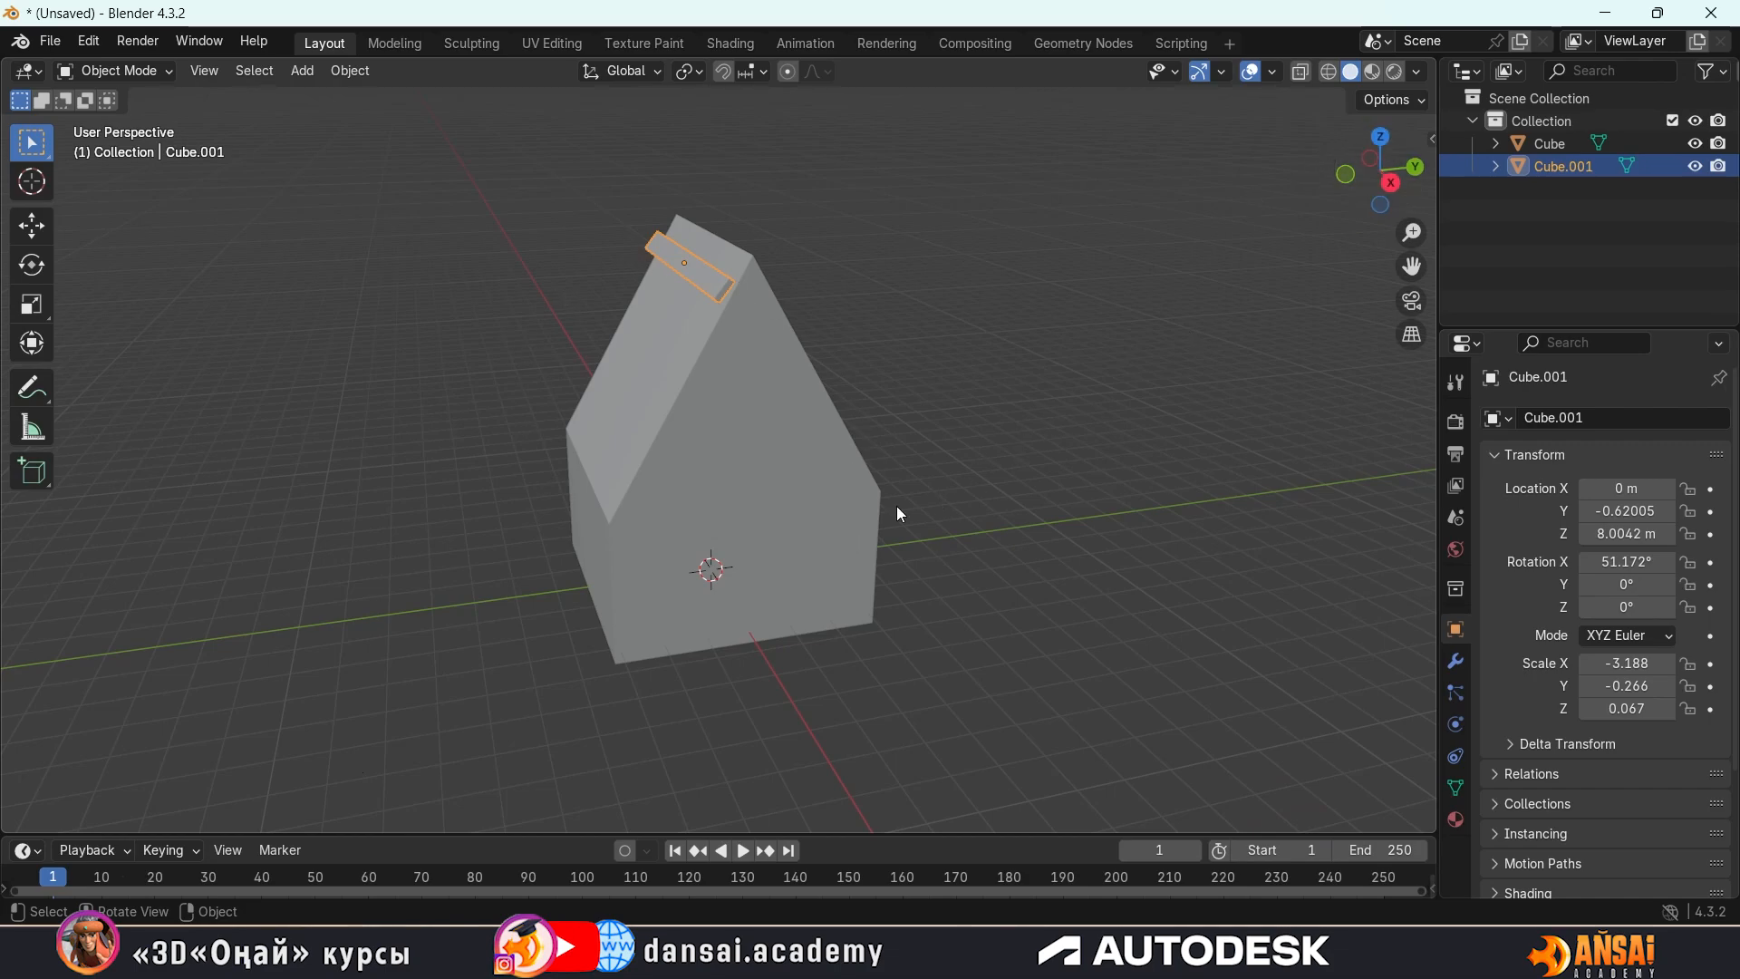
{"action": "middle_click_drag", "start_coordinate": [778, 569], "coordinate": [721, 552]}
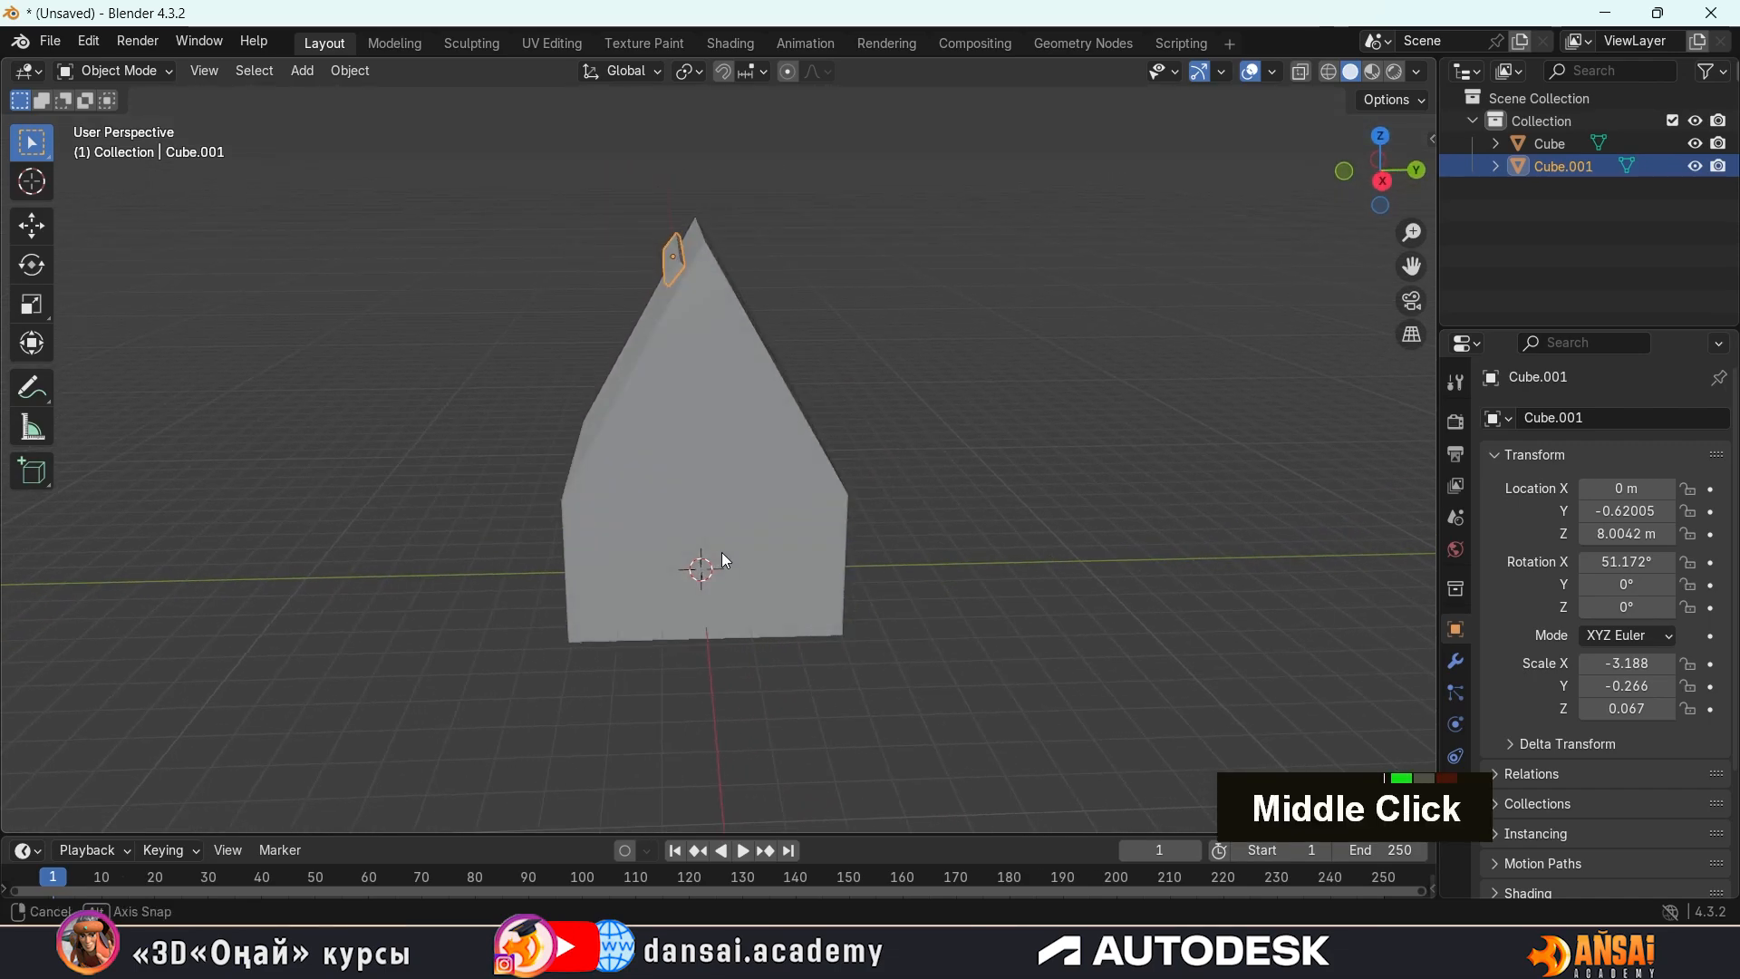
{"action": "scroll", "coordinate": [742, 263], "scroll_direction": "up", "scroll_amount": 2}
{"action": "middle_click_drag", "start_coordinate": [742, 262], "coordinate": [730, 298], "text": "shift"}
{"action": "scroll", "coordinate": [743, 252], "scroll_direction": "up", "scroll_amount": 2}
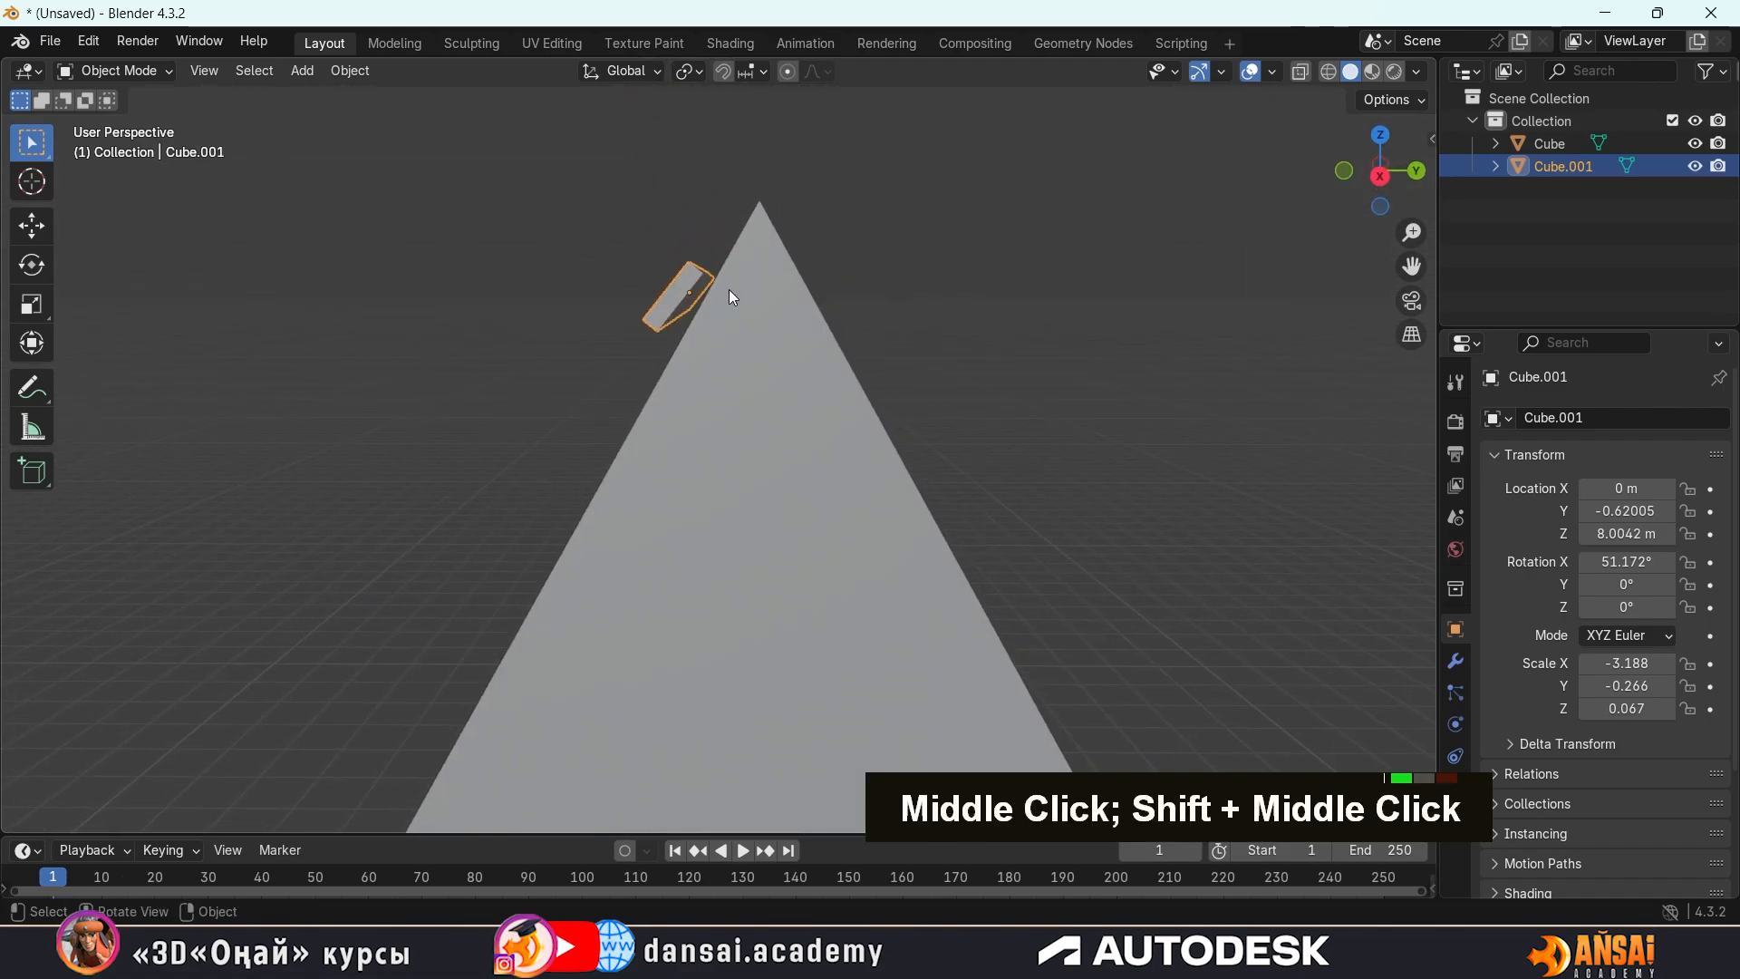
{"action": "key", "text": "g"}
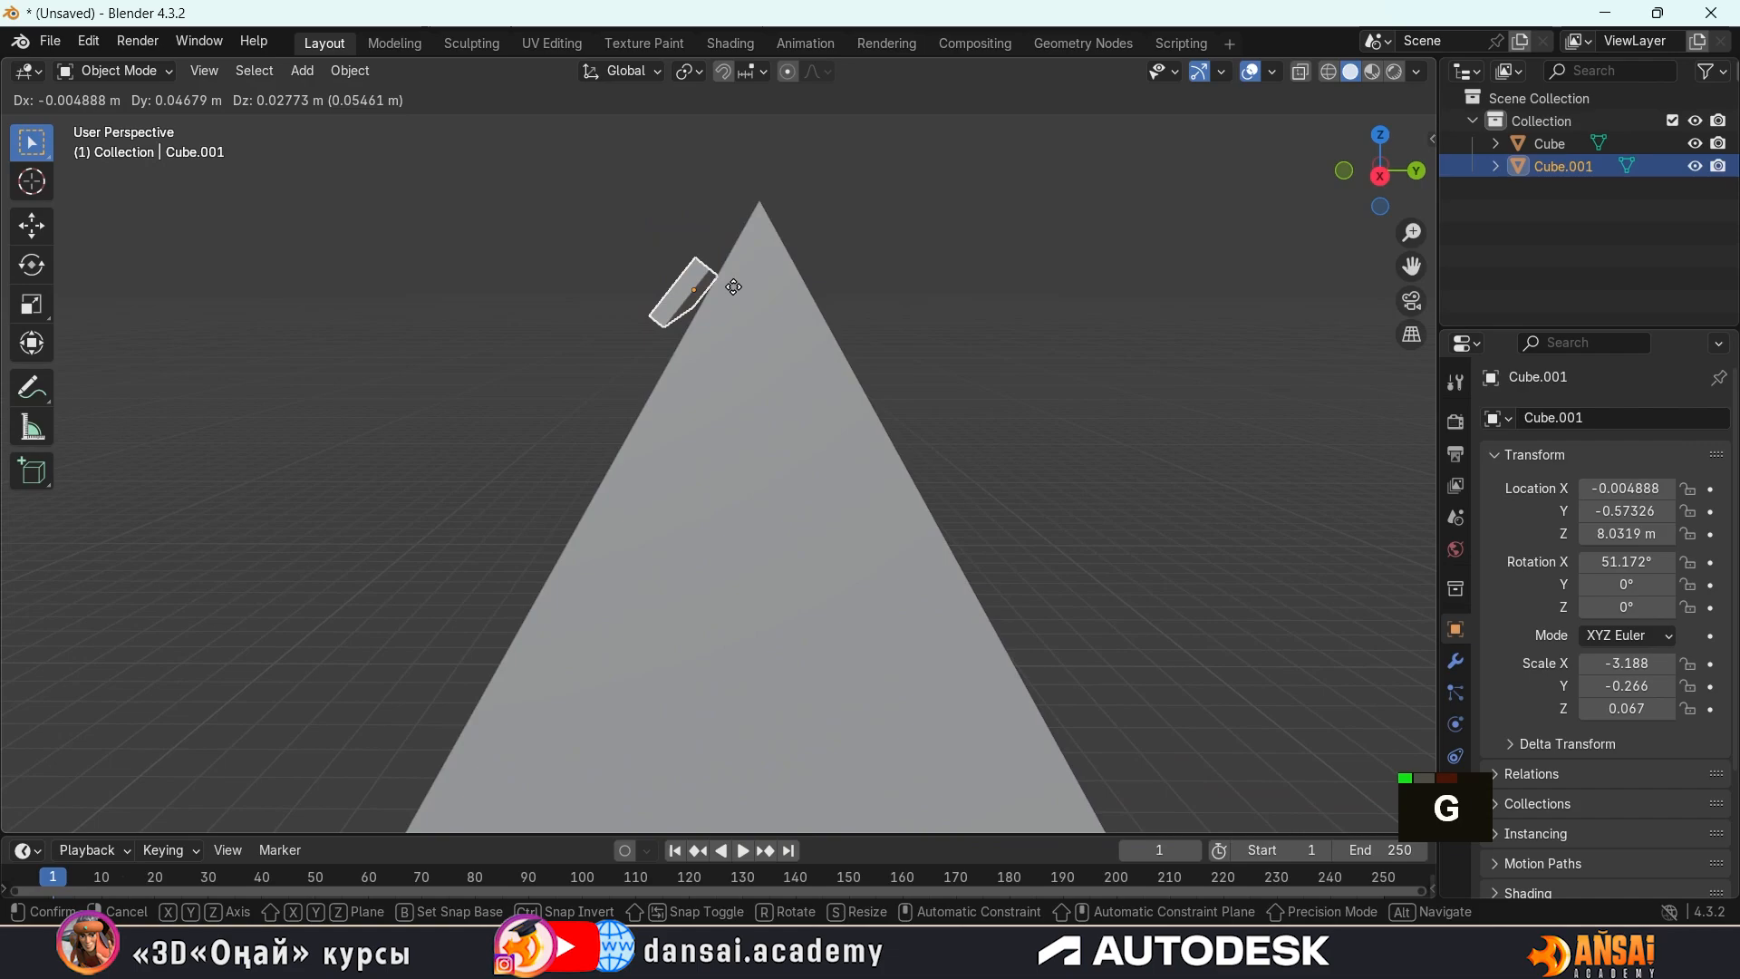
{"action": "key", "text": "x"}
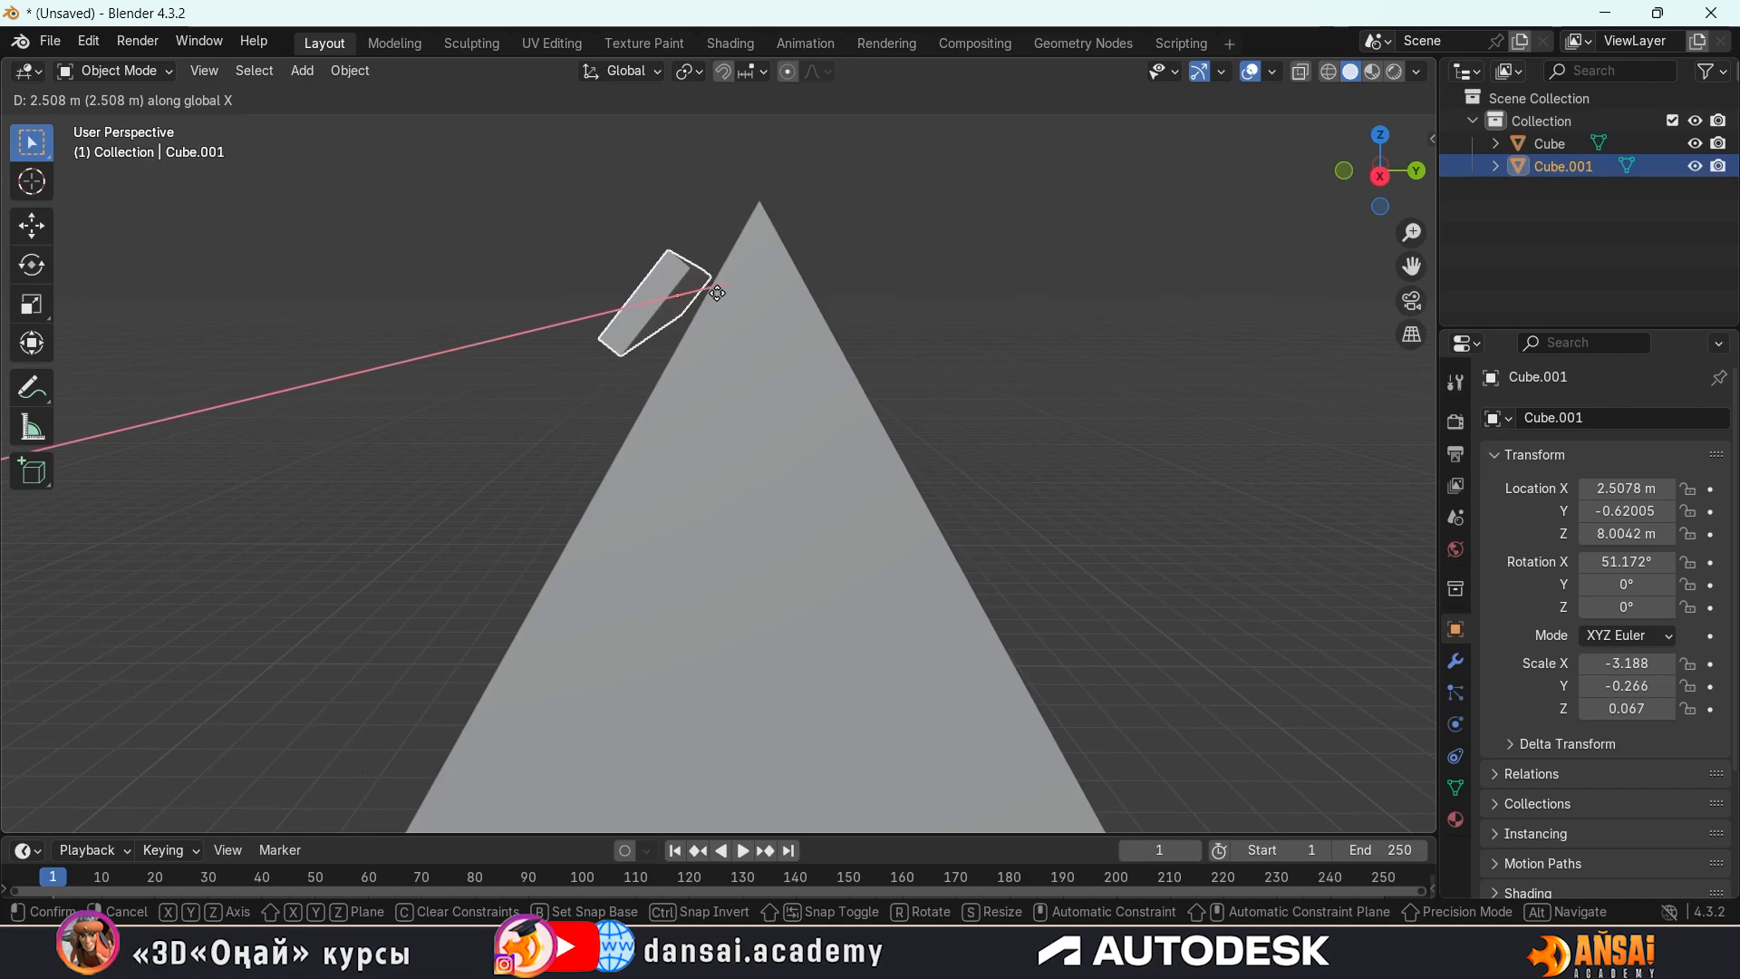
{"action": "key", "text": "x"}
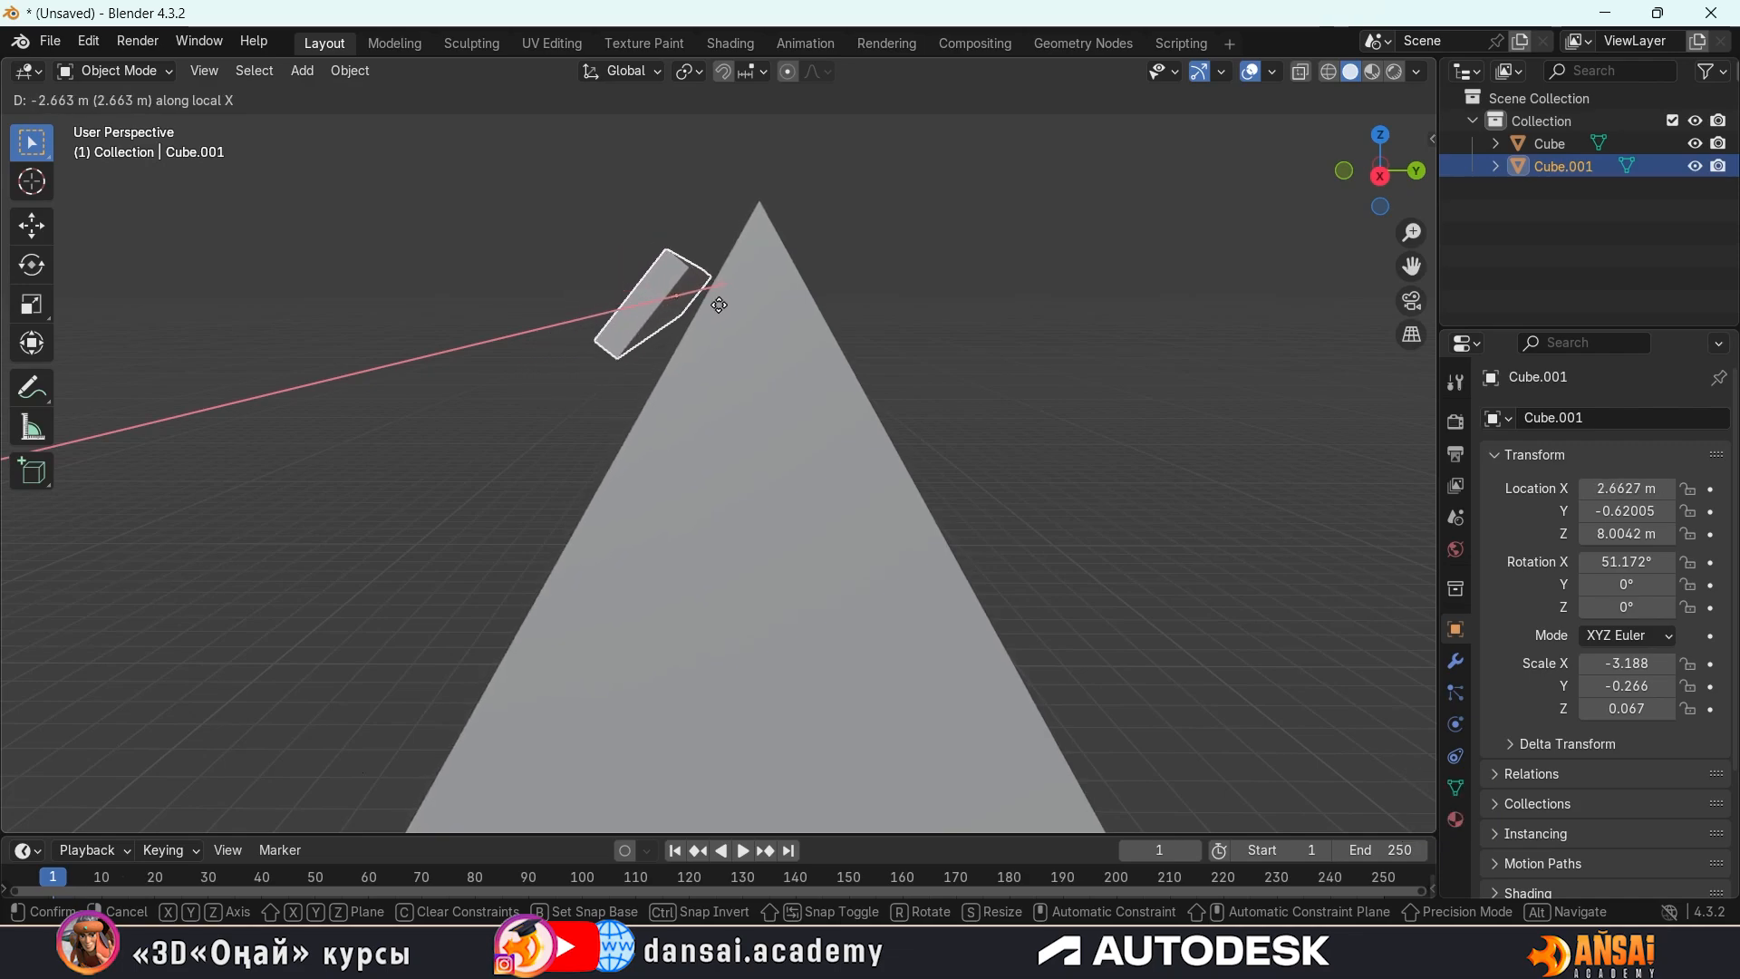
{"action": "middle_click", "coordinate": [738, 315]}
{"action": "key", "text": "ctrl+z"}
{"action": "middle_click", "coordinate": [703, 315]}
{"action": "key", "text": "Escape"}
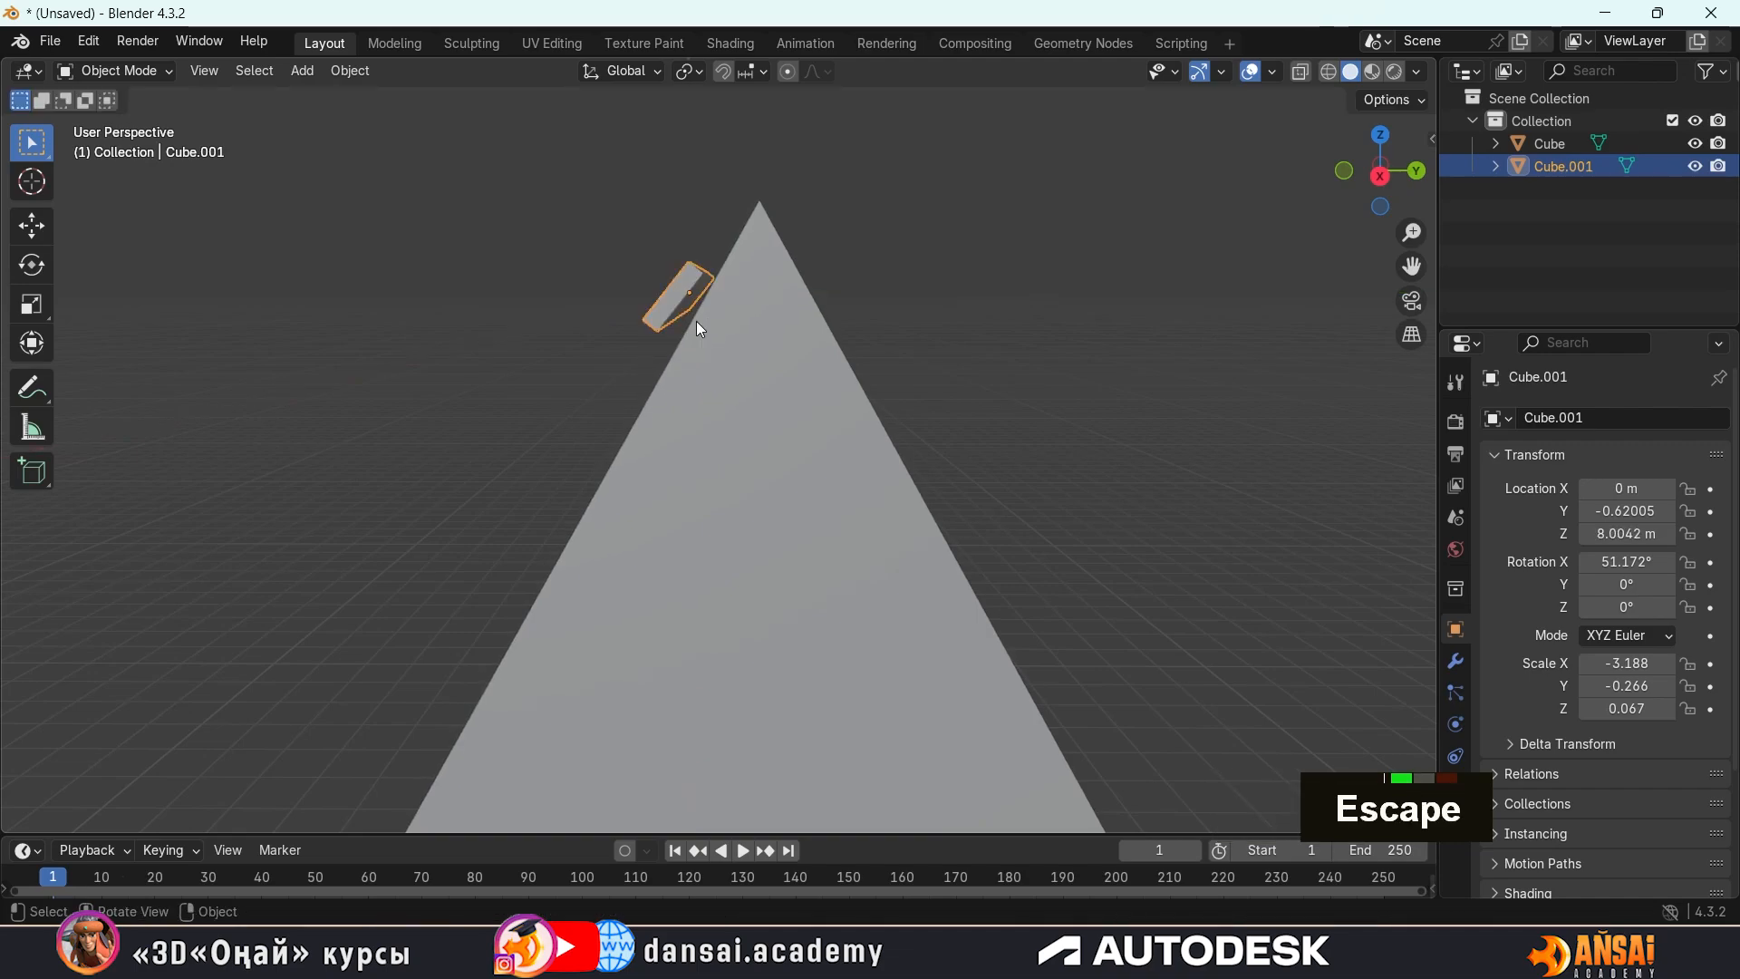
{"action": "middle_click_drag", "start_coordinate": [700, 330], "coordinate": [748, 340]}
{"action": "key", "text": "g"}
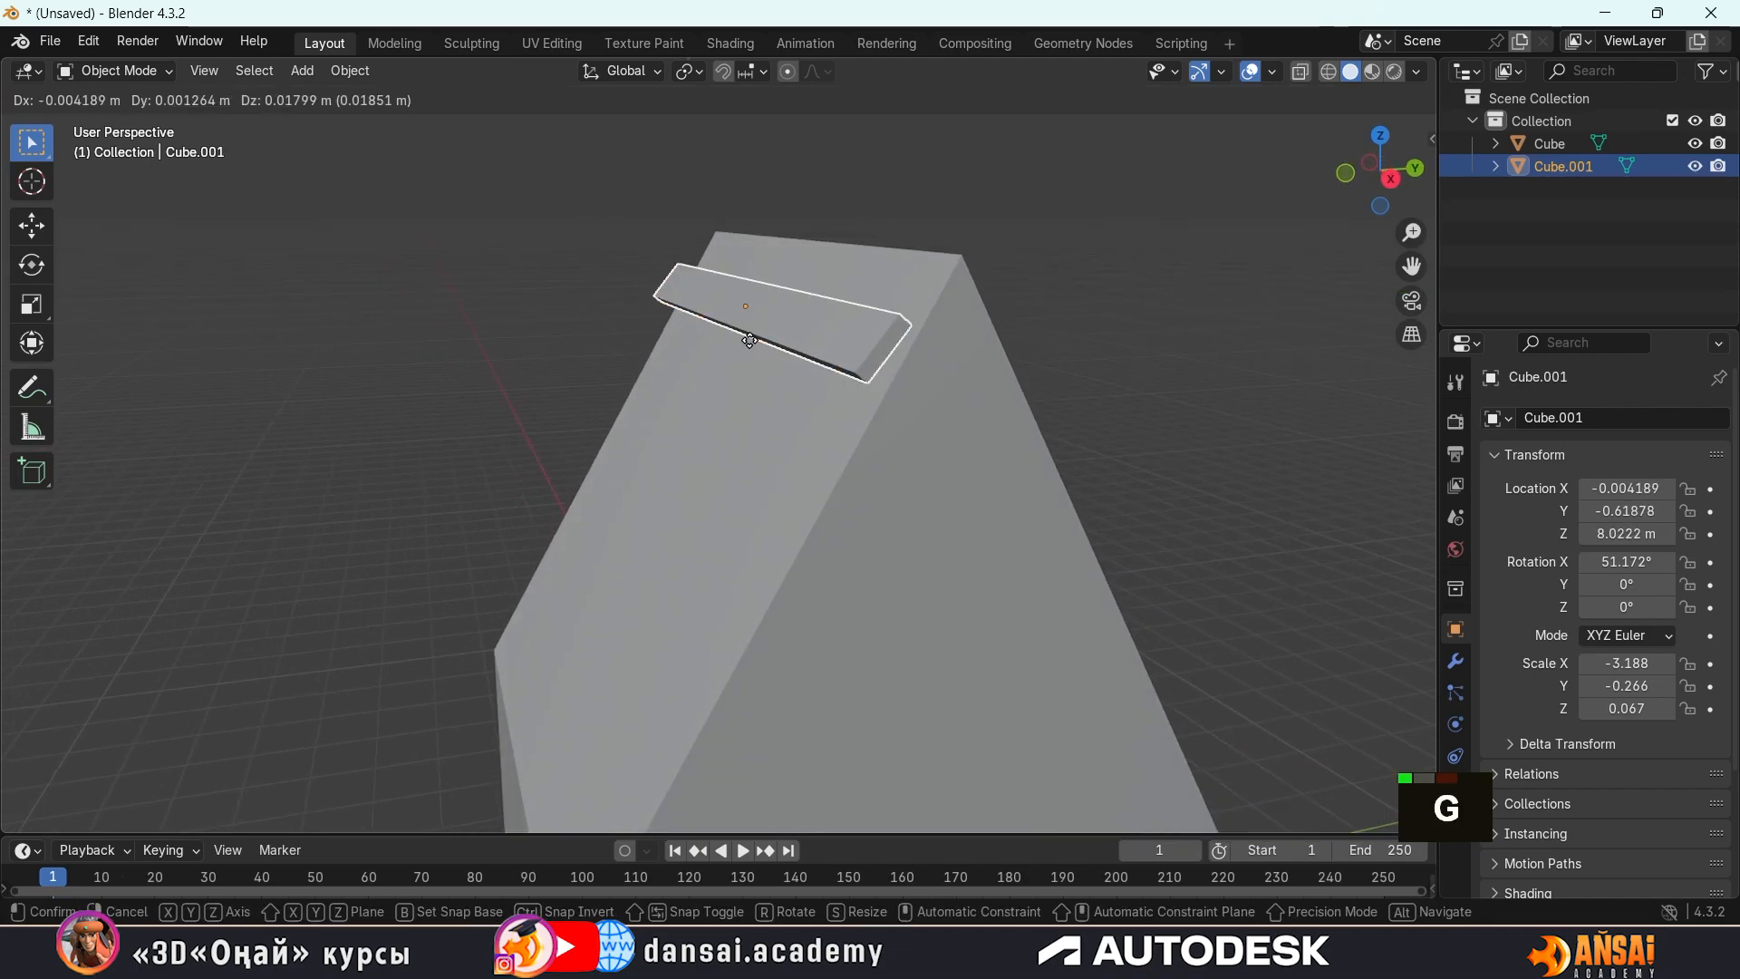
{"action": "key", "text": "z"}
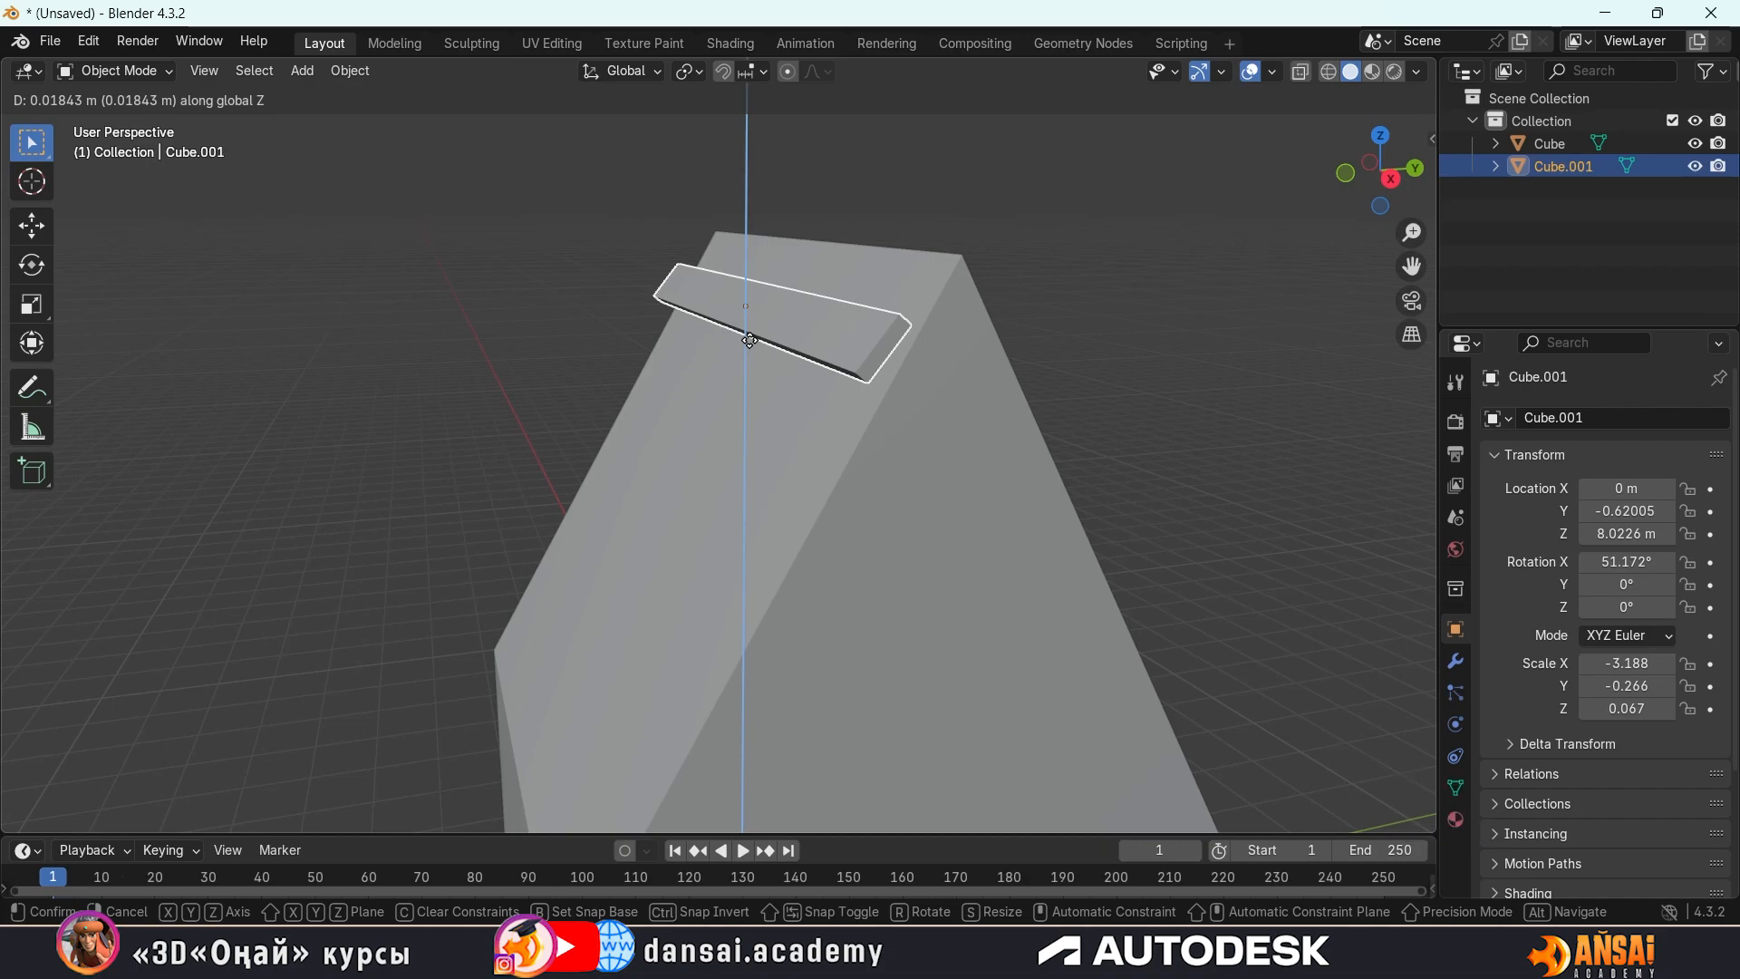
{"action": "key", "text": "z"}
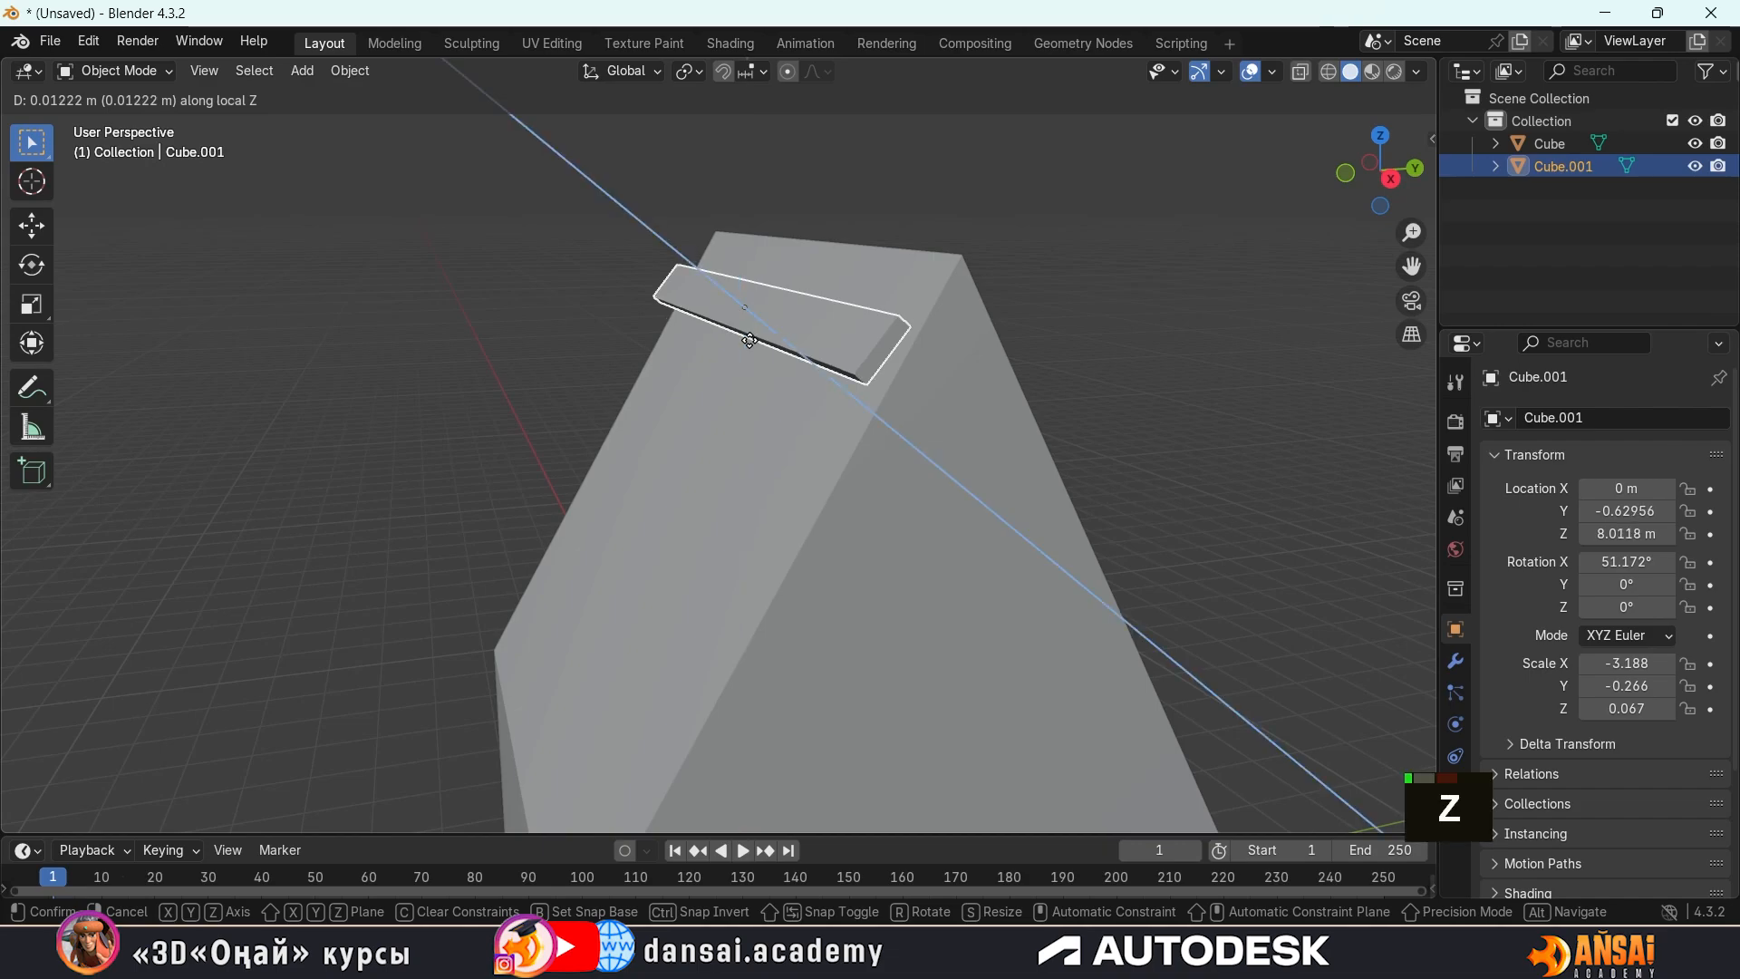
{"action": "middle_click", "coordinate": [749, 340]}
{"action": "key", "text": "Escape"}
{"action": "middle_click_drag", "start_coordinate": [752, 335], "coordinate": [710, 324]}
{"action": "key", "text": "g"}
{"action": "key", "text": "z"}
{"action": "key", "text": "z"}
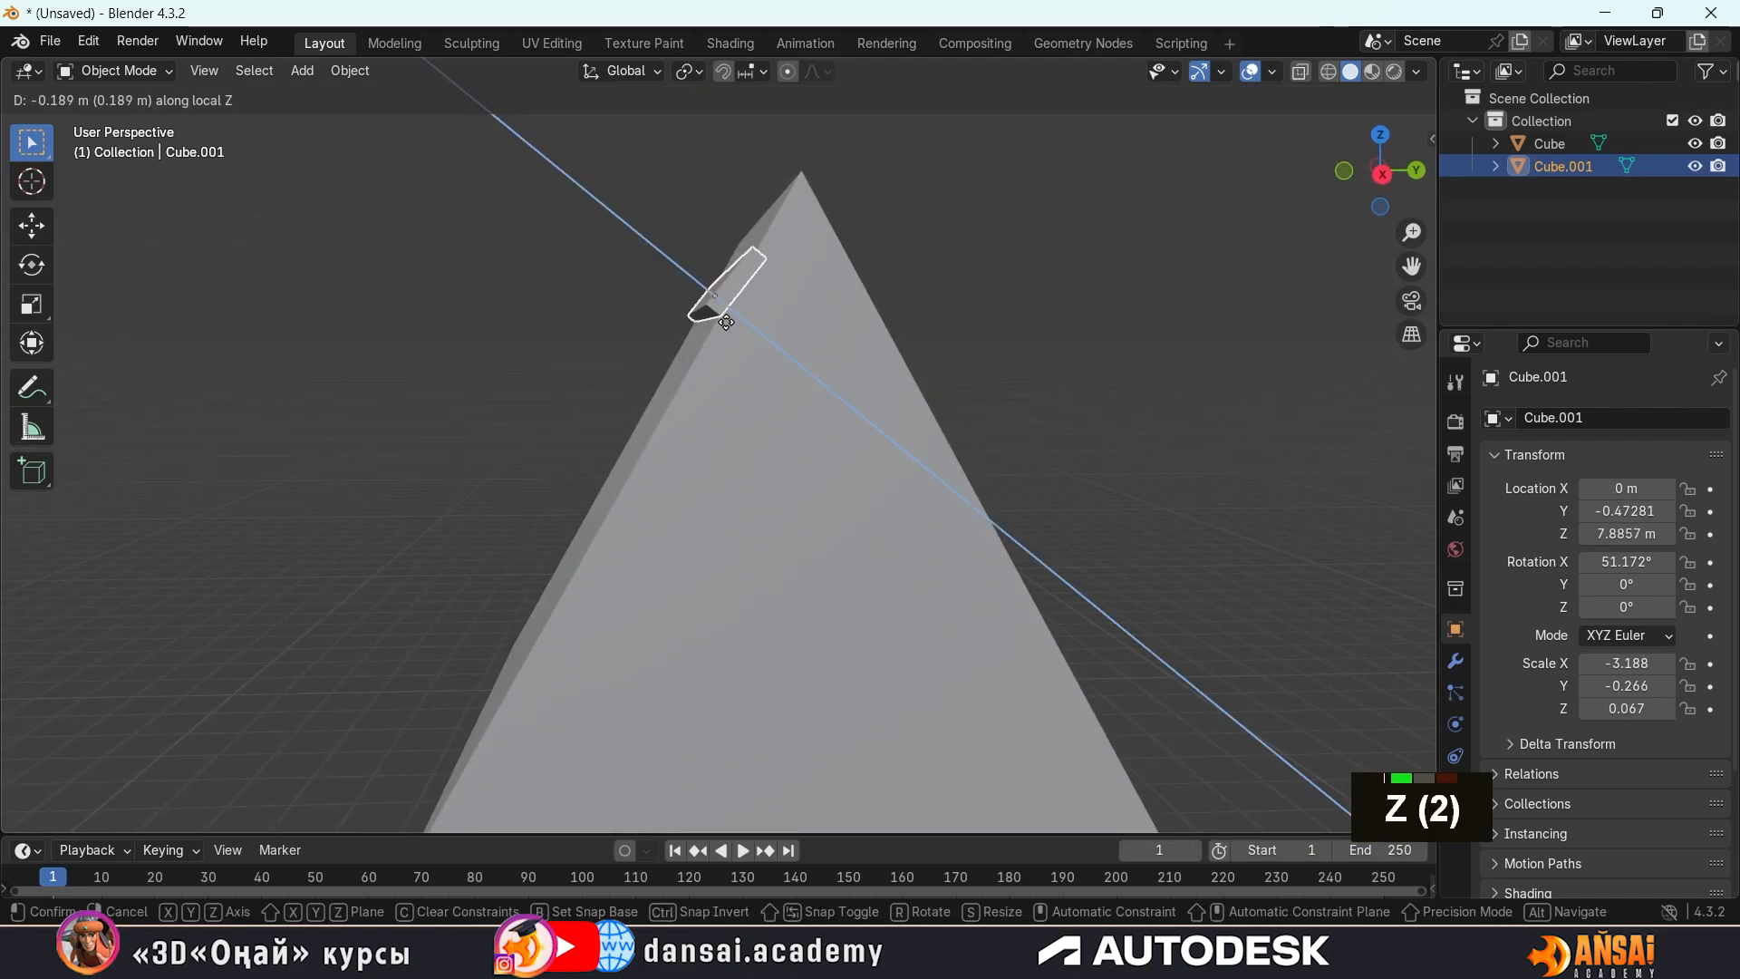
{"action": "key", "text": "Escape"}
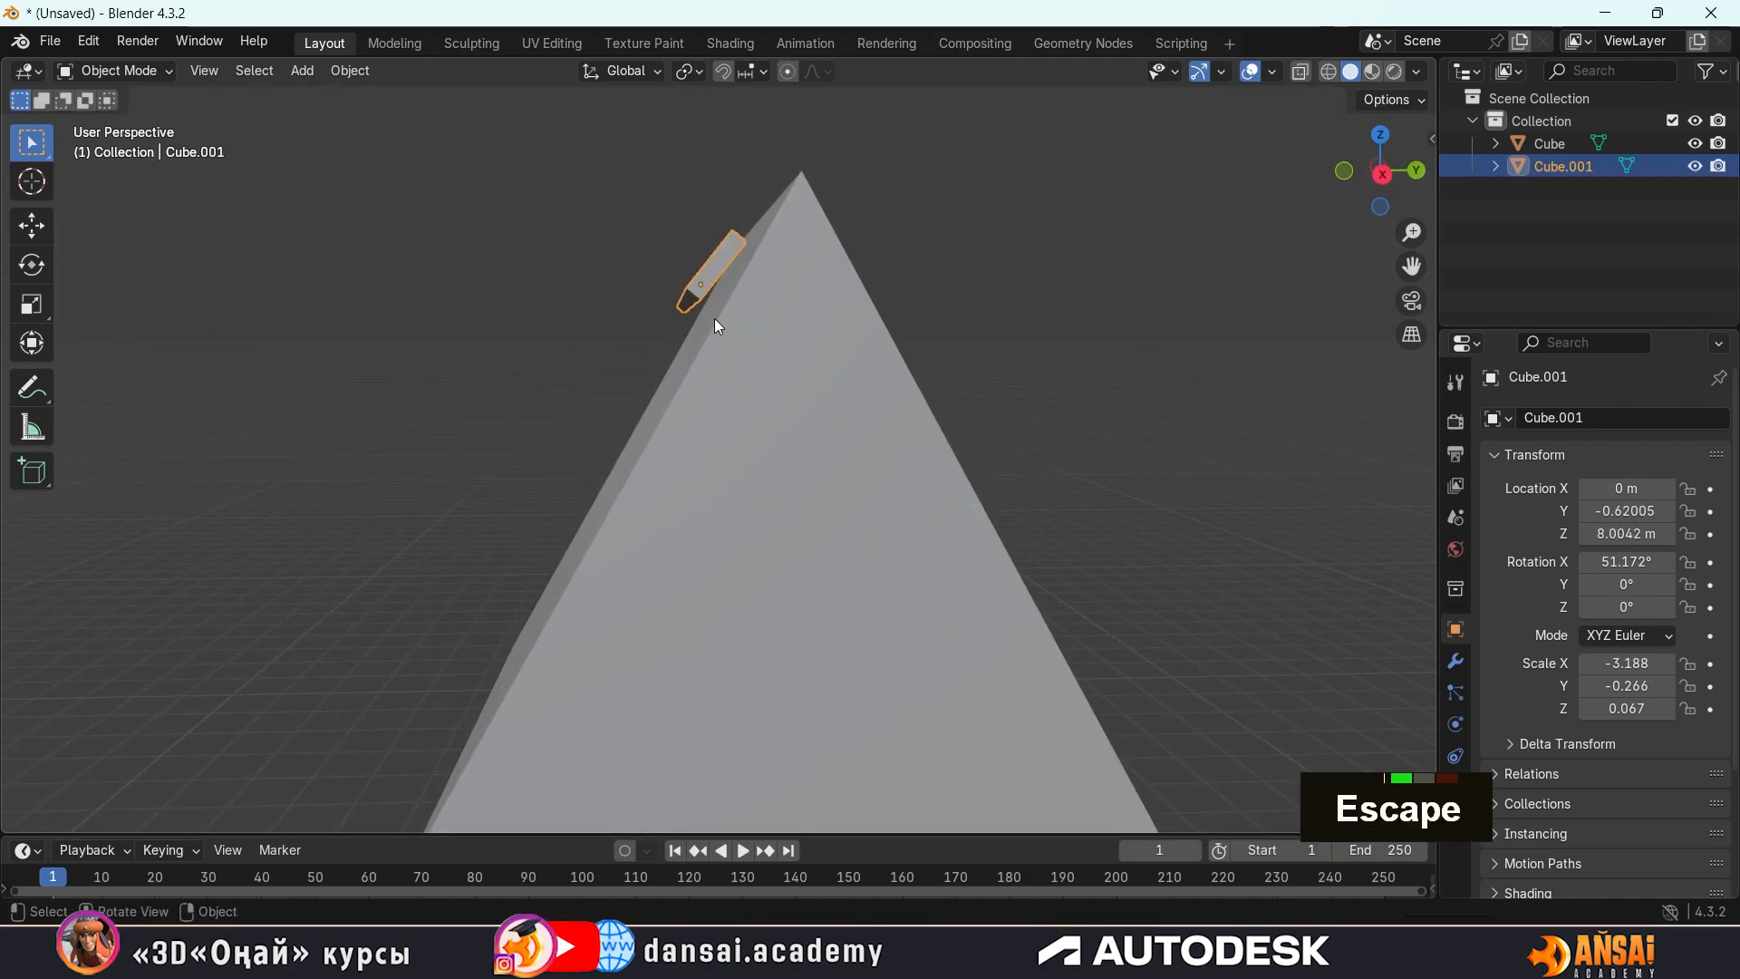
Slide the roof strip along its local Y axis up to the ridge, to about Y -0.237 m and Z 8.48 m
{"action": "mouse_move", "coordinate": [714, 318]}
{"action": "middle_mouse_down"}
{"action": "mouse_move", "coordinate": [720, 345]}
{"action": "mouse_move", "coordinate": [767, 356]}
{"action": "mouse_move", "coordinate": [722, 330]}
{"action": "middle_mouse_up"}
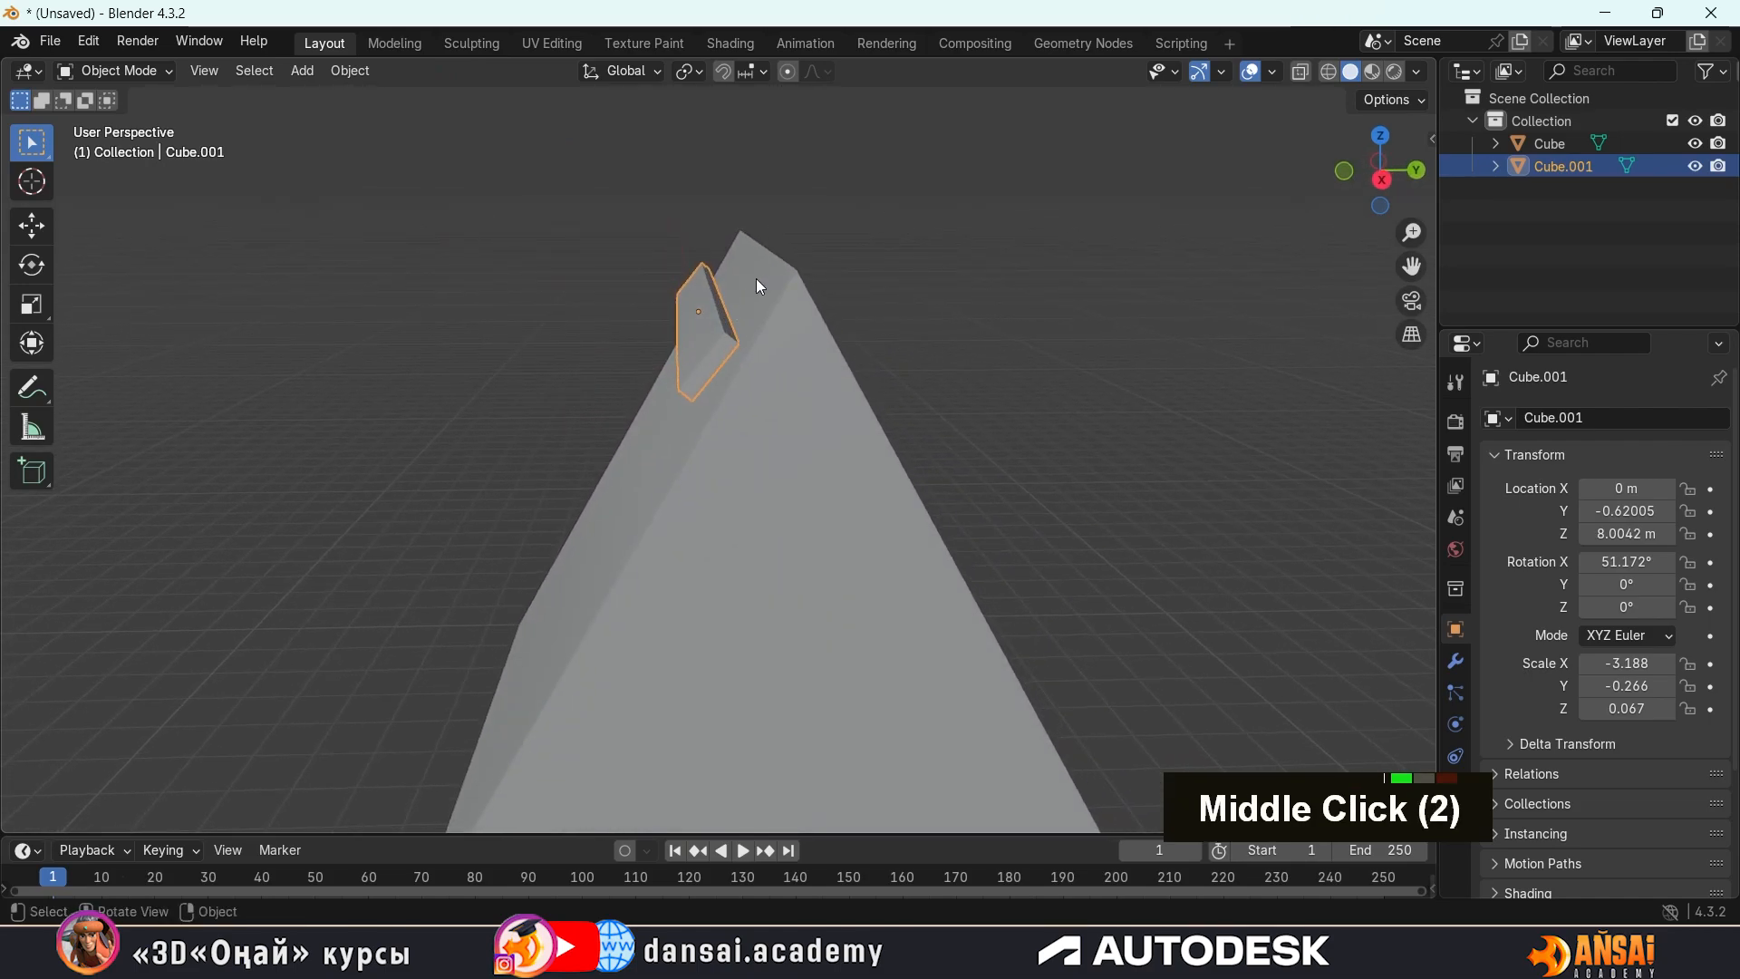
{"action": "key", "text": "g"}
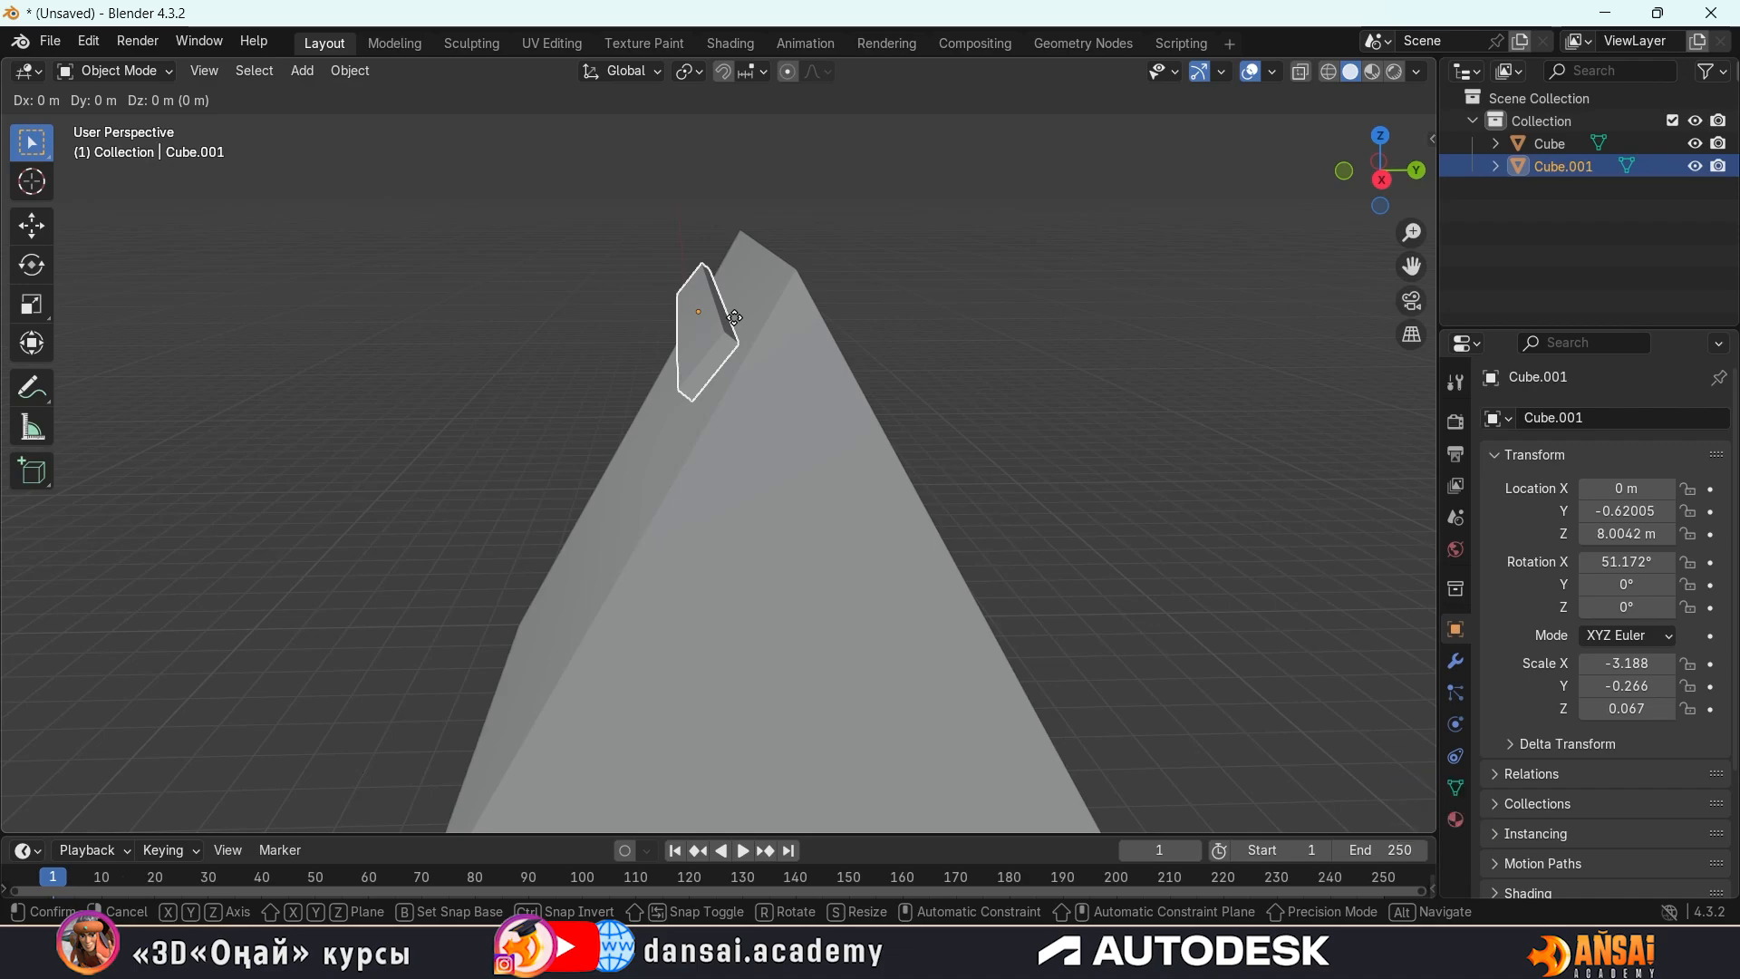
{"action": "key", "text": "y"}
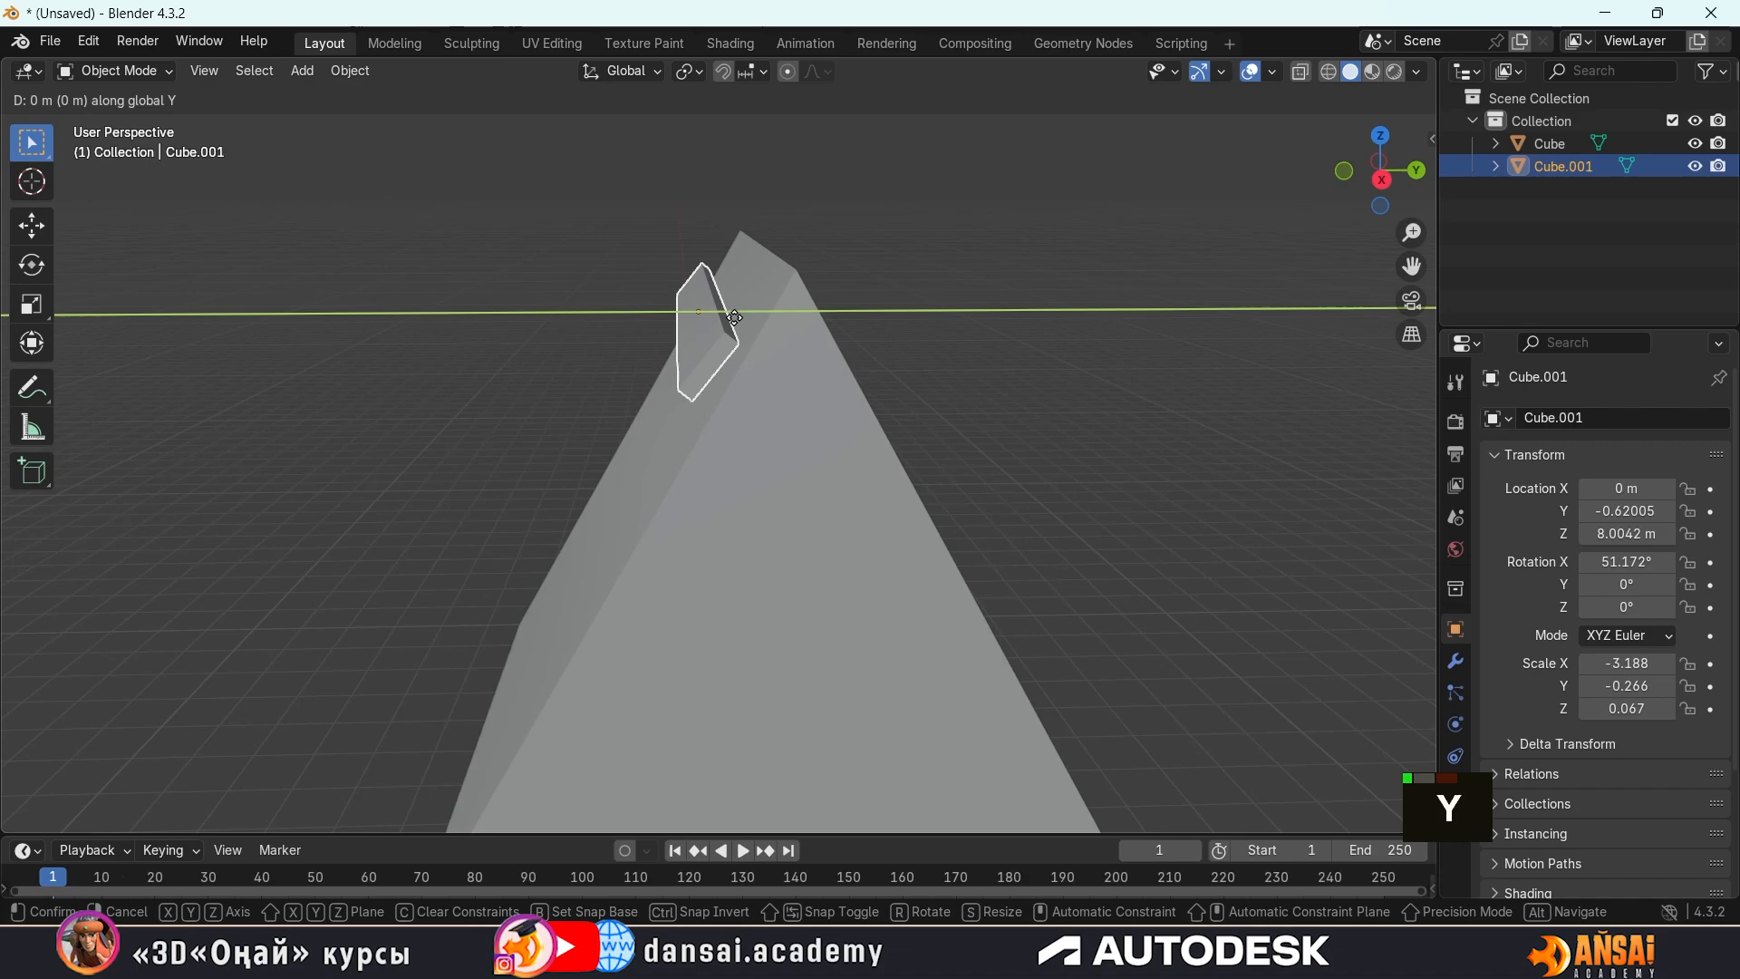
{"action": "key", "text": "y"}
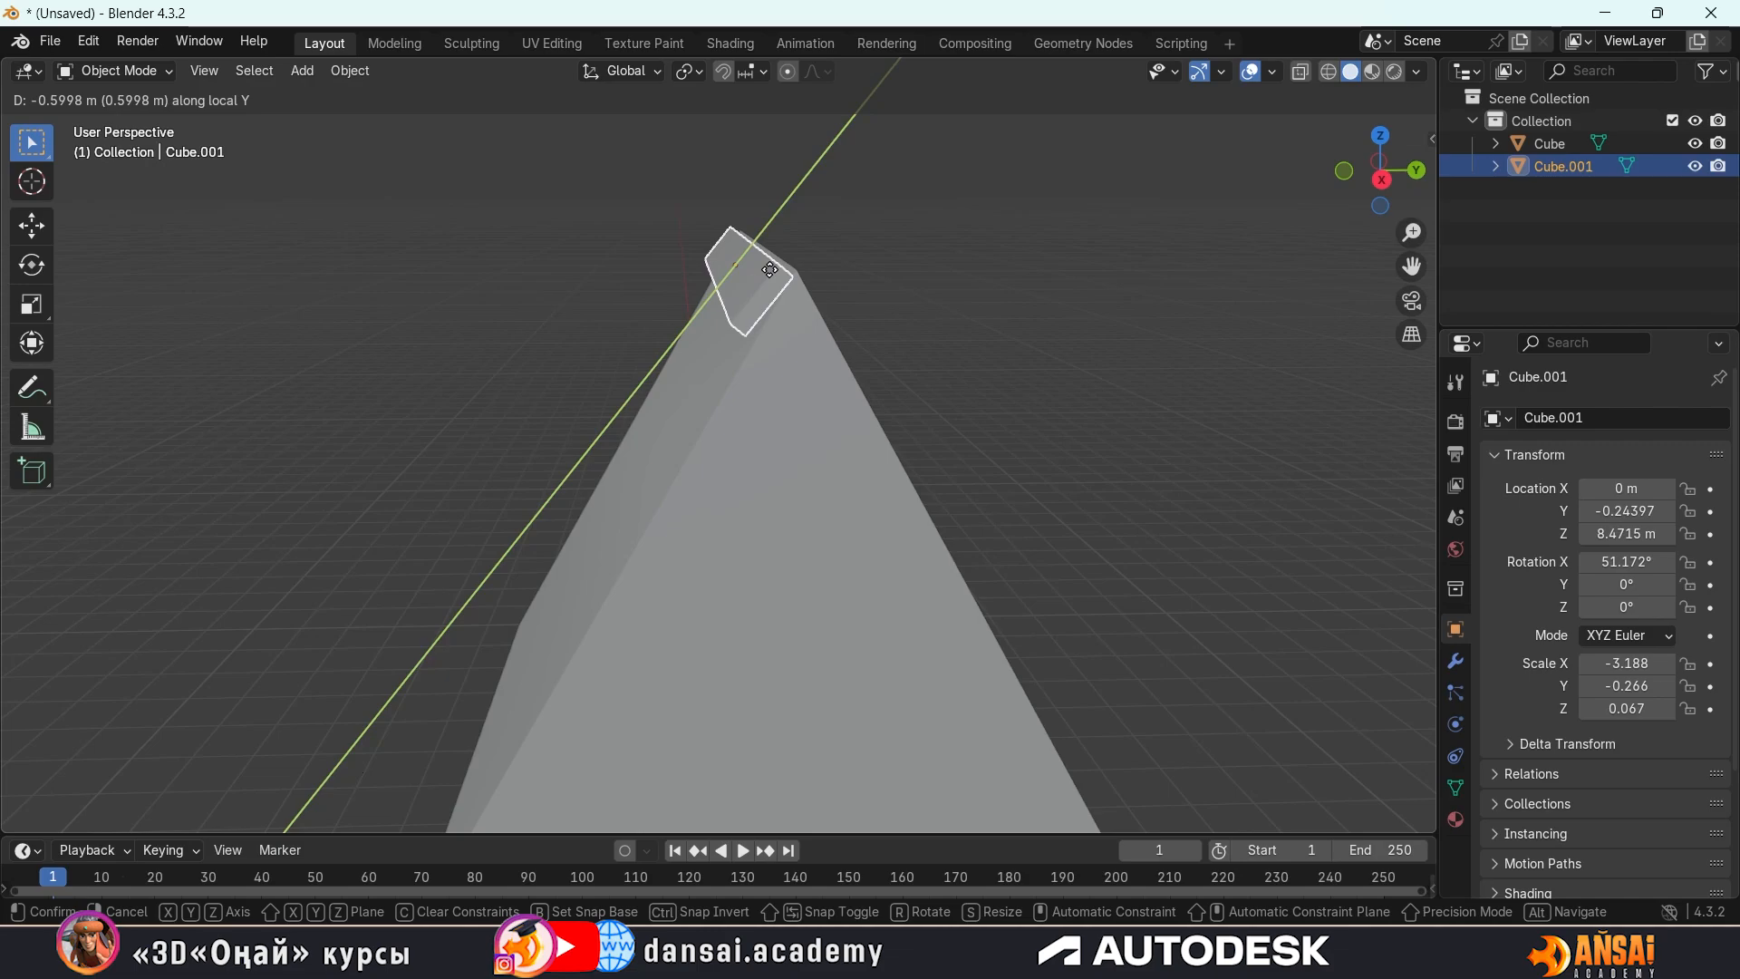
{"action": "left_click", "coordinate": [769, 269]}
{"action": "middle_click_drag", "start_coordinate": [776, 273], "coordinate": [1062, 255]}
{"action": "key", "text": "g"}
{"action": "key", "text": "y"}
{"action": "key", "text": "y"}
{"action": "left_click", "coordinate": [795, 258]}
Lengthen the ridge strip along X to a scale of about -3.486 so it overhangs both gable ends
{"action": "key", "text": "s"}
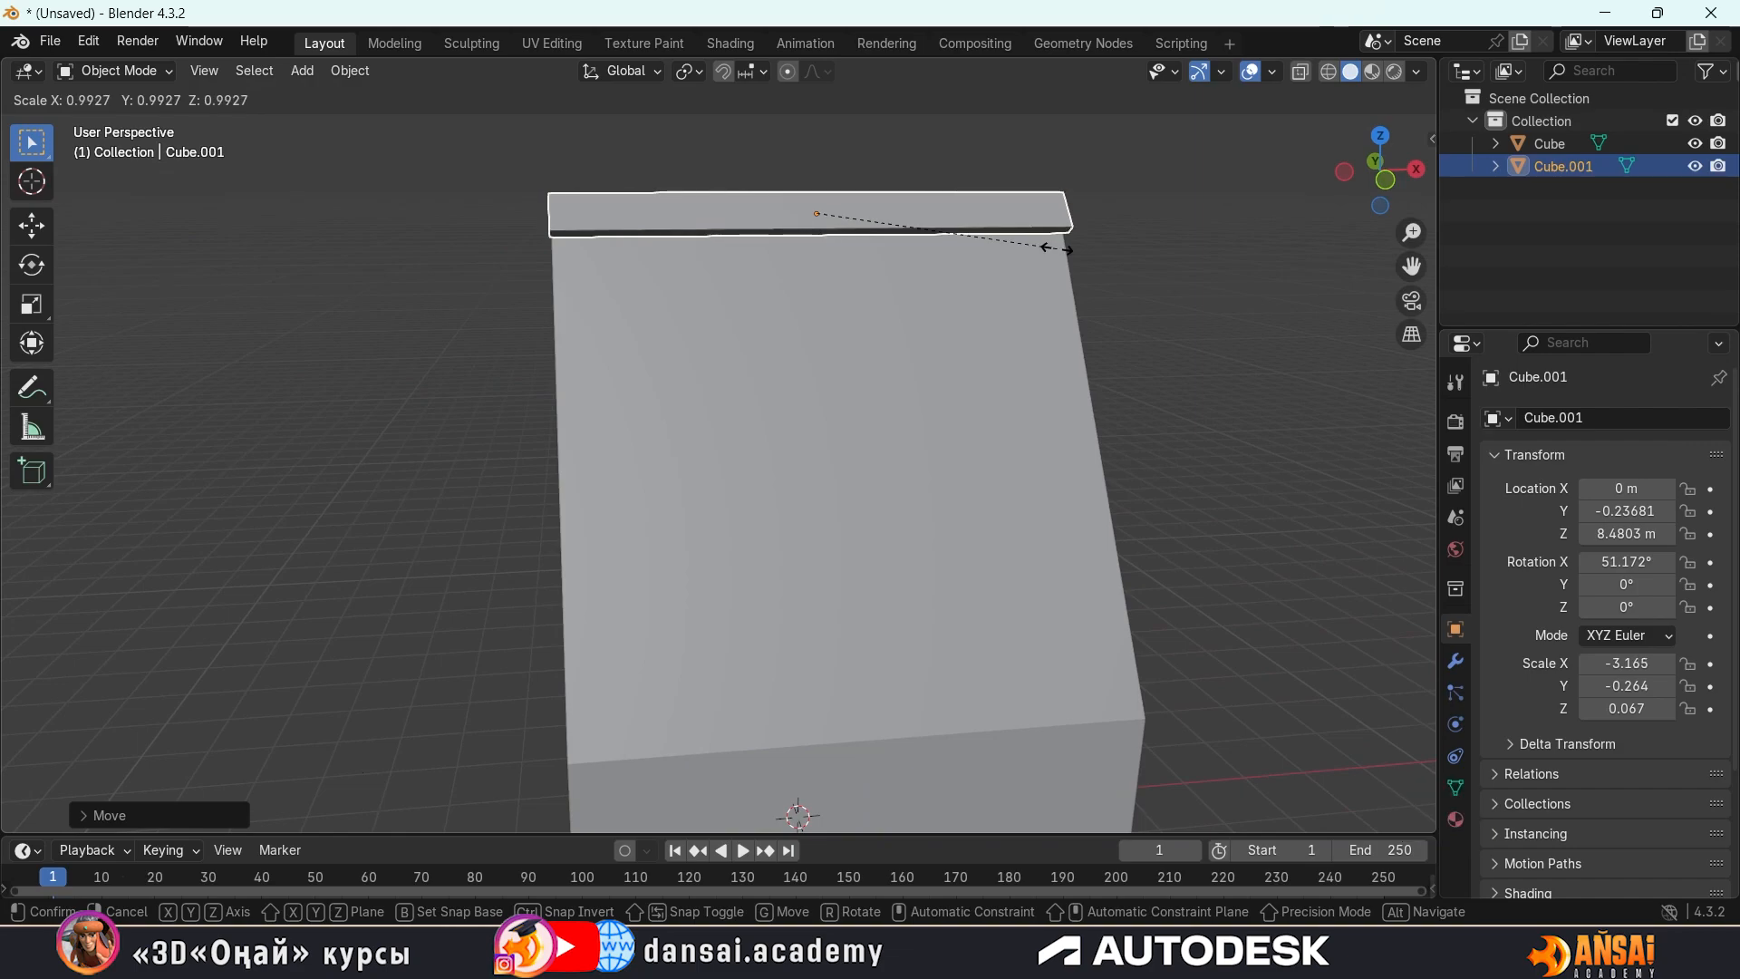
{"action": "key", "text": "x"}
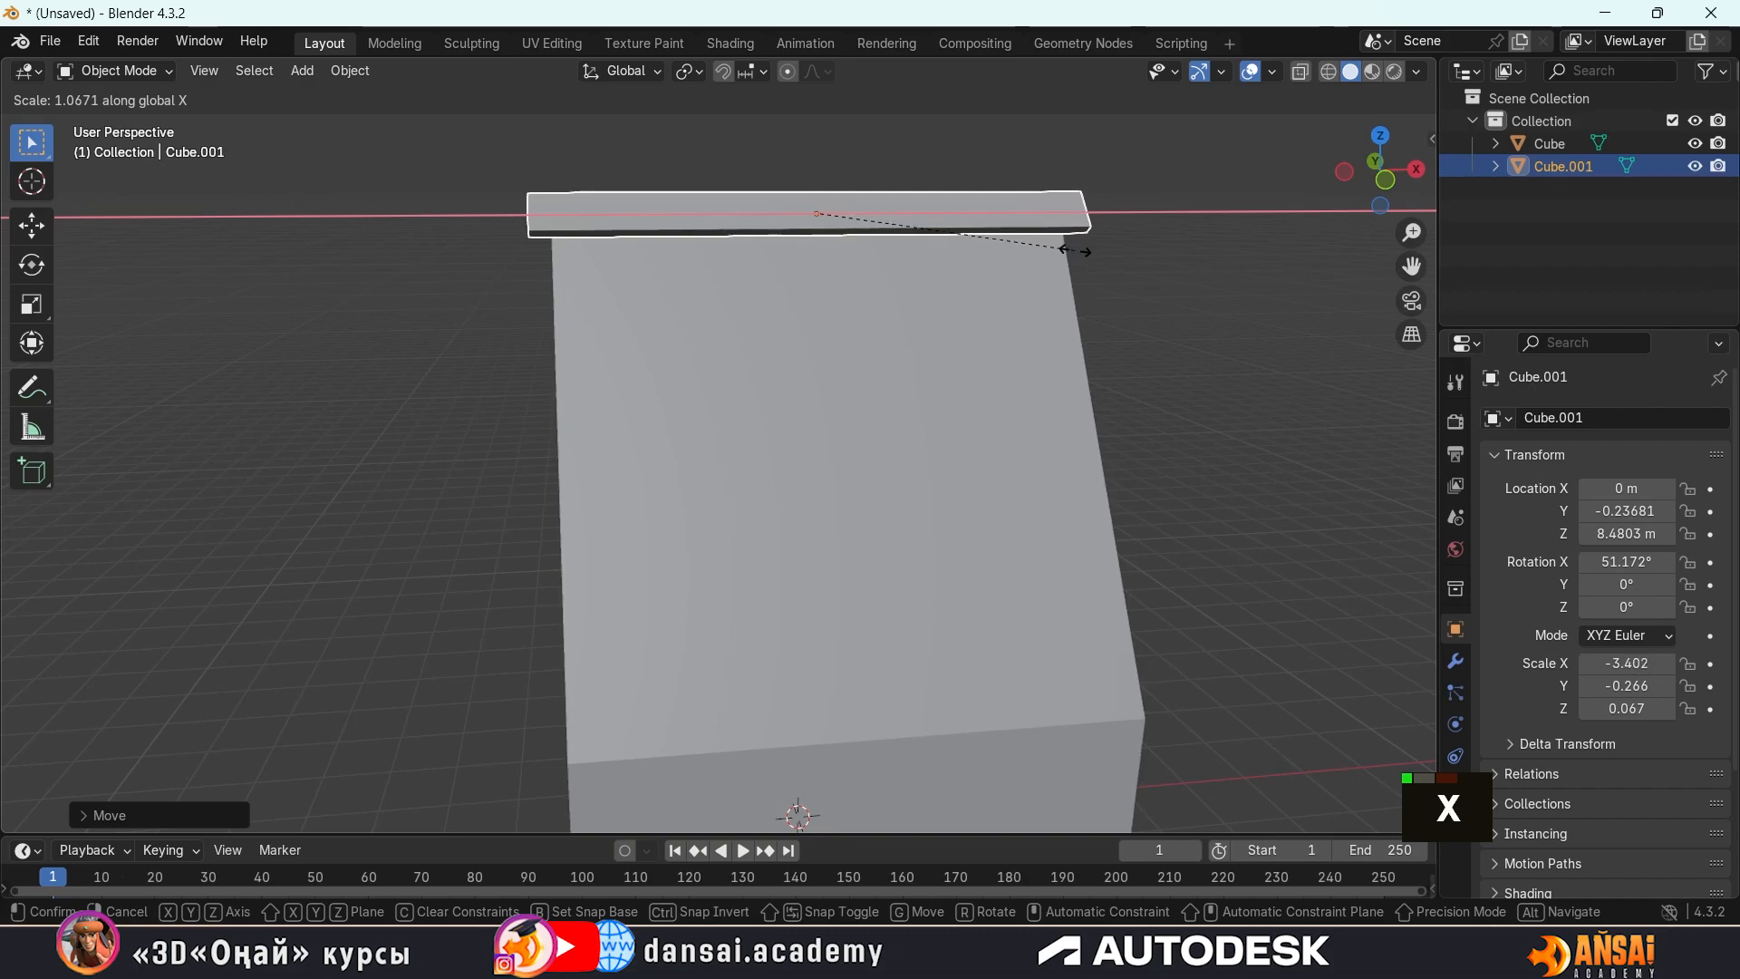
{"action": "left_click", "coordinate": [1084, 256]}
{"action": "middle_click_drag", "start_coordinate": [1085, 260], "coordinate": [900, 270]}
{"action": "left_click", "coordinate": [893, 310]}
{"action": "scroll", "coordinate": [894, 310], "scroll_direction": "up", "scroll_amount": 1}
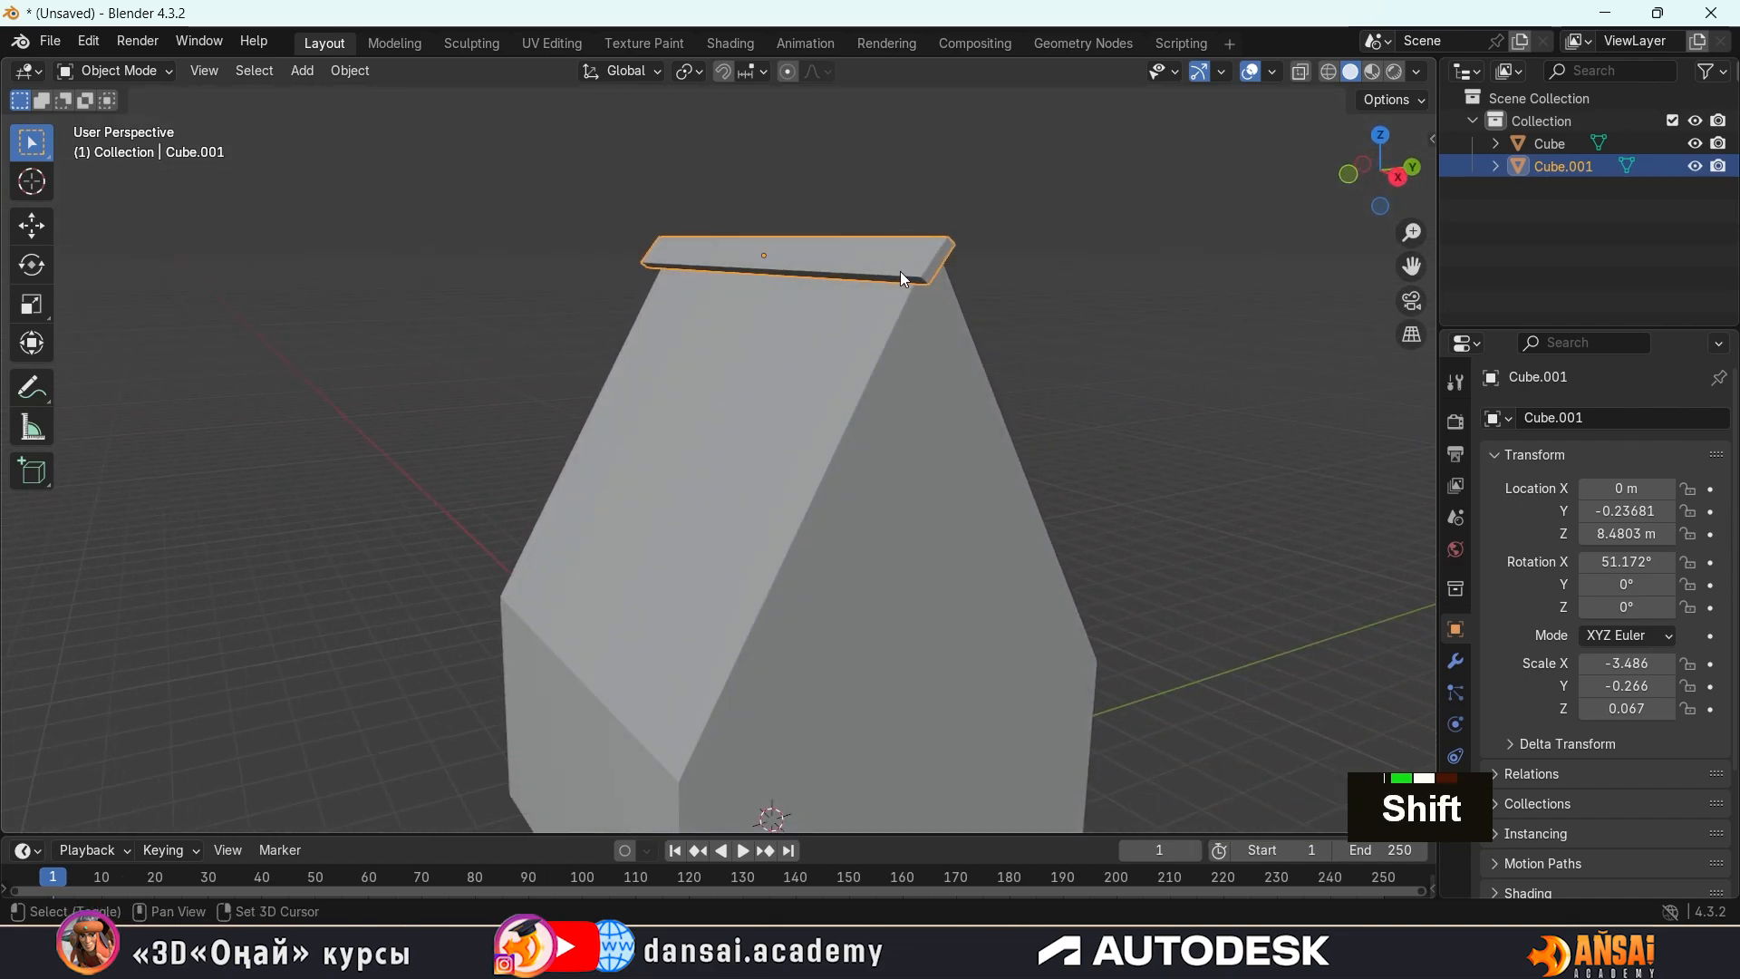
Duplicate the ridge strip in place
{"action": "key", "text": "shift+d"}
{"action": "key", "text": "Escape"}
Slide the duplicate strip along its local Y axis just below the ridge strip, to about Y -0.617 m and Z 8.008 m
{"action": "key", "text": "g"}
{"action": "key", "text": "y"}
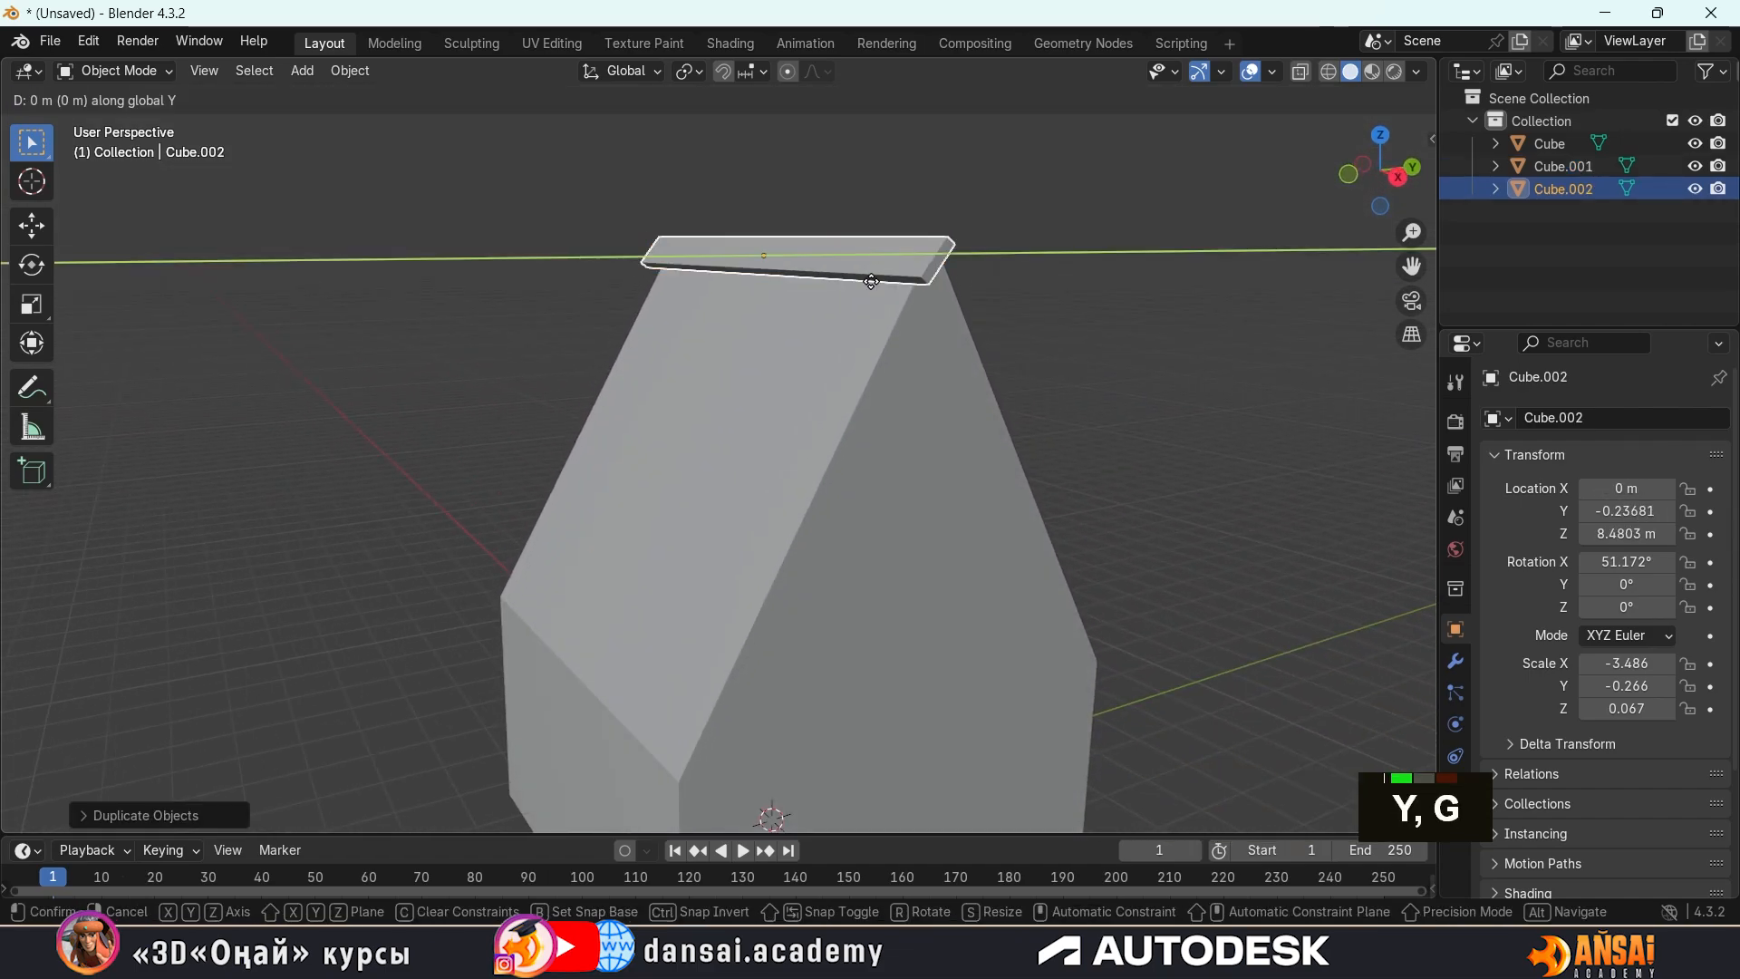
{"action": "key", "text": "y"}
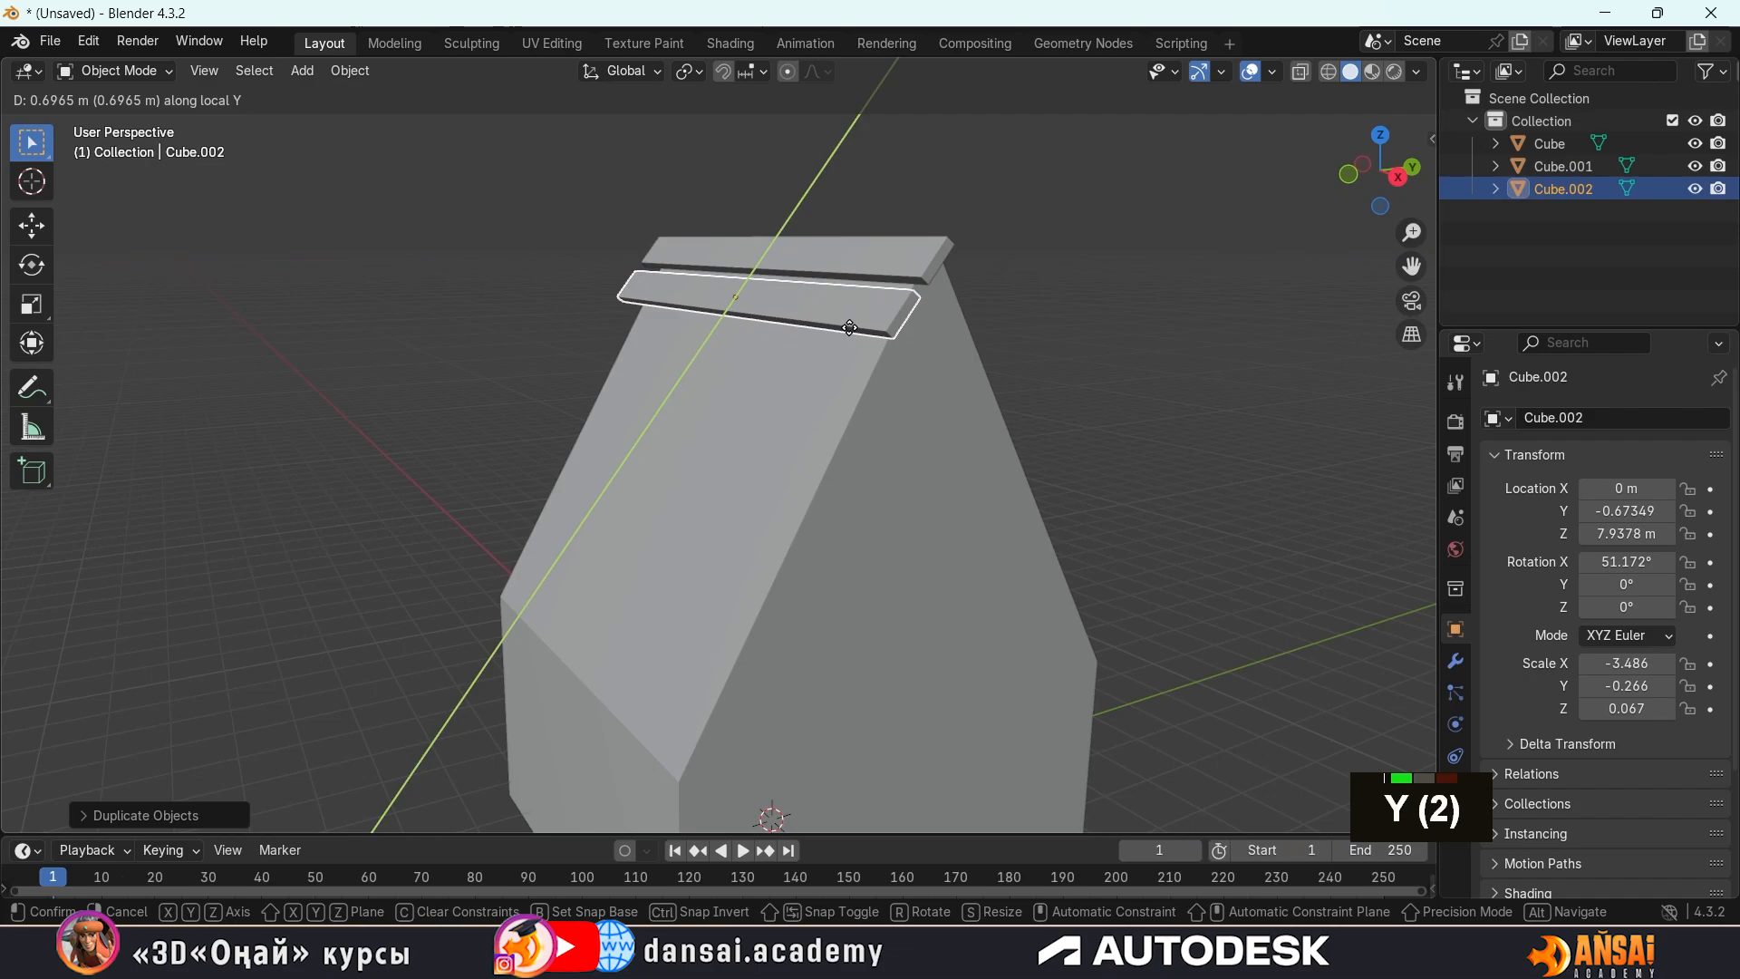
{"action": "left_click", "coordinate": [858, 330]}
{"action": "middle_click_drag", "start_coordinate": [857, 330], "coordinate": [927, 306]}
{"action": "key", "text": "g"}
{"action": "key", "text": "y"}
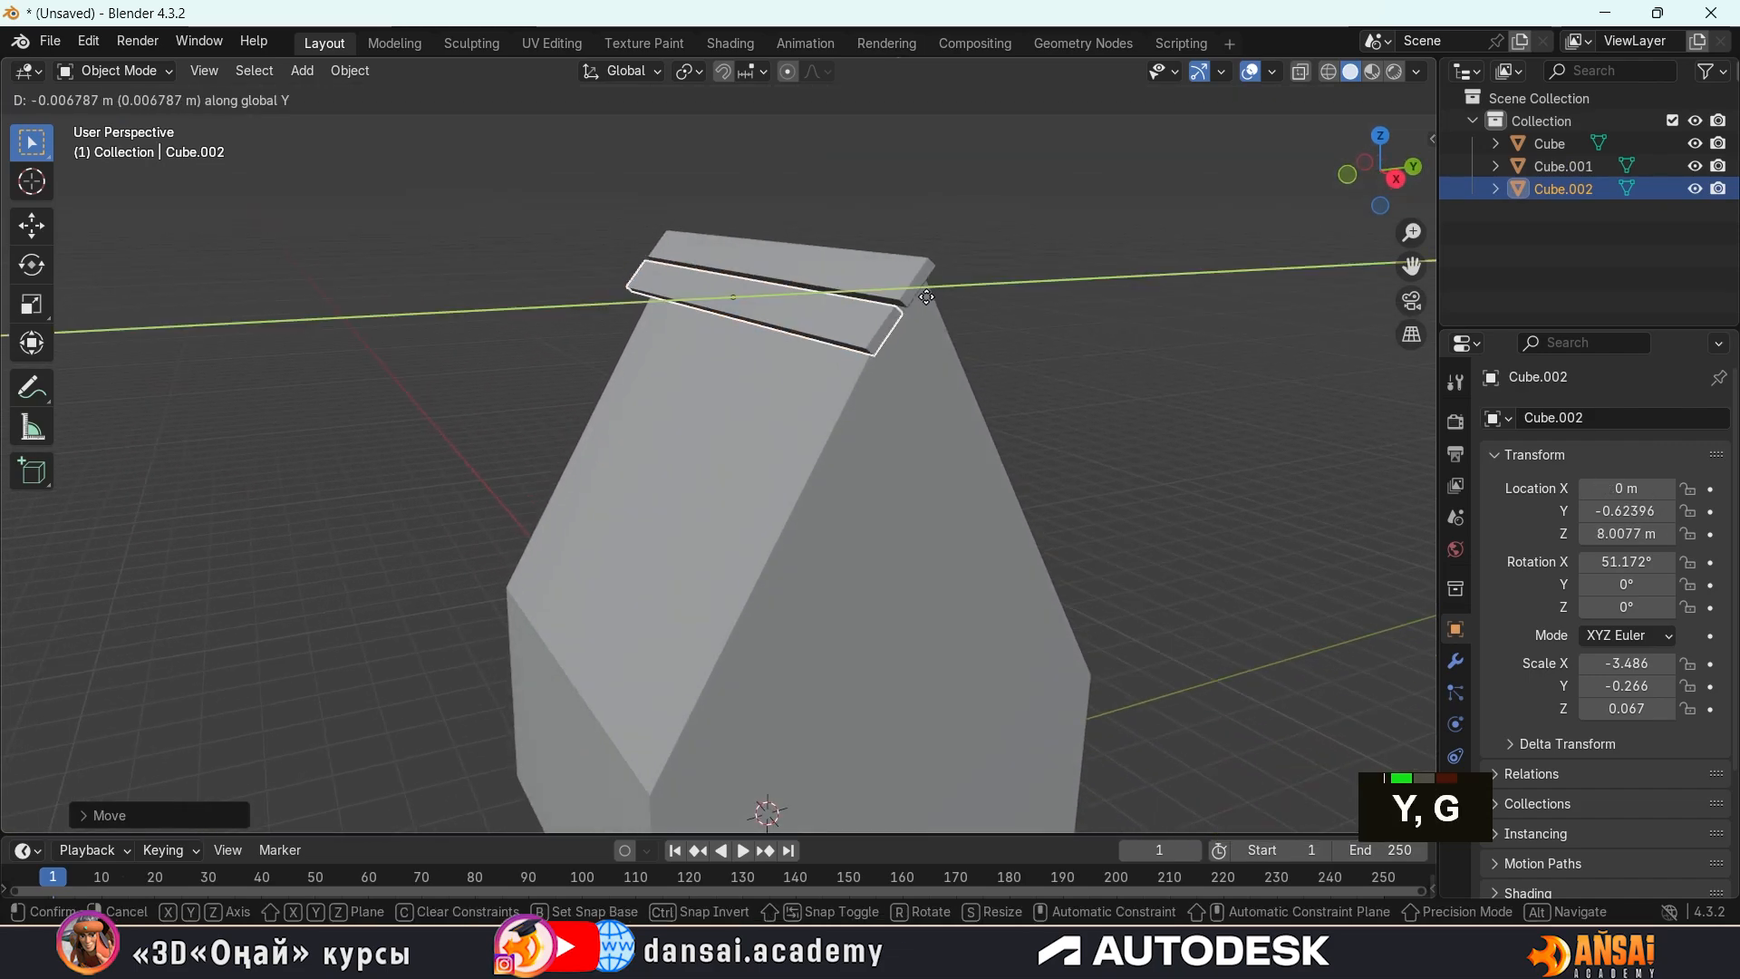
{"action": "key", "text": "Escape"}
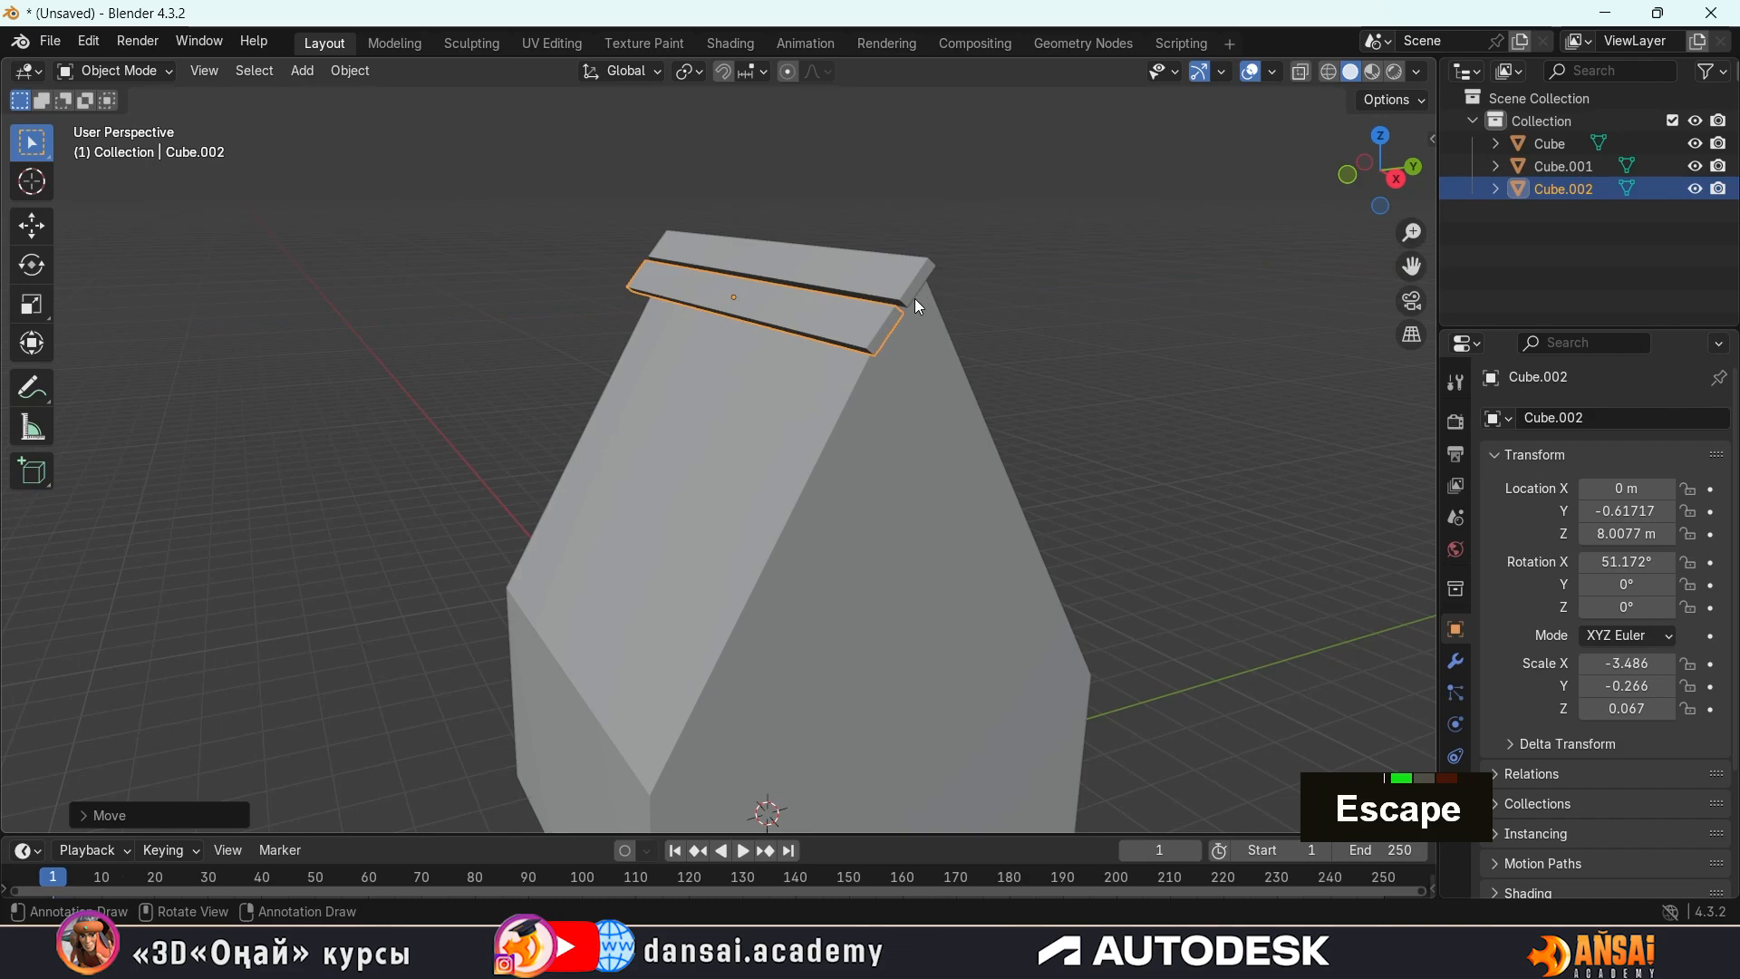
Try a third strip duplicated along local Y to about Y -1.023 m, Z 7.503 m, and undo it together with the previous slide
{"action": "key", "text": "shift+d"}
{"action": "key", "text": "y"}
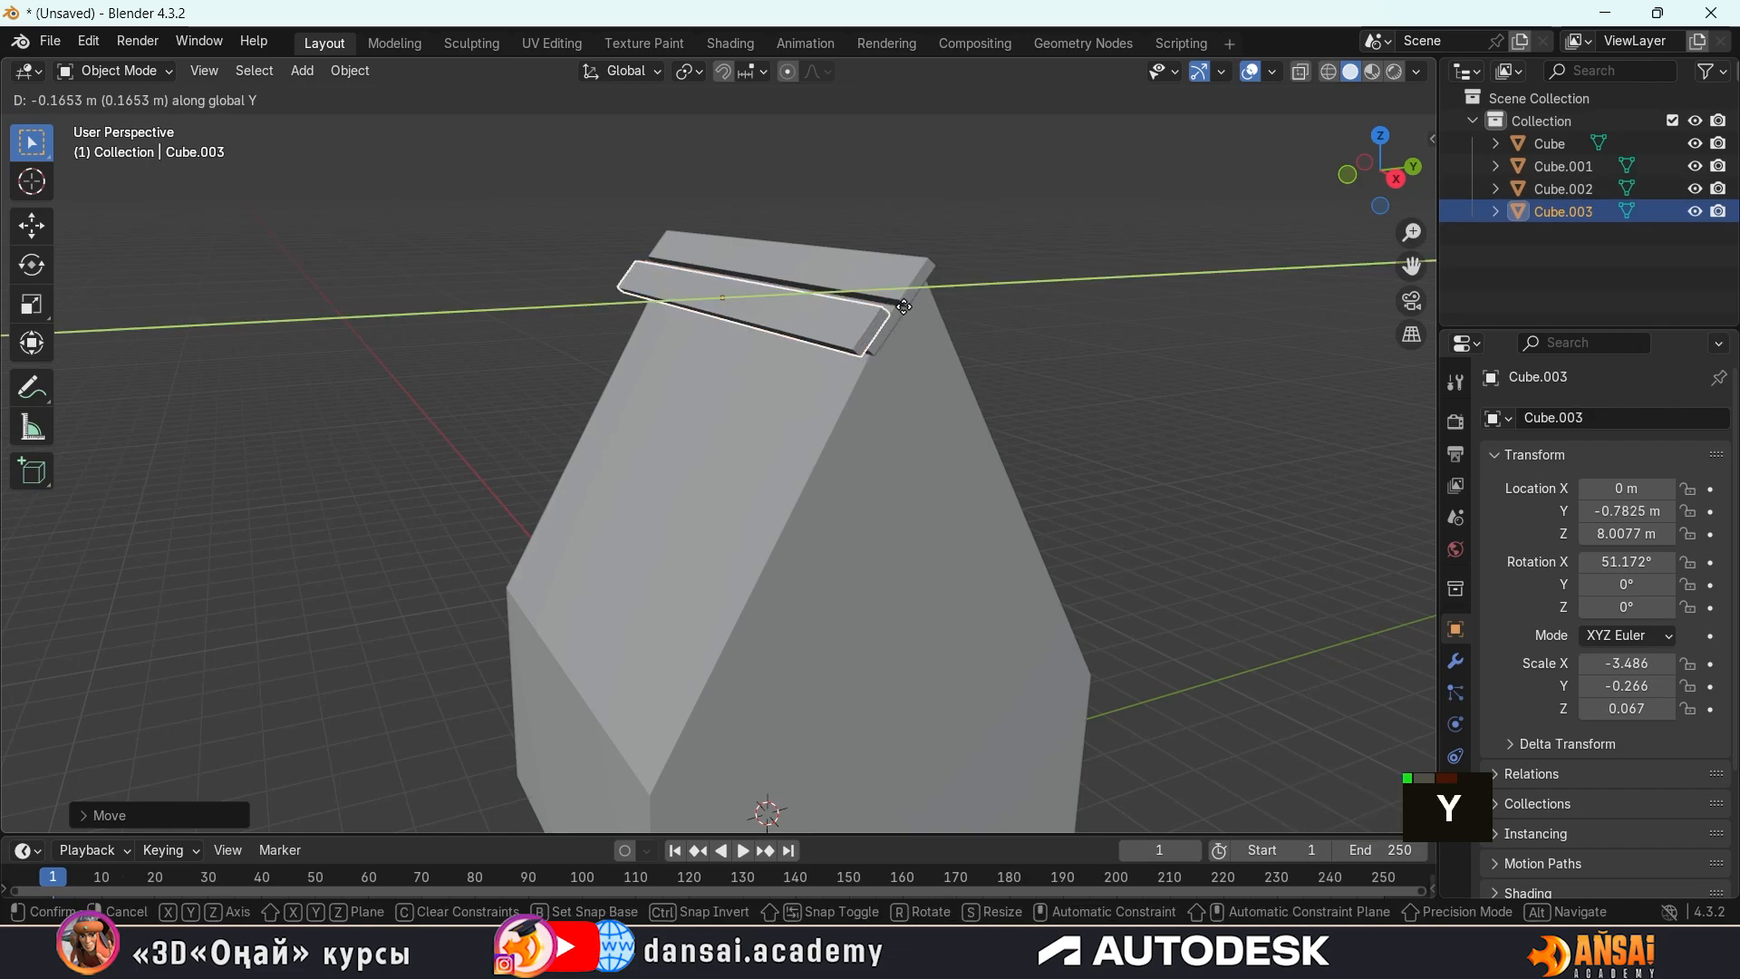
{"action": "key", "text": "y"}
{"action": "left_click", "coordinate": [898, 312]}
{"action": "mouse_move", "coordinate": [898, 313]}
{"action": "middle_mouse_down"}
{"action": "mouse_move", "coordinate": [841, 307]}
{"action": "mouse_move", "coordinate": [872, 314]}
{"action": "middle_mouse_up"}
{"action": "middle_click_drag", "start_coordinate": [827, 295], "coordinate": [808, 287]}
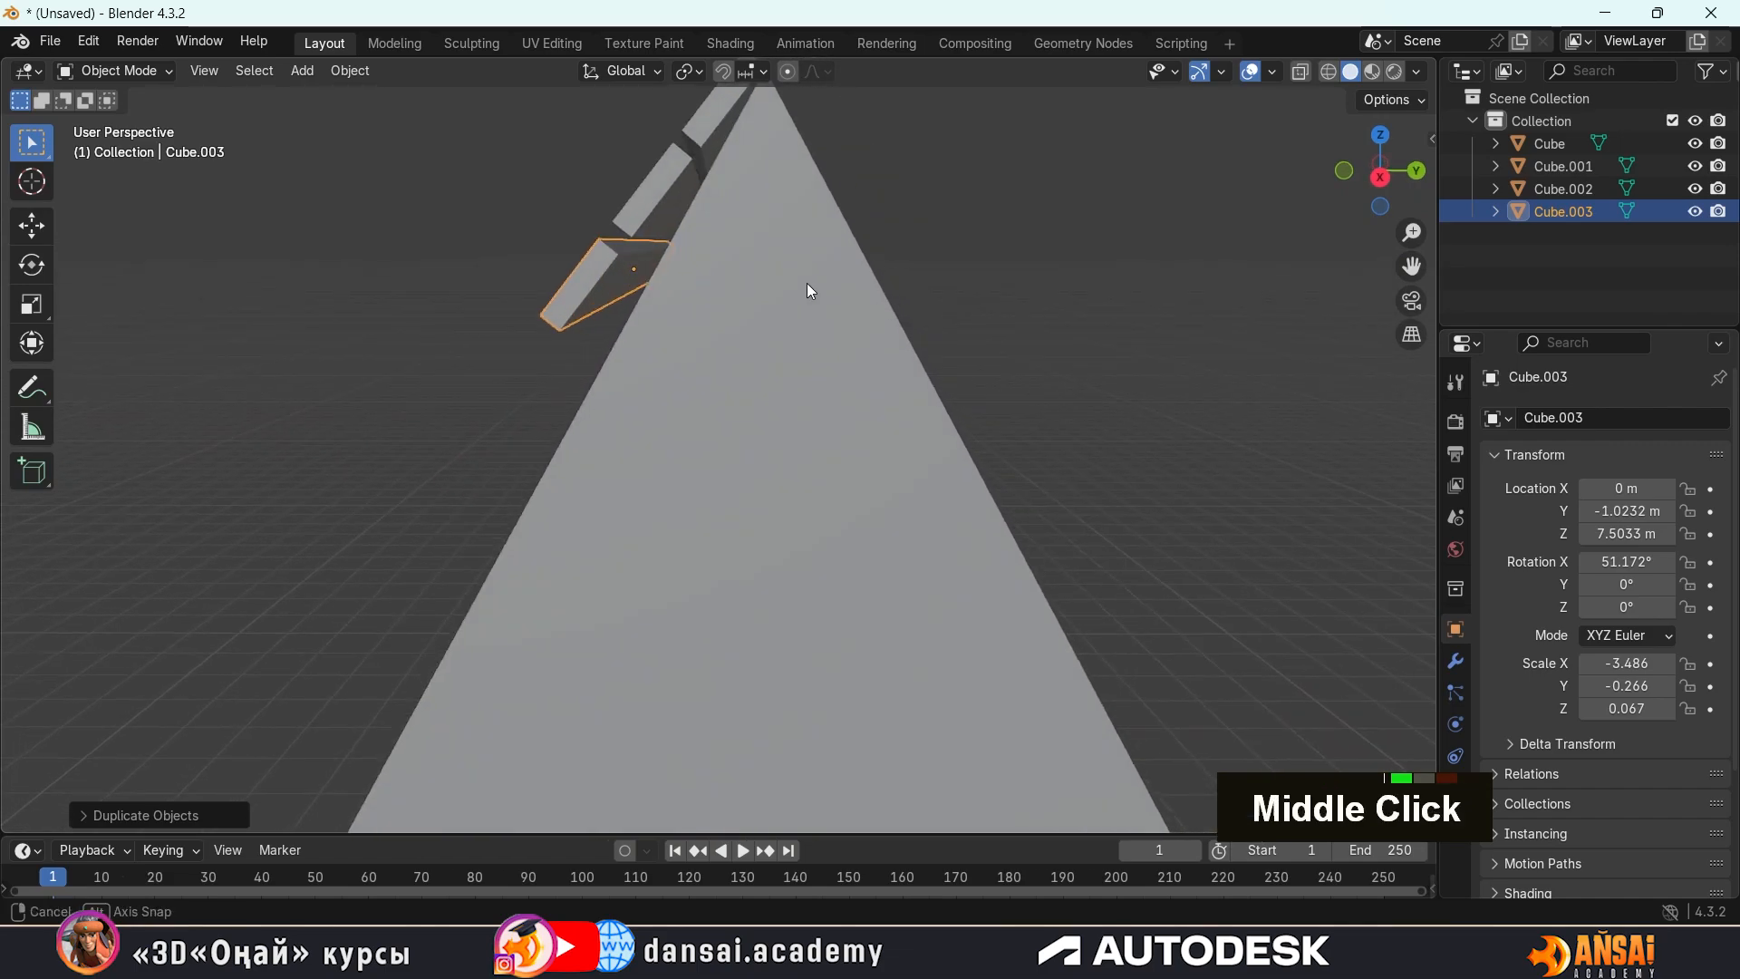
{"action": "middle_click_drag", "start_coordinate": [743, 237], "coordinate": [790, 240], "text": "shift"}
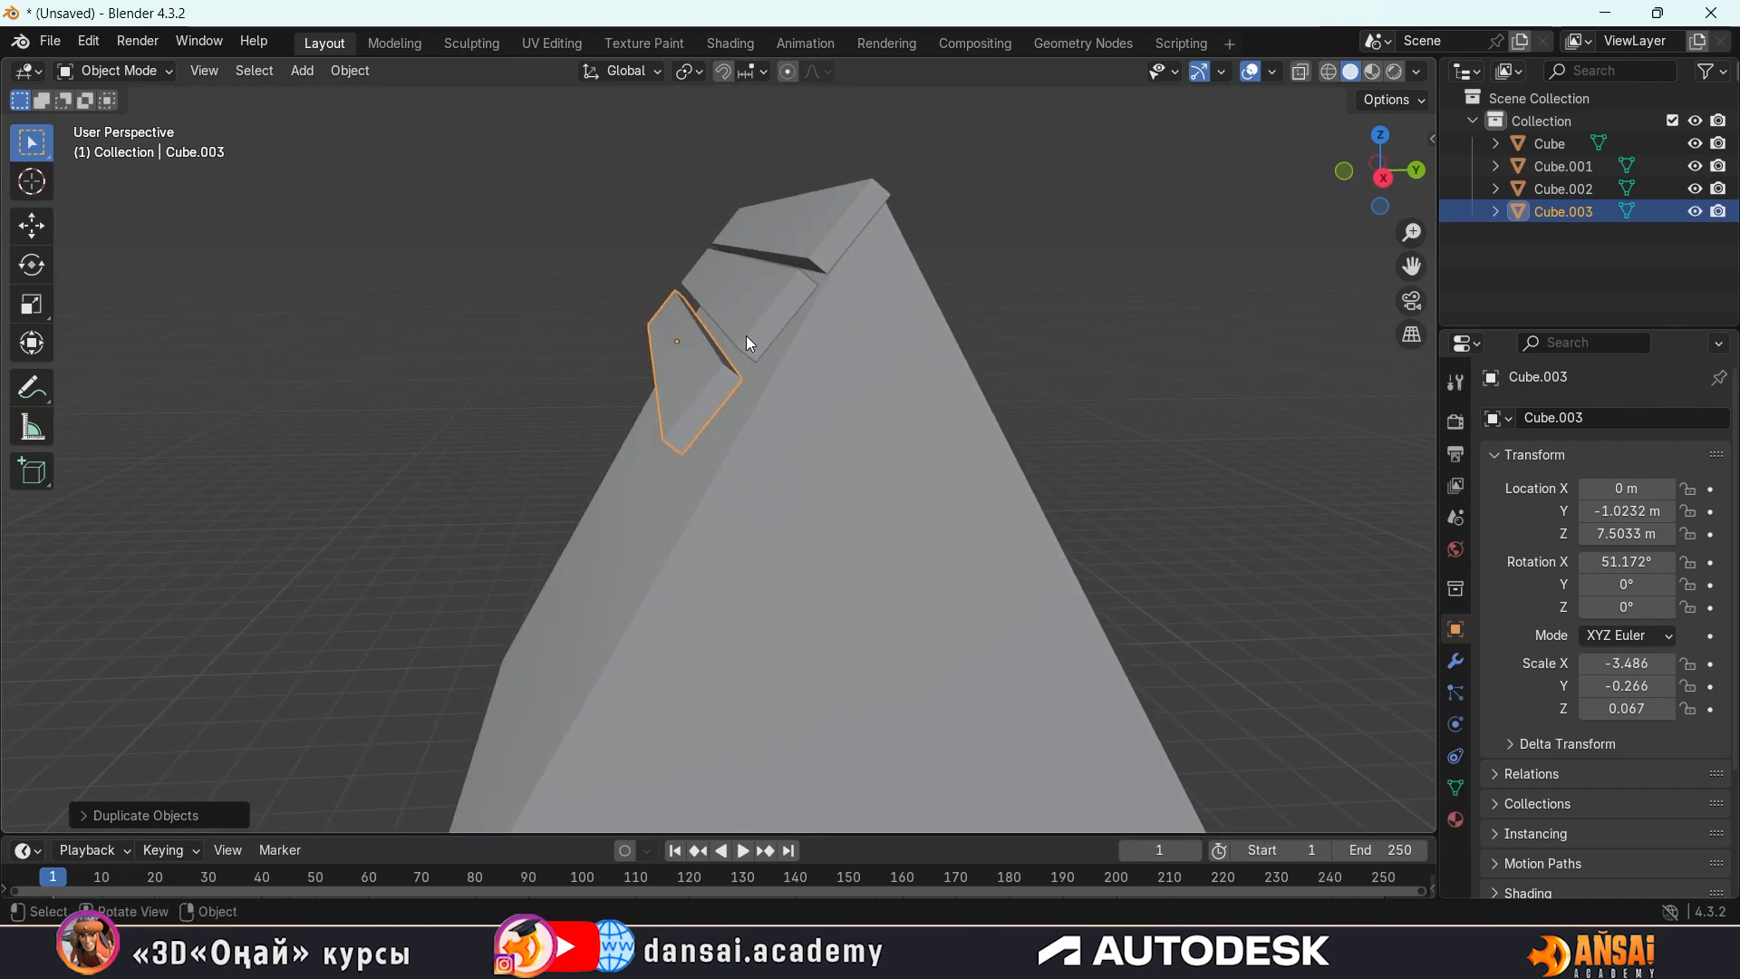
{"action": "key", "text": "ctrl+z"}
{"action": "key", "text": "ctrl+z"}
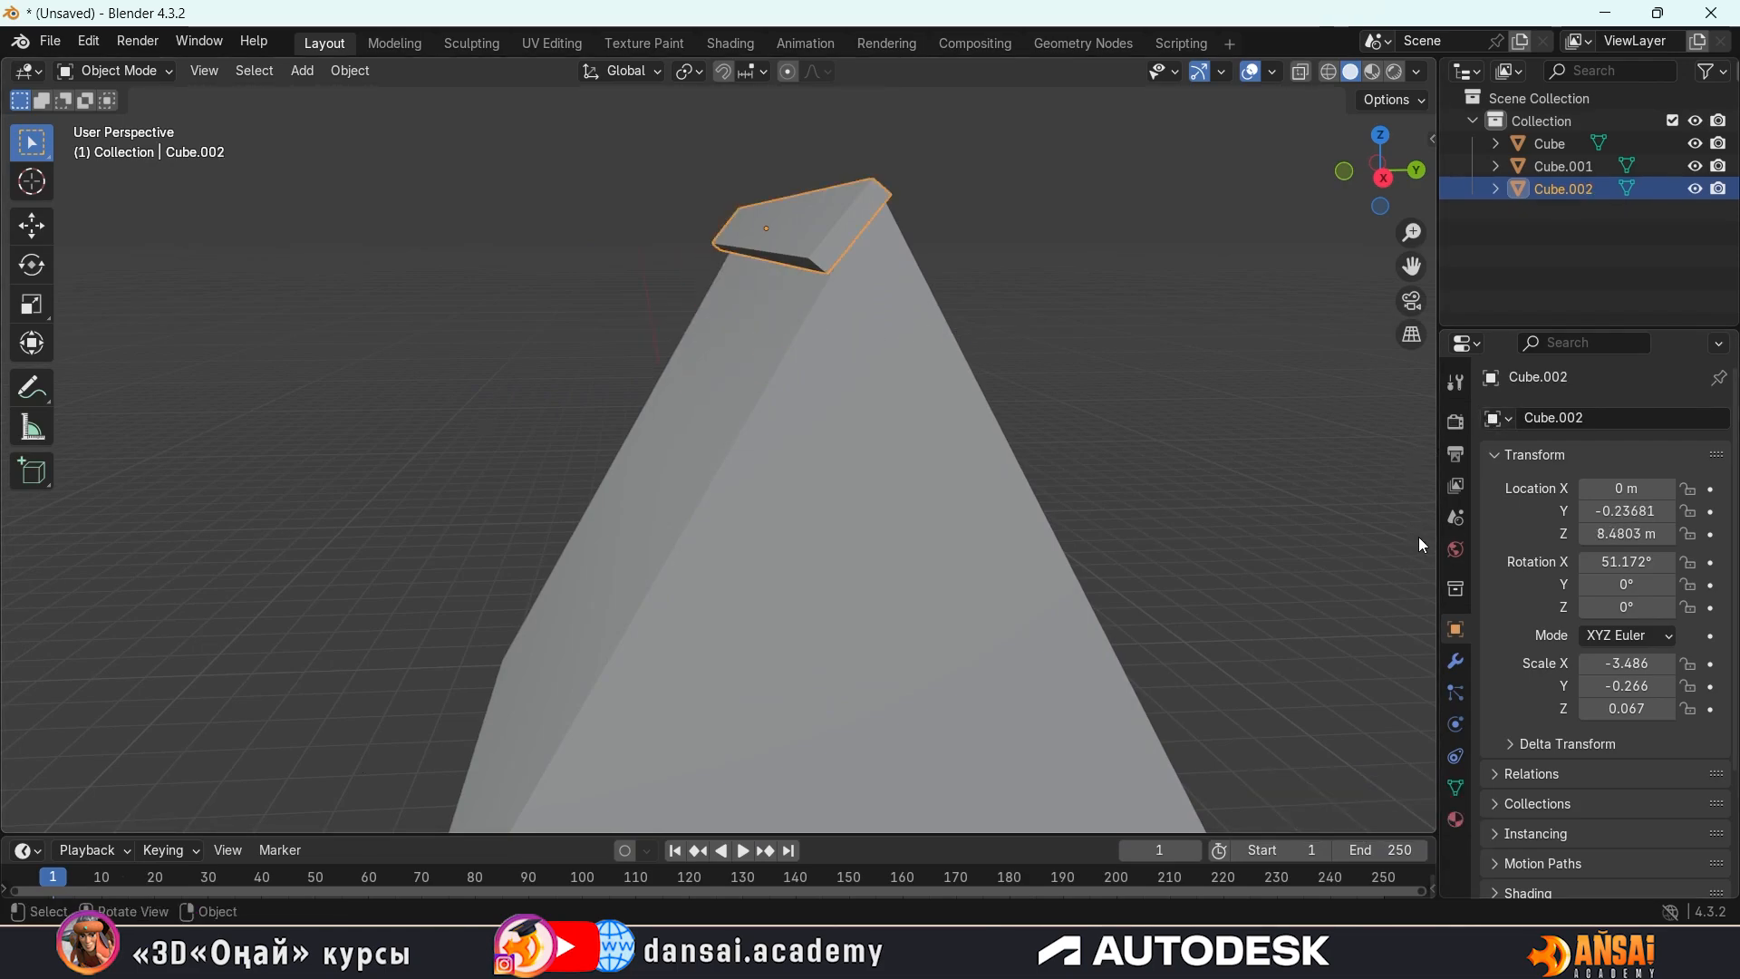
Add an Array modifier to the duplicate ridge strip
{"action": "mouse_move", "coordinate": [900, 387]}
{"action": "middle_mouse_down"}
{"action": "mouse_move", "coordinate": [969, 377]}
{"action": "mouse_move", "coordinate": [1111, 400]}
{"action": "mouse_move", "coordinate": [884, 407]}
{"action": "mouse_move", "coordinate": [839, 340]}
{"action": "mouse_move", "coordinate": [859, 390]}
{"action": "mouse_move", "coordinate": [874, 379]}
{"action": "middle_mouse_up"}
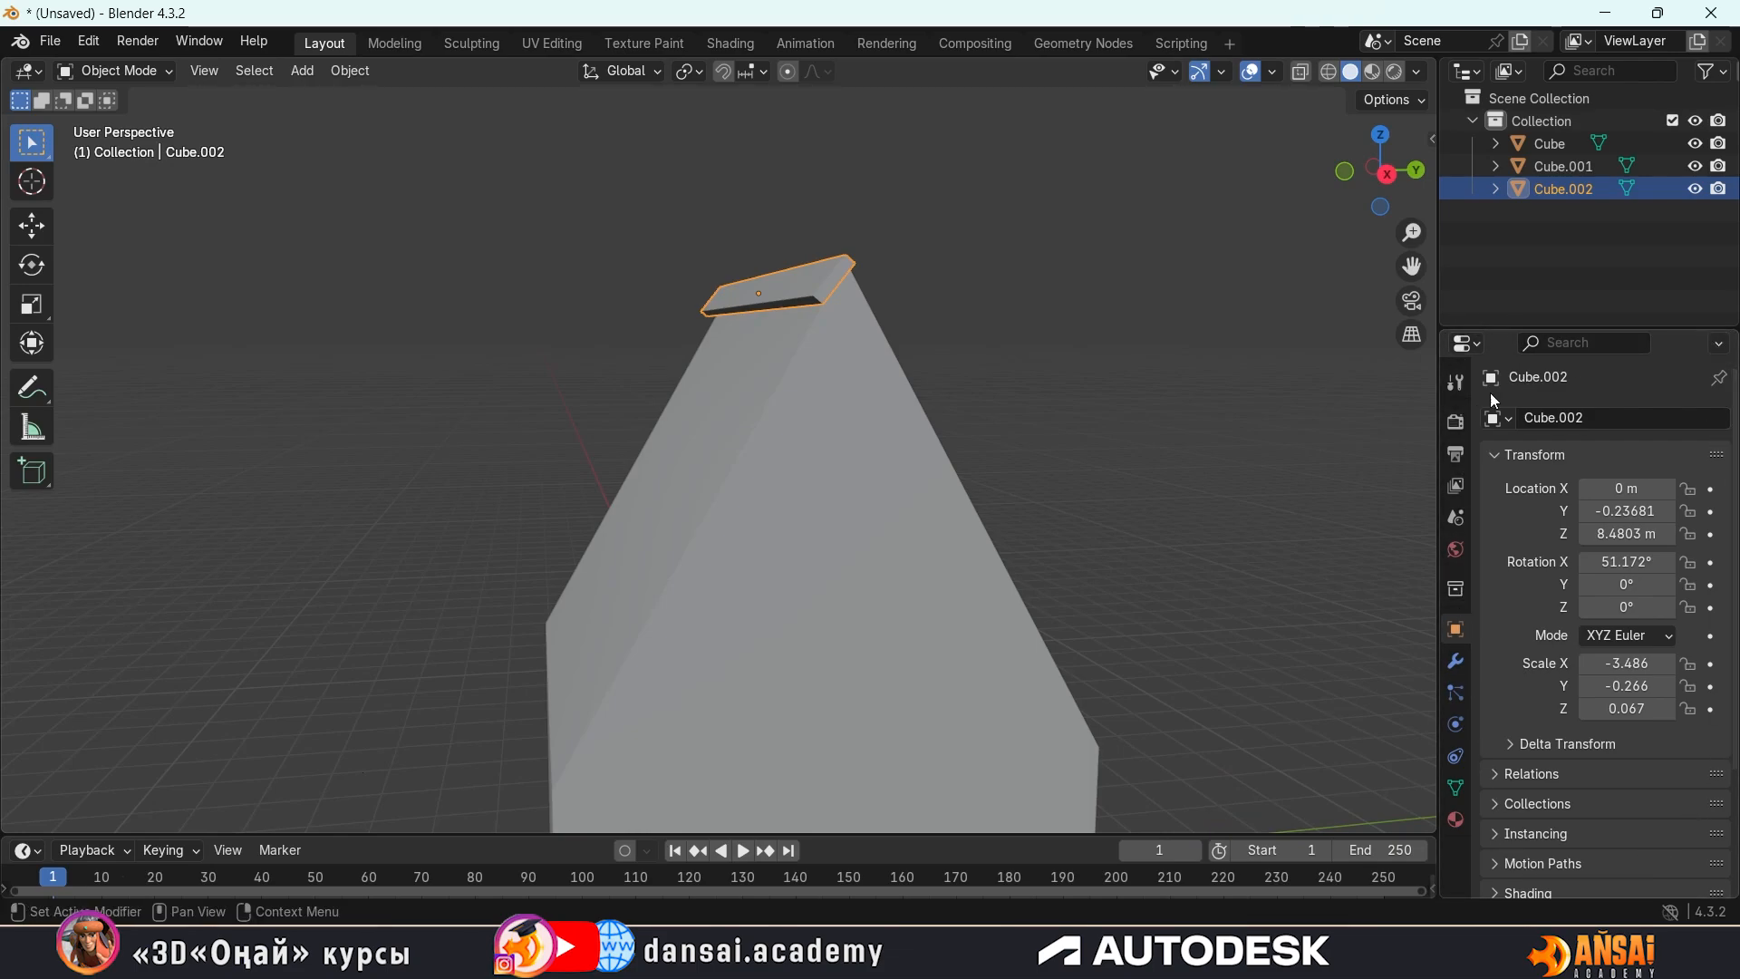
{"action": "left_click", "coordinate": [1456, 663]}
{"action": "mouse_move", "coordinate": [752, 290]}
{"action": "middle_mouse_down"}
{"action": "mouse_move", "coordinate": [992, 321]}
{"action": "mouse_move", "coordinate": [904, 359]}
{"action": "mouse_move", "coordinate": [743, 285]}
{"action": "middle_mouse_up"}
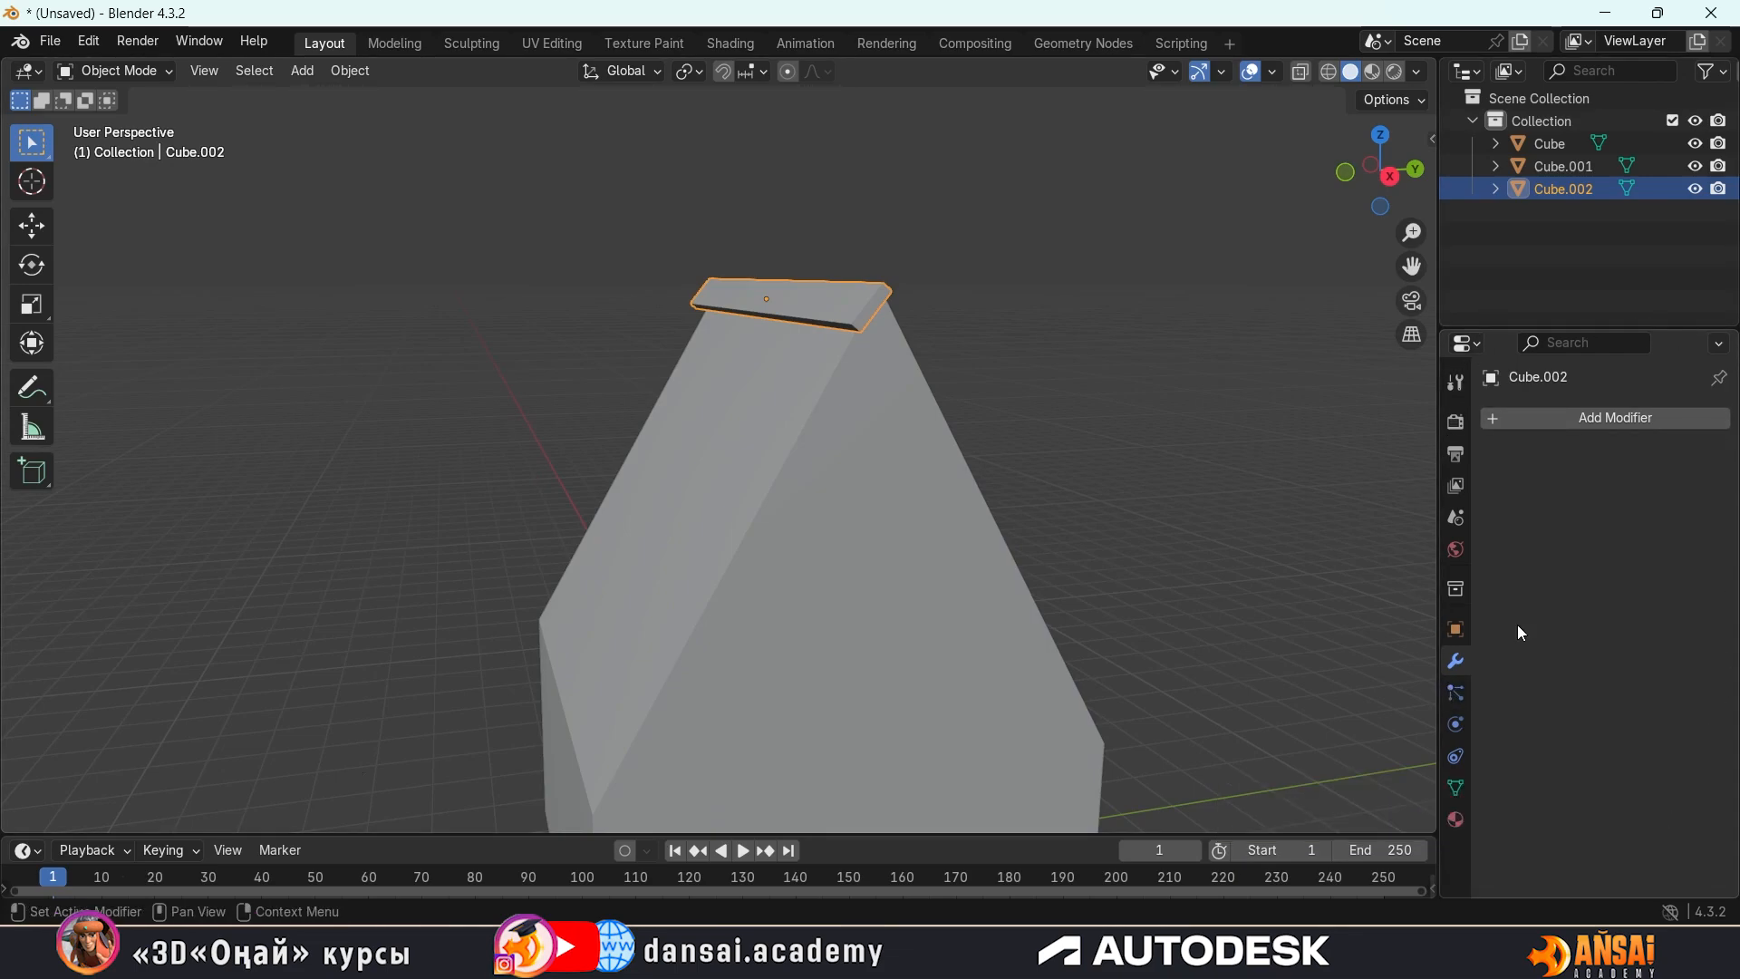
{"action": "left_click", "coordinate": [1612, 415]}
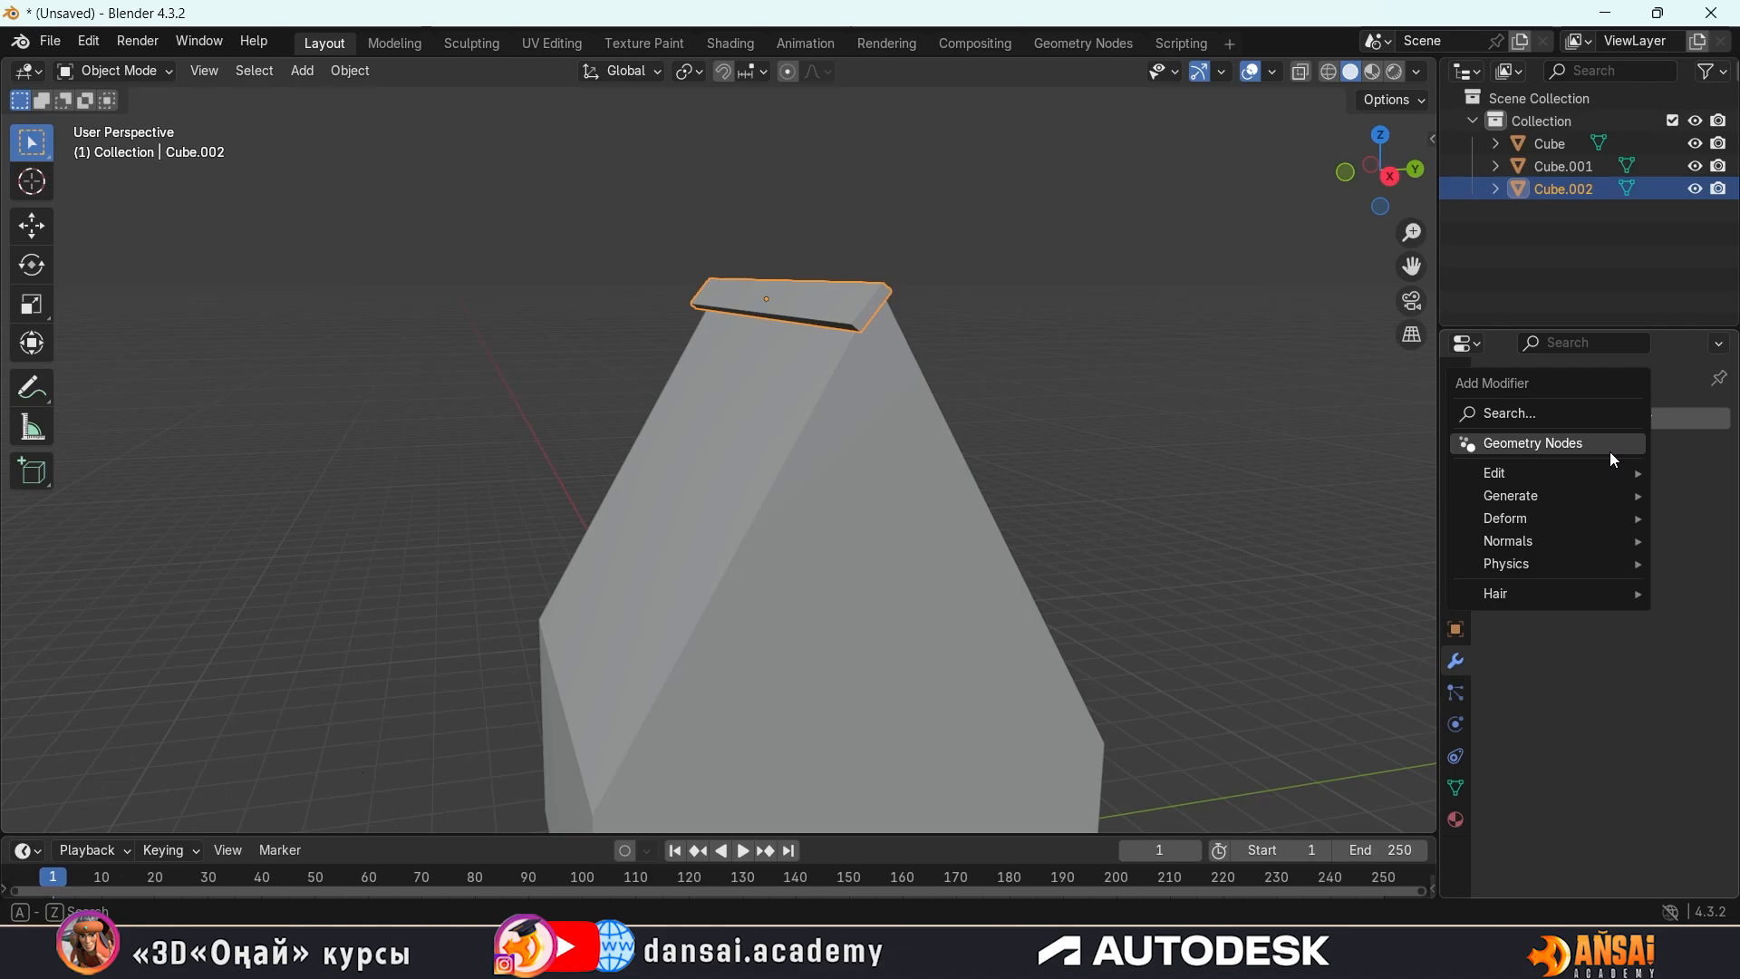
{"action": "mouse_move", "coordinate": [1606, 470]}
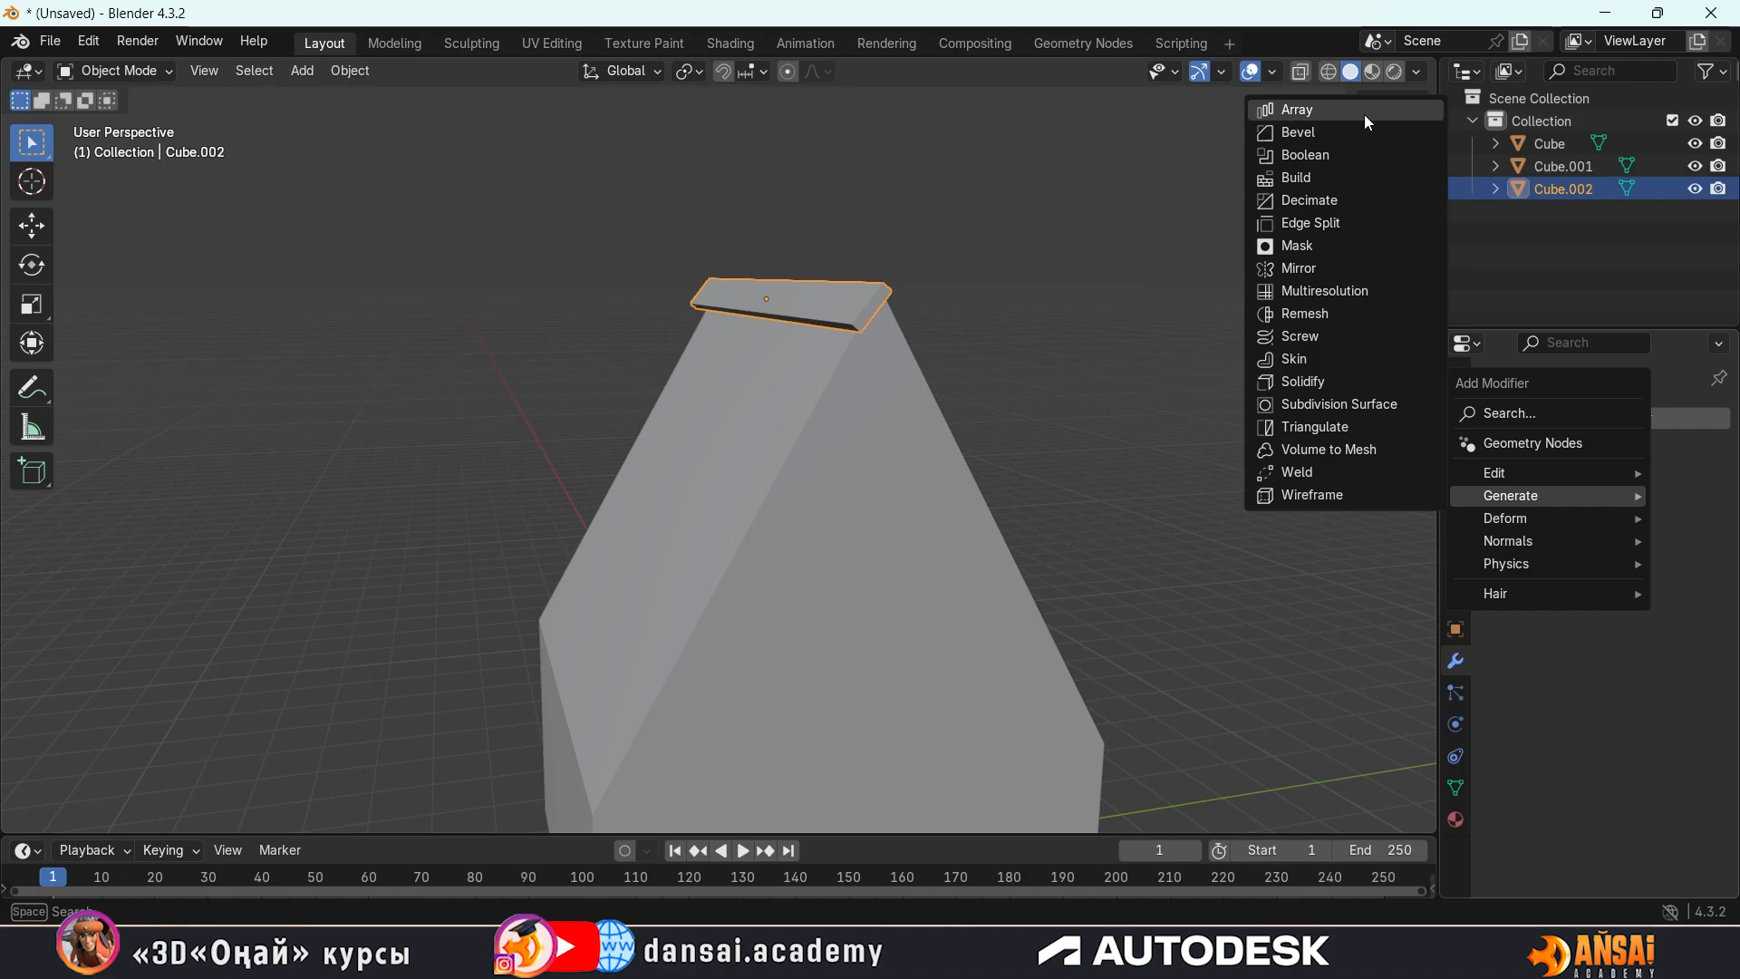
{"action": "left_click", "coordinate": [1336, 109]}
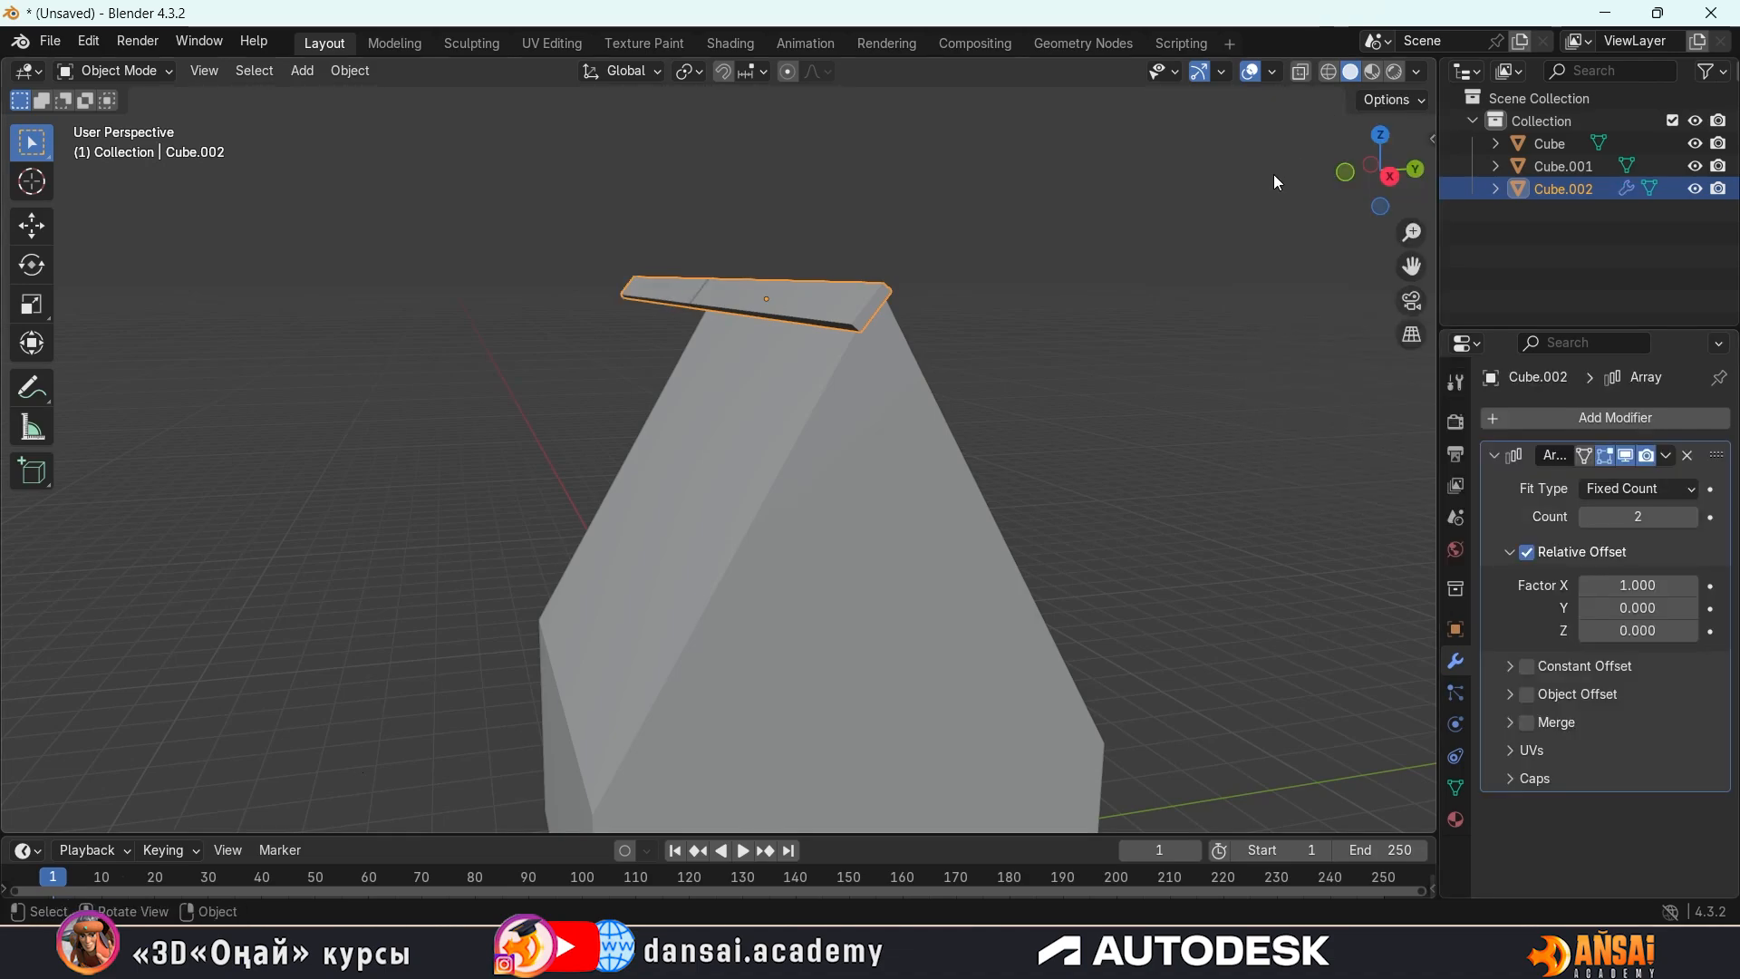
Set the roof strip array's count to 4
{"action": "middle_click_drag", "start_coordinate": [689, 322], "coordinate": [752, 328]}
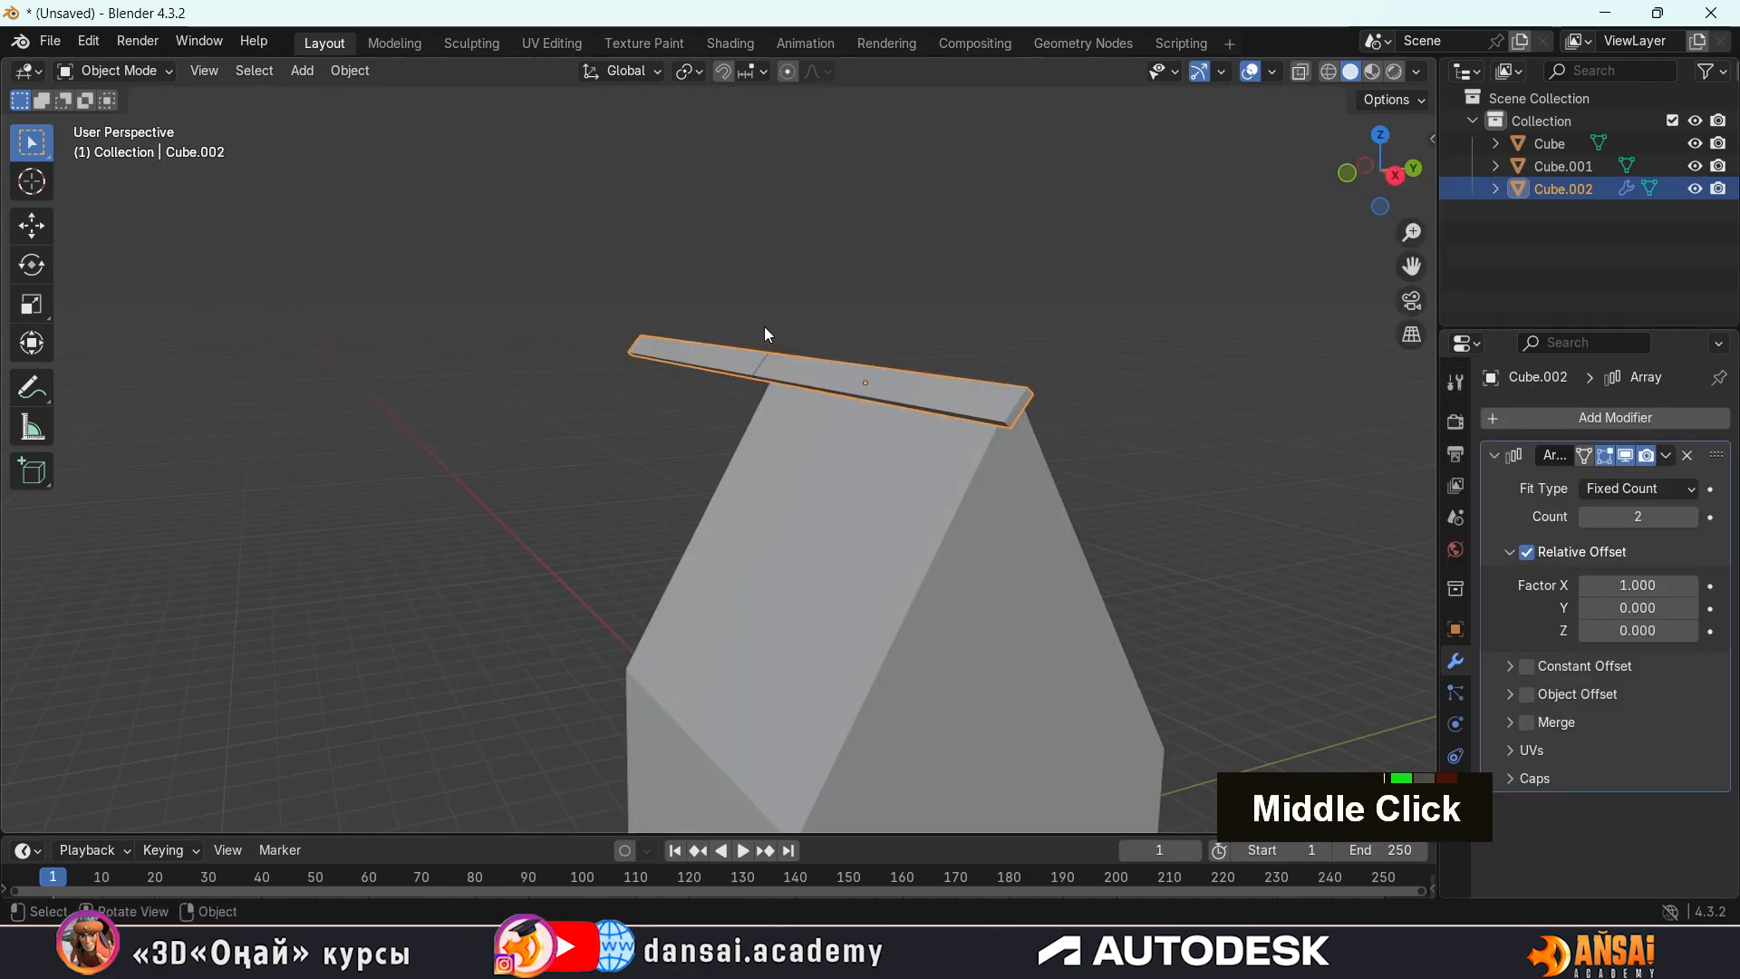
{"action": "middle_click_drag", "start_coordinate": [770, 339], "coordinate": [800, 352]}
{"action": "middle_click_drag", "start_coordinate": [923, 373], "coordinate": [852, 359]}
{"action": "middle_click_drag", "start_coordinate": [1034, 389], "coordinate": [859, 402]}
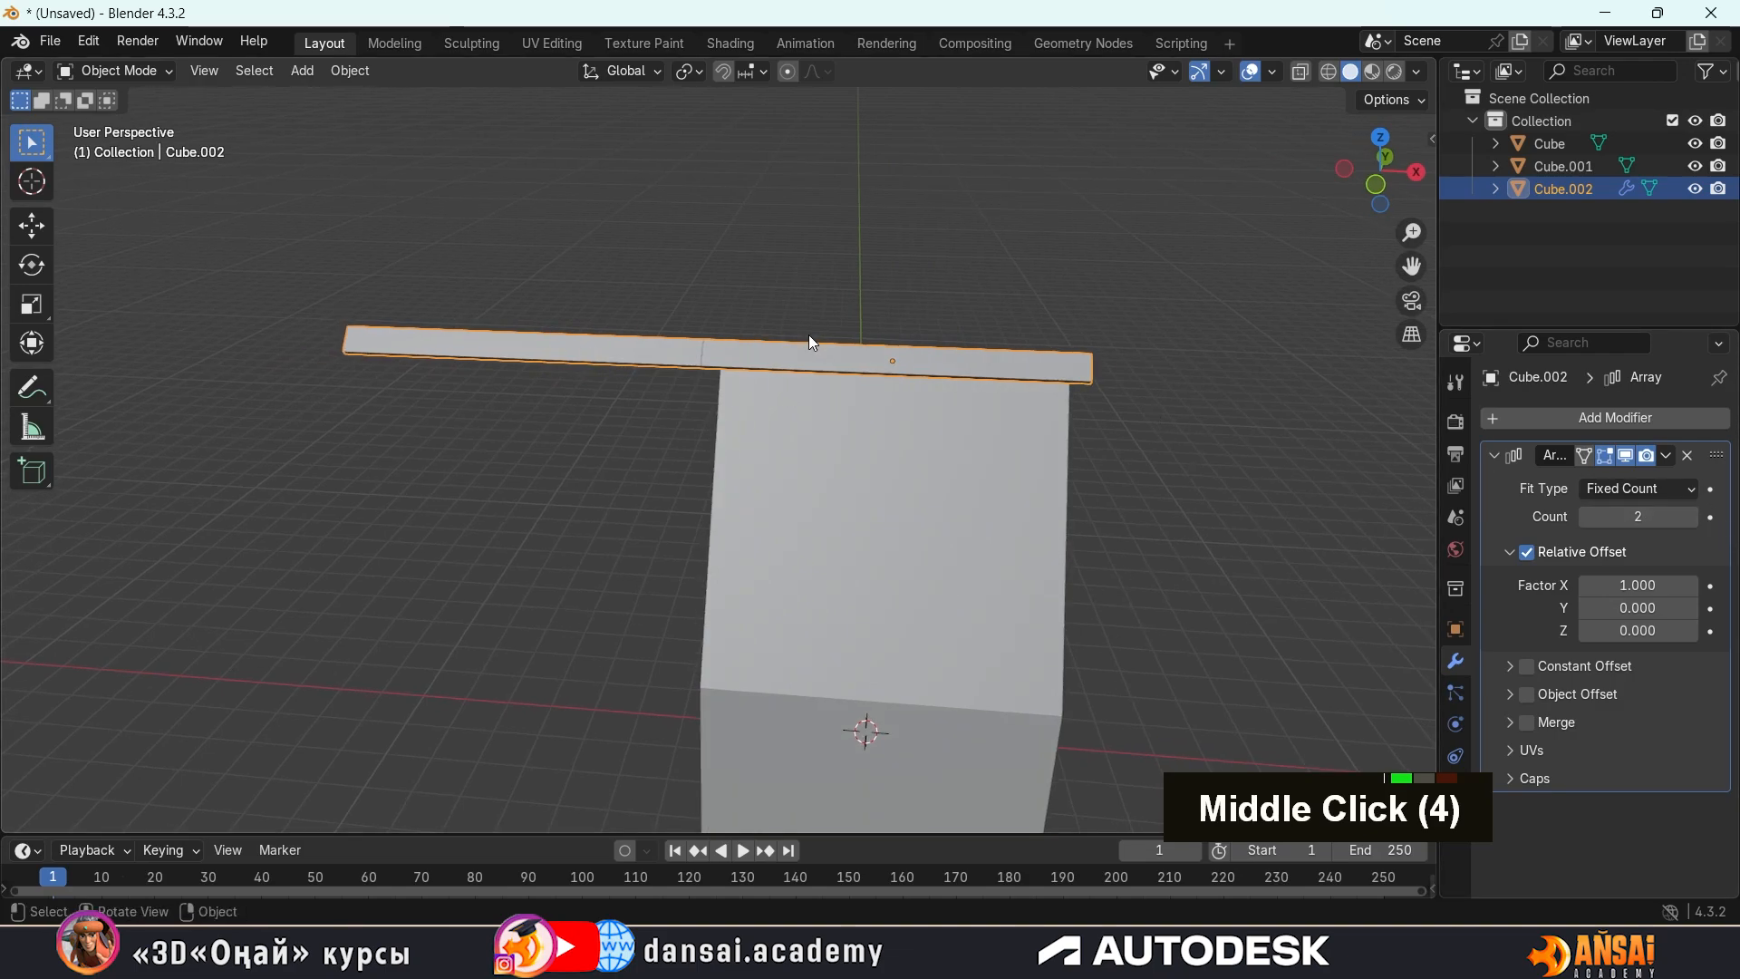
{"action": "left_click", "coordinate": [1692, 518]}
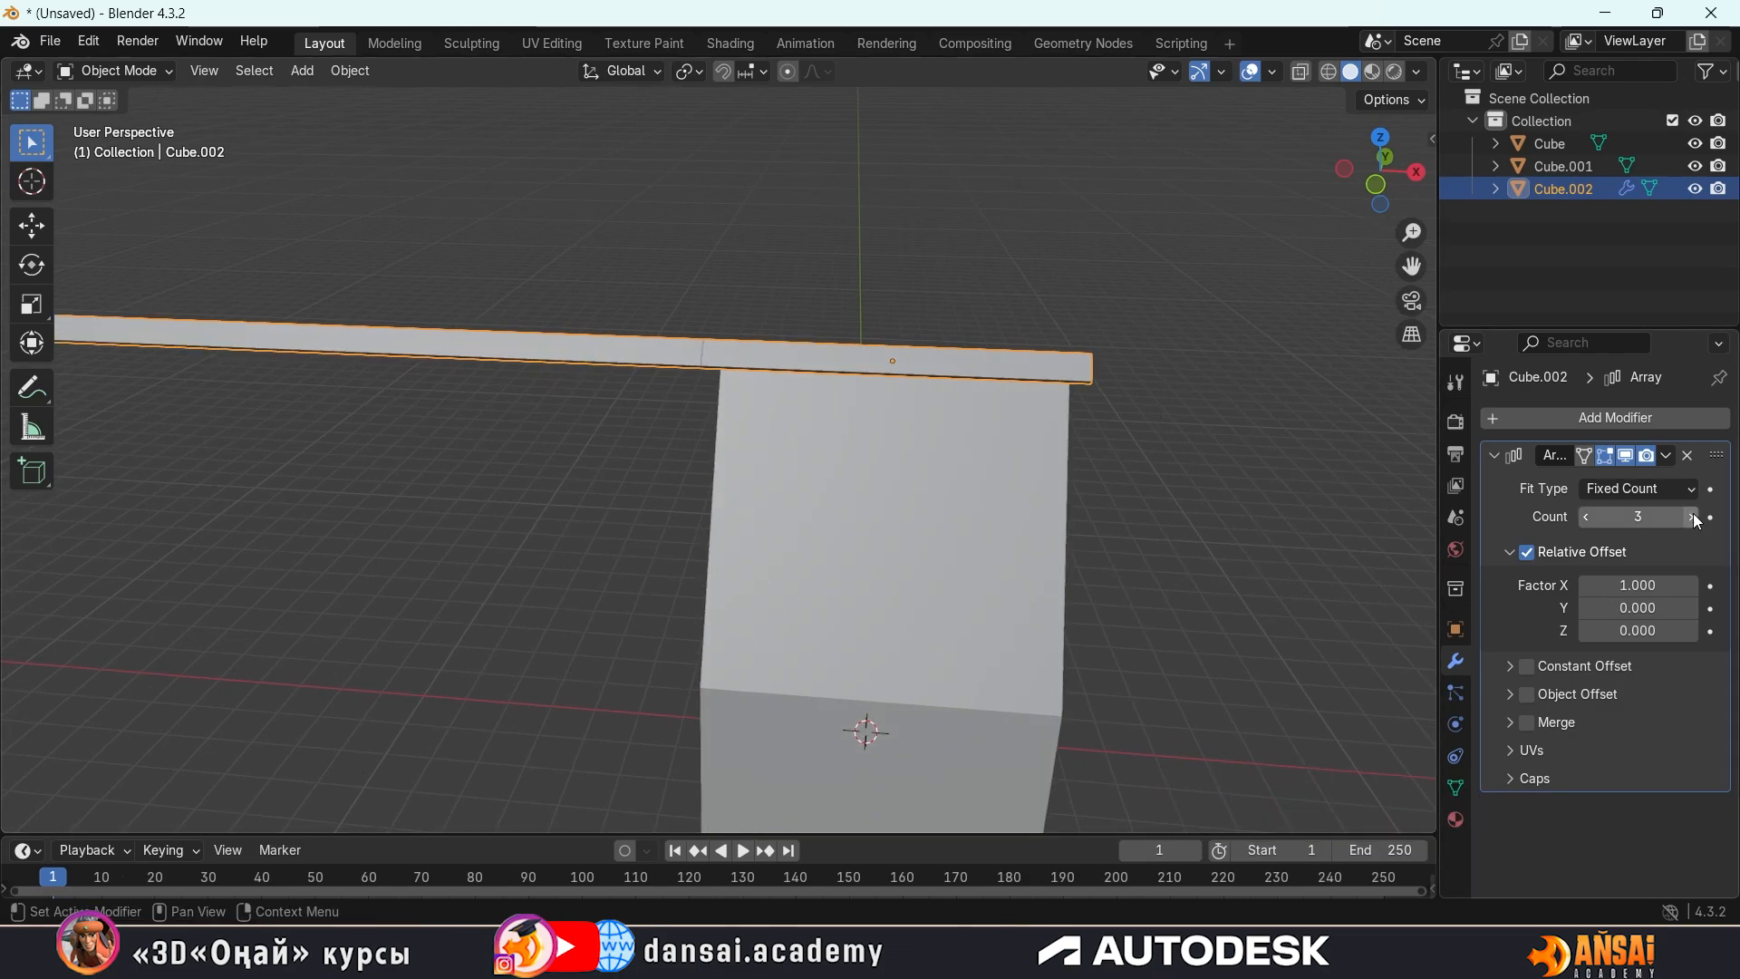
{"action": "scroll", "coordinate": [898, 341], "scroll_direction": "down", "scroll_amount": 2}
{"action": "middle_click_drag", "start_coordinate": [897, 341], "coordinate": [661, 323]}
{"action": "left_click", "coordinate": [1693, 517]}
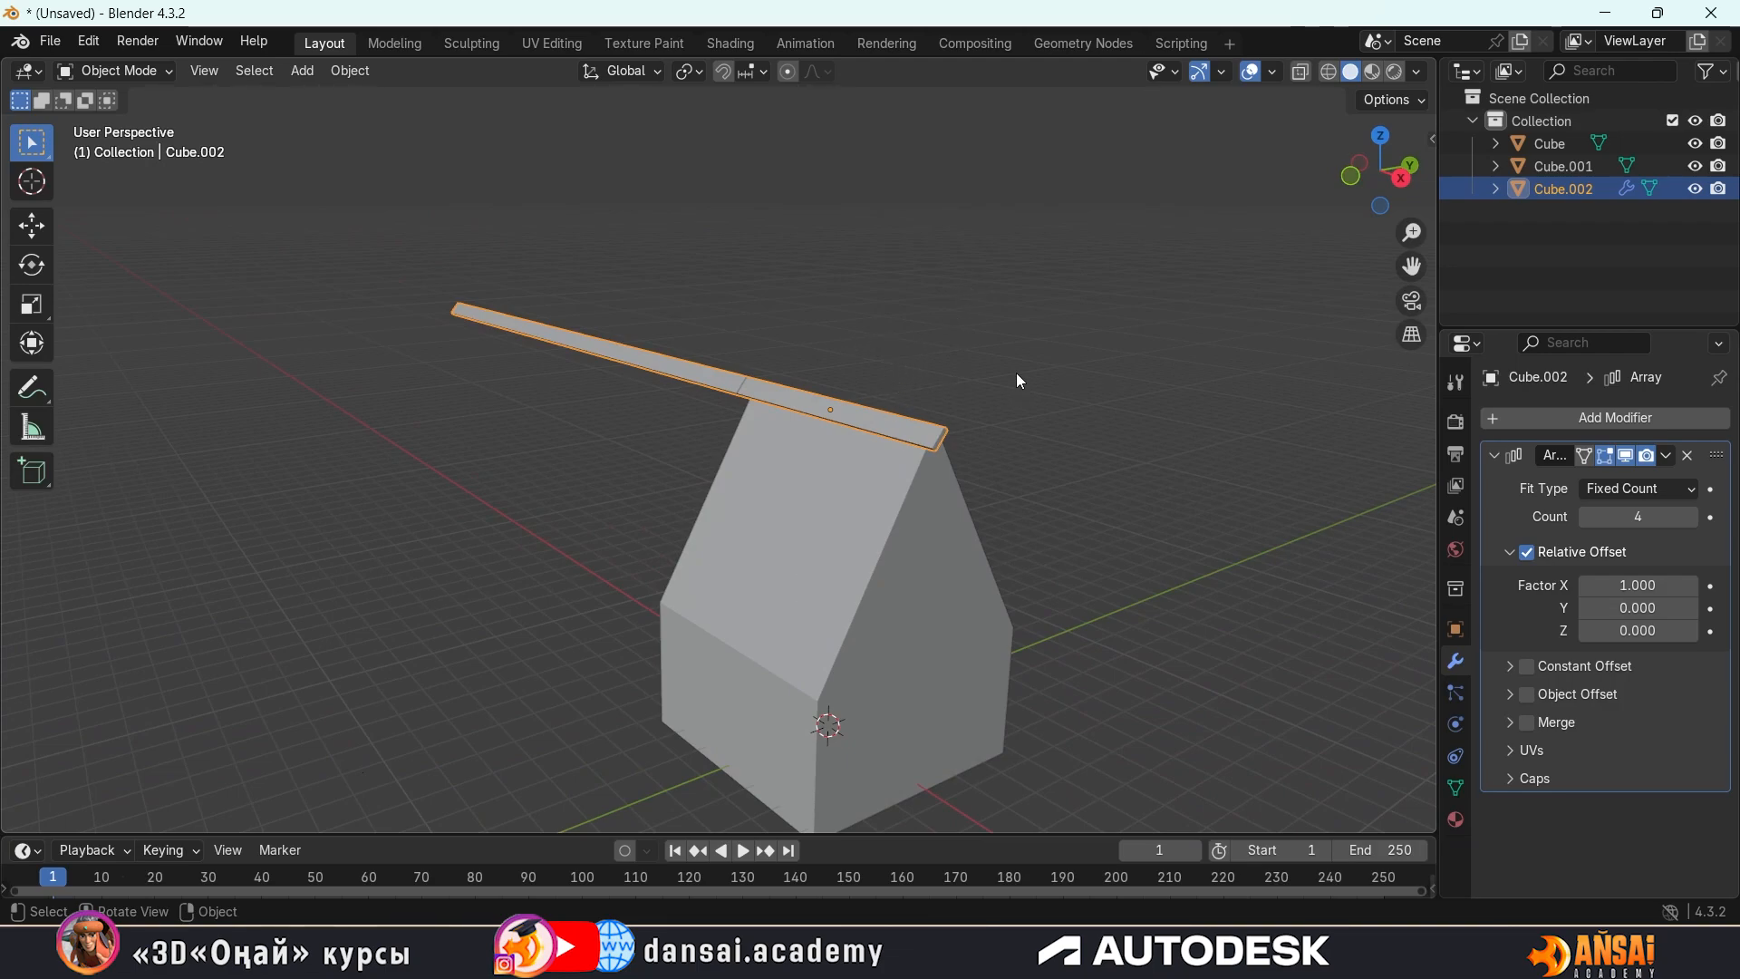
Set the array's relative offset factors to 1 on Z and 0 on X
{"action": "middle_click_drag", "start_coordinate": [825, 310], "coordinate": [737, 296]}
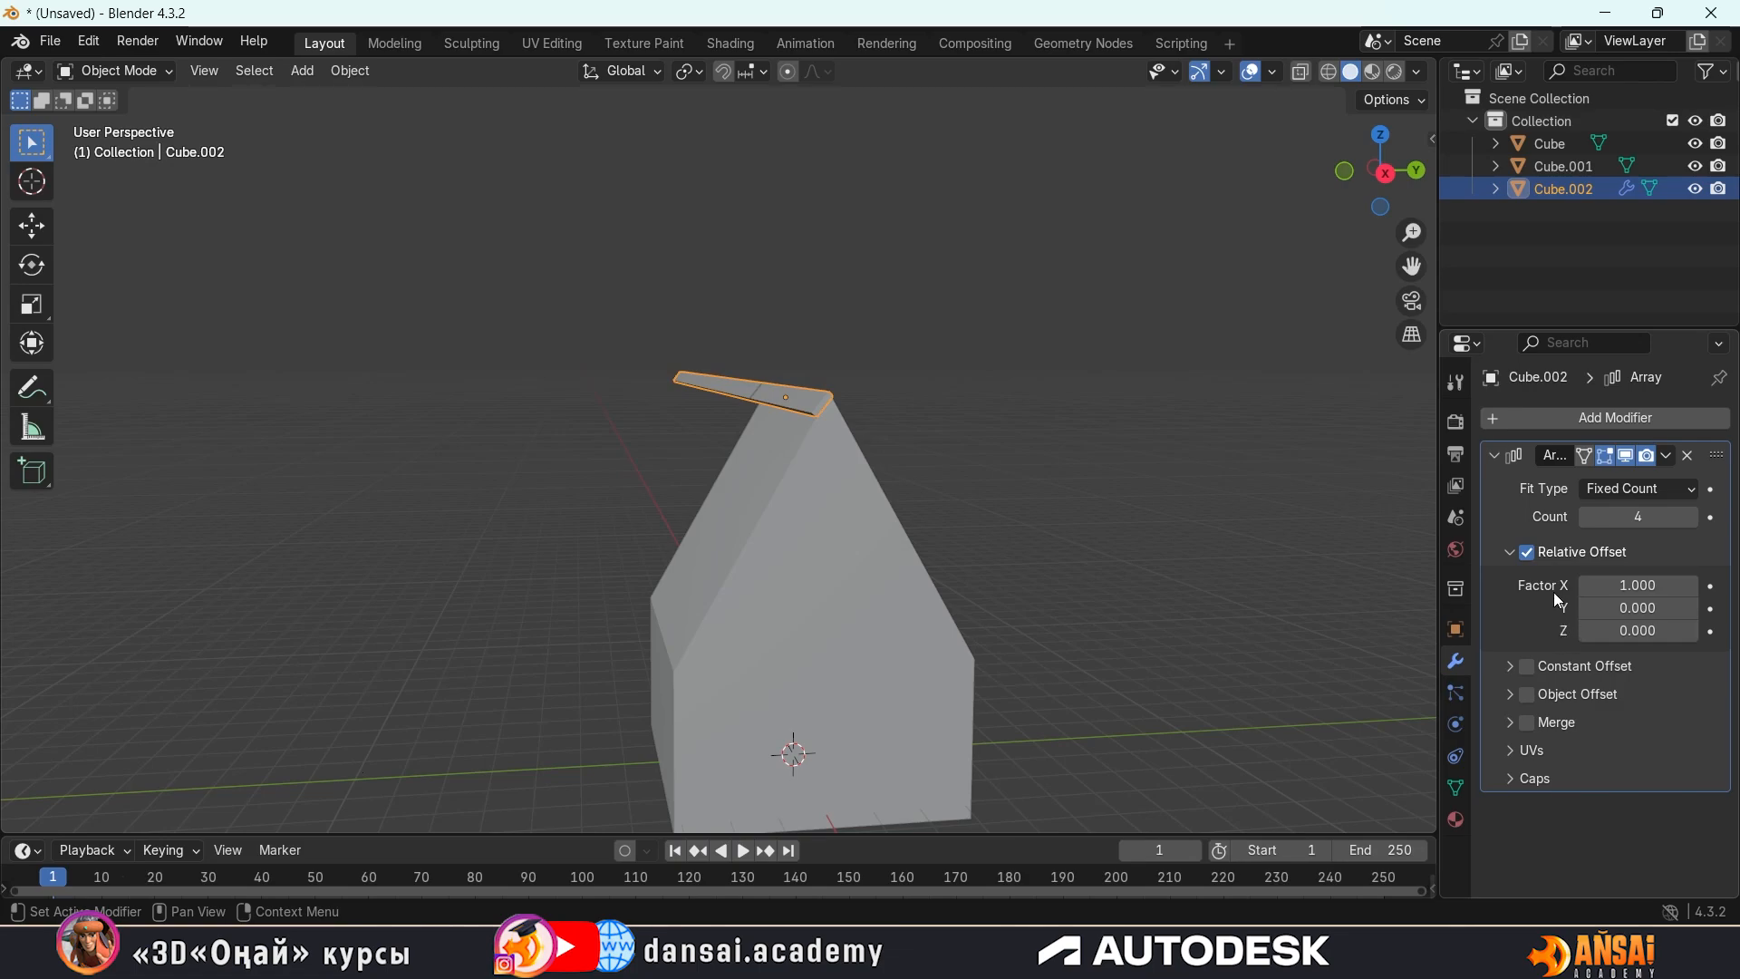
{"action": "left_click", "coordinate": [1638, 583]}
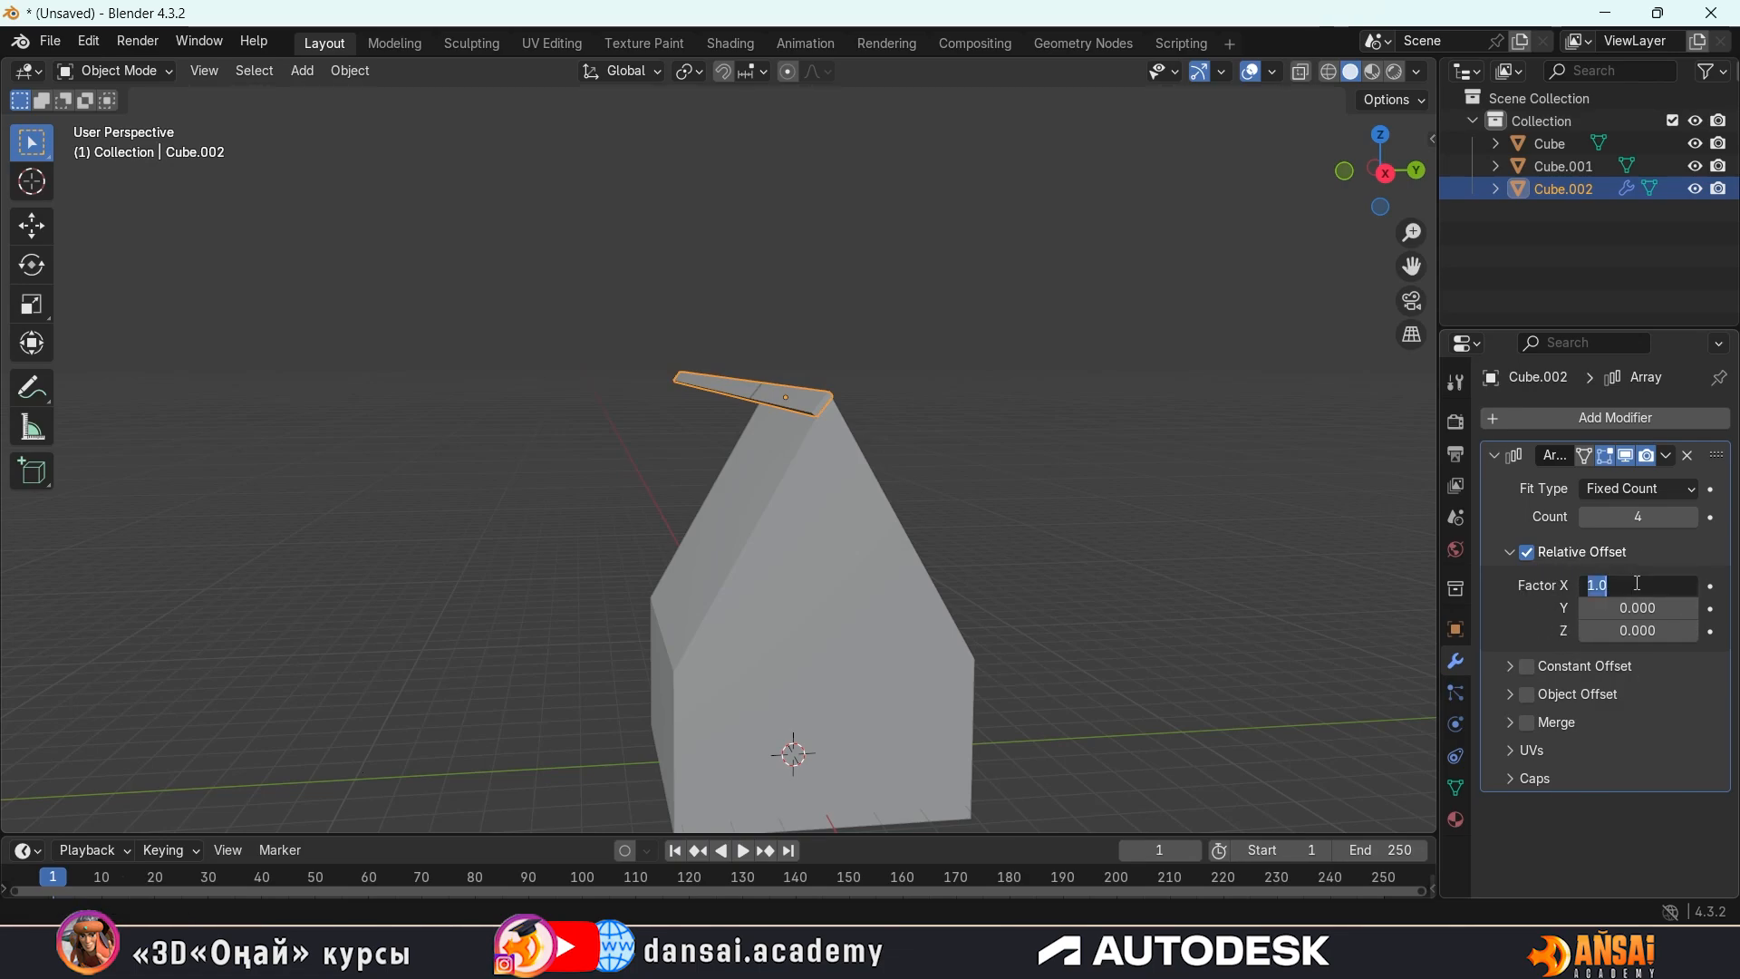
{"action": "left_click", "coordinate": [1623, 628]}
{"action": "left_click", "coordinate": [1638, 628]}
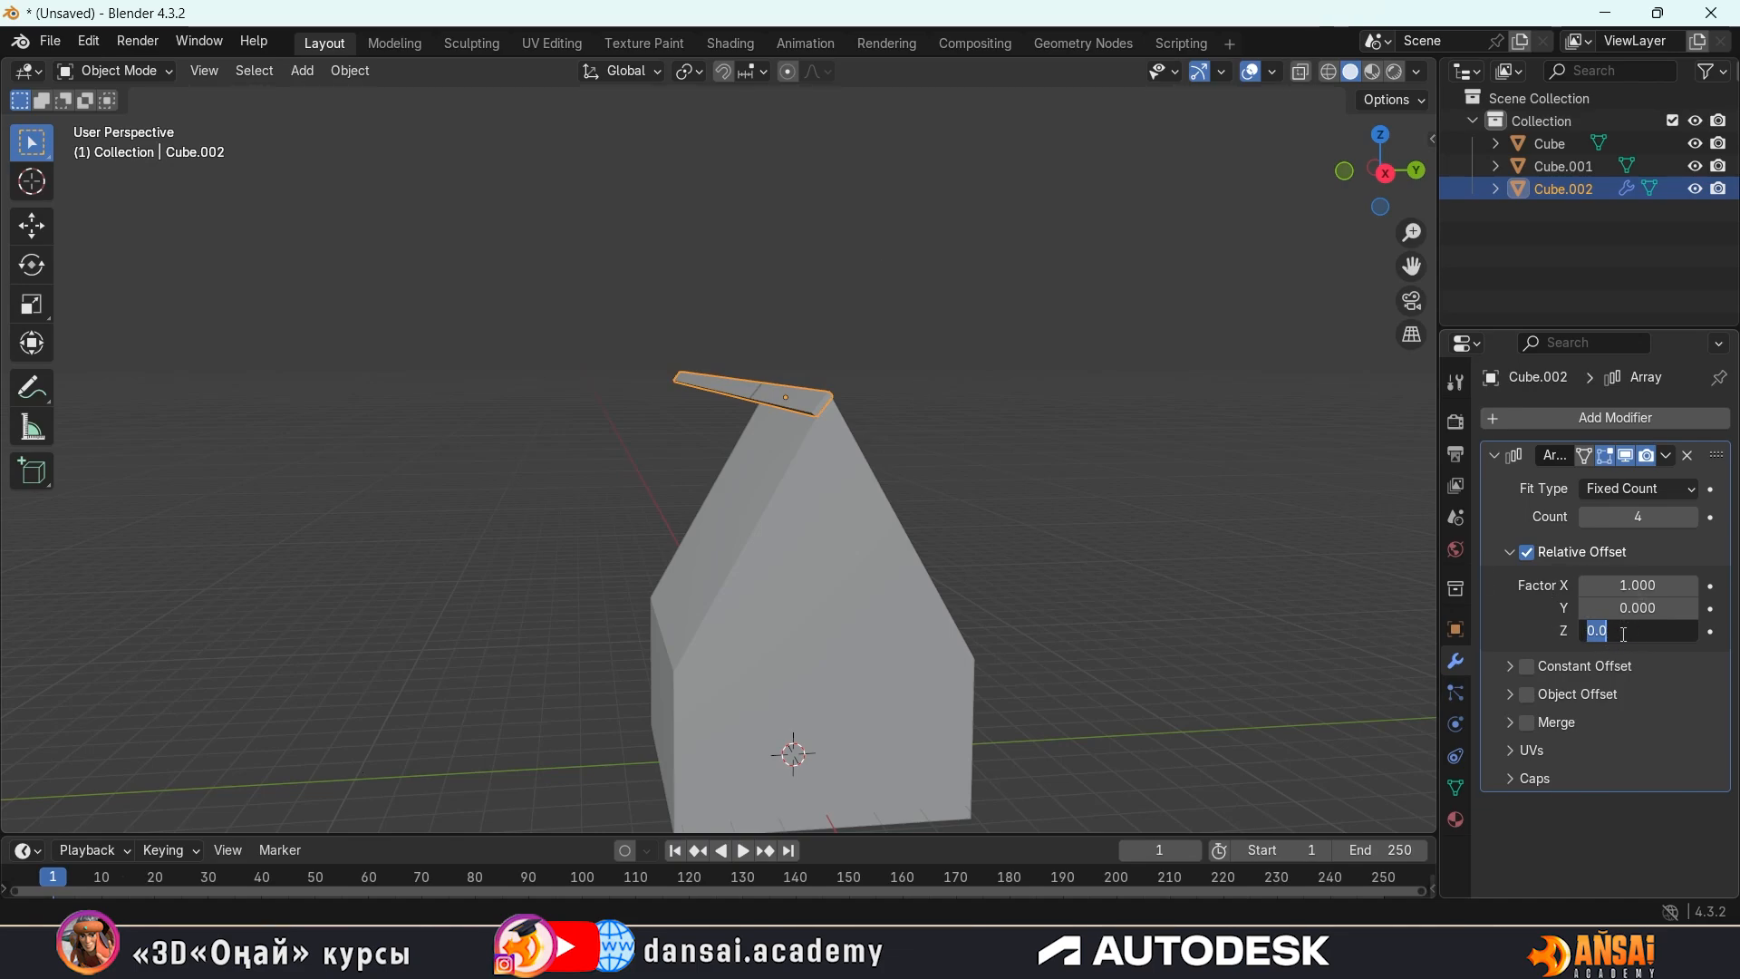
{"action": "type", "text": "1"}
{"action": "key", "text": "Return"}
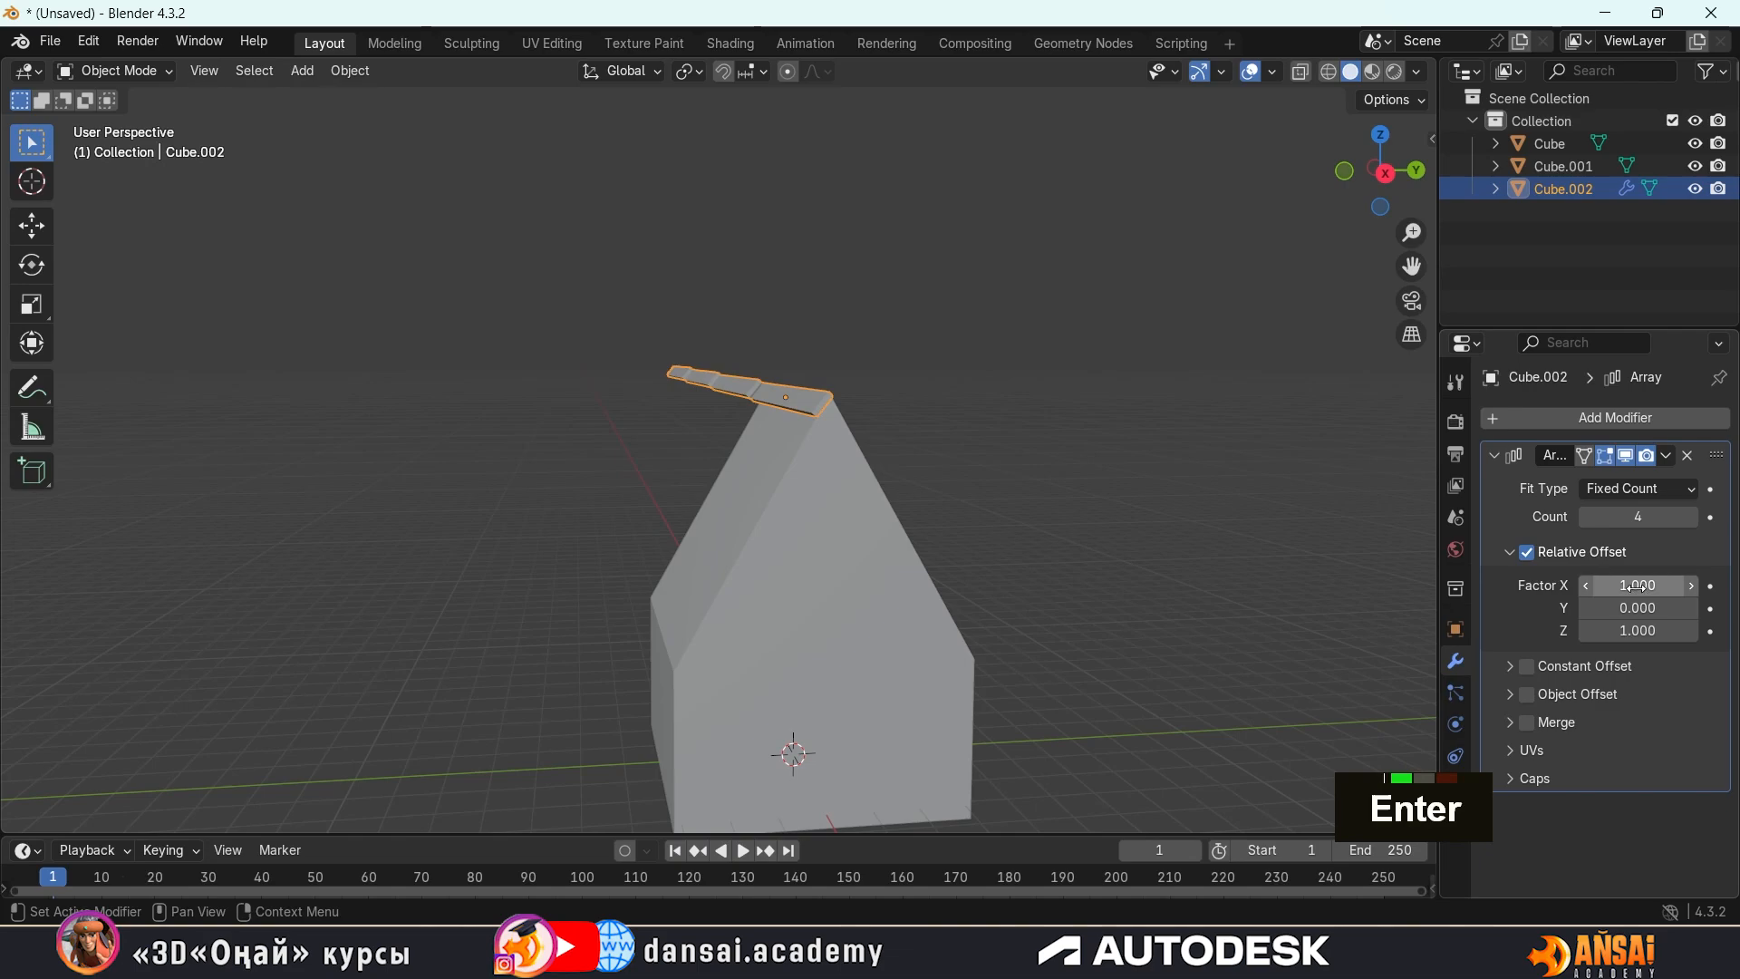
{"action": "middle_click_drag", "start_coordinate": [788, 244], "coordinate": [738, 218]}
{"action": "left_click", "coordinate": [1634, 585]}
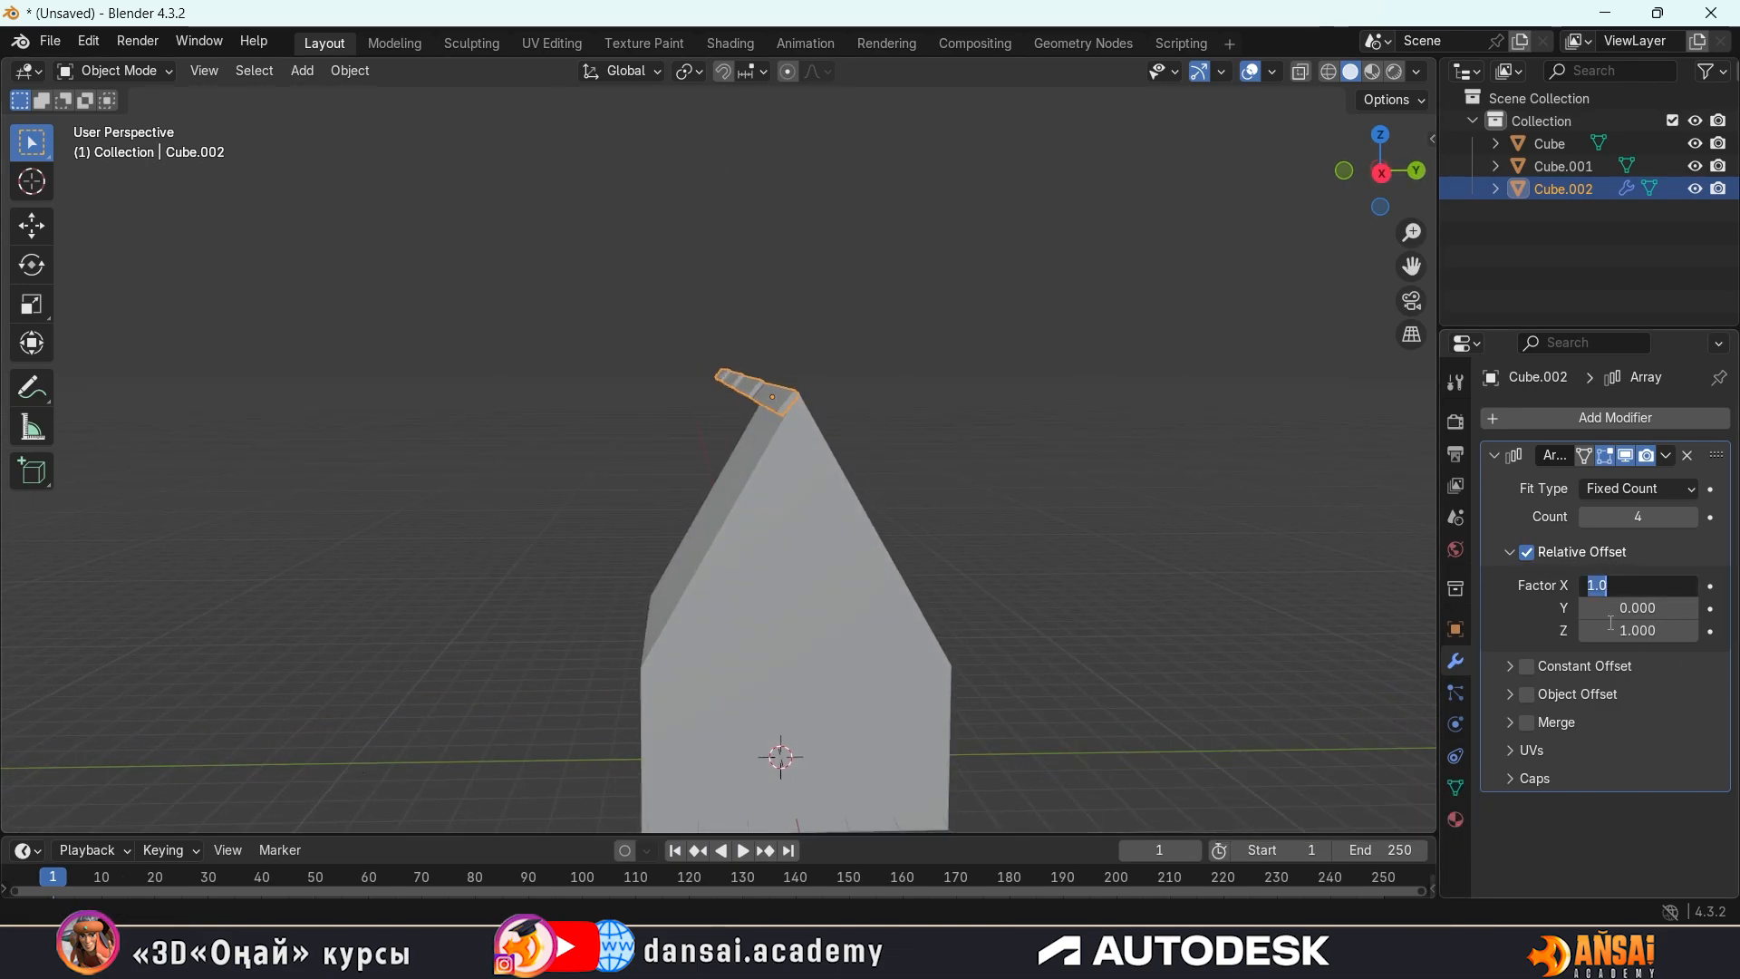
{"action": "type", "text": "0"}
{"action": "key", "text": "Return"}
Set the array's relative offset Y factor to 1 so the strips step down the roof slope
{"action": "middle_click_drag", "start_coordinate": [850, 384], "coordinate": [895, 341]}
{"action": "scroll", "coordinate": [915, 389], "scroll_direction": "up", "scroll_amount": 2}
{"action": "scroll", "coordinate": [895, 341], "scroll_direction": "up", "scroll_amount": 1}
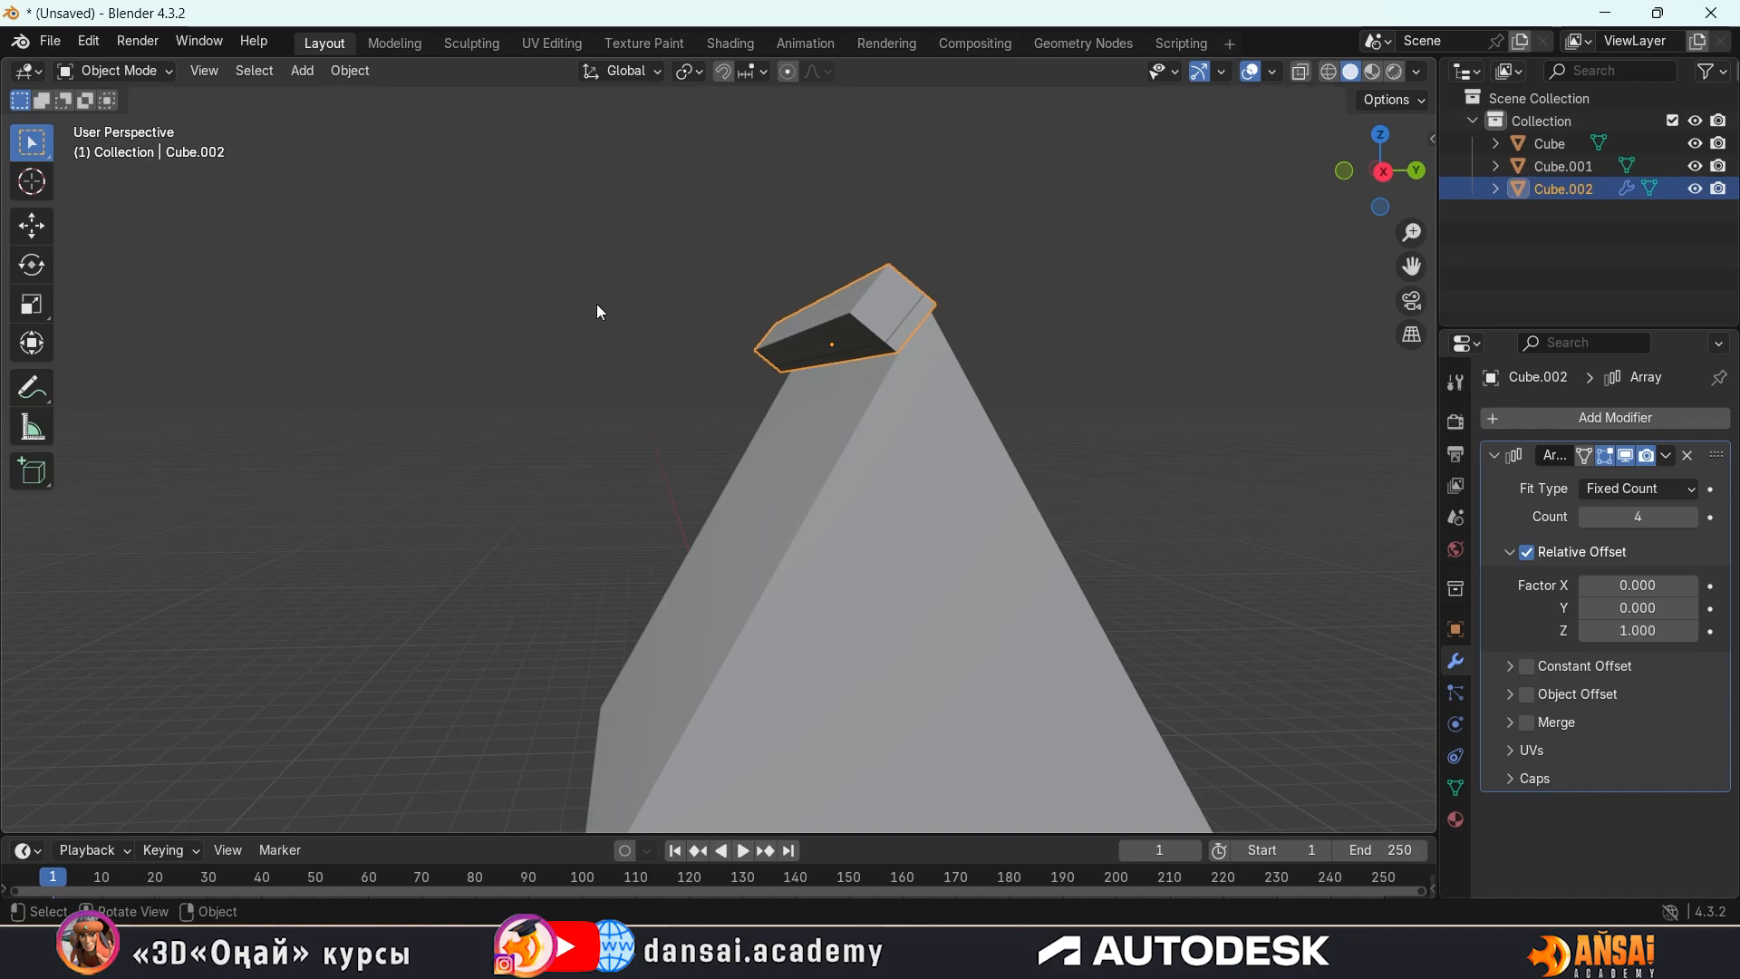
{"action": "scroll", "coordinate": [952, 370], "scroll_direction": "up", "scroll_amount": 2}
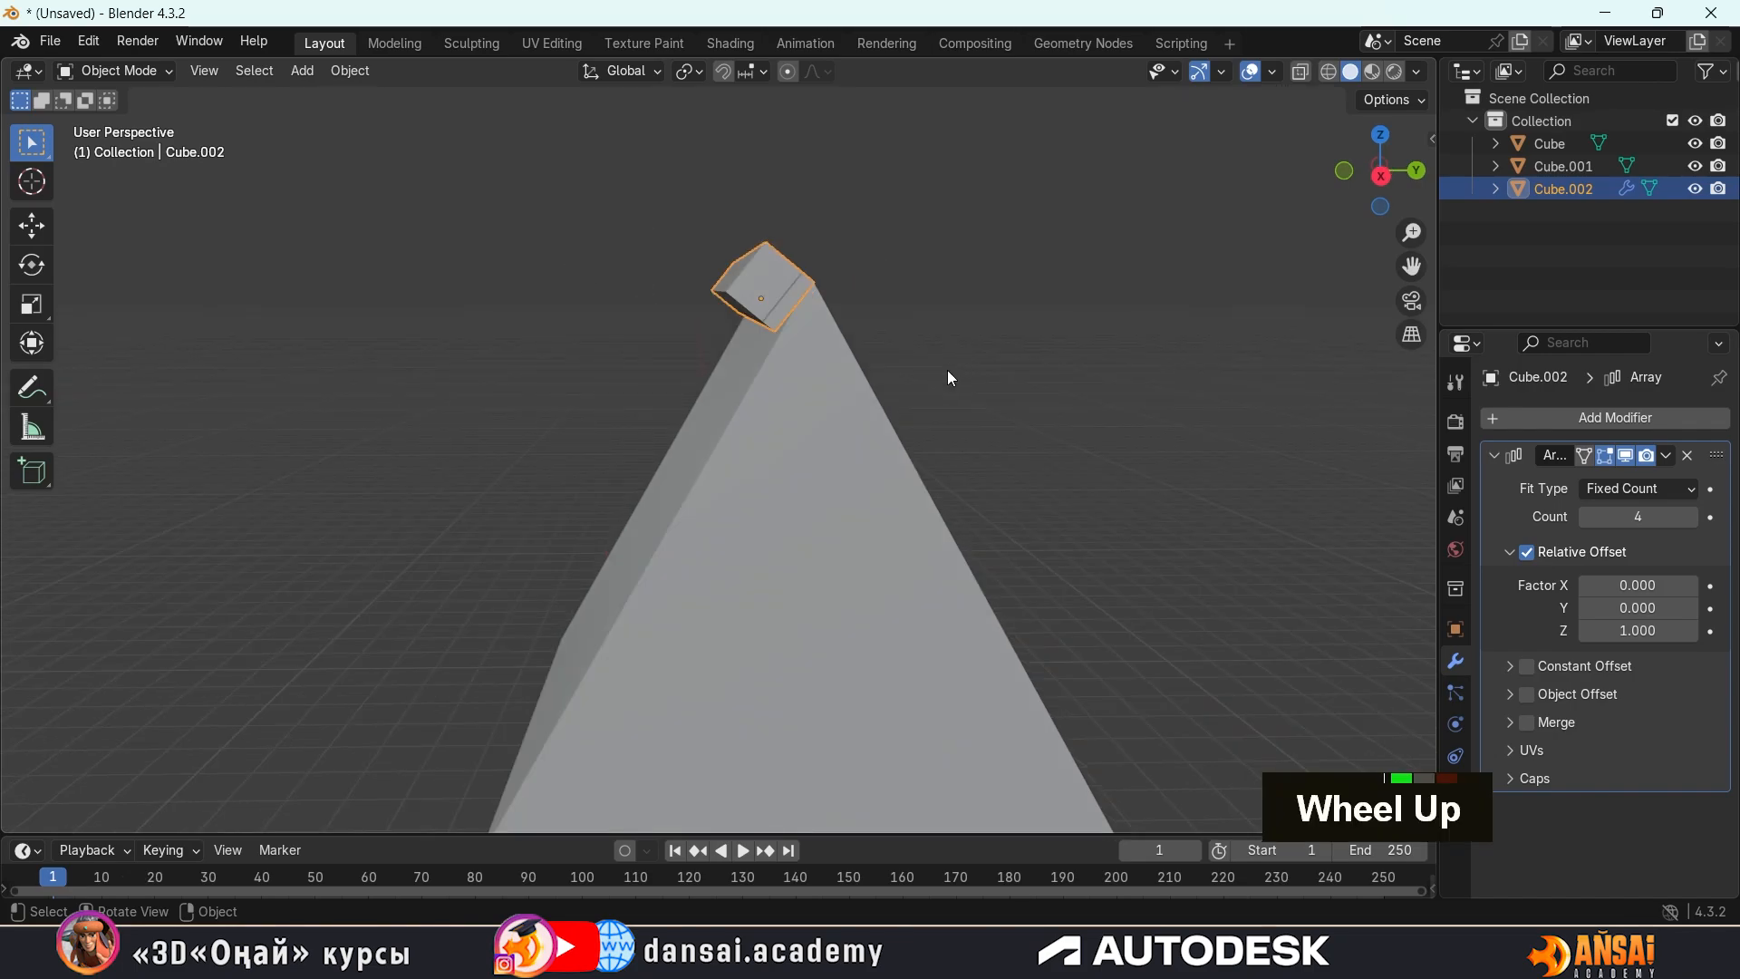
{"action": "mouse_move", "coordinate": [986, 369]}
{"action": "middle_mouse_down"}
{"action": "mouse_move", "coordinate": [1028, 365]}
{"action": "mouse_move", "coordinate": [977, 361]}
{"action": "mouse_move", "coordinate": [1001, 357]}
{"action": "middle_mouse_up"}
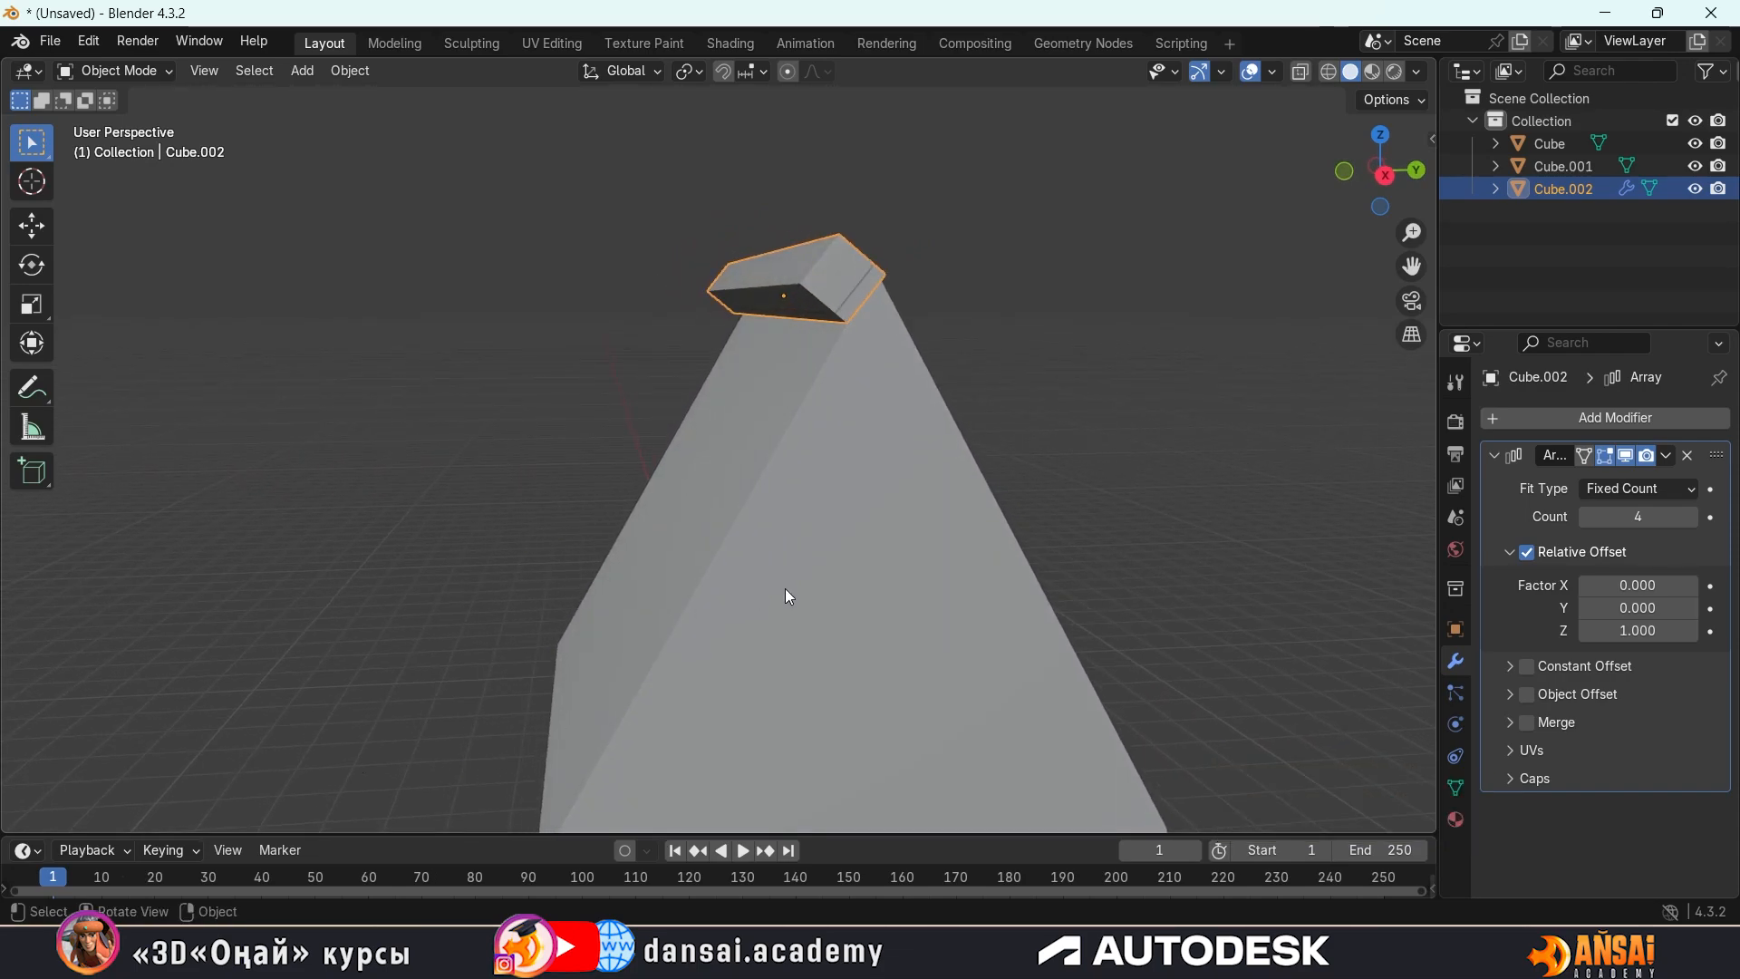
{"action": "middle_click_drag", "start_coordinate": [789, 594], "coordinate": [851, 537]}
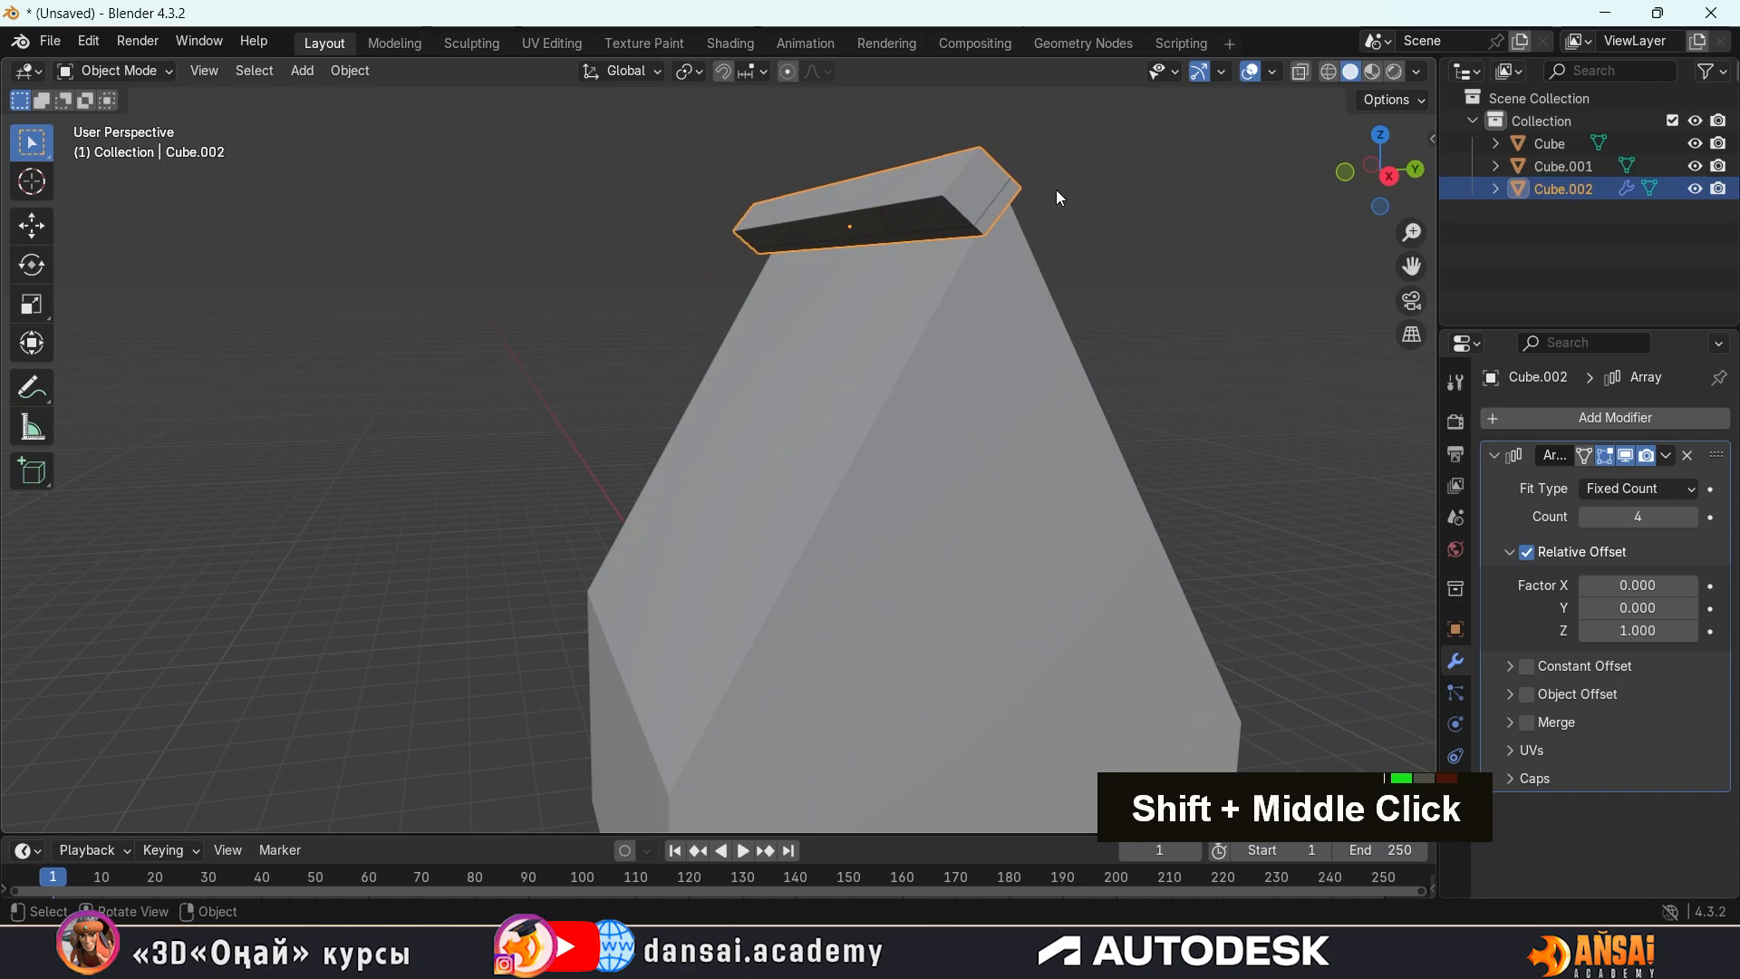
{"action": "left_click", "coordinate": [1657, 609]}
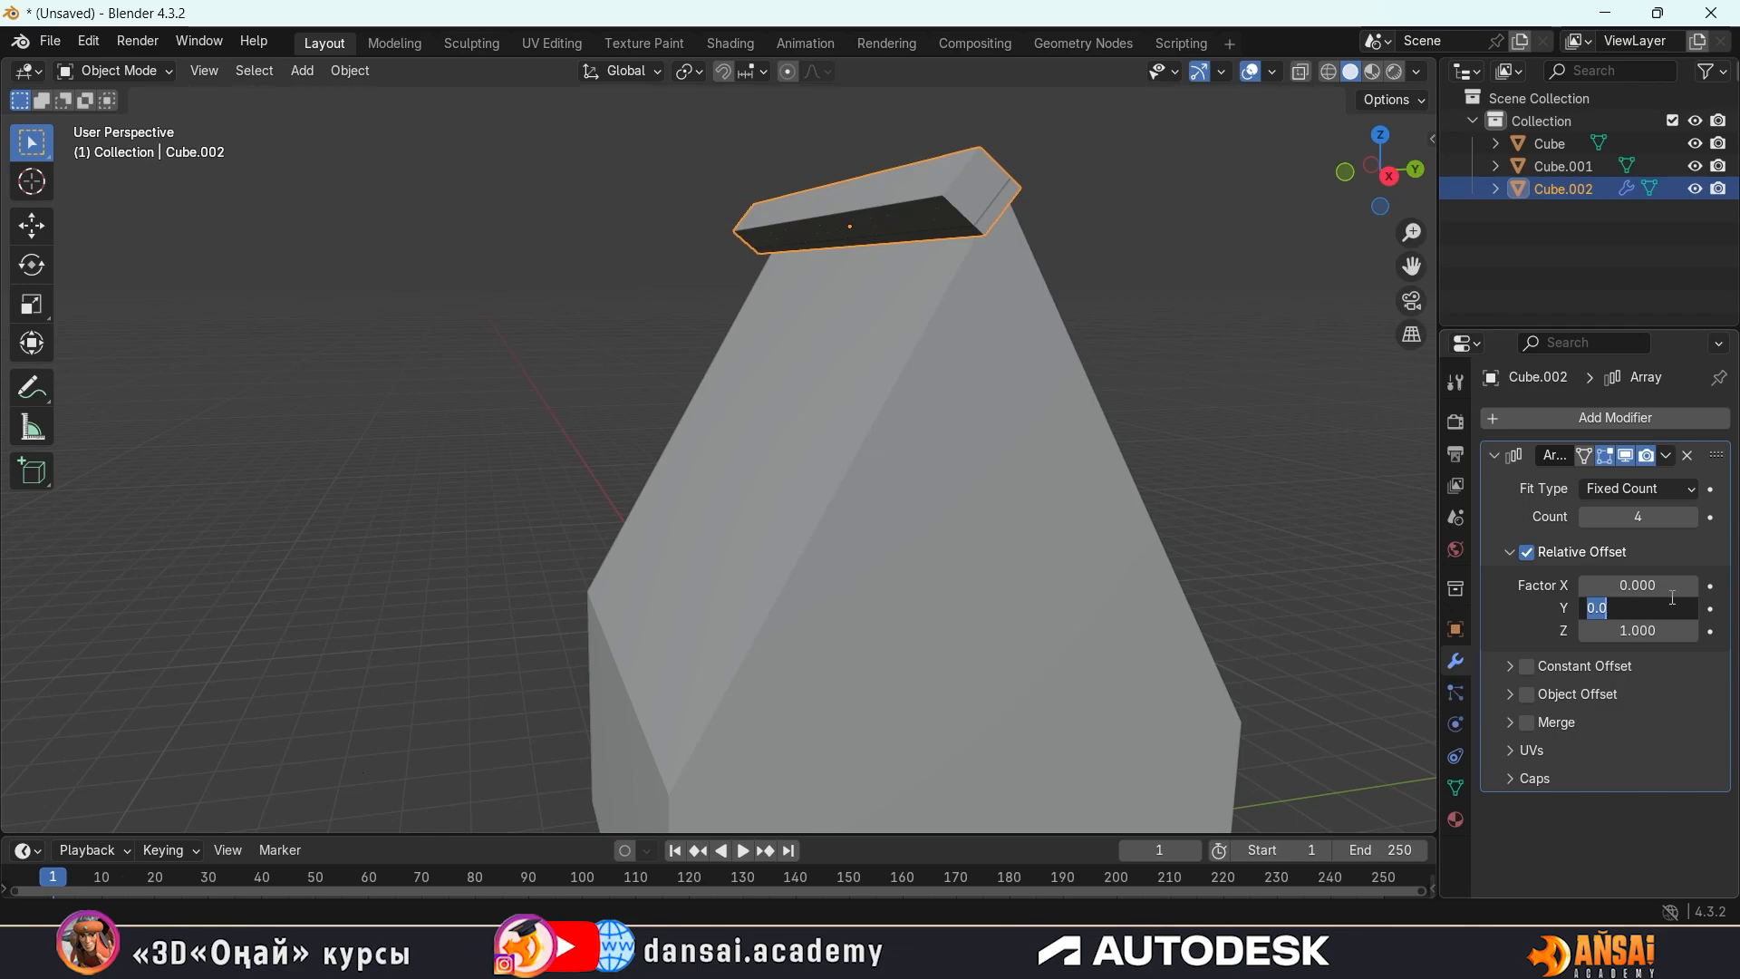
{"action": "type", "text": "1"}
{"action": "key", "text": "Return"}
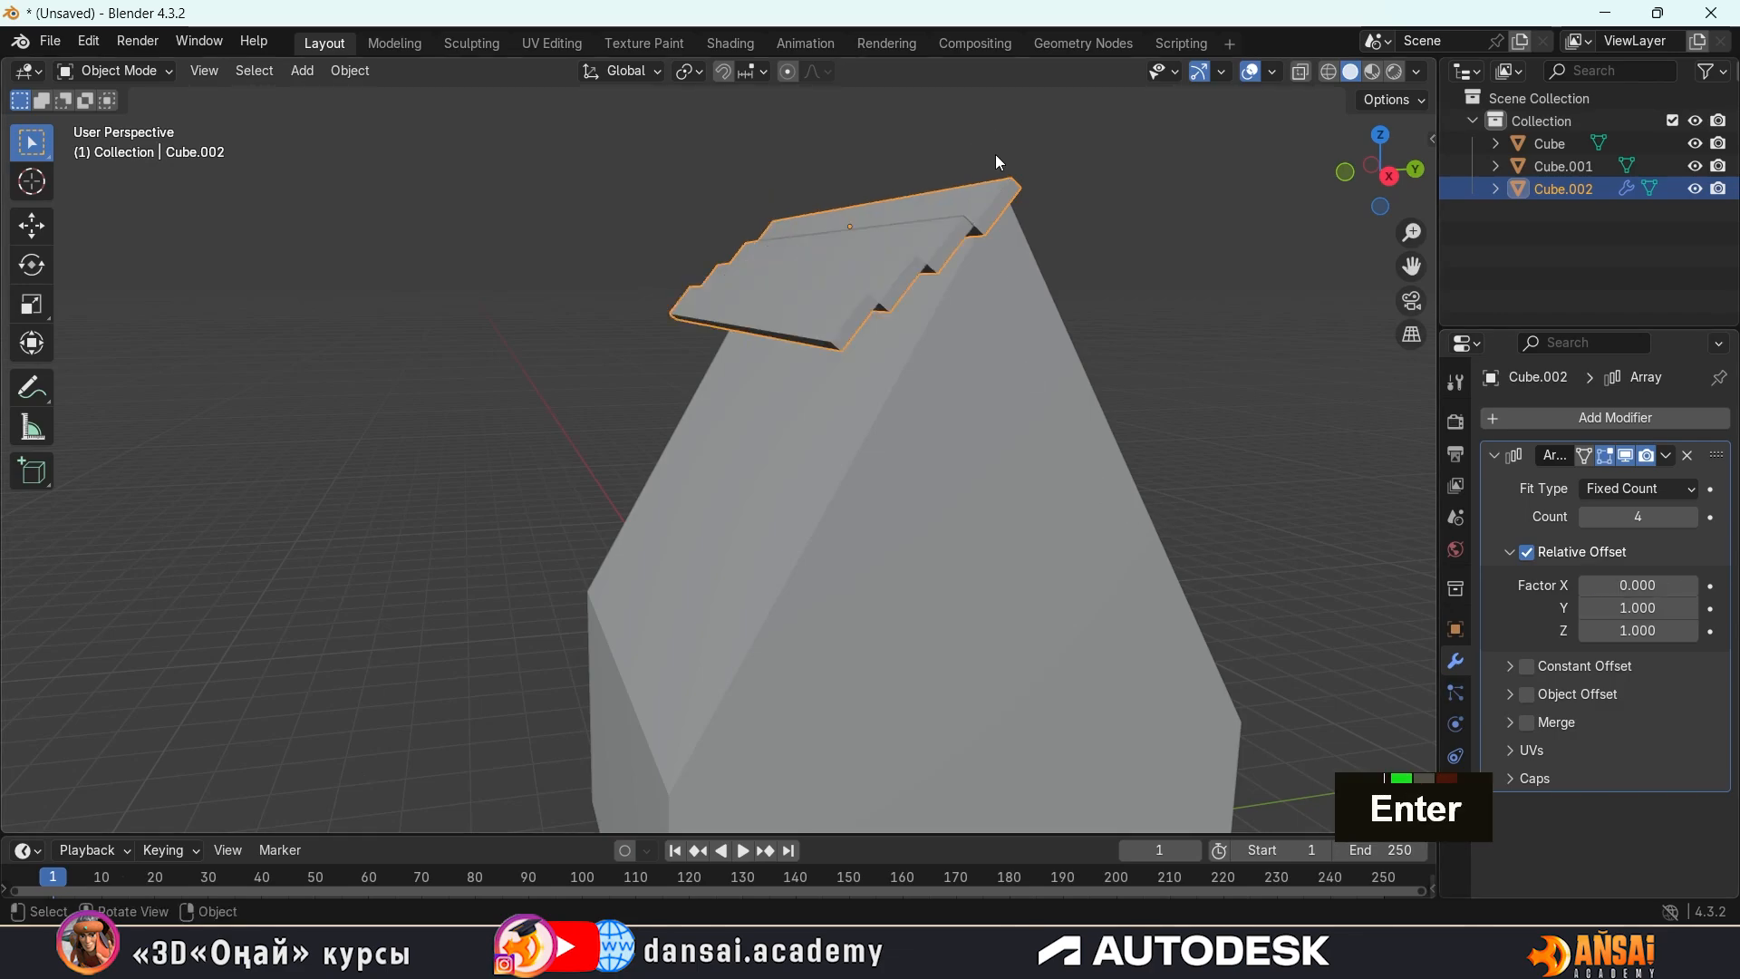
Set the array's relative offset Z factor to -1 and check the strips against the roof slope
{"action": "middle_click_drag", "start_coordinate": [998, 162], "coordinate": [936, 230]}
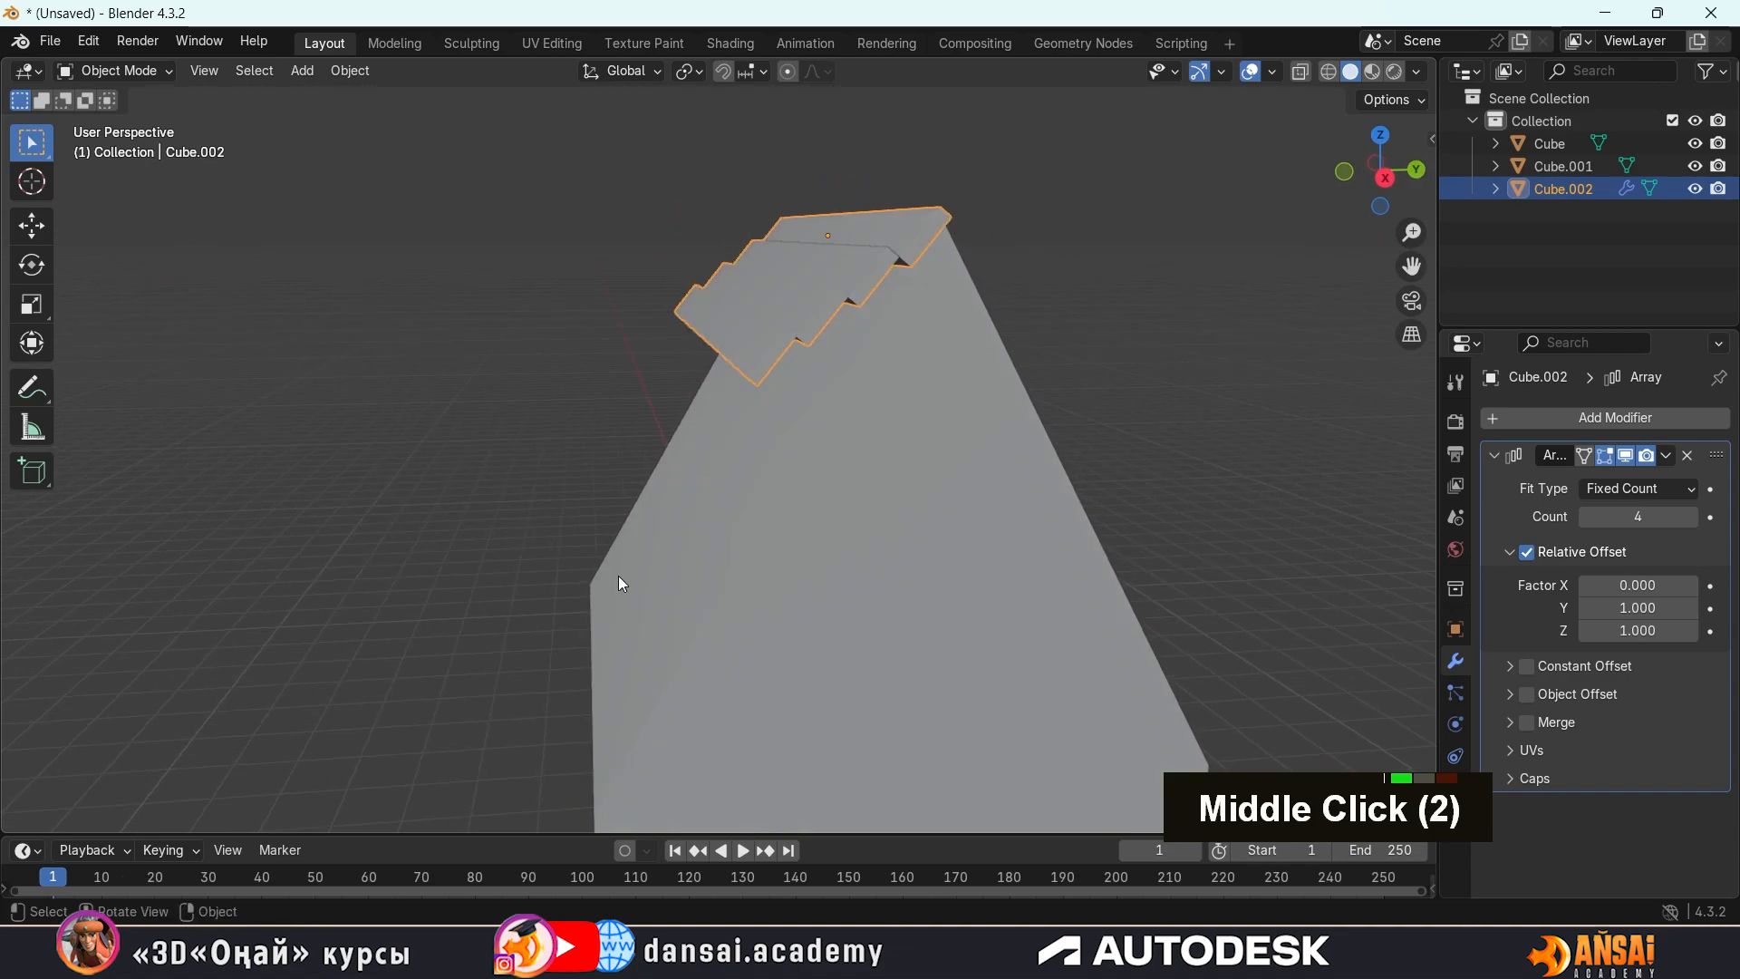
{"action": "middle_click_drag", "start_coordinate": [622, 584], "coordinate": [670, 512]}
{"action": "middle_click_drag", "start_coordinate": [738, 374], "coordinate": [746, 381]}
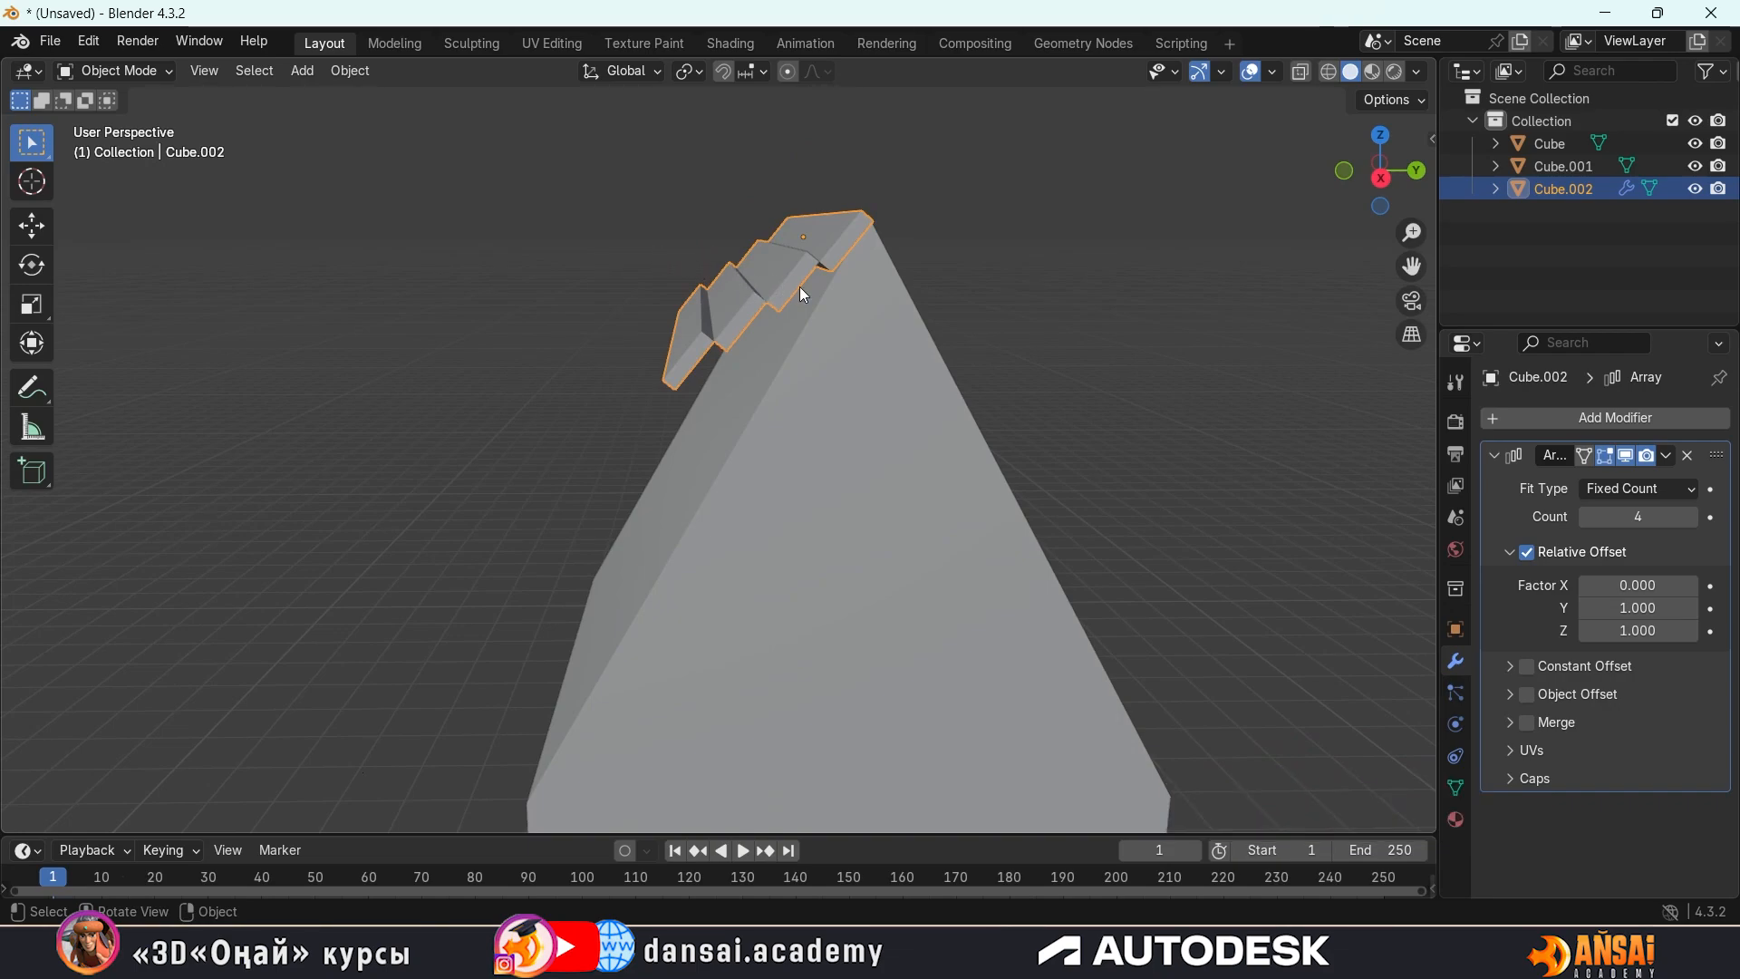
{"action": "middle_click_drag", "start_coordinate": [873, 324], "coordinate": [873, 315]}
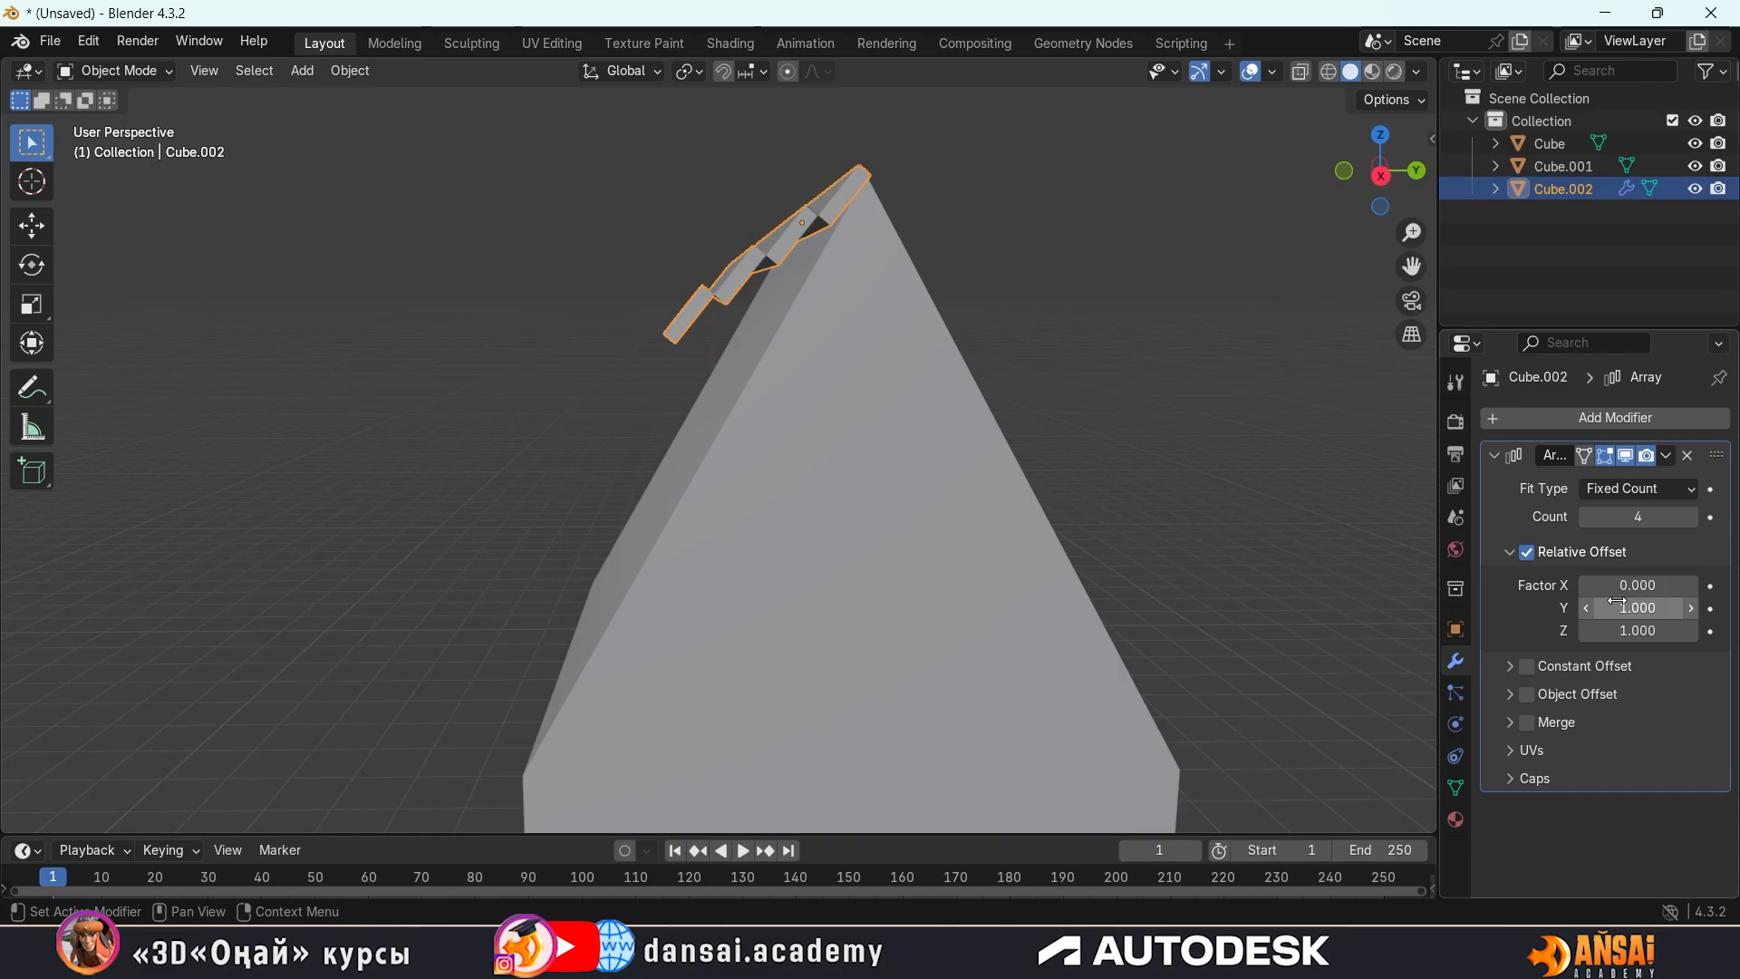
{"action": "left_click", "coordinate": [1636, 631]}
{"action": "left_click", "coordinate": [1586, 631]}
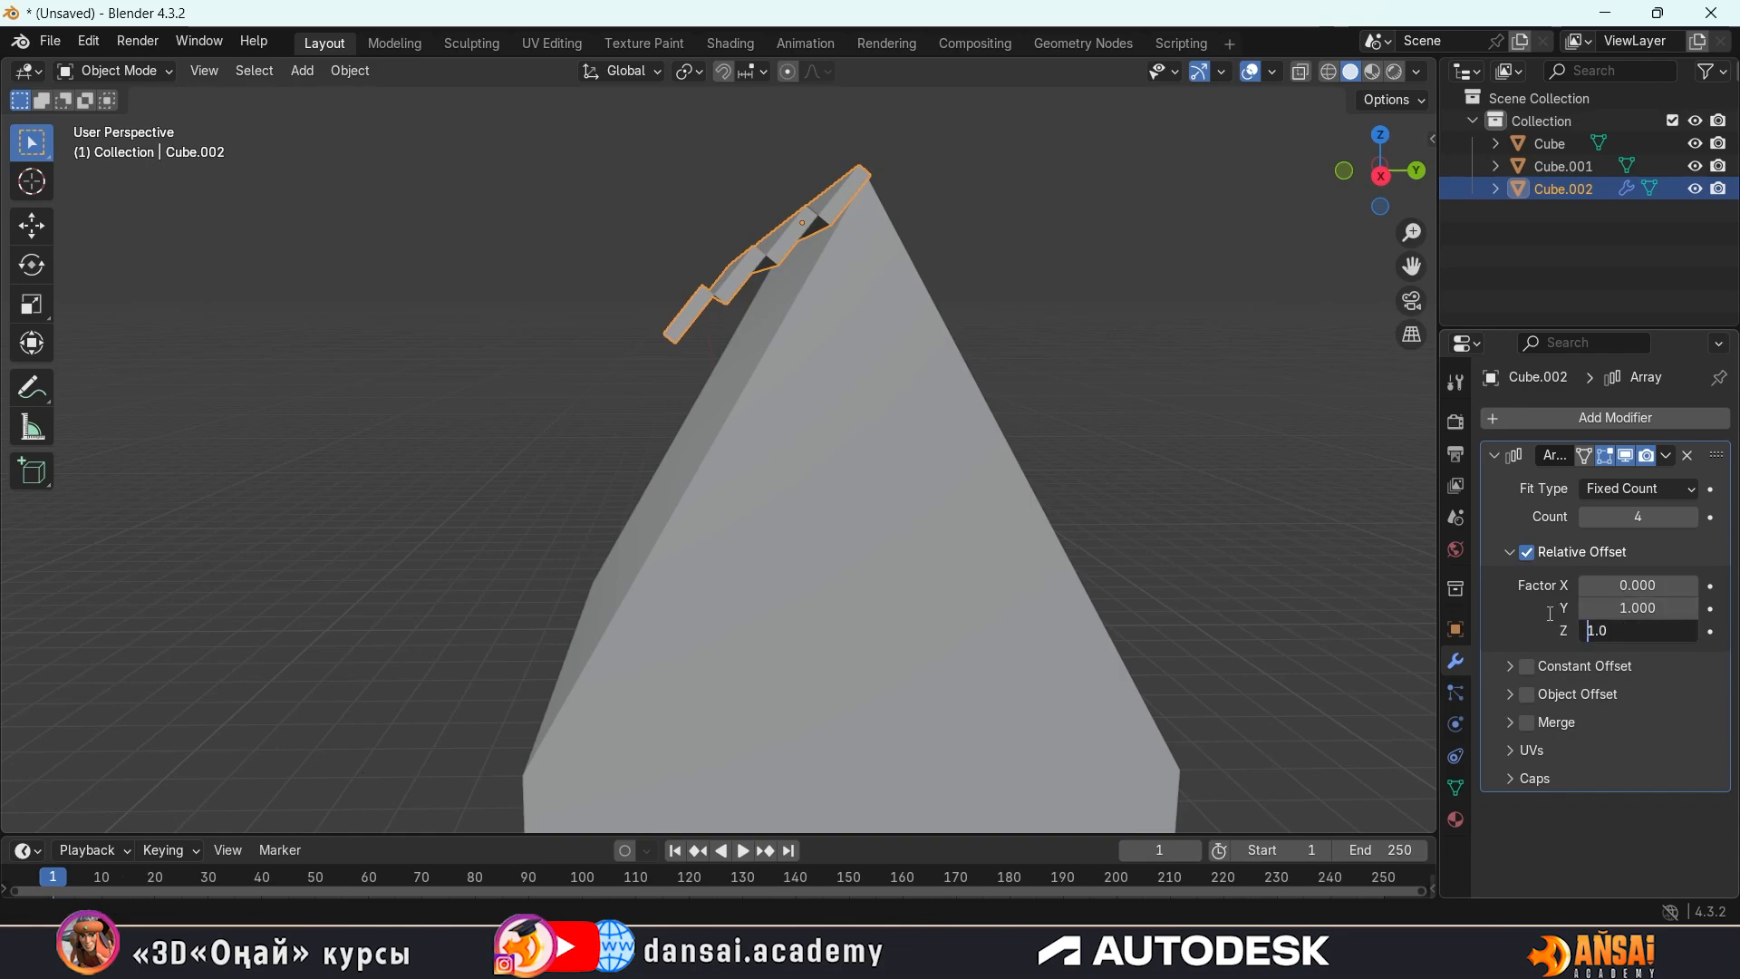
{"action": "type", "text": "-"}
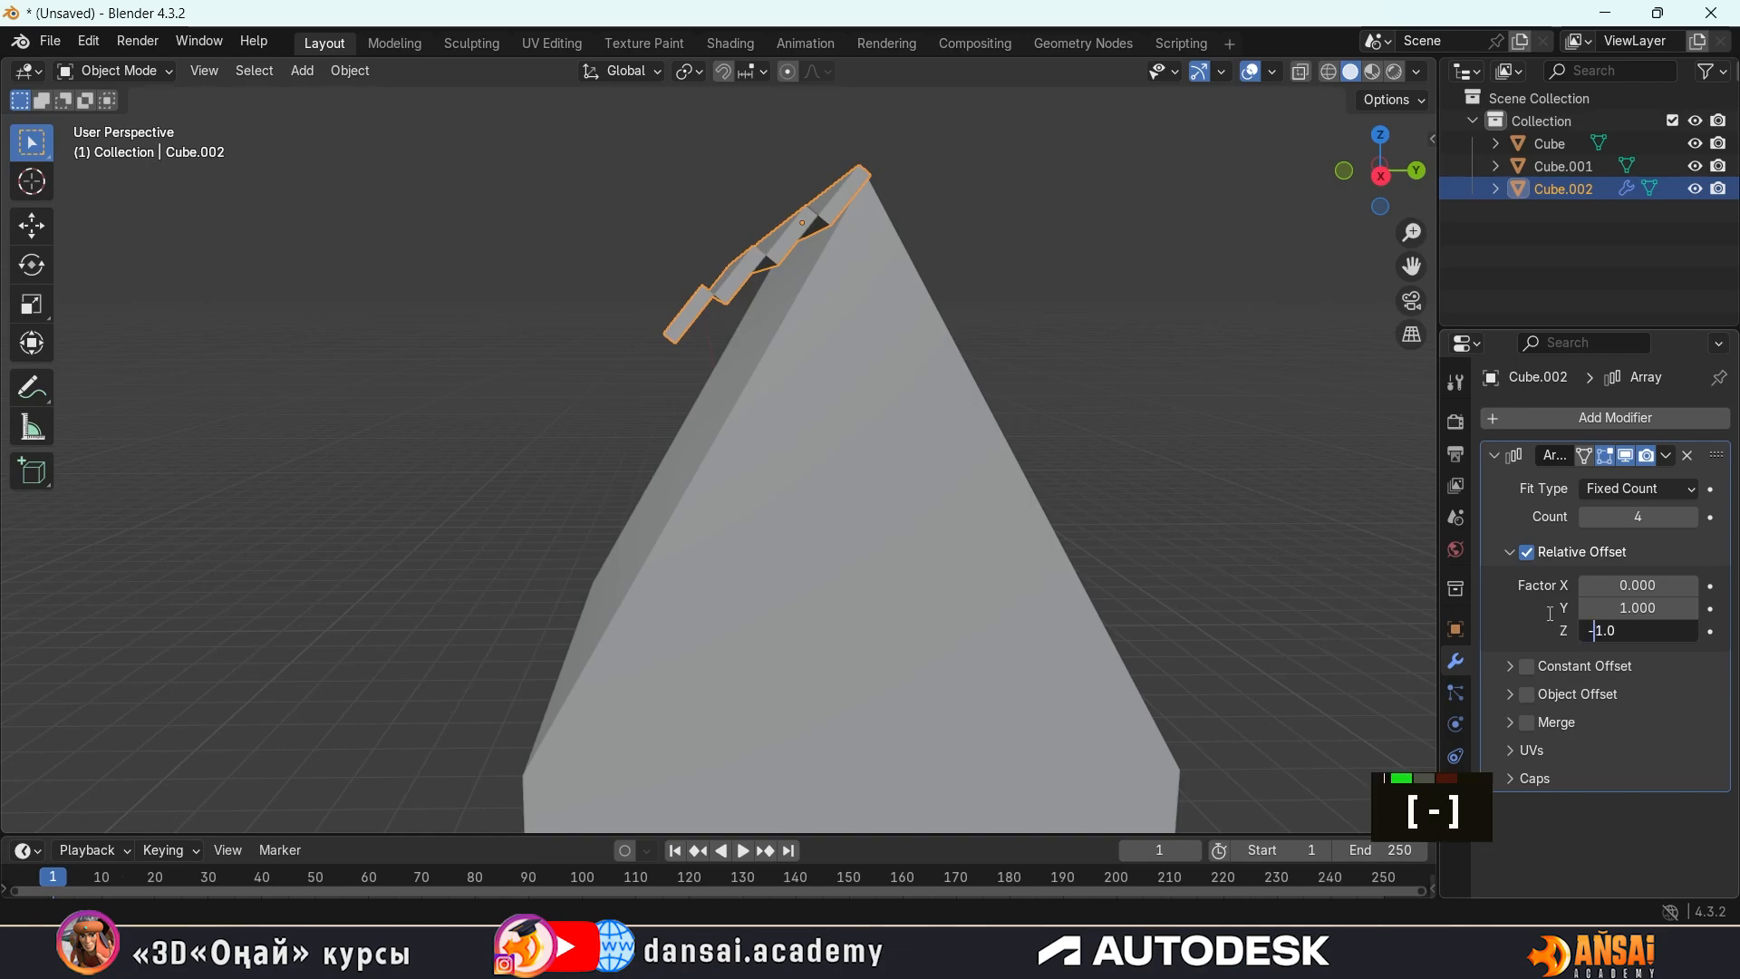
{"action": "key", "text": "Return"}
{"action": "middle_click_drag", "start_coordinate": [1426, 542], "coordinate": [1042, 433]}
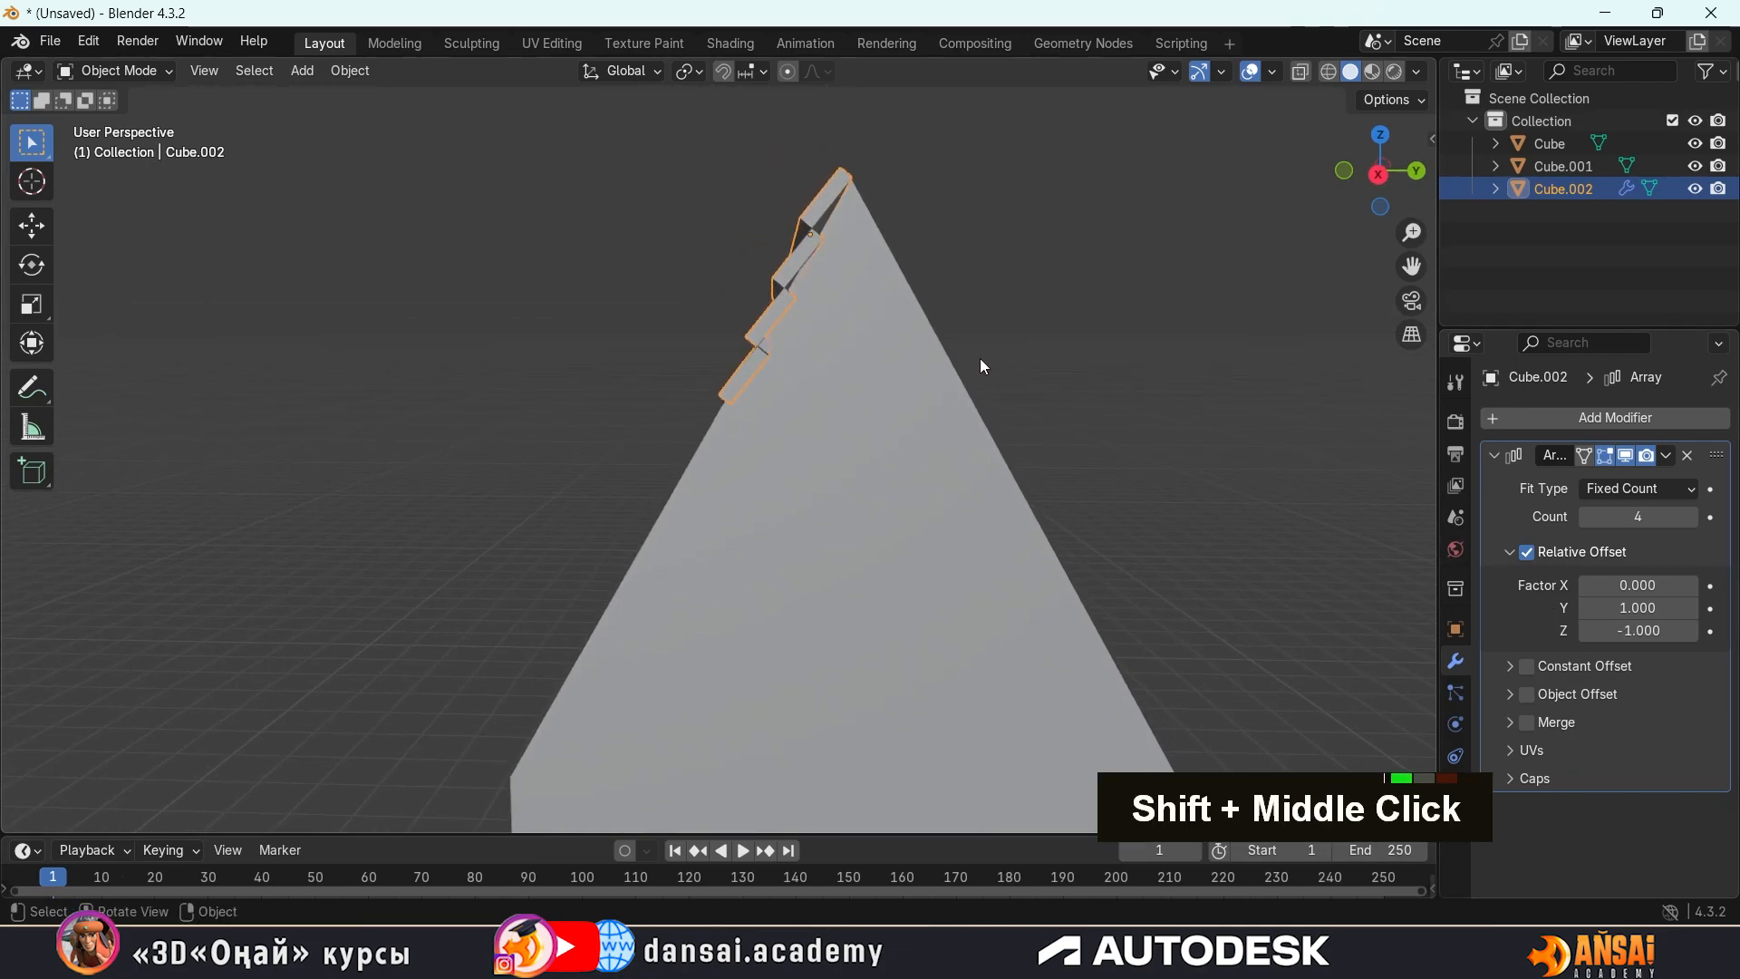
{"action": "middle_click_drag", "start_coordinate": [981, 357], "coordinate": [923, 281]}
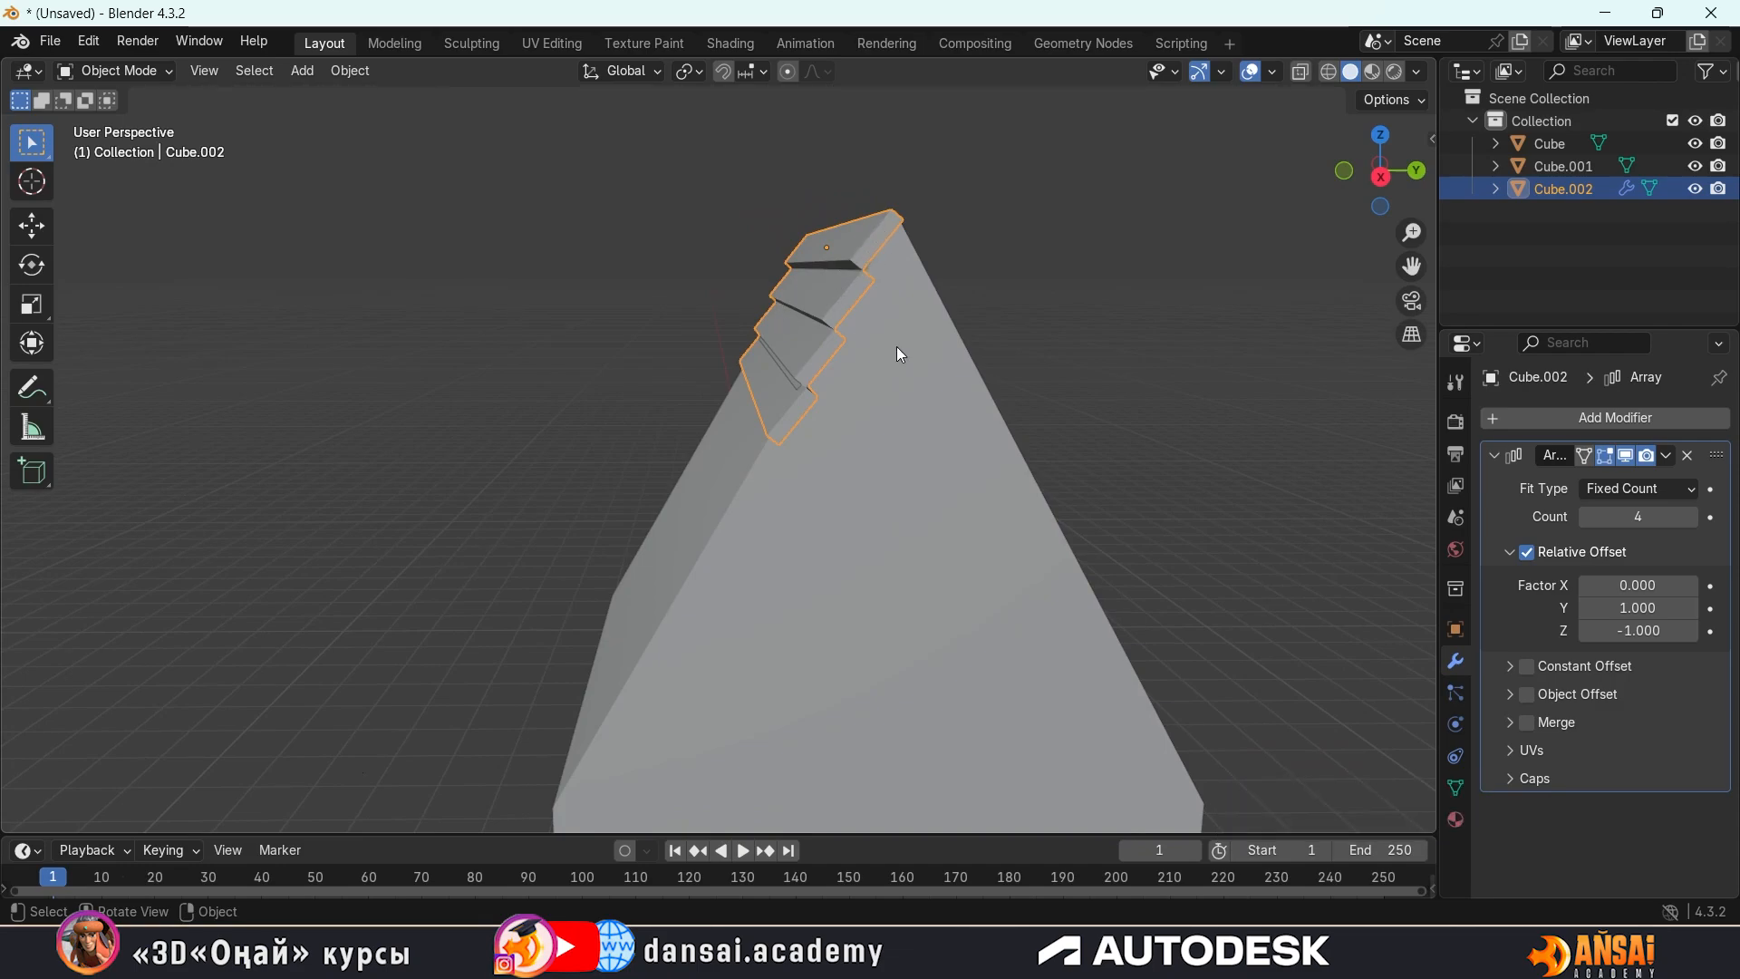
Reselect the arrayed roof strips and set the array's relative offset Z factor to -0.7
{"action": "middle_click_drag", "start_coordinate": [898, 347], "coordinate": [882, 352]}
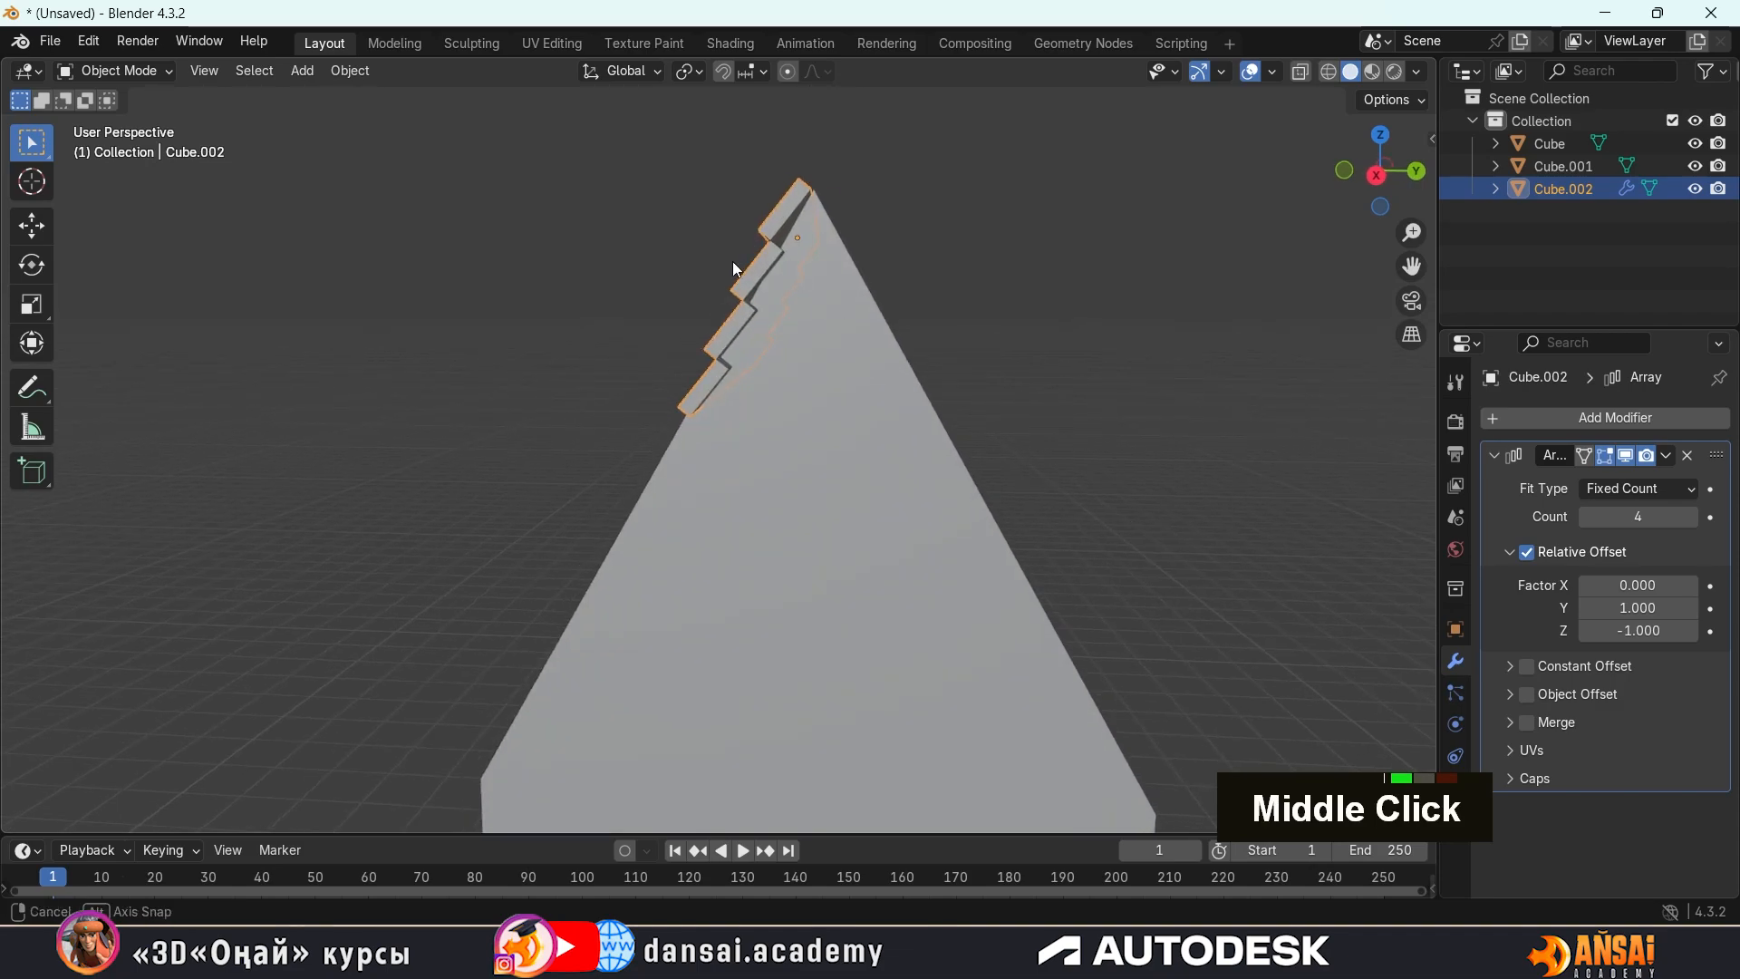
{"action": "middle_click_drag", "start_coordinate": [732, 261], "coordinate": [852, 288]}
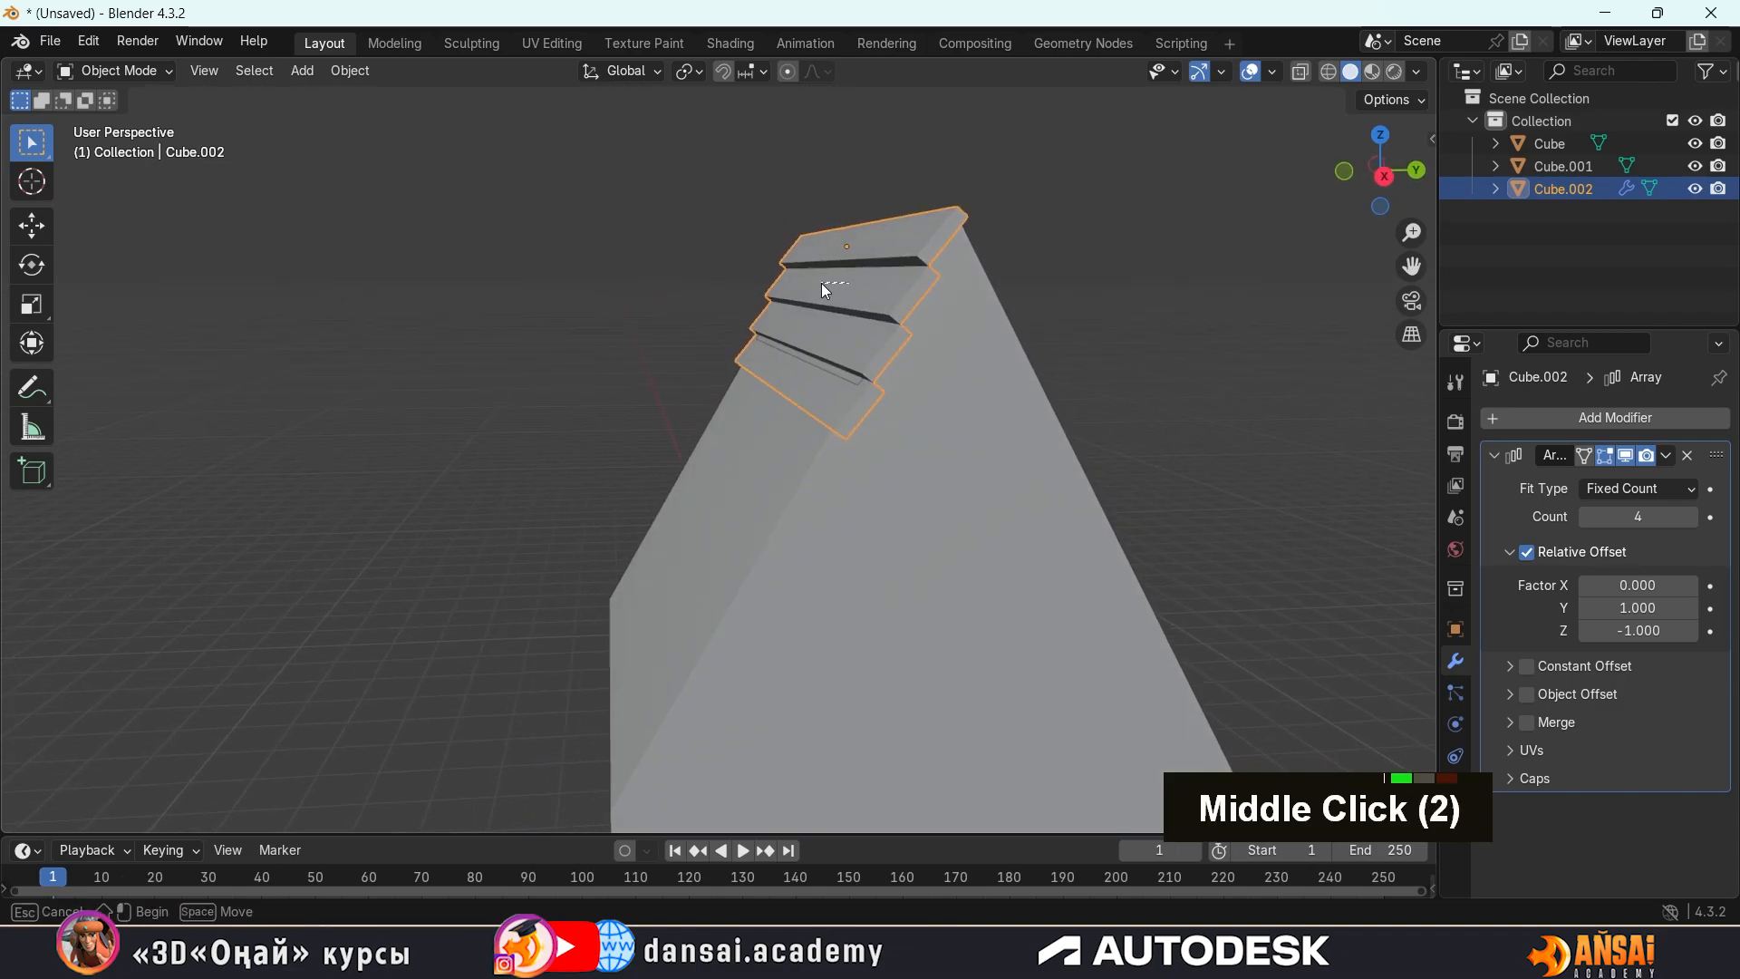
{"action": "left_click", "coordinate": [944, 232]}
{"action": "middle_click_drag", "start_coordinate": [945, 232], "coordinate": [1039, 259]}
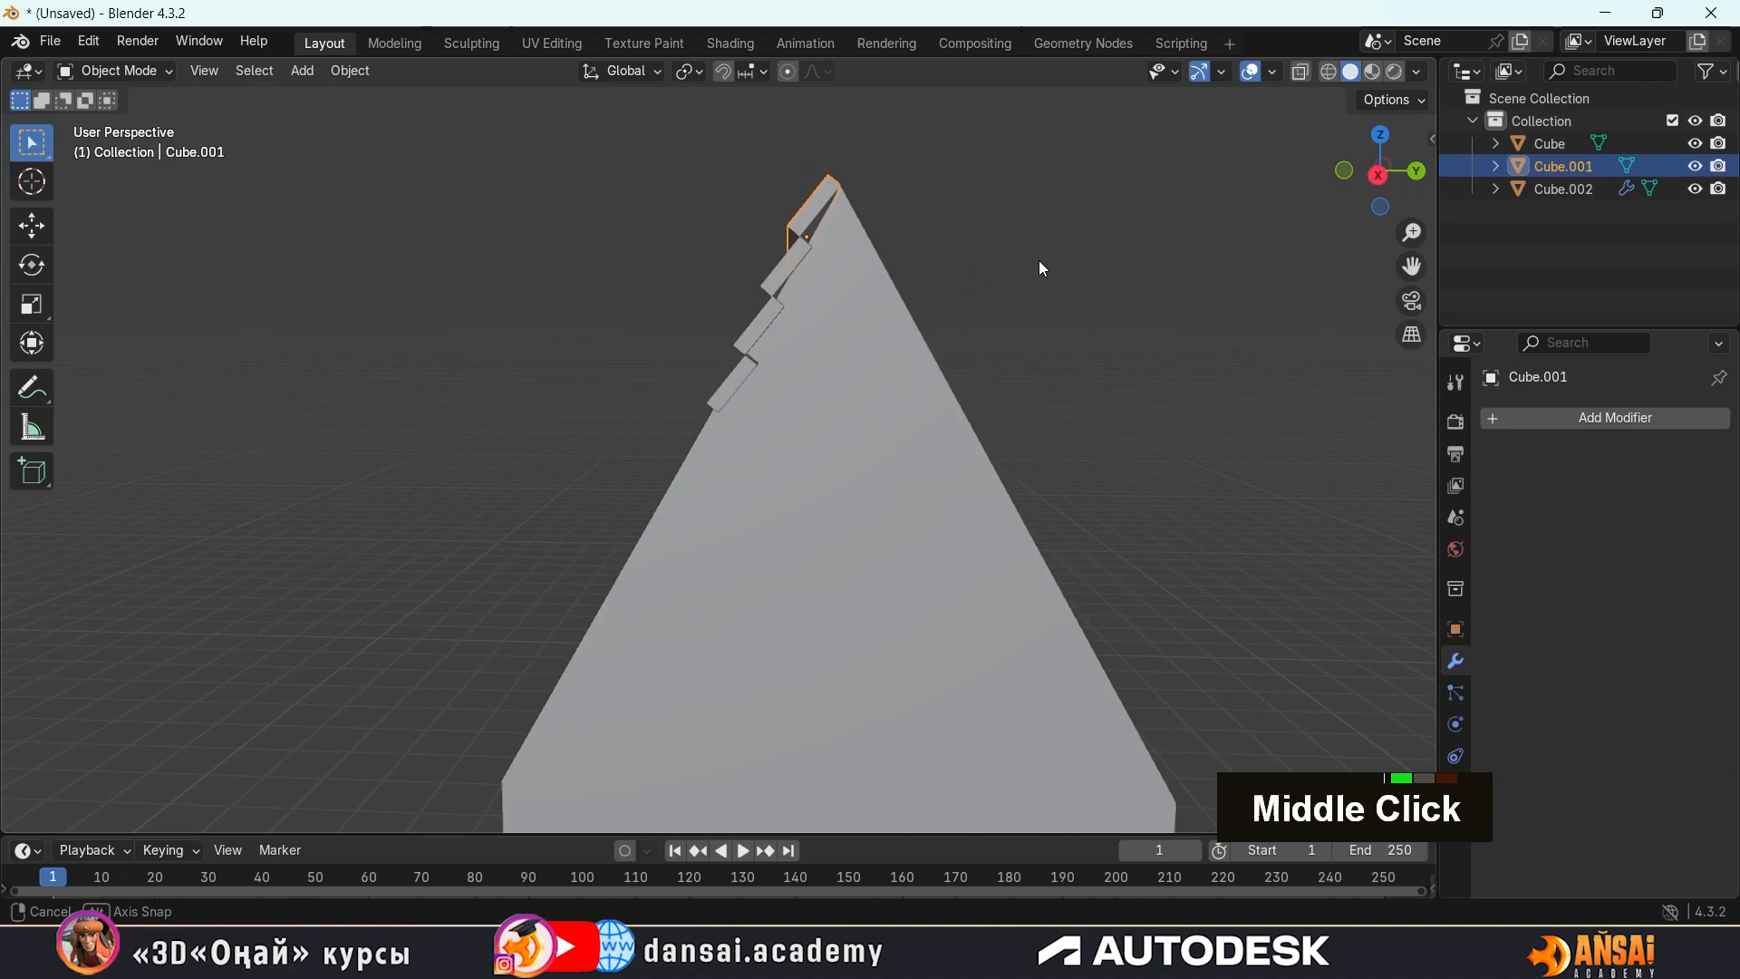
{"action": "left_click", "coordinate": [794, 263]}
{"action": "middle_click_drag", "start_coordinate": [1016, 349], "coordinate": [1069, 371]}
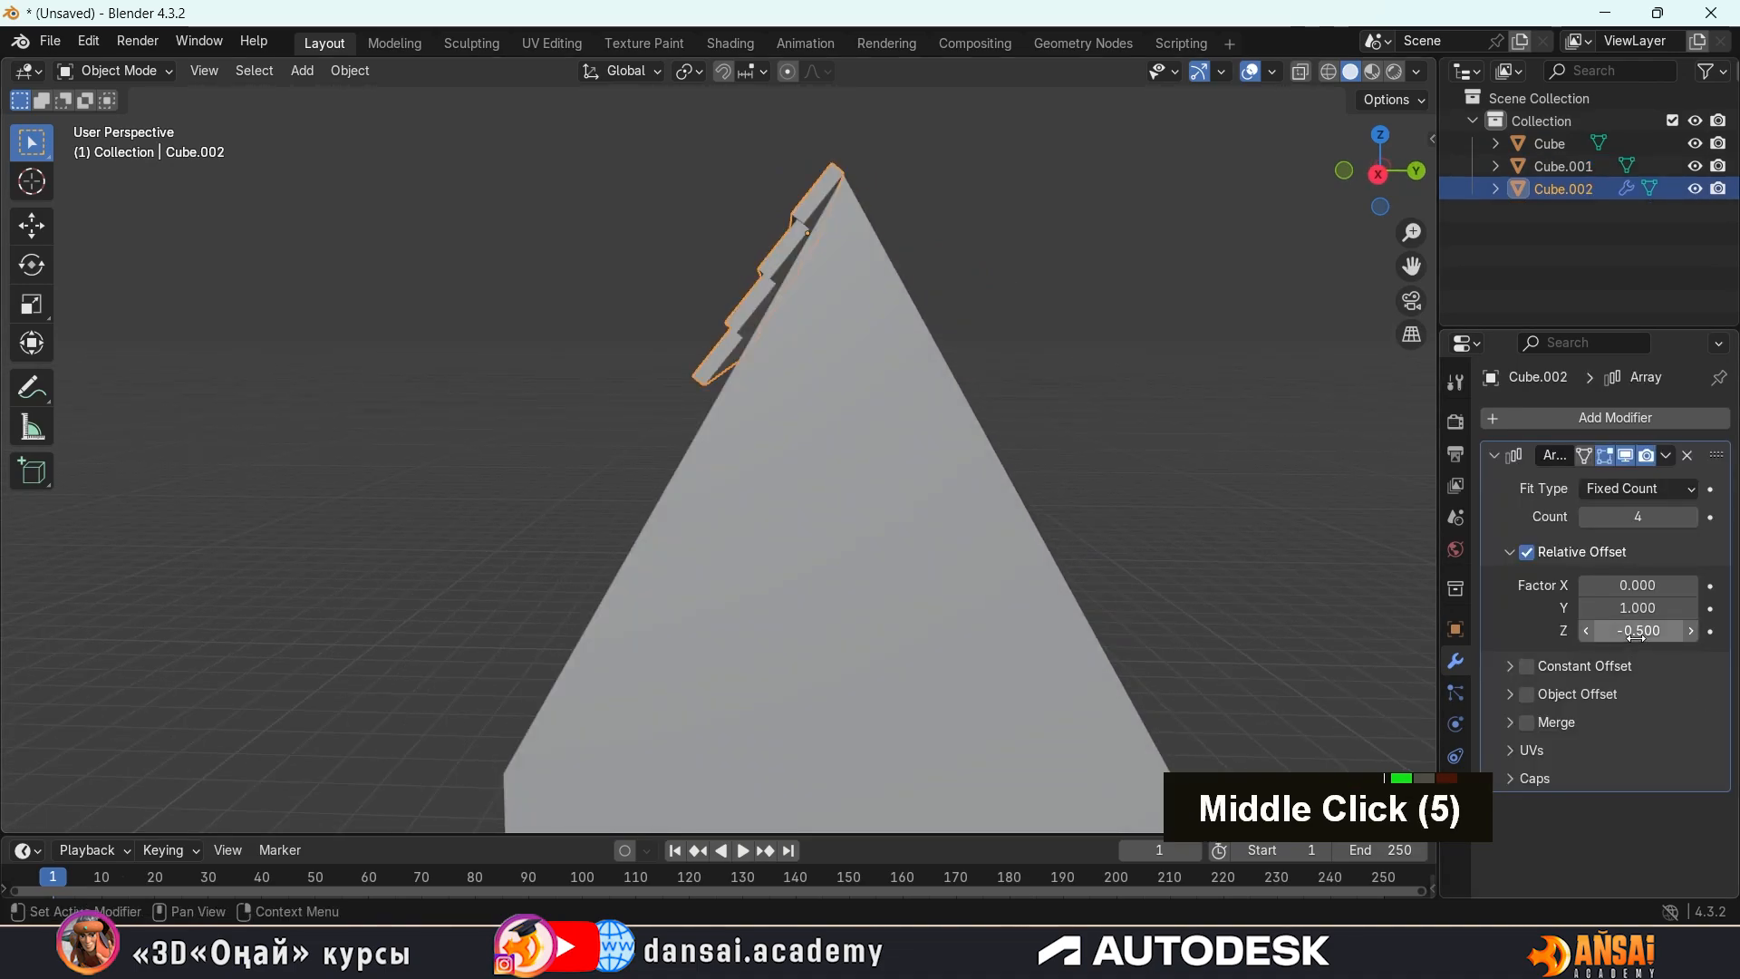
{"action": "left_click_drag", "start_coordinate": [1628, 631], "coordinate": [1611, 631]}
{"action": "middle_click_drag", "start_coordinate": [1066, 522], "coordinate": [1083, 519]}
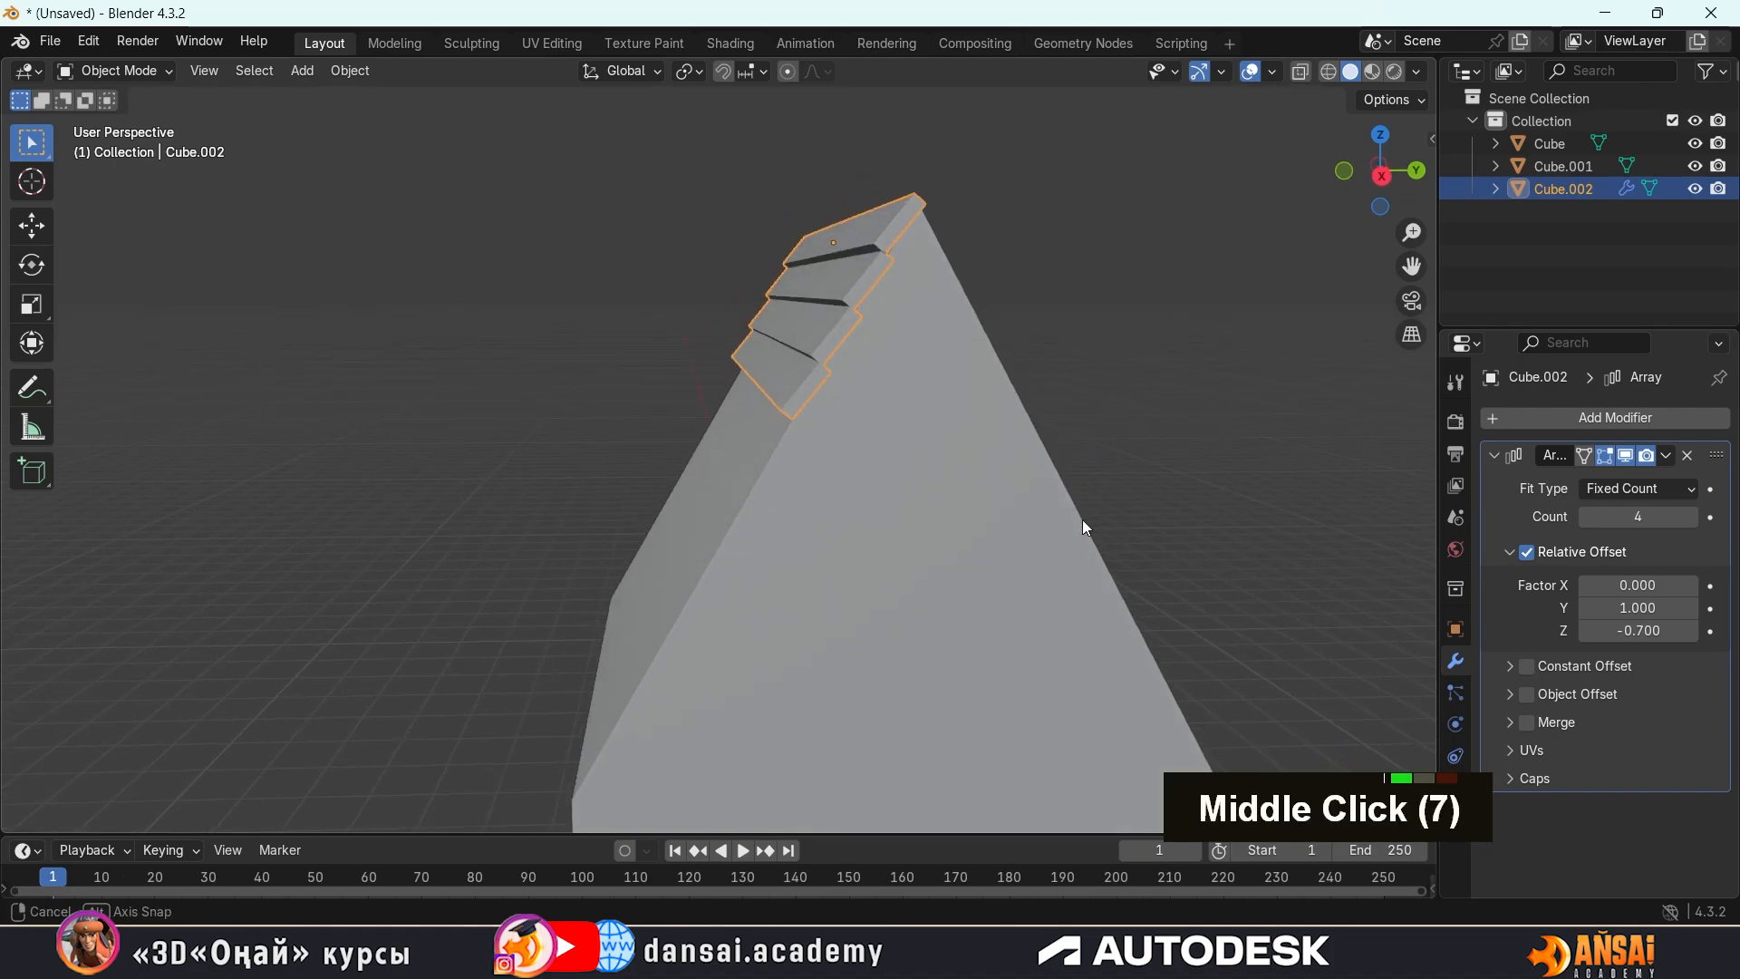
Raise the roof strip array's count to 13 so the strips run down the whole roof slope past the eave
{"action": "left_click", "coordinate": [1691, 516]}
{"action": "double_click", "coordinate": [1691, 516]}
{"action": "double_click", "coordinate": [1695, 517]}
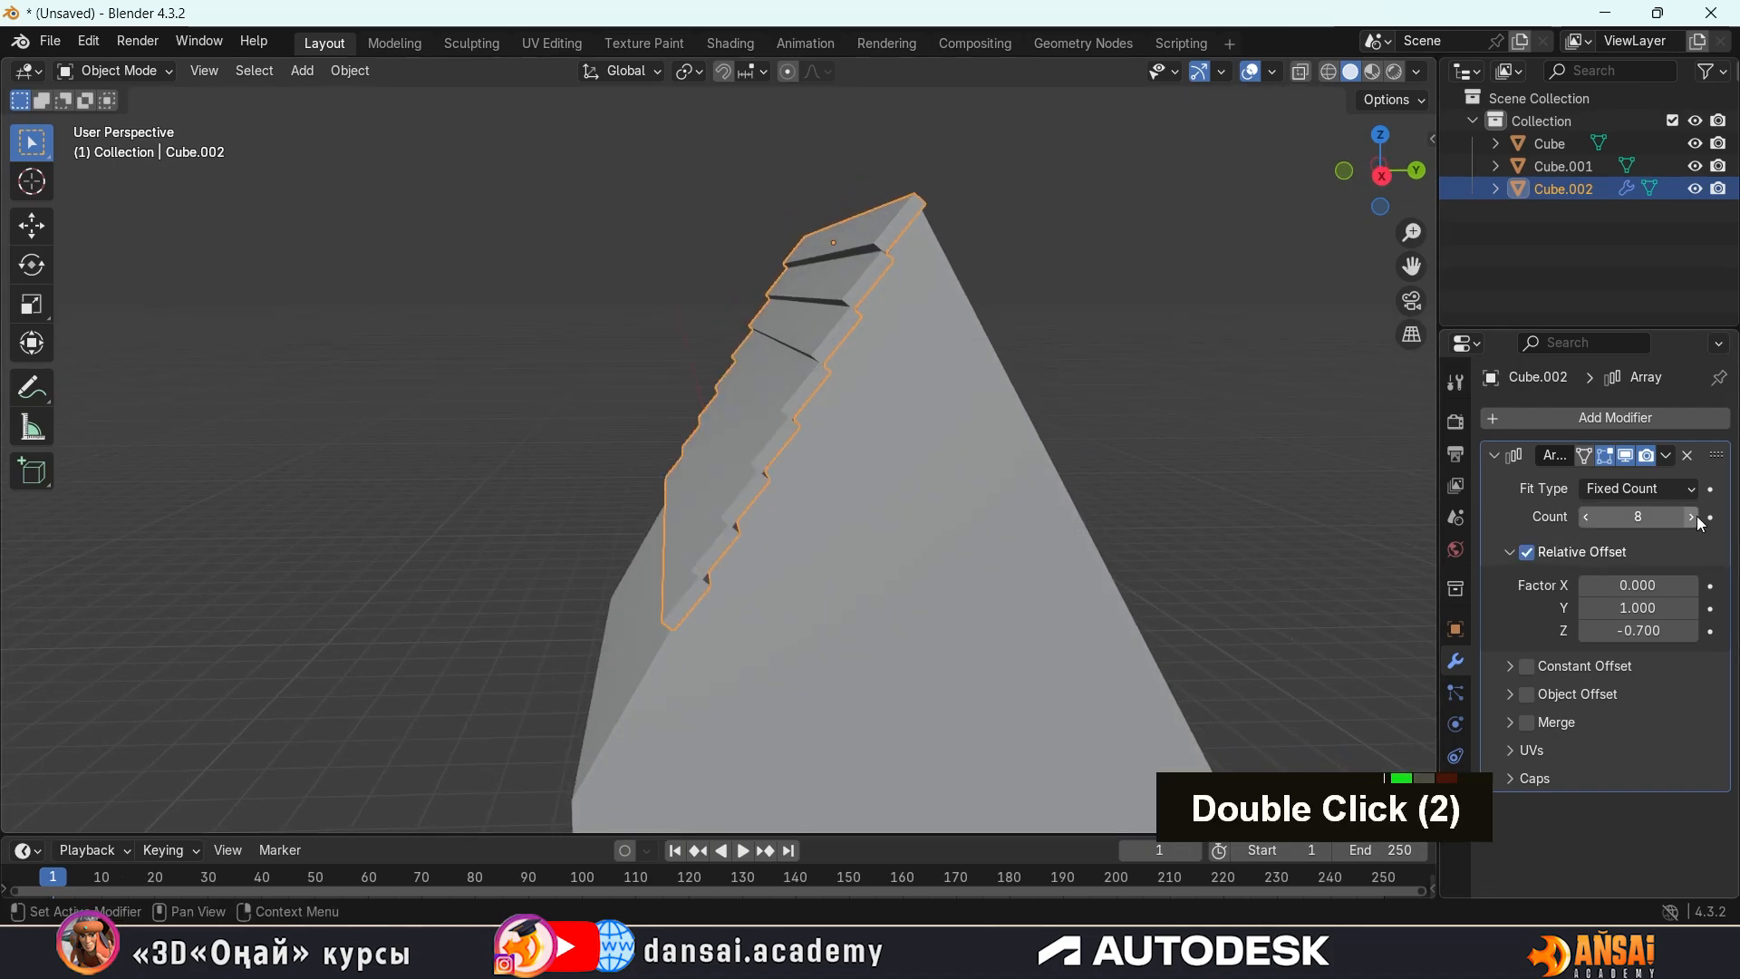
{"action": "double_click", "coordinate": [1695, 516]}
{"action": "double_click", "coordinate": [1695, 517]}
{"action": "double_click", "coordinate": [1695, 517]}
{"action": "left_click", "coordinate": [1692, 517]}
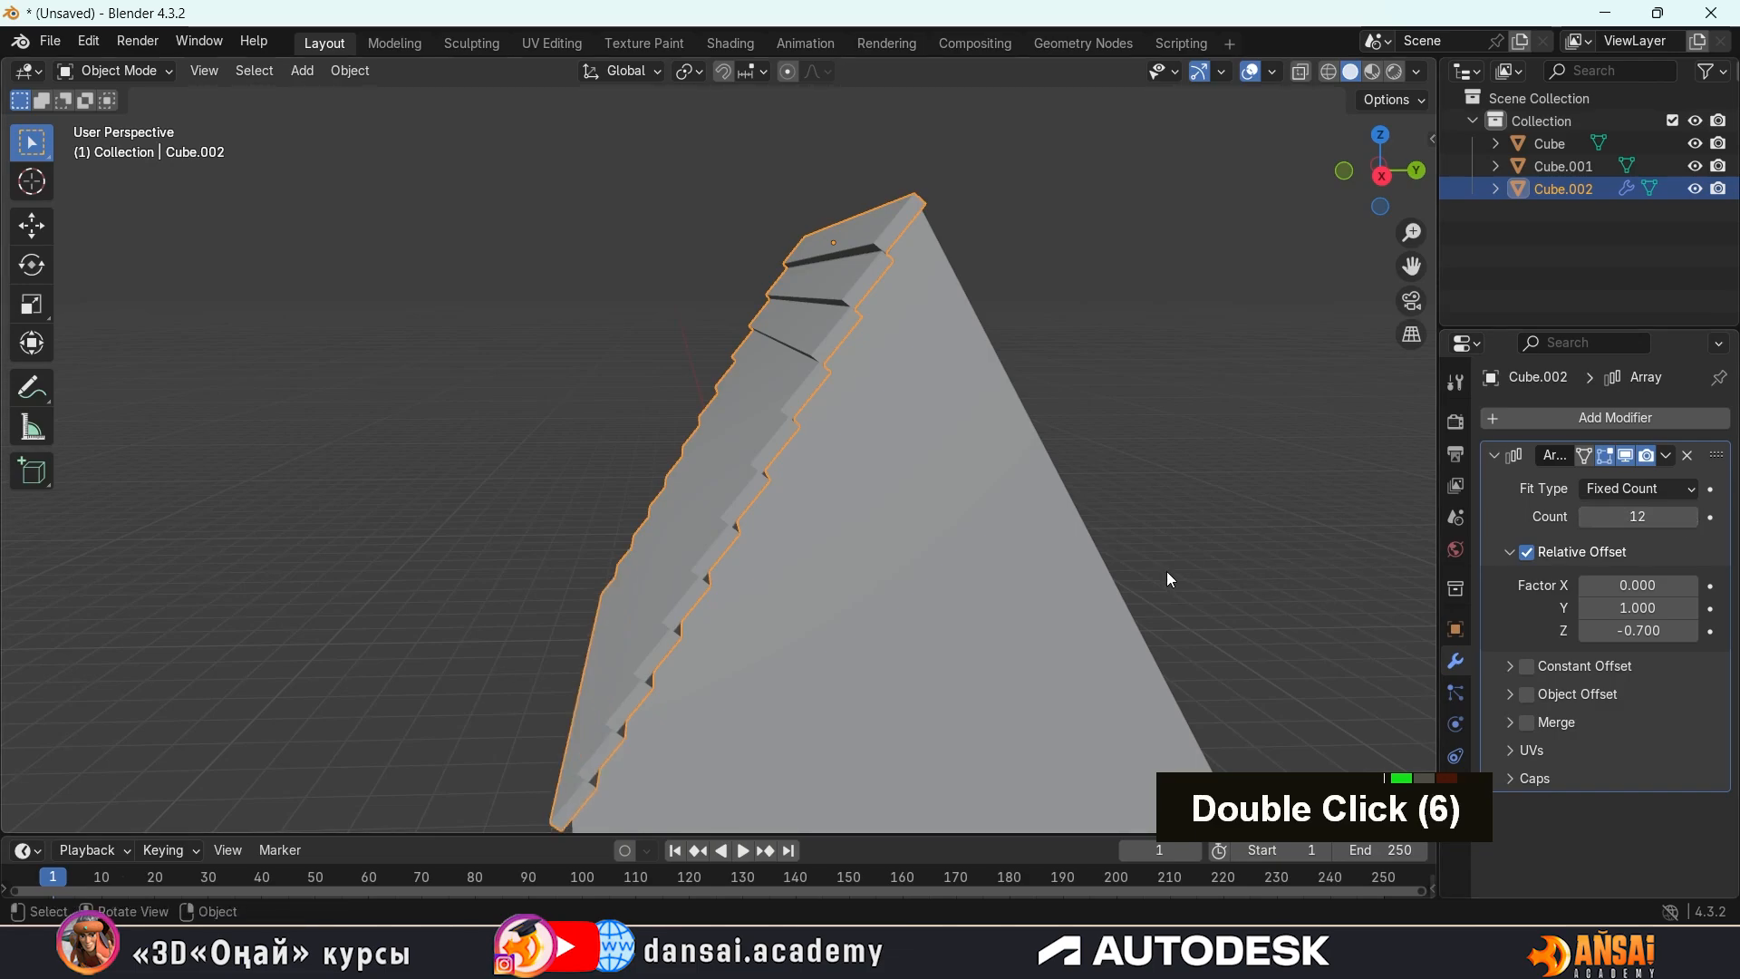
{"action": "middle_click_drag", "start_coordinate": [1166, 571], "coordinate": [1080, 513]}
{"action": "left_click", "coordinate": [1695, 517]}
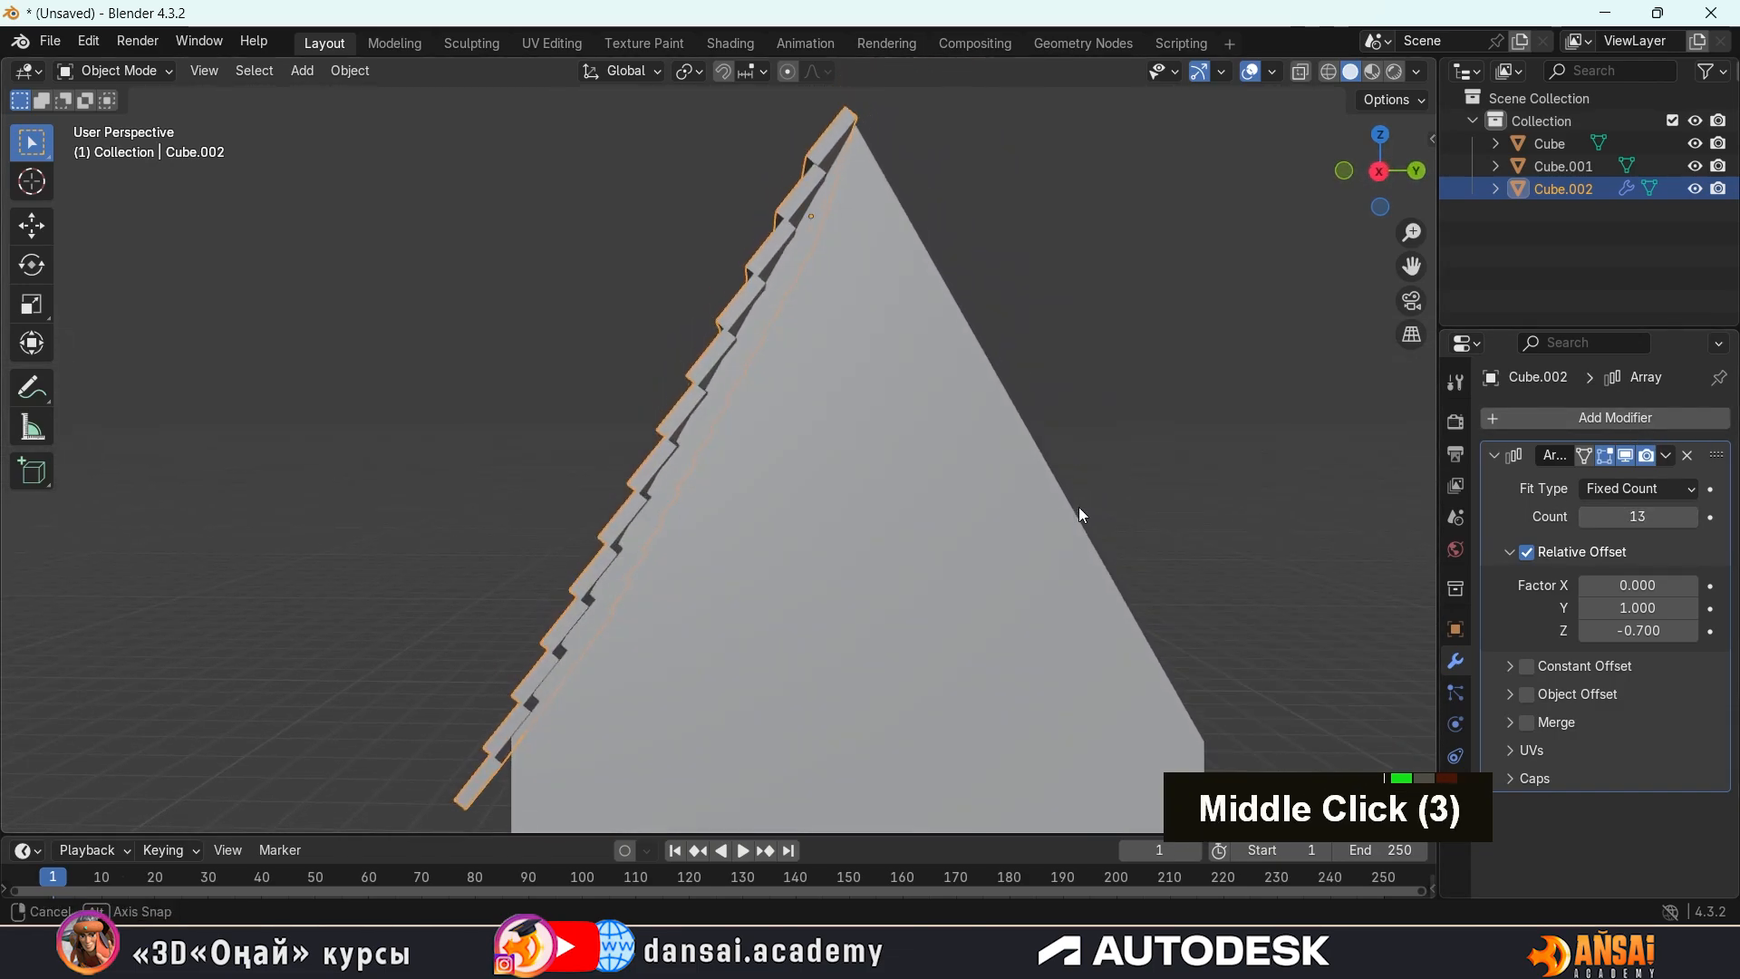
{"action": "scroll", "coordinate": [1009, 435], "scroll_direction": "down", "scroll_amount": 1}
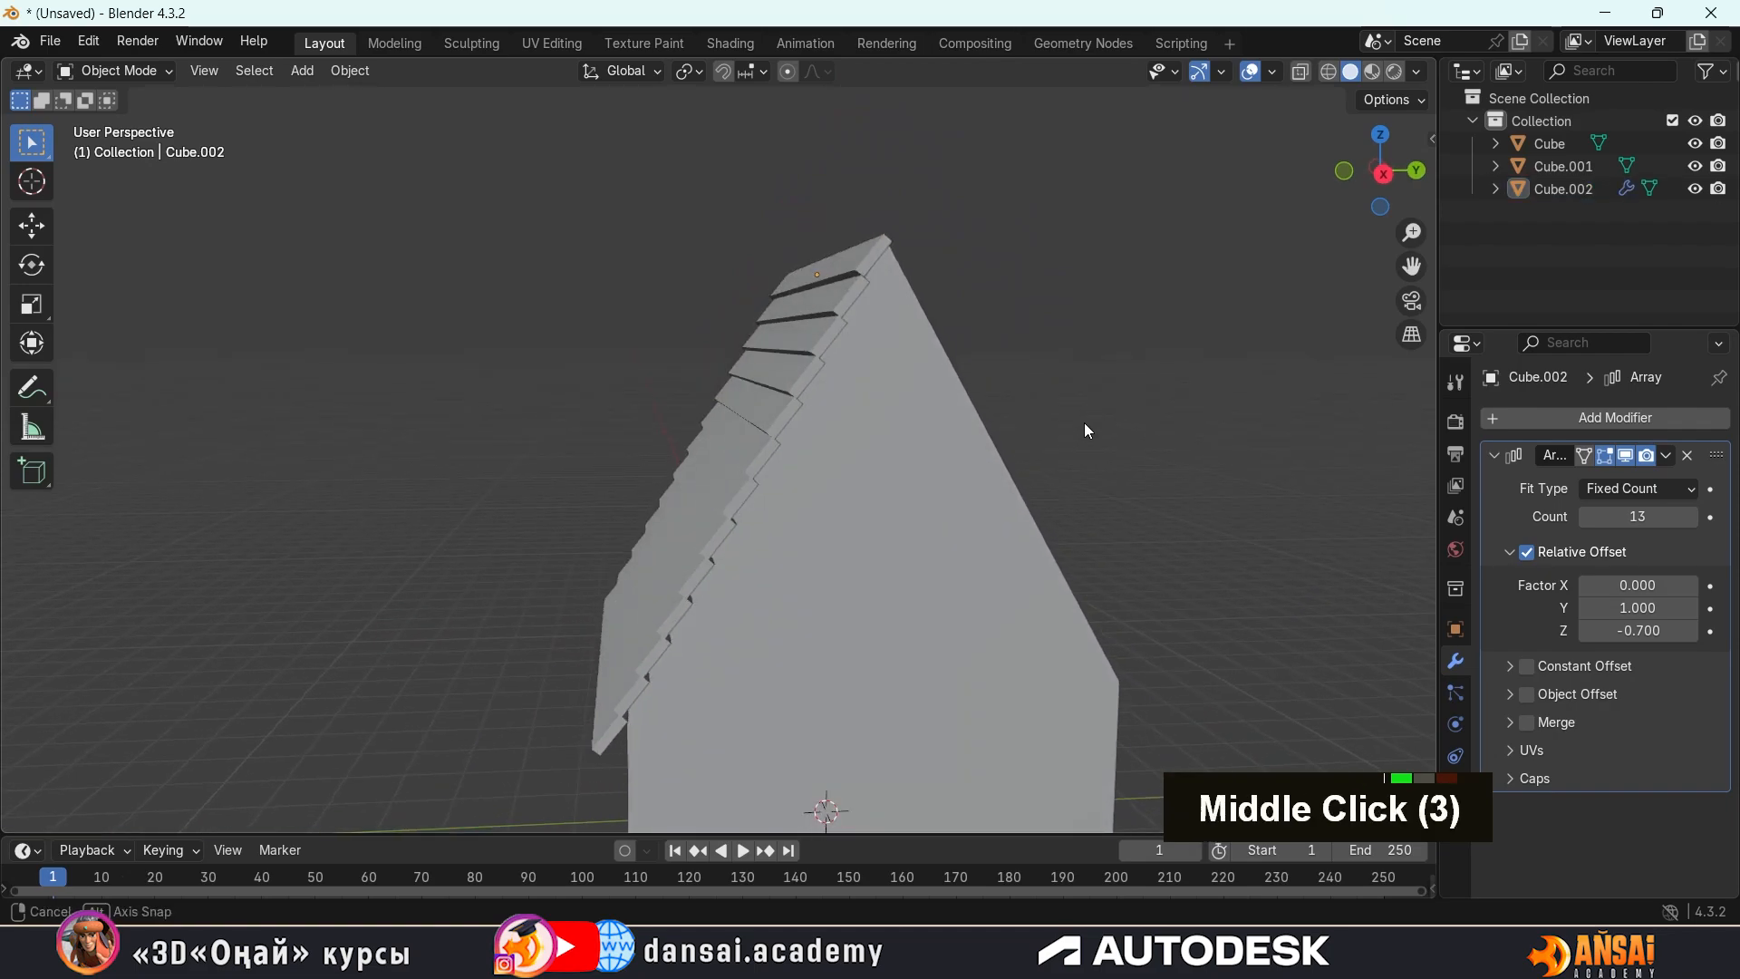